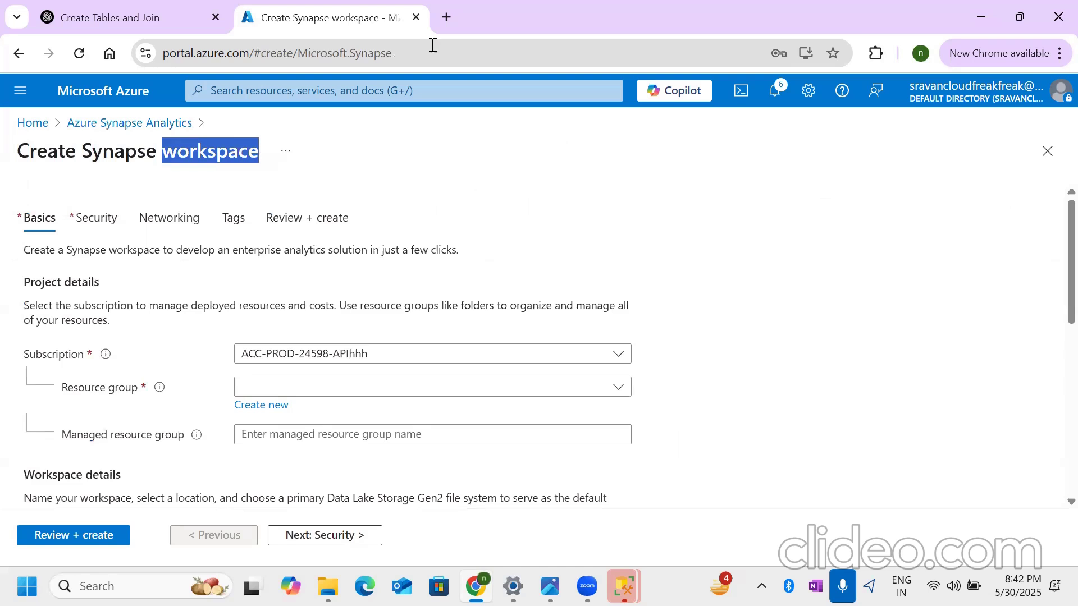
- Choose testrg as the resource group for the new Synapse workspace
click(591, 174)
drag(162, 152, 257, 152)
click(397, 392)
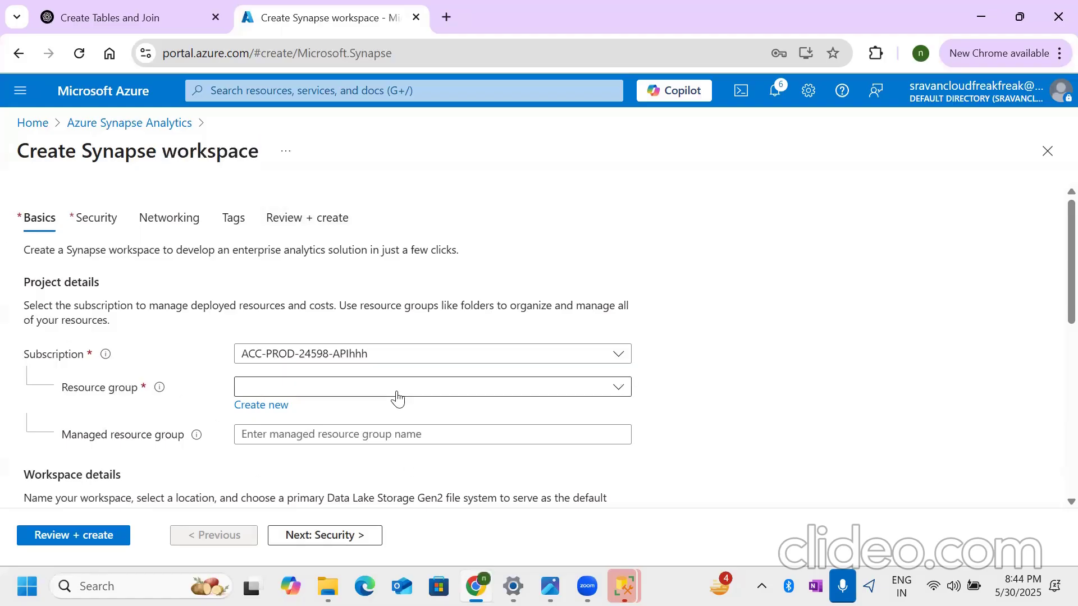
click(356, 446)
scroll(577, 409, down, 2)
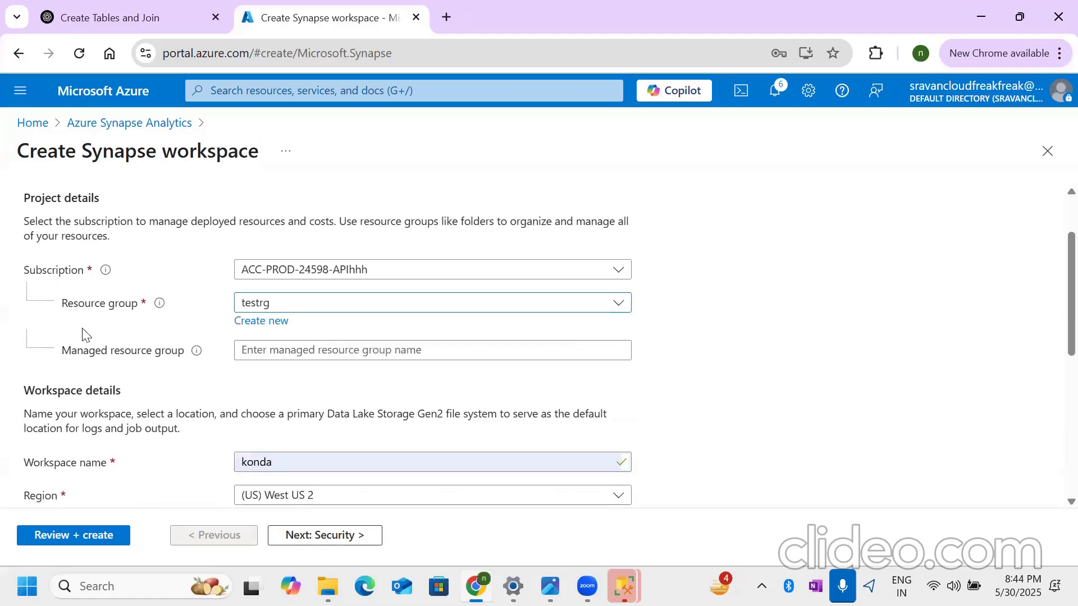
- Compare the Resource group and Managed resource group fields in the project details of the Synapse workspace form
drag(62, 355, 228, 355)
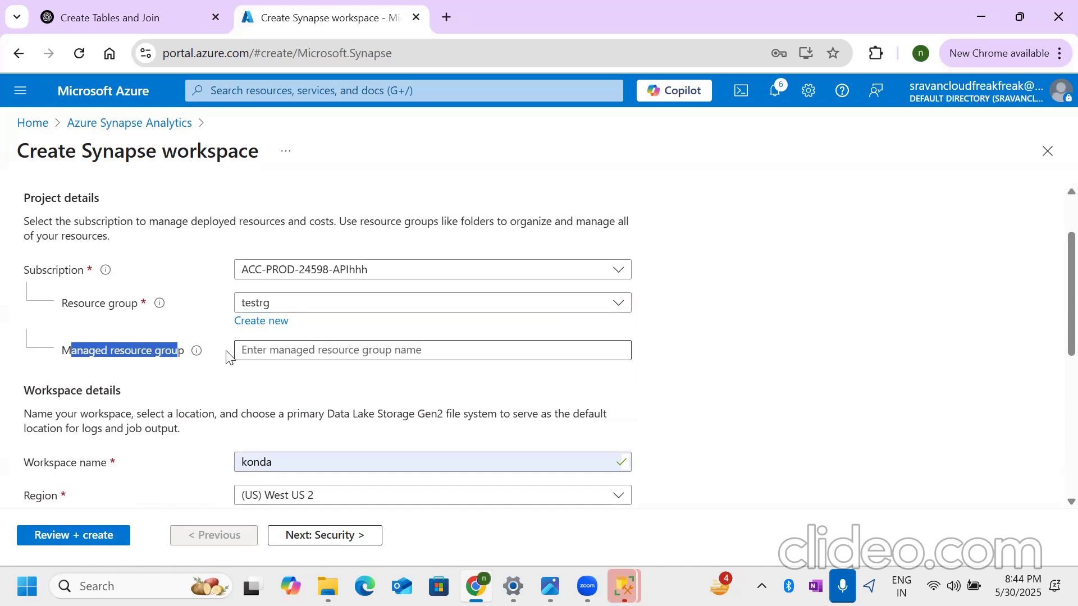
click(752, 332)
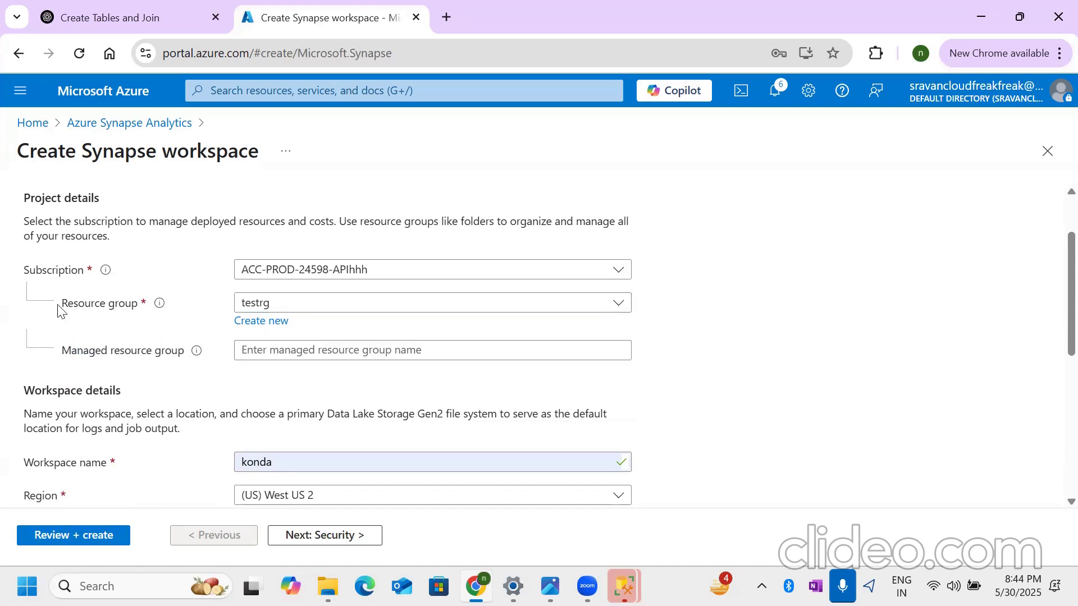
drag(62, 309, 148, 311)
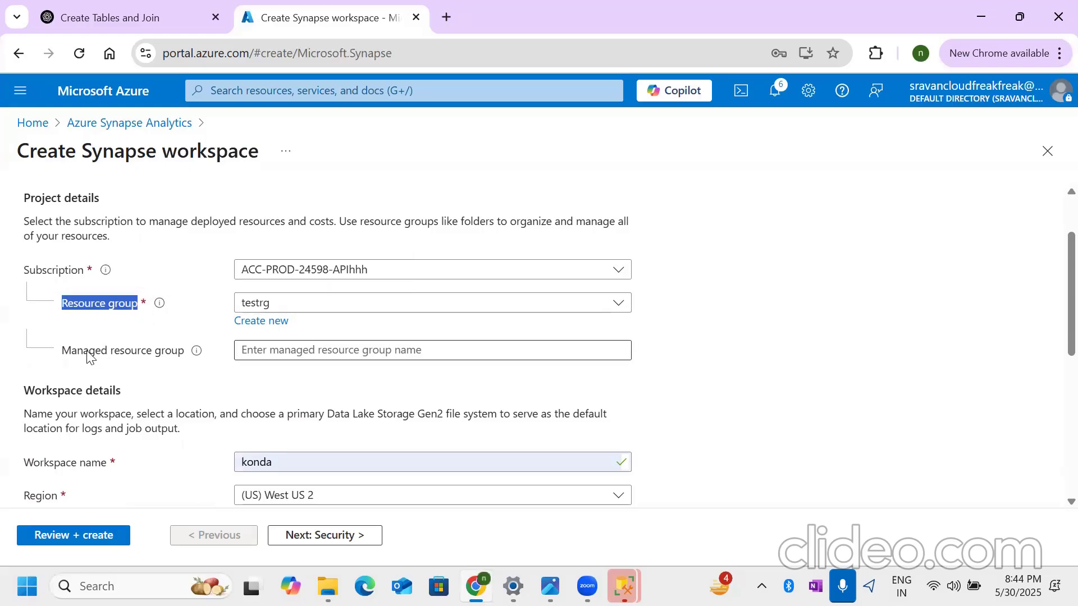
drag(62, 352, 183, 362)
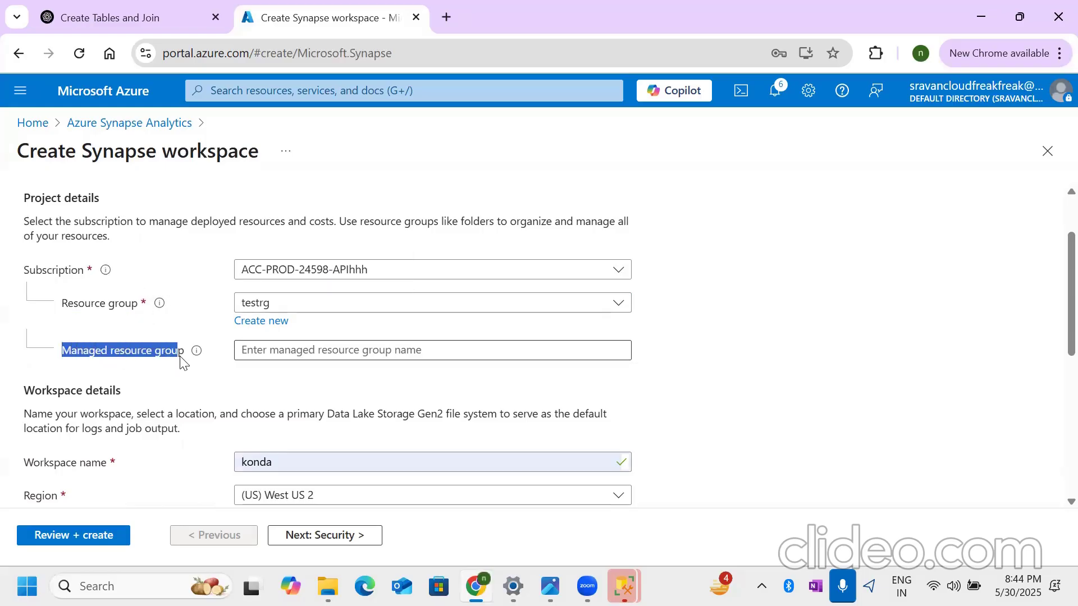
drag(61, 305, 138, 312)
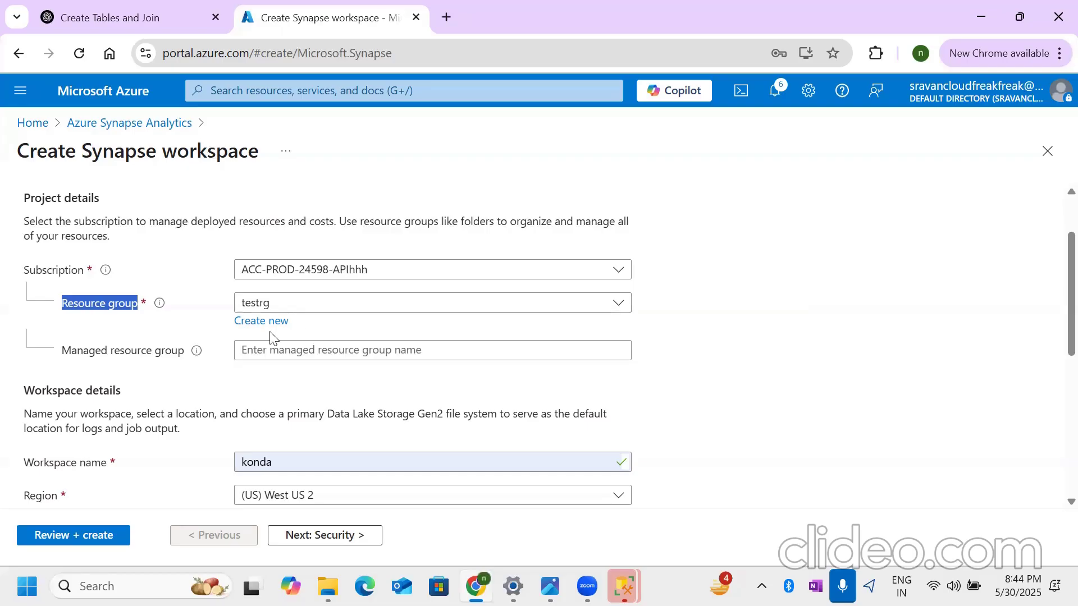
click(77, 318)
drag(62, 303, 274, 308)
click(273, 307)
click(1049, 375)
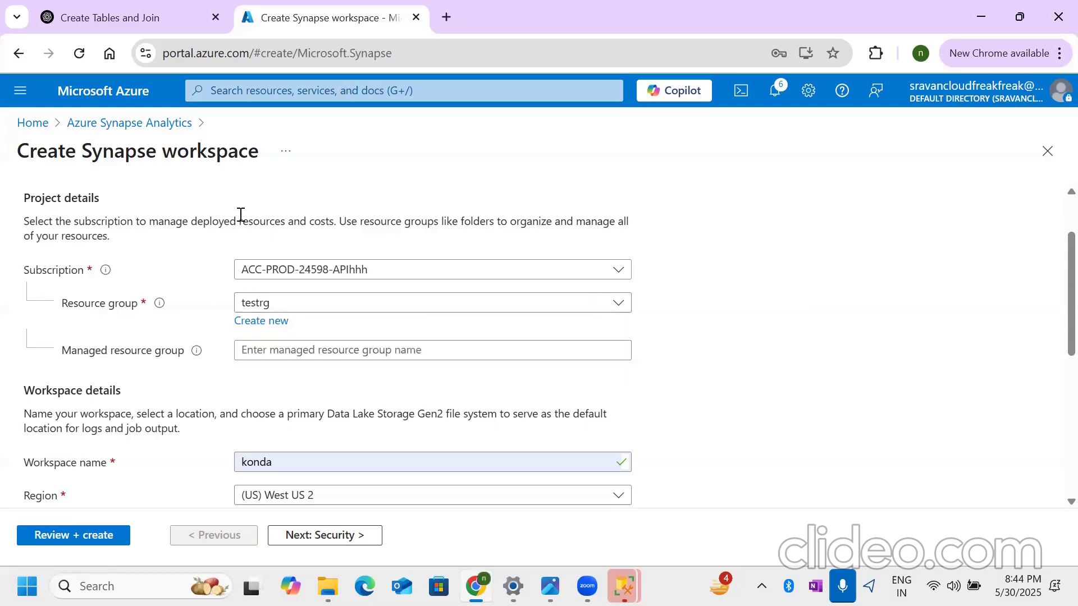
drag(81, 155, 257, 151)
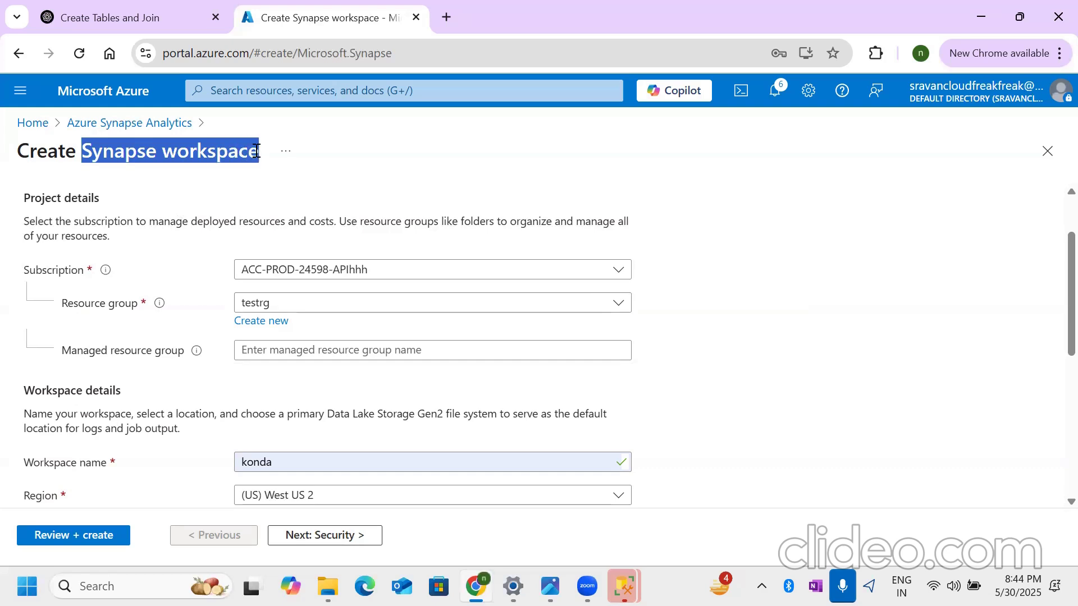
click(772, 272)
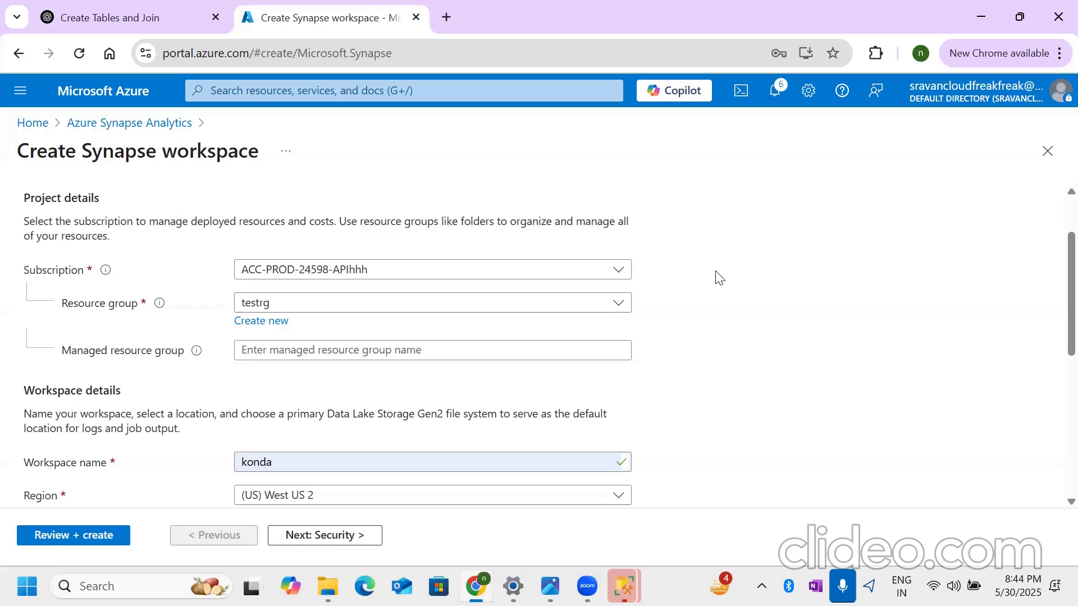
drag(82, 152, 263, 163)
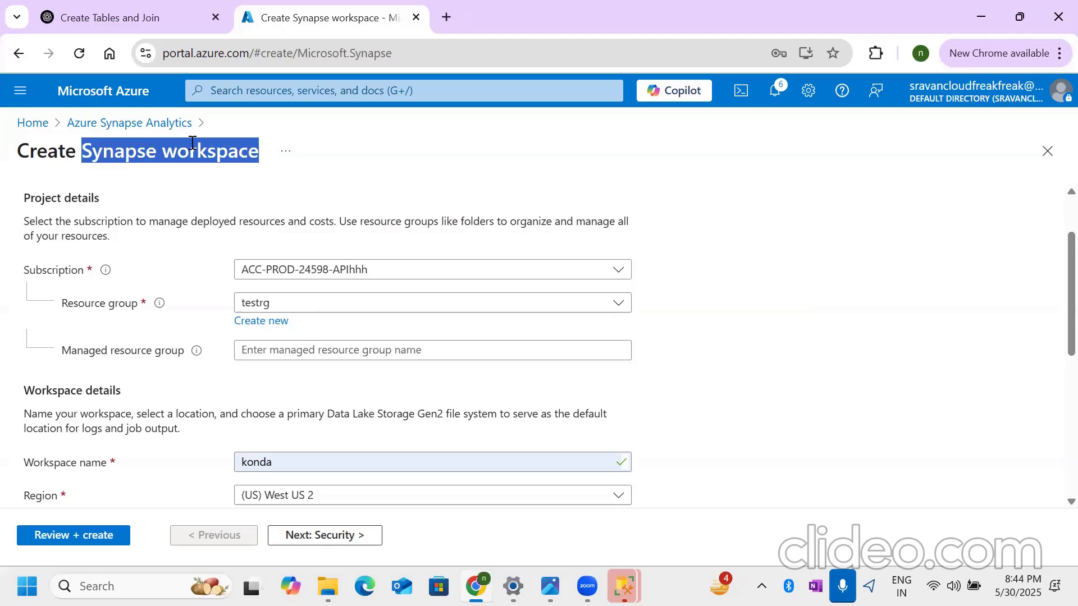
click(765, 211)
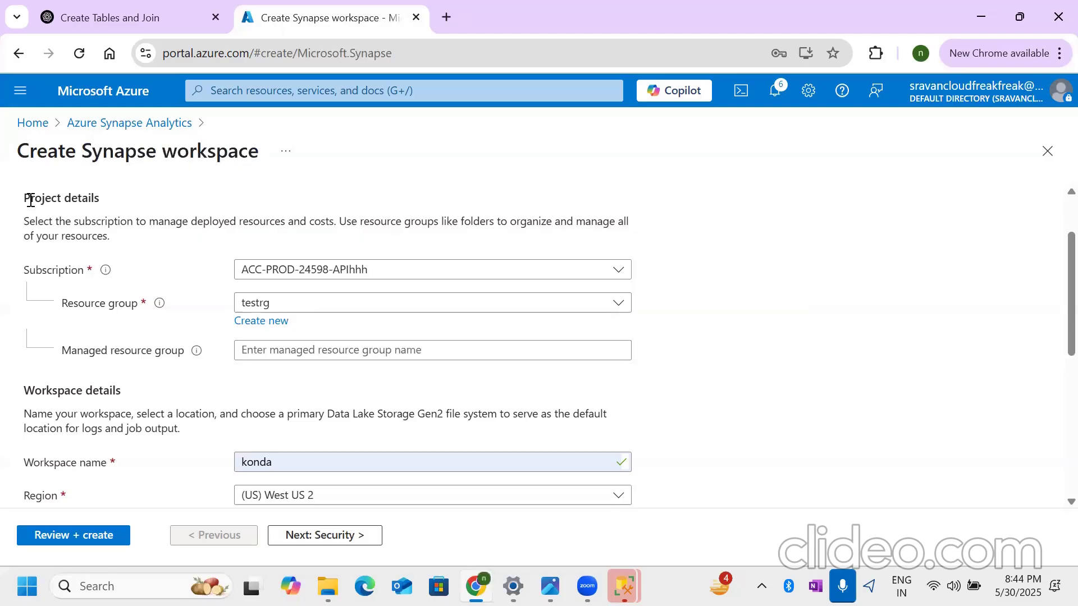
drag(83, 151, 262, 150)
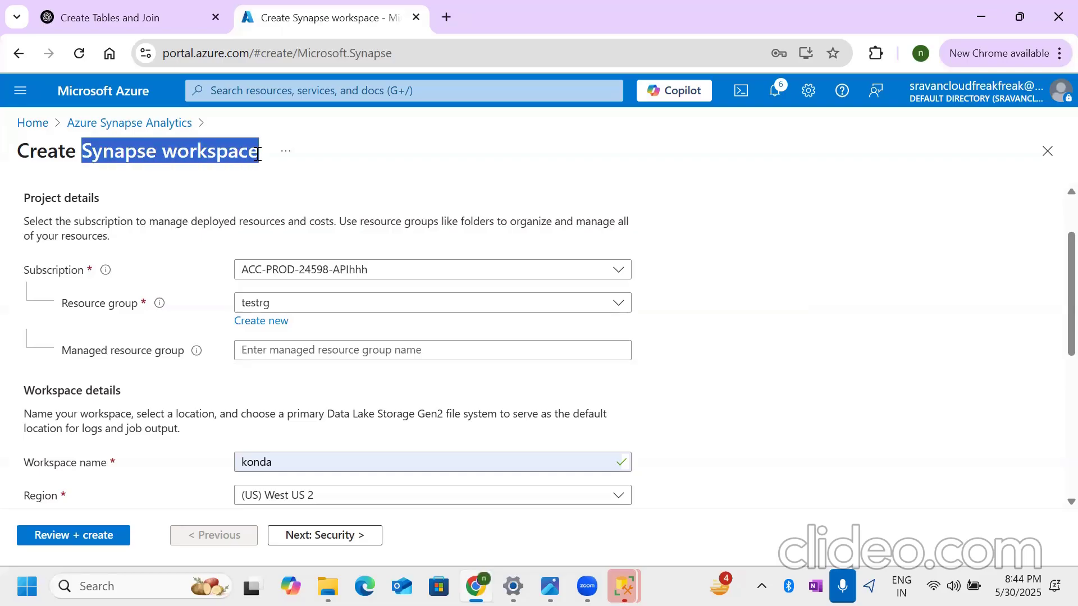
click(730, 230)
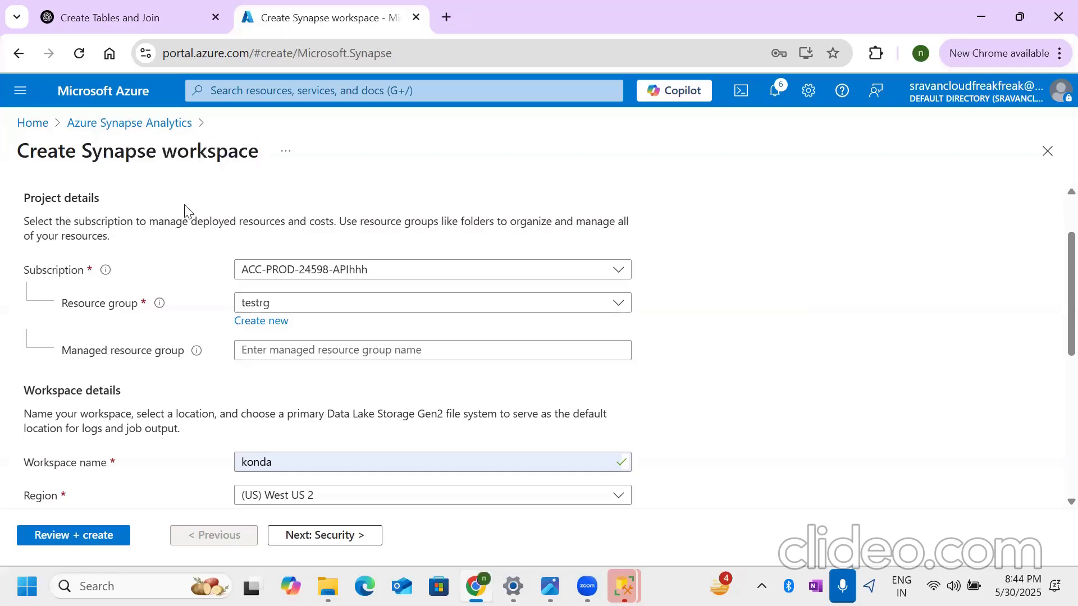
drag(62, 351, 187, 352)
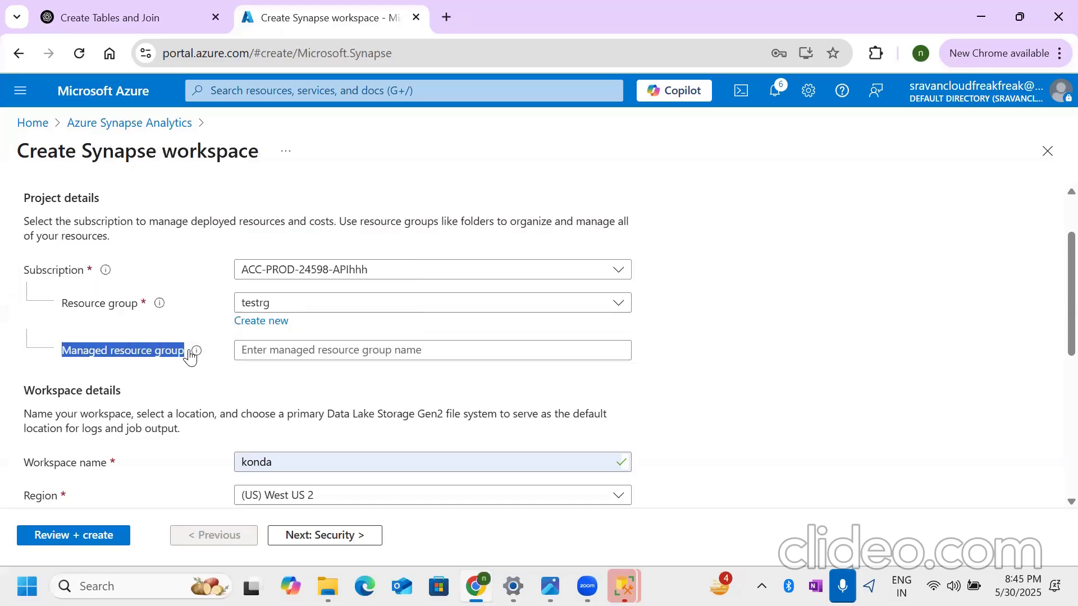
drag(83, 152, 257, 154)
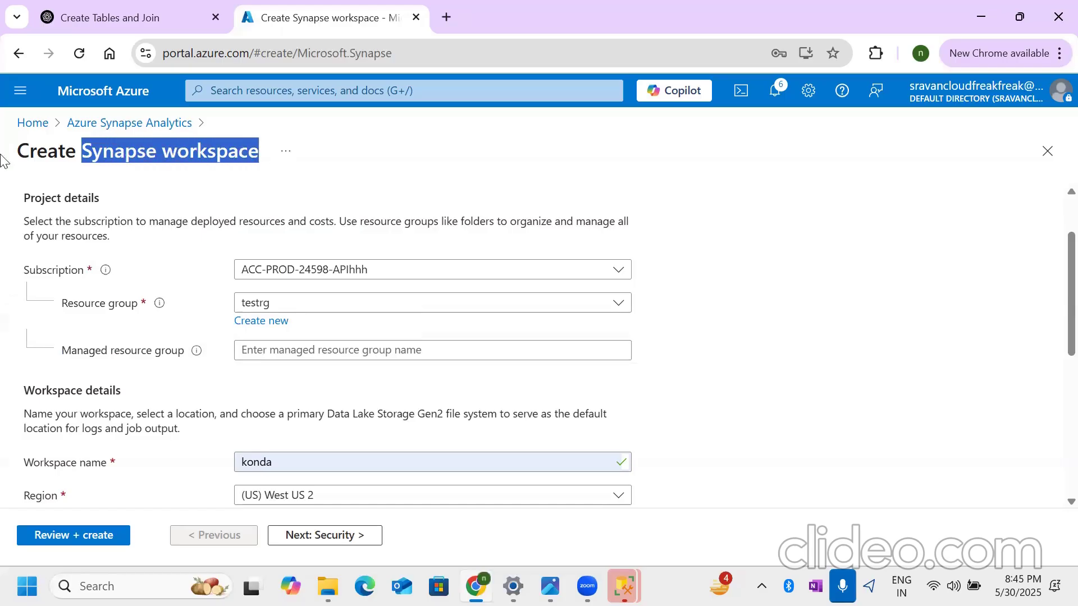
click(108, 171)
drag(84, 152, 261, 165)
click(842, 260)
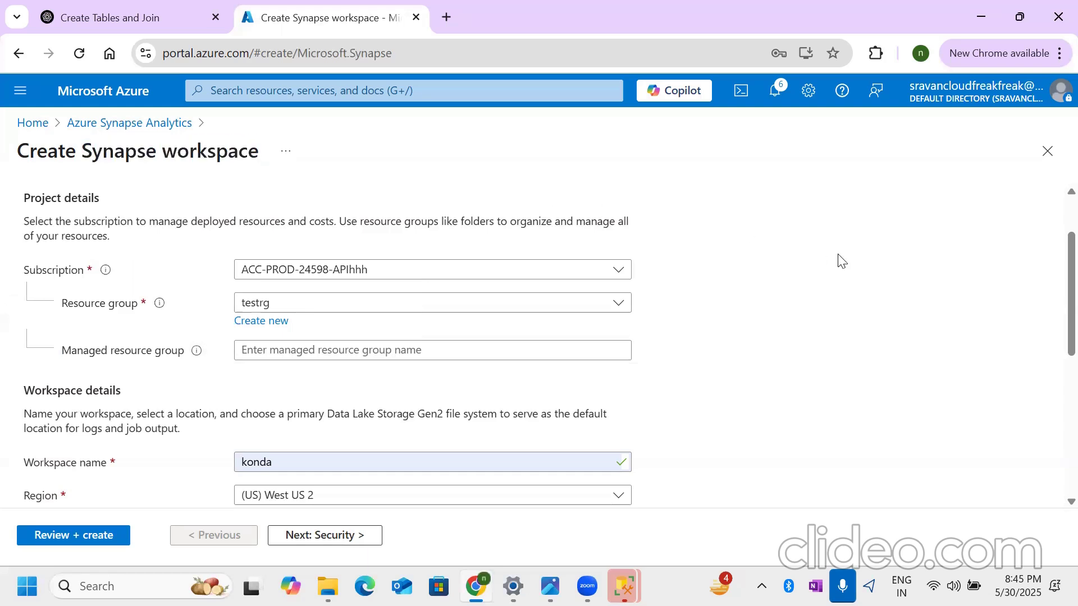
- Read the description of the Managed resource group setting and check the name suggestions offered for it
drag(61, 352, 185, 360)
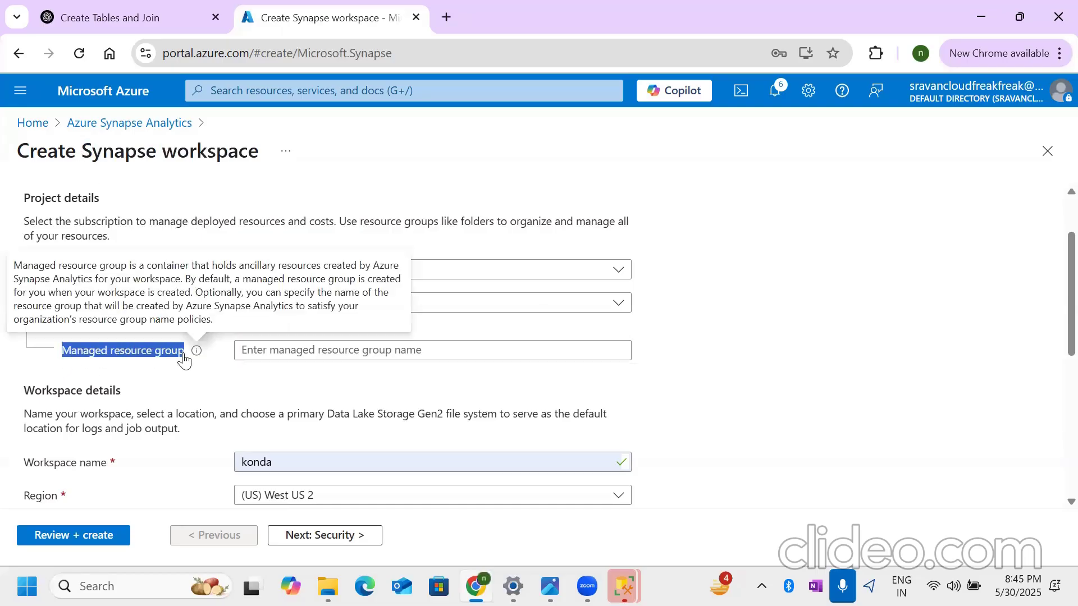
click(317, 352)
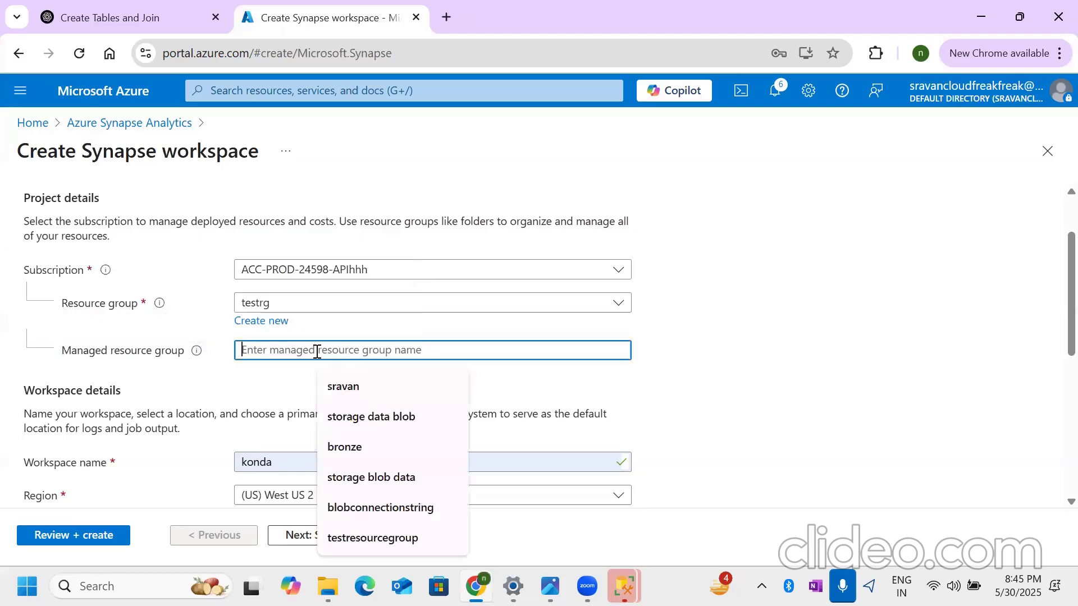
click(801, 303)
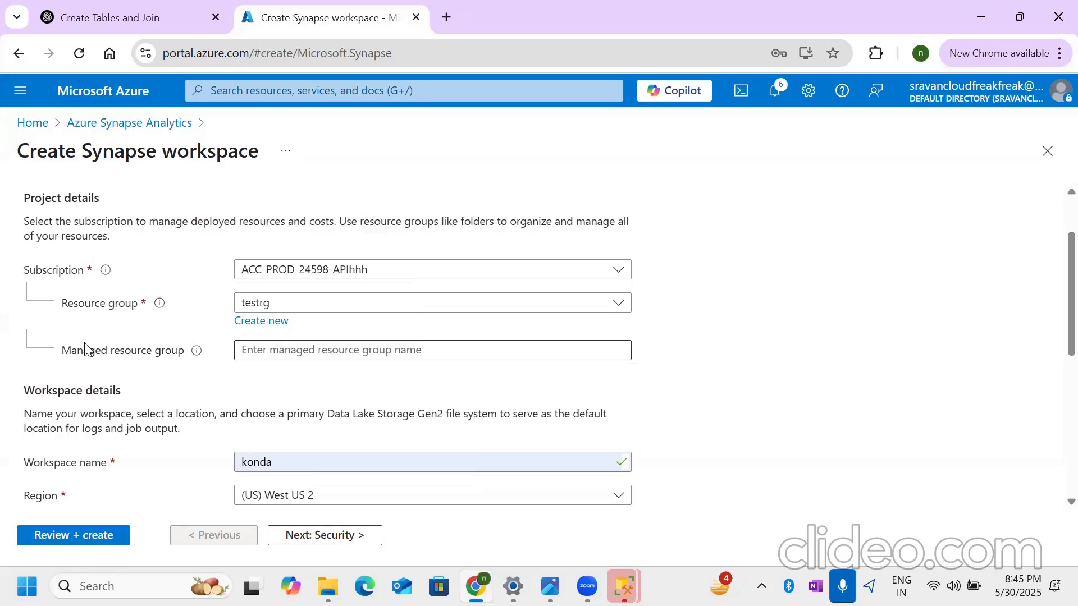
drag(62, 352, 158, 355)
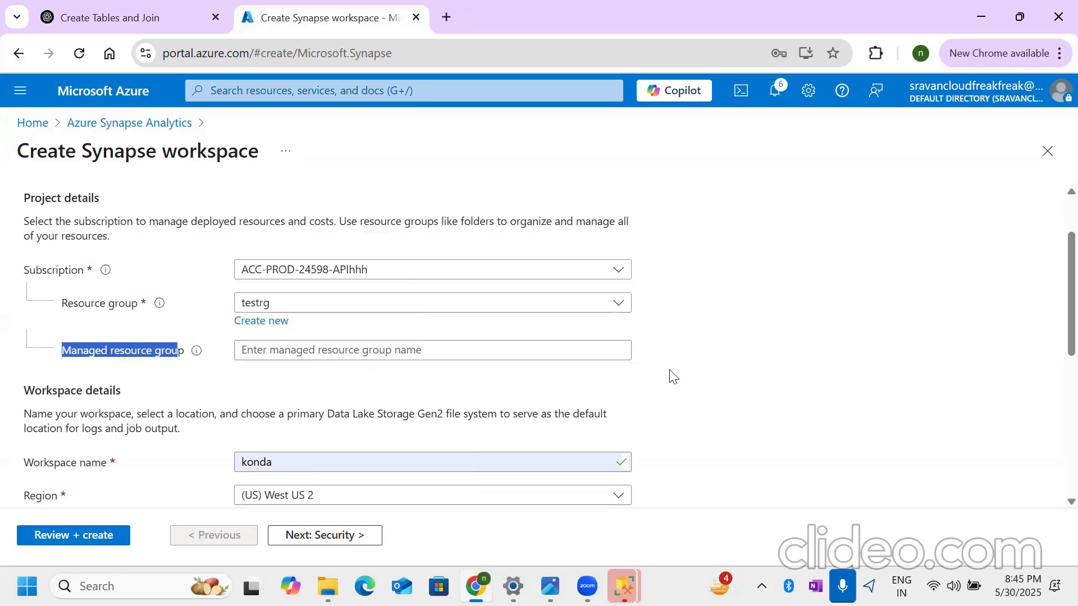
click(715, 376)
click(280, 350)
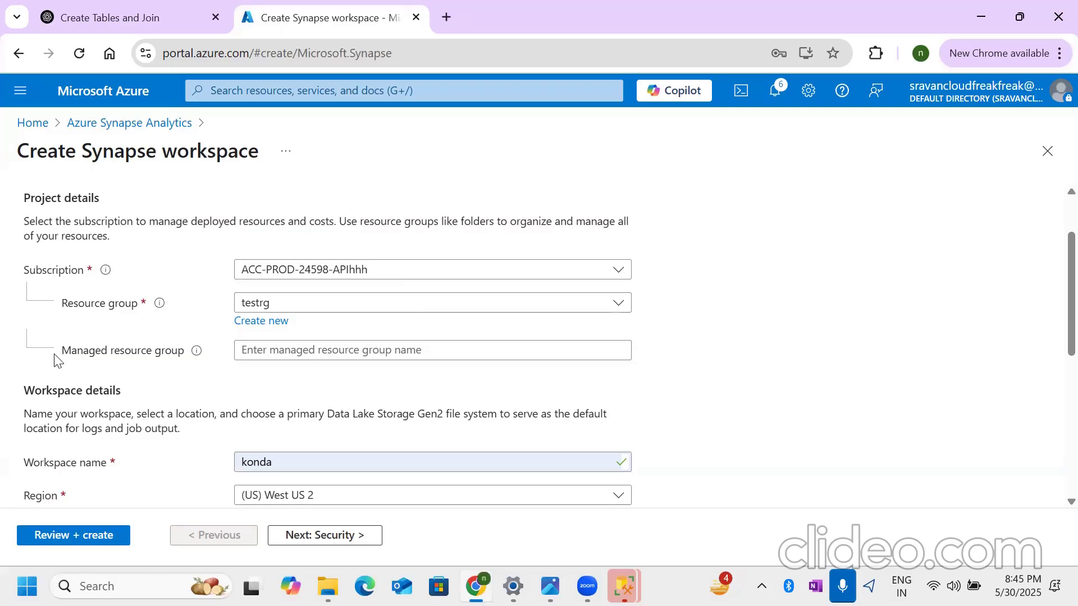
drag(71, 354, 186, 352)
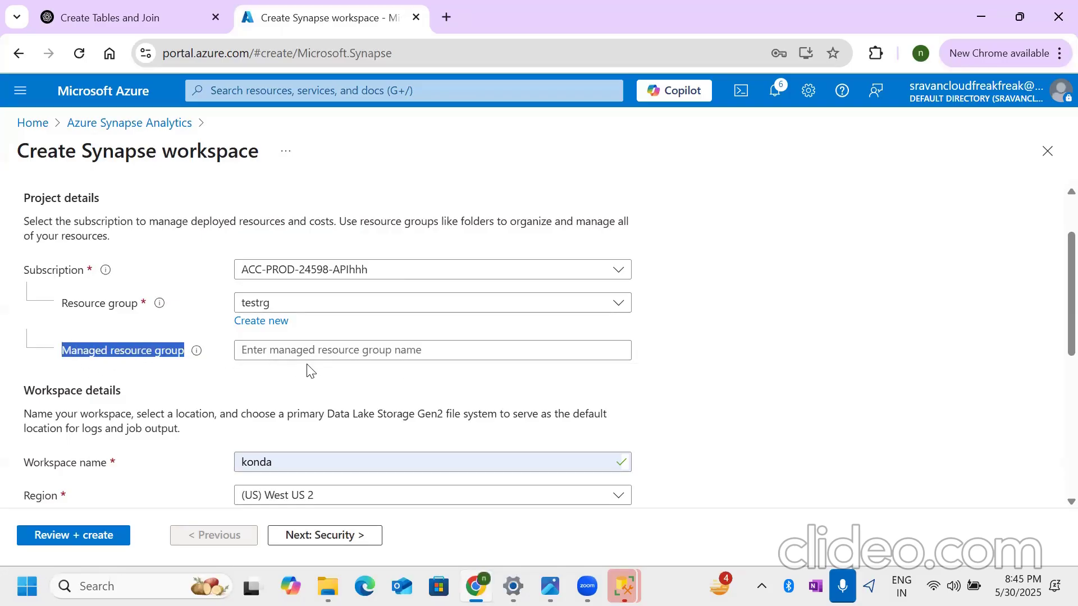
click(797, 379)
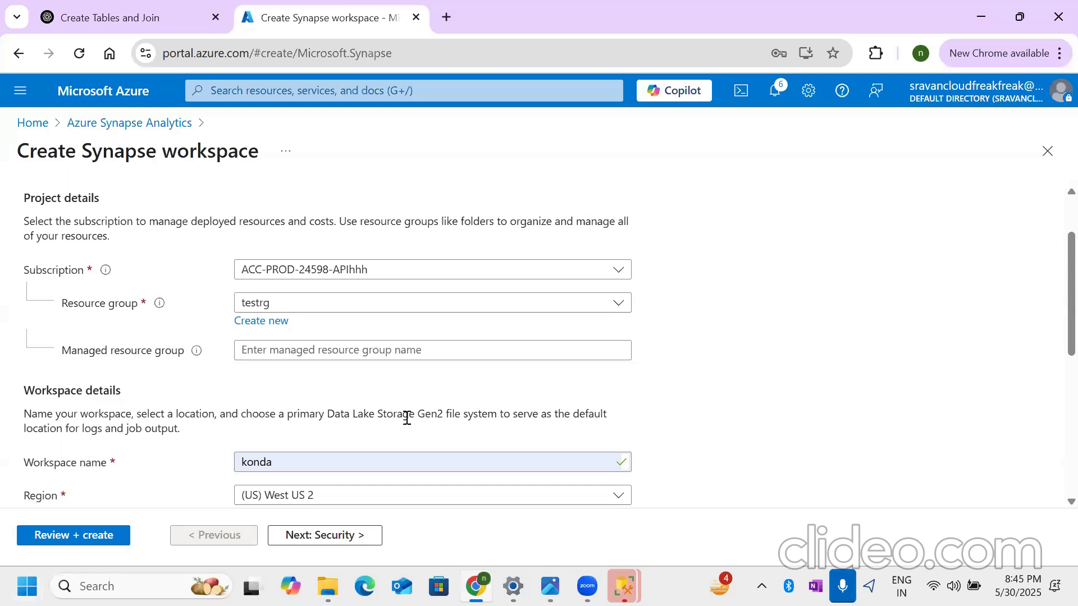
drag(62, 353, 185, 353)
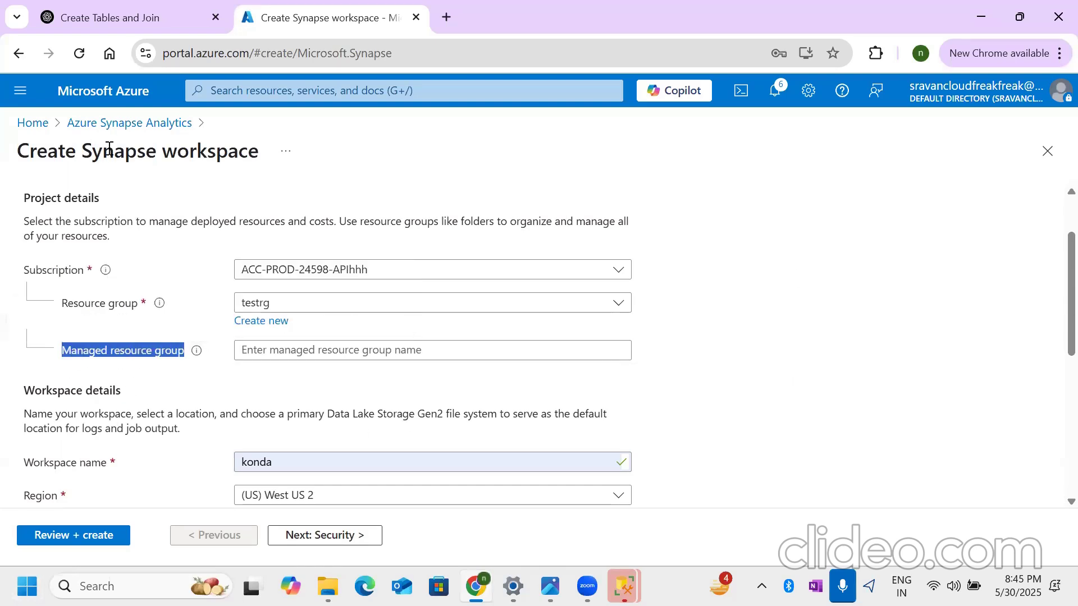
drag(79, 150, 226, 151)
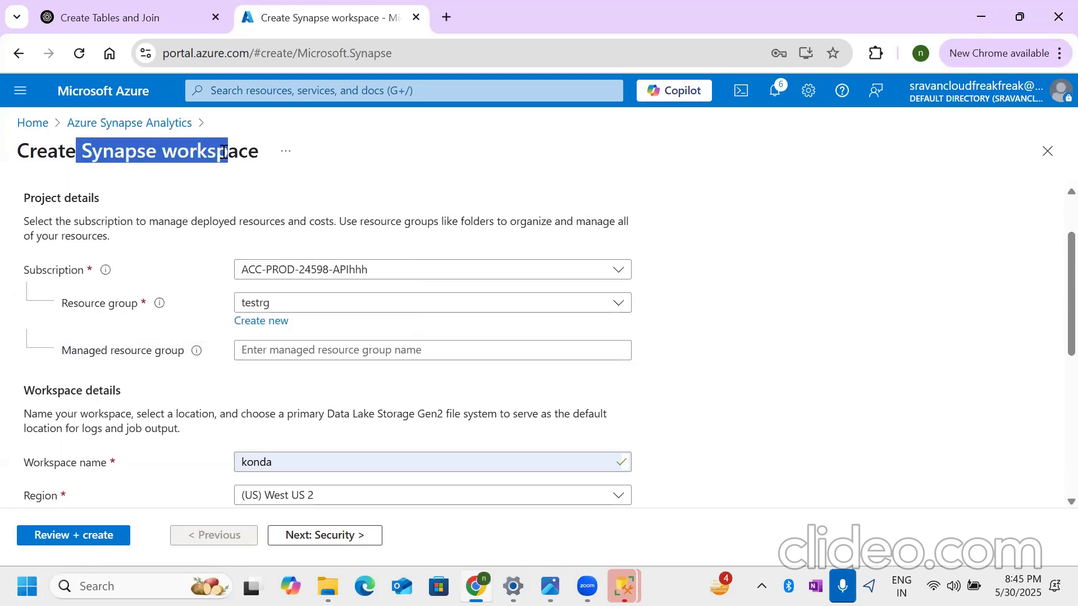
click(762, 217)
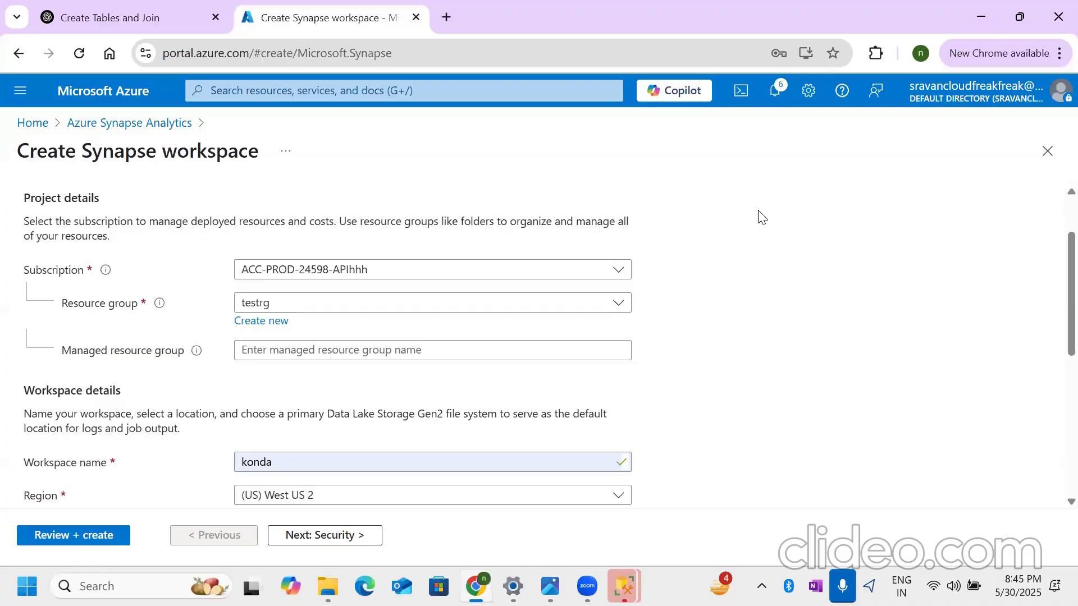
- Set the managed resource group to testresourcegroup and replace the workspace name with synapsetestwrksapce
click(284, 354)
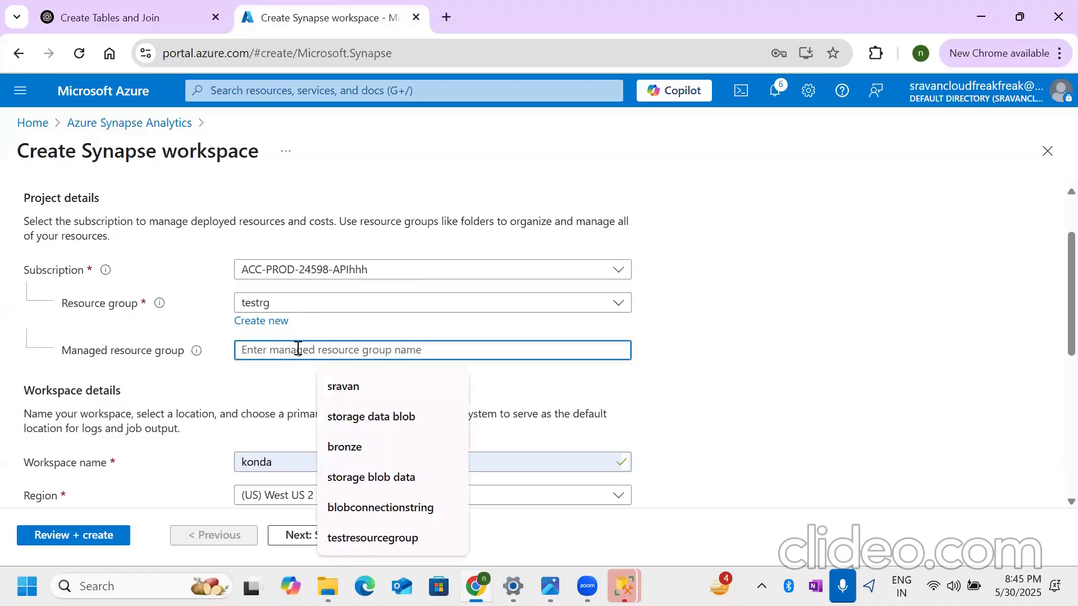
click(371, 539)
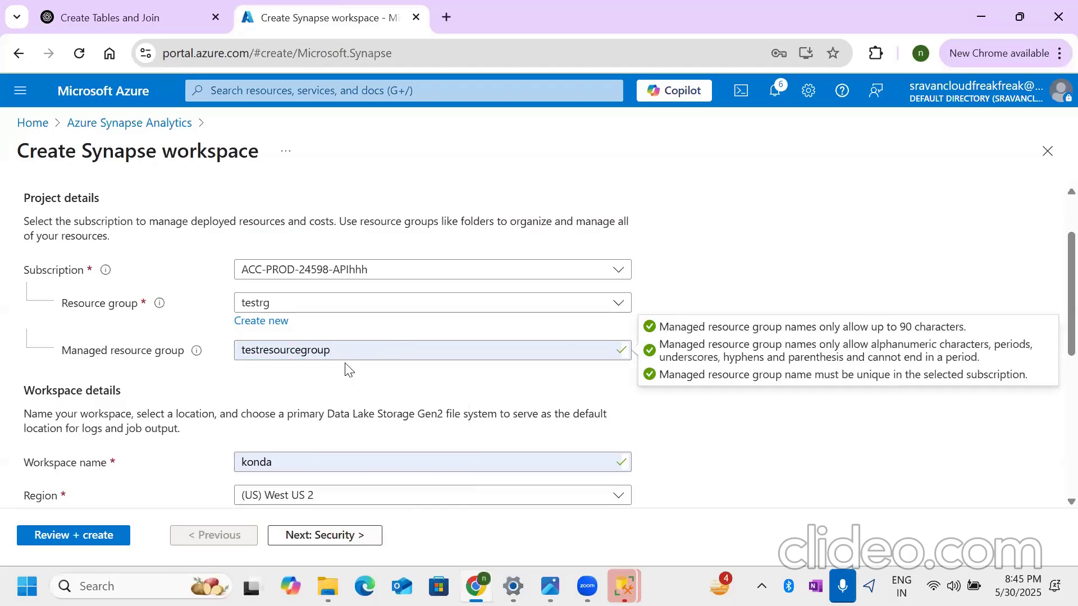
scroll(349, 369, down, 4)
click(247, 209)
double_click(247, 209)
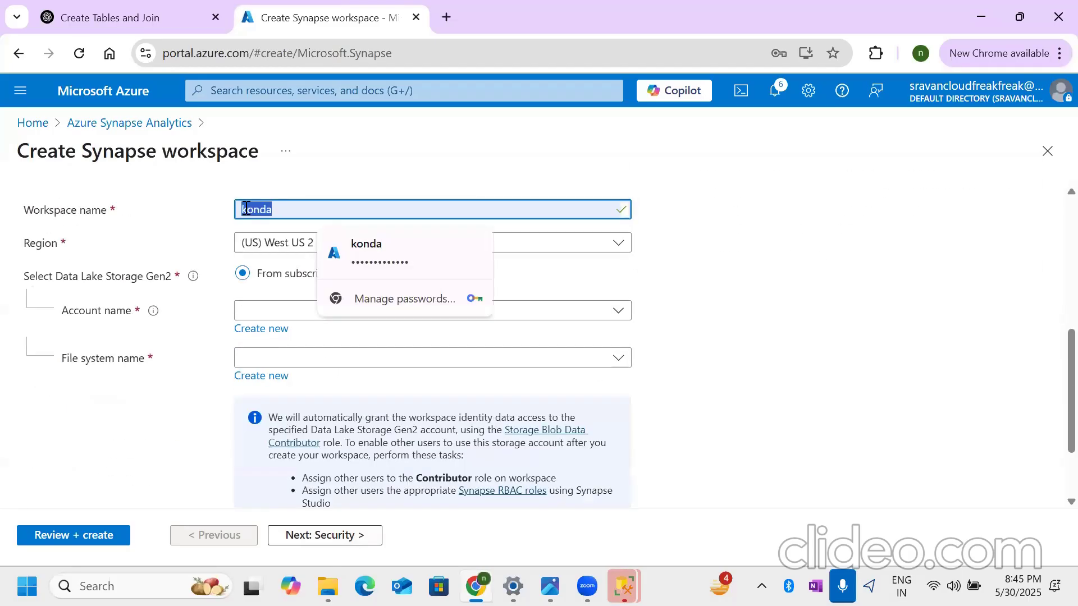
key(BackSpace)
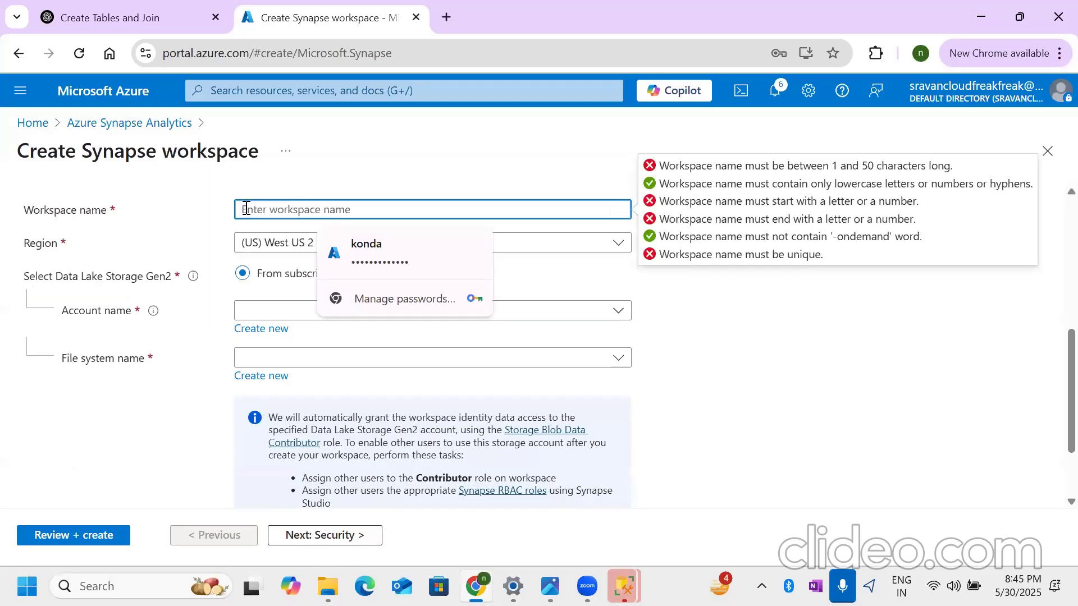
text(synapsetest)
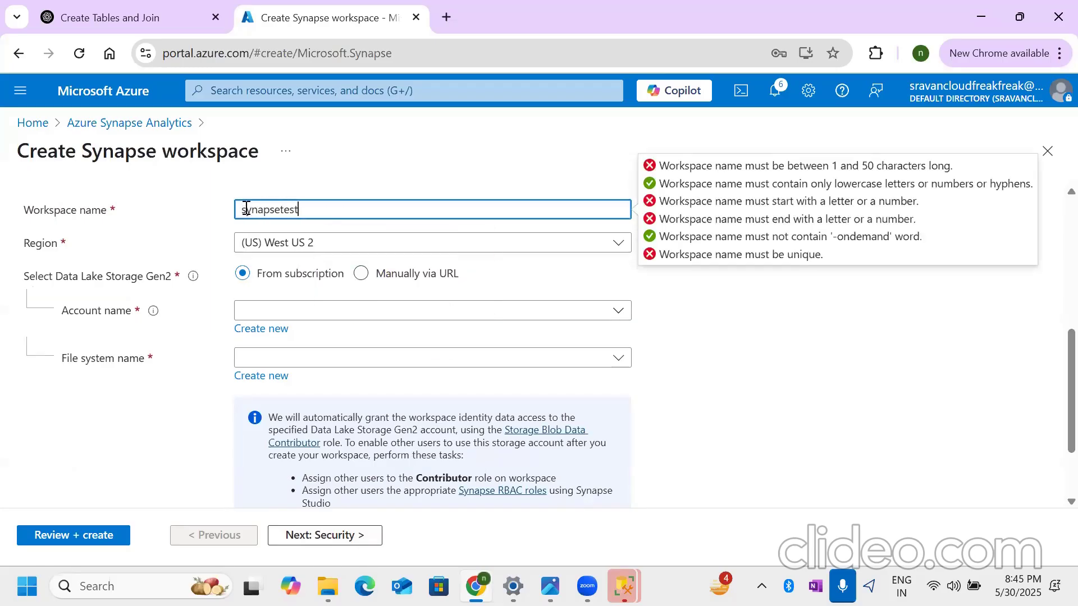
text(wrksapce)
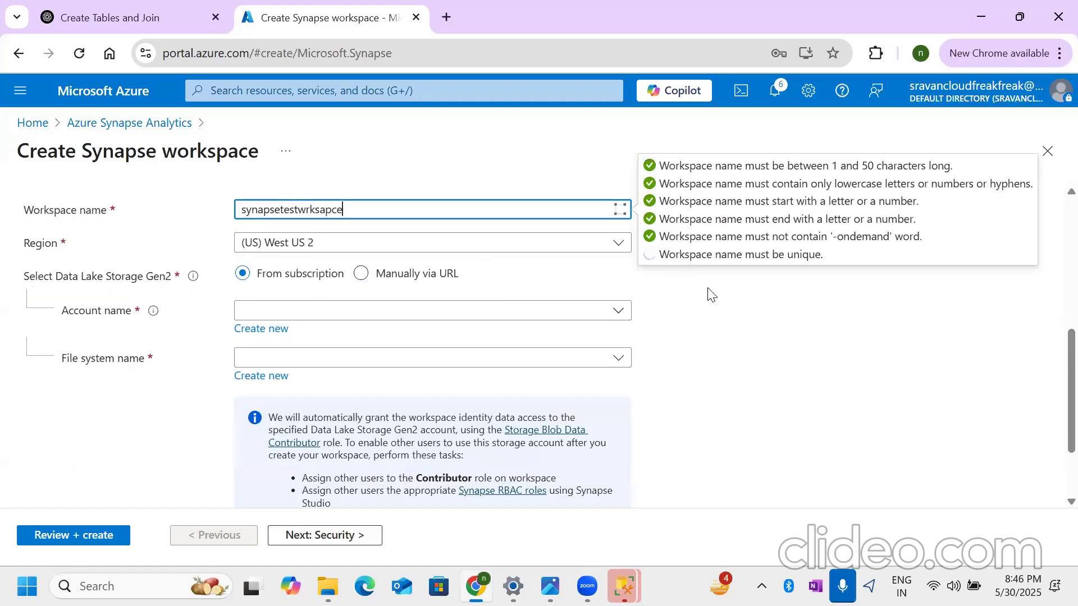
click(710, 303)
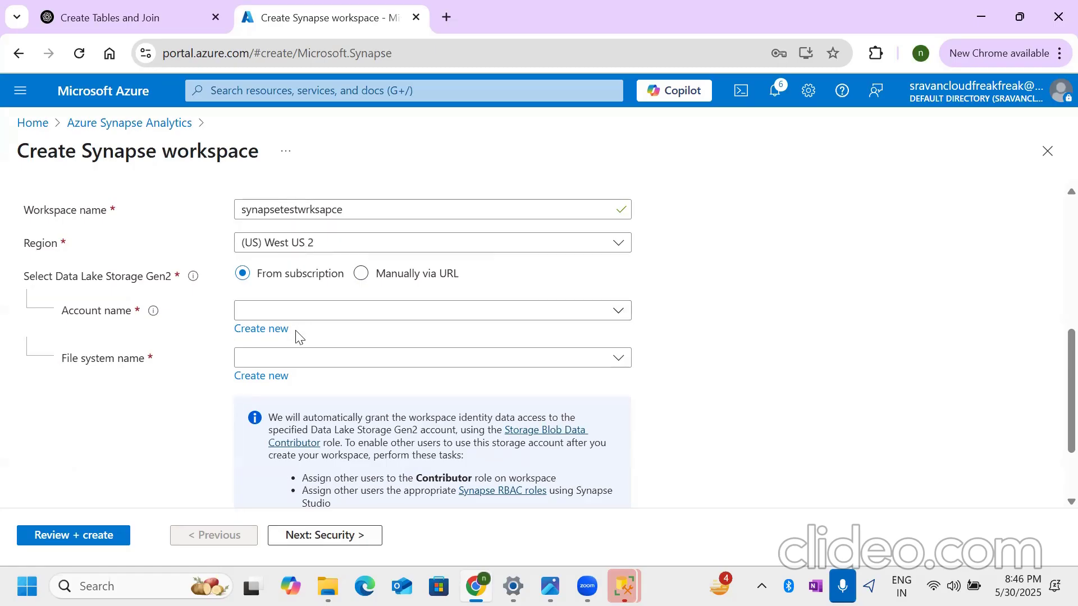
- Switch to the Photos app to view the Project flow.jpg architecture diagram
click(550, 586)
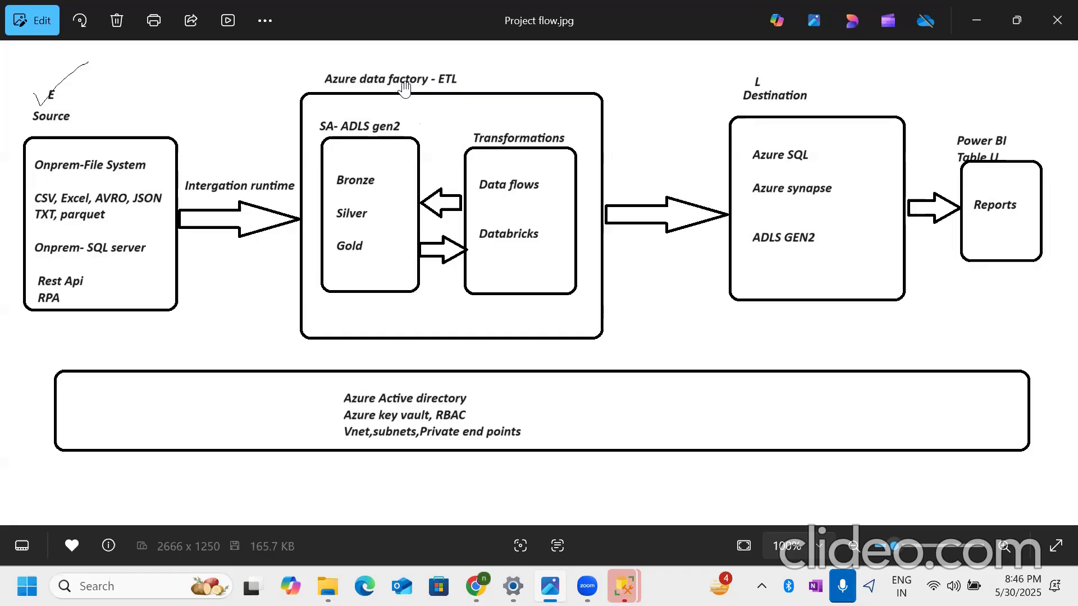
- Compare the Project flow diagram with the Synapse workspace form in Chrome
click(476, 587)
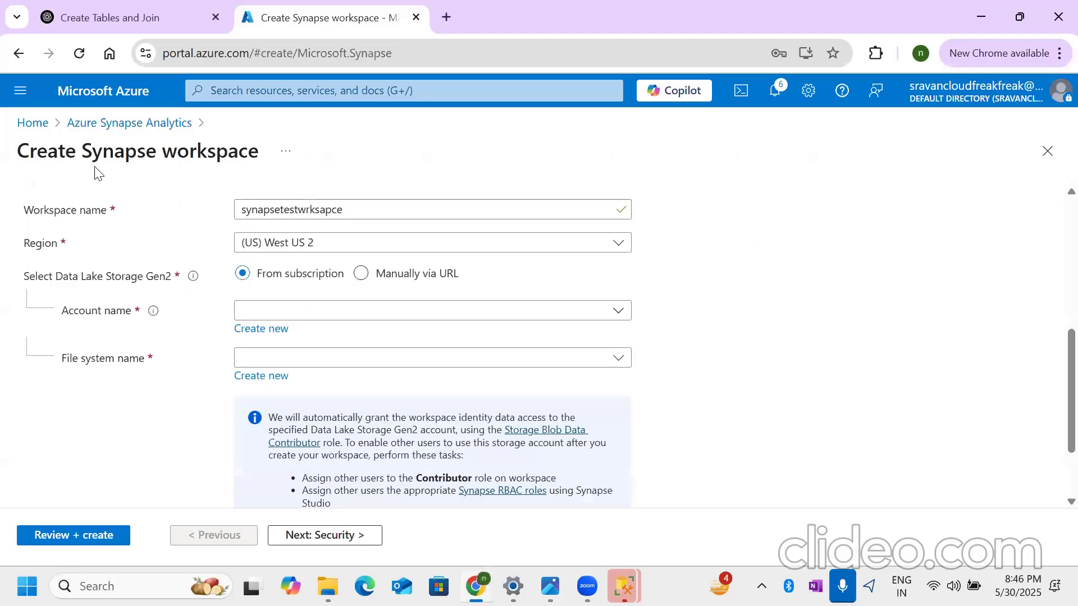
click(466, 578)
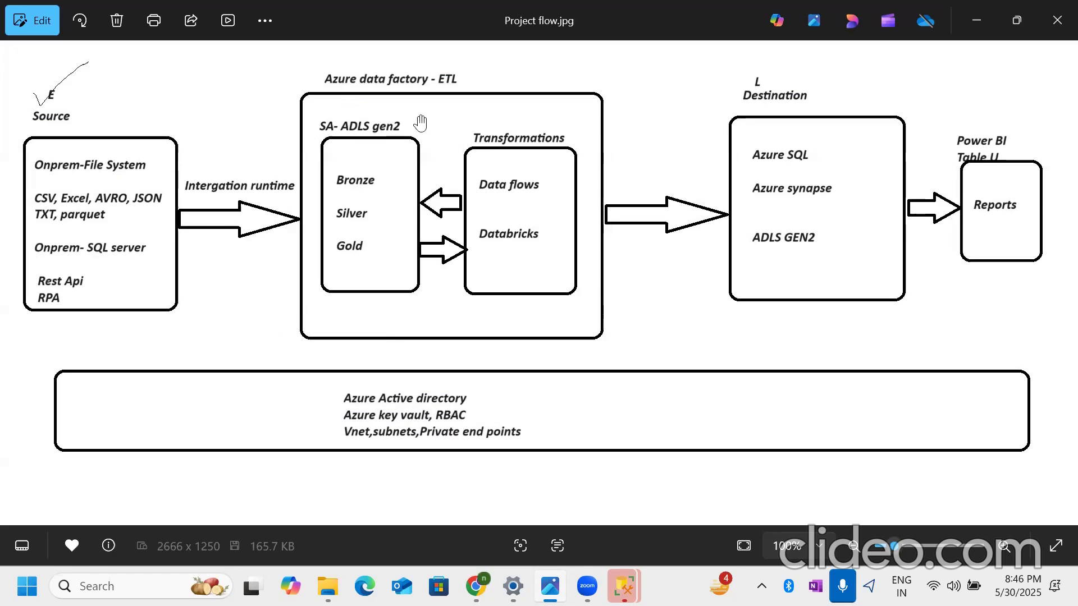
click(476, 586)
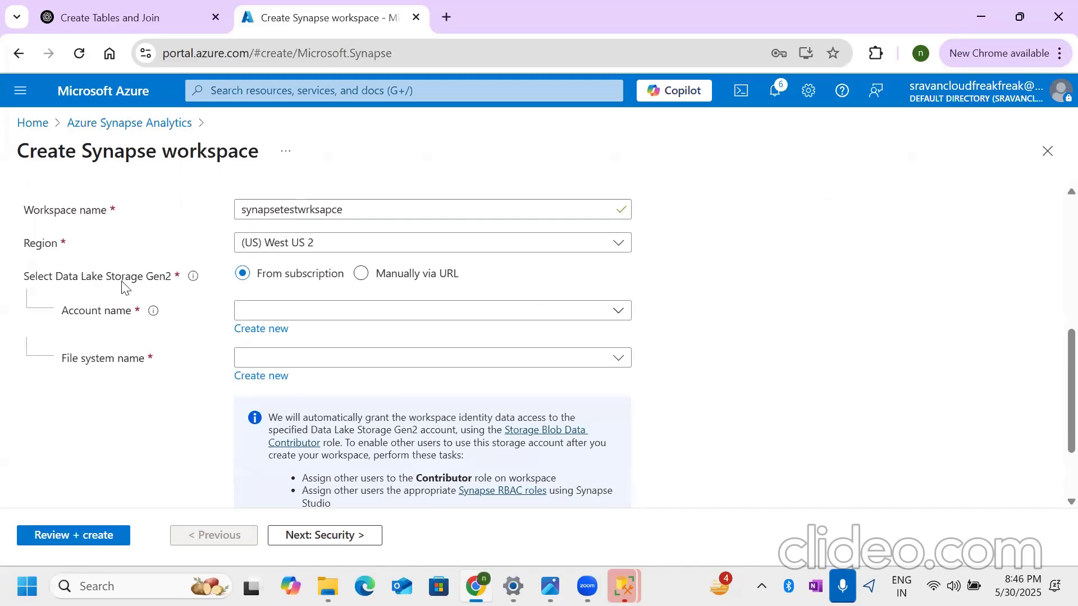
- Examine the Data Lake Storage Gen2 section of the Synapse workspace form, including its account name and file system name fields
drag(83, 151, 216, 150)
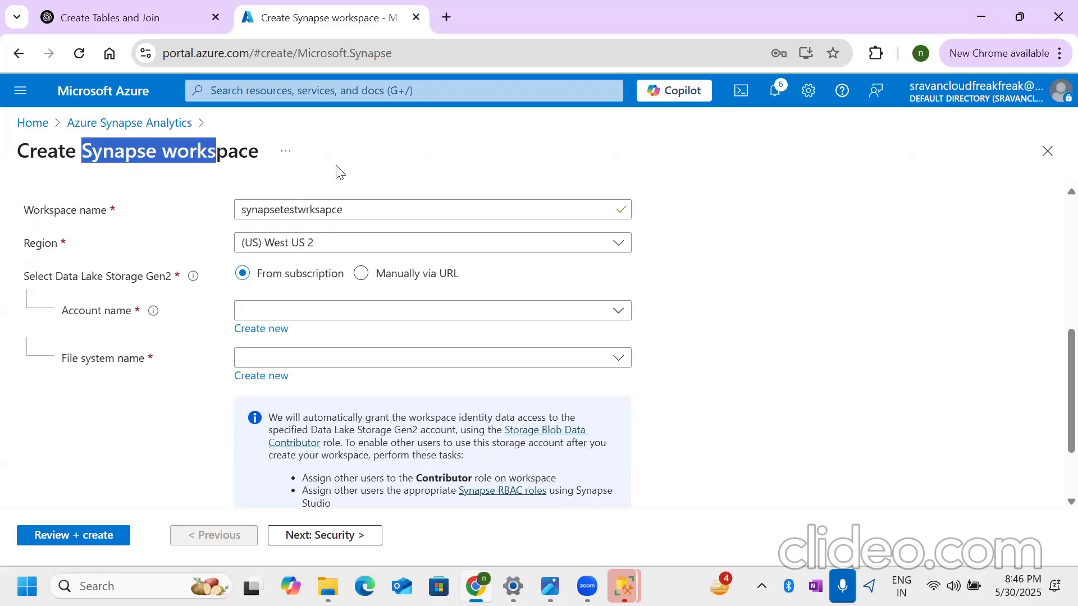
click(846, 276)
drag(22, 276, 189, 287)
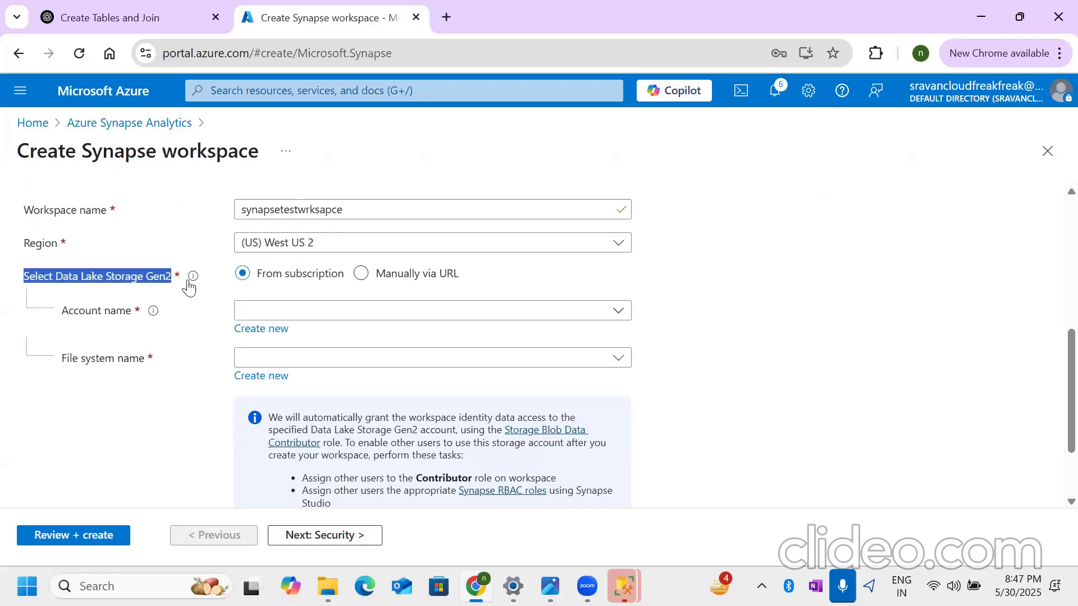
mouse_move(188, 286)
click(305, 316)
click(300, 375)
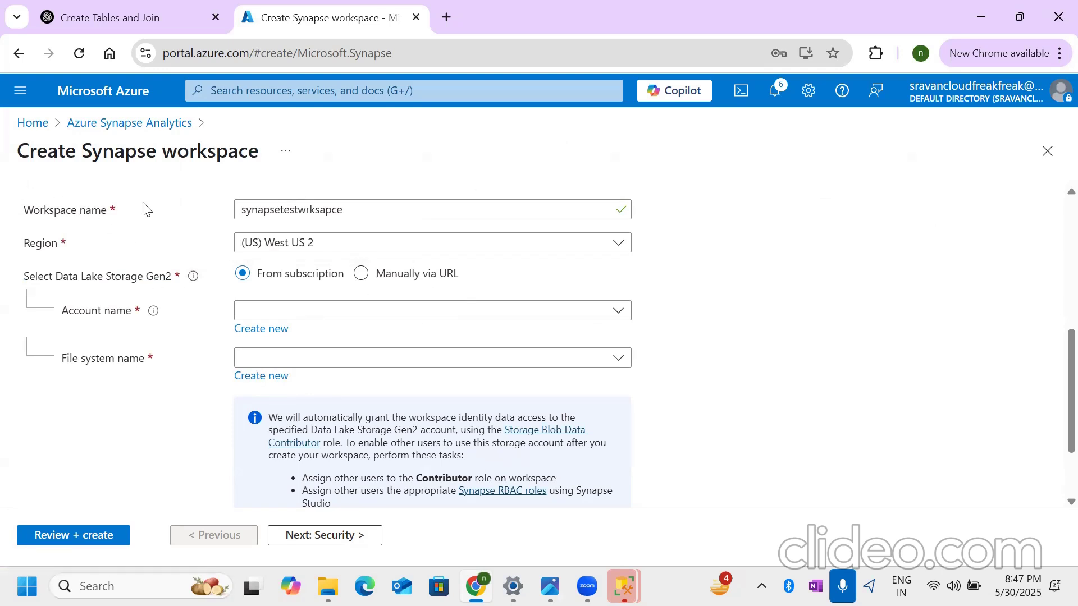
- Open the Azure home page in a separate browser tab and go to the Storage accounts service
right_click(32, 130)
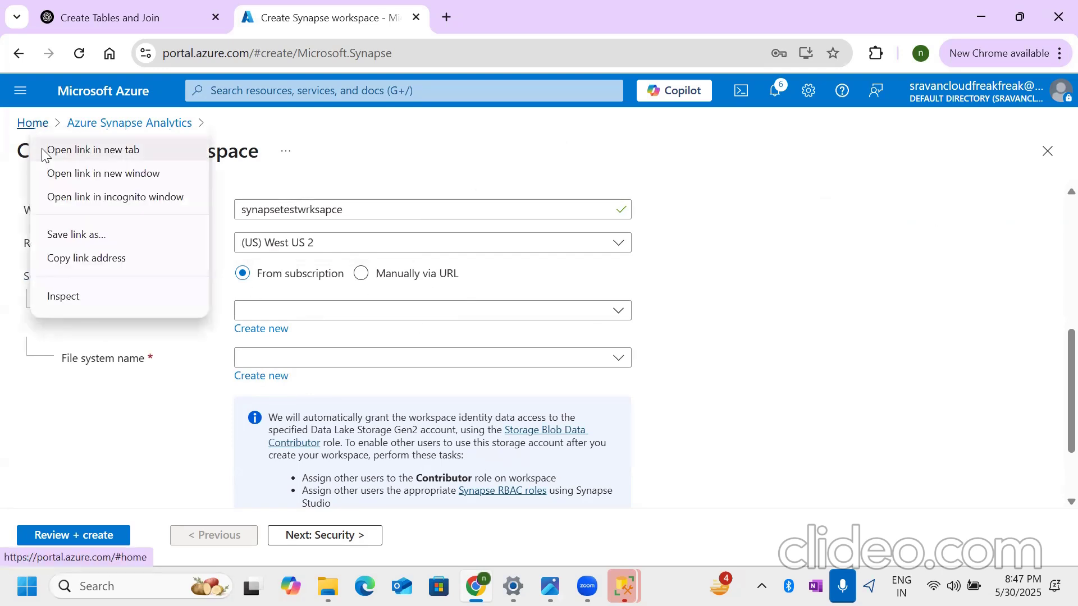
click(90, 150)
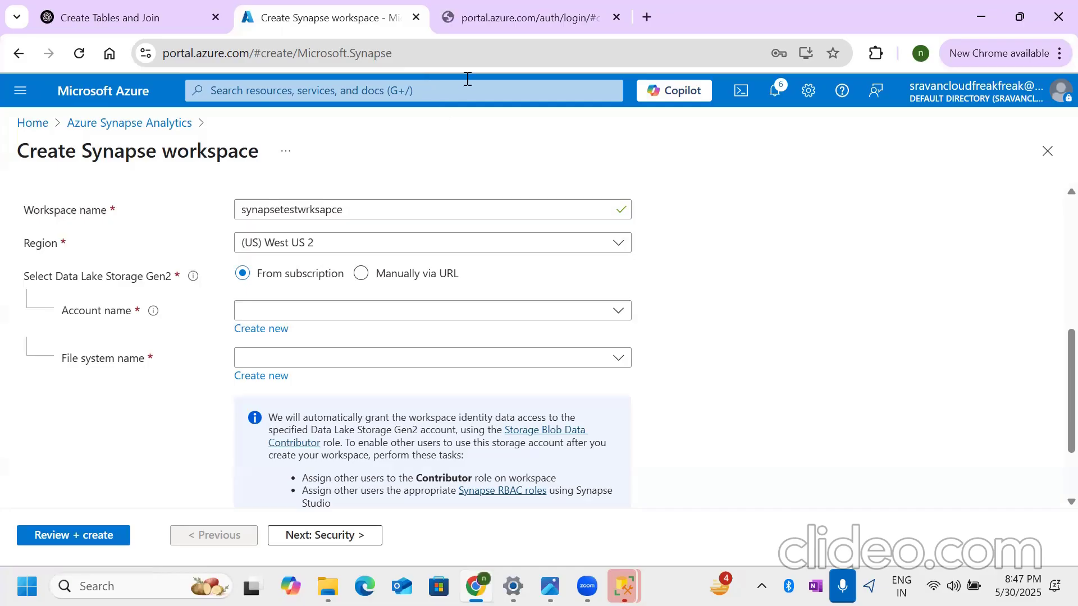
click(512, 10)
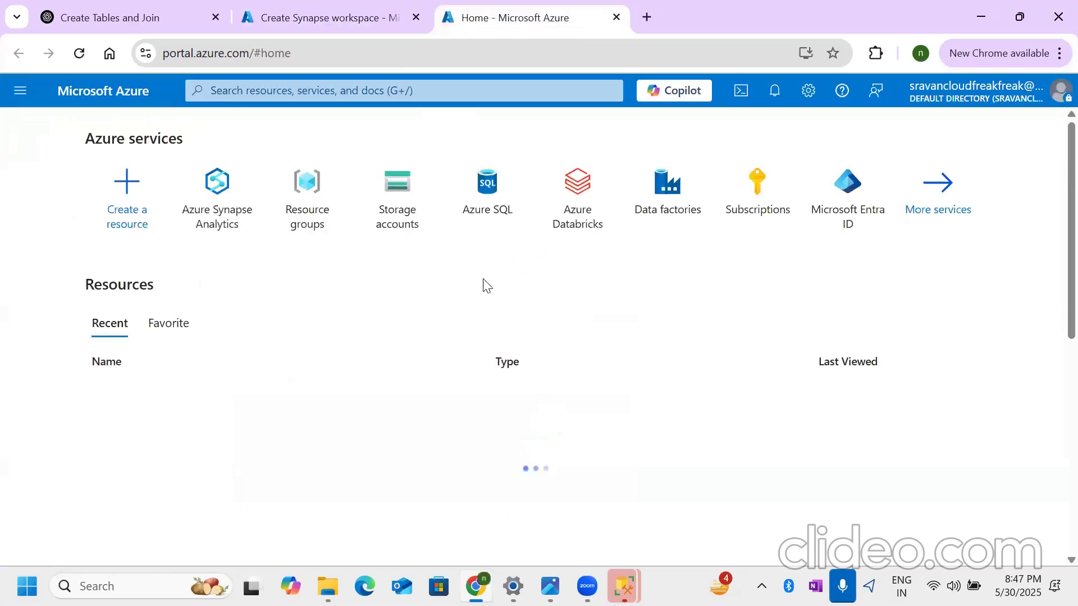
click(393, 196)
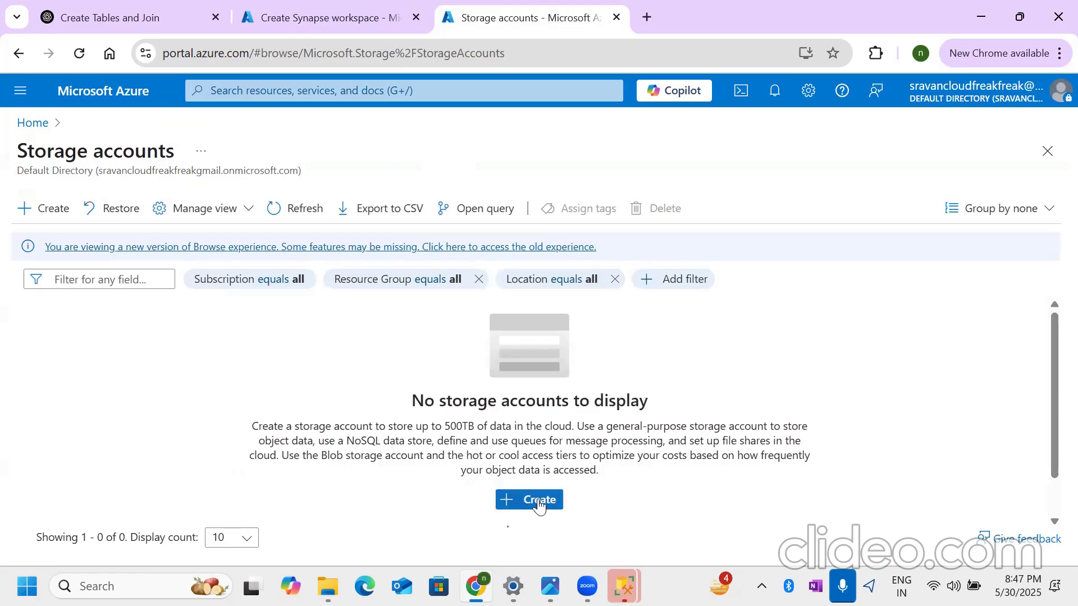
click(539, 501)
scroll(217, 272, down, 2)
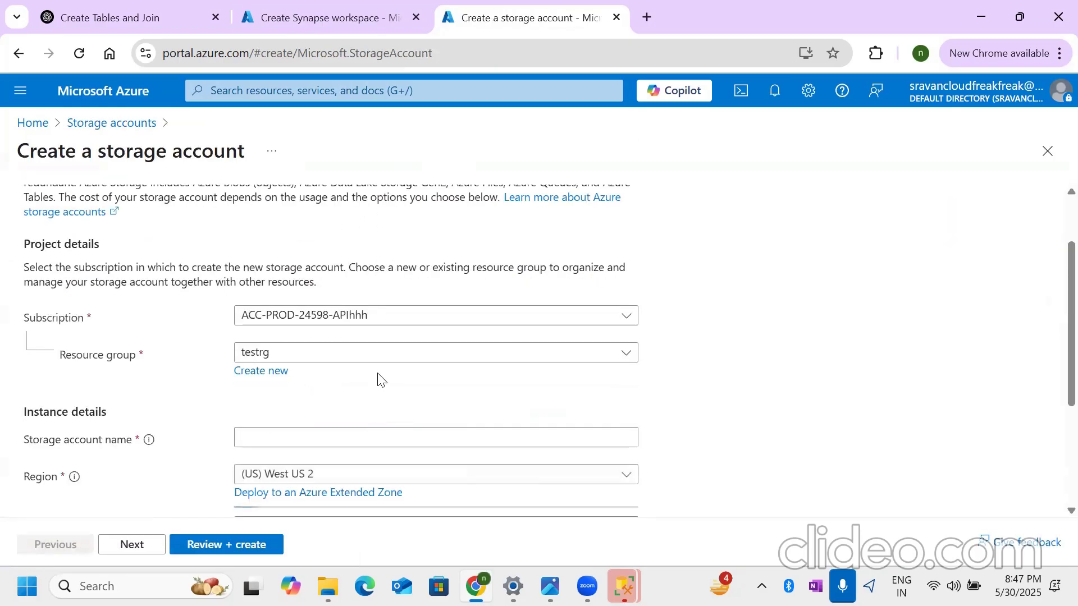
scroll(378, 380, down, 3)
click(293, 269)
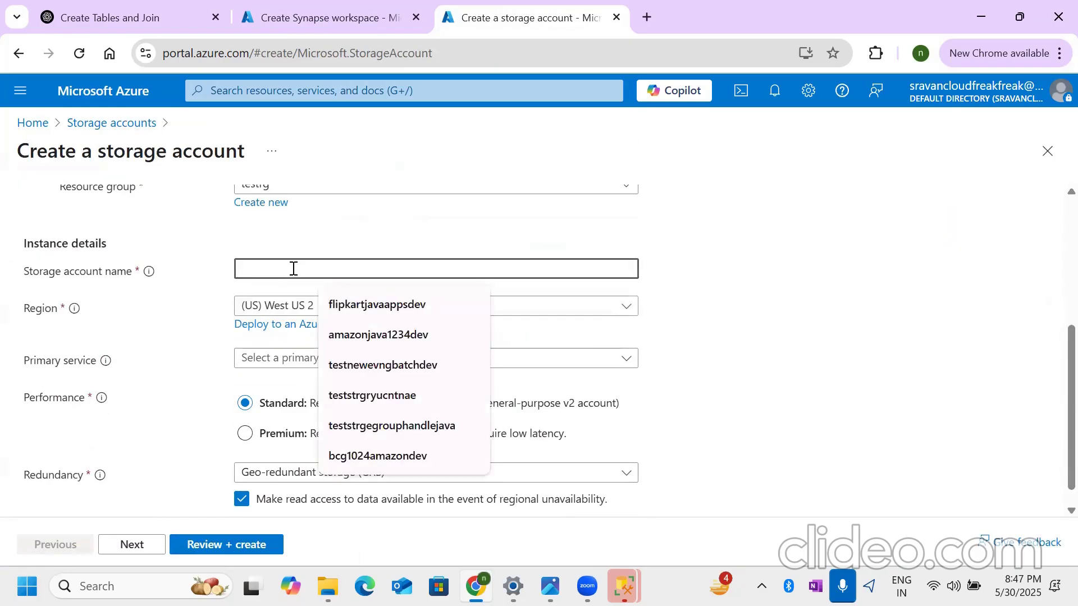
text(syna)
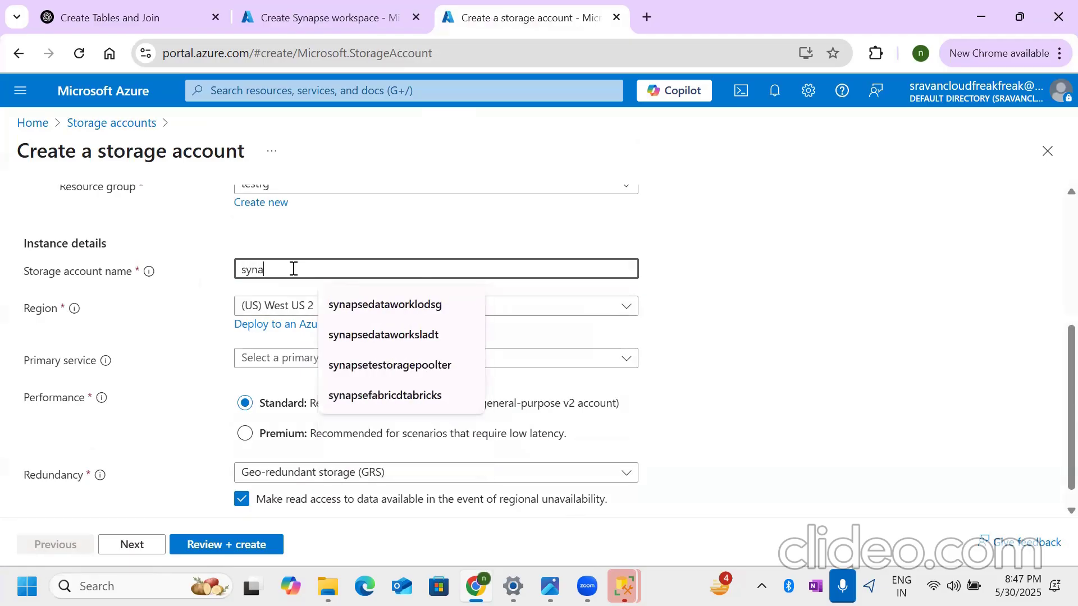
text(psegen2dataintrnal)
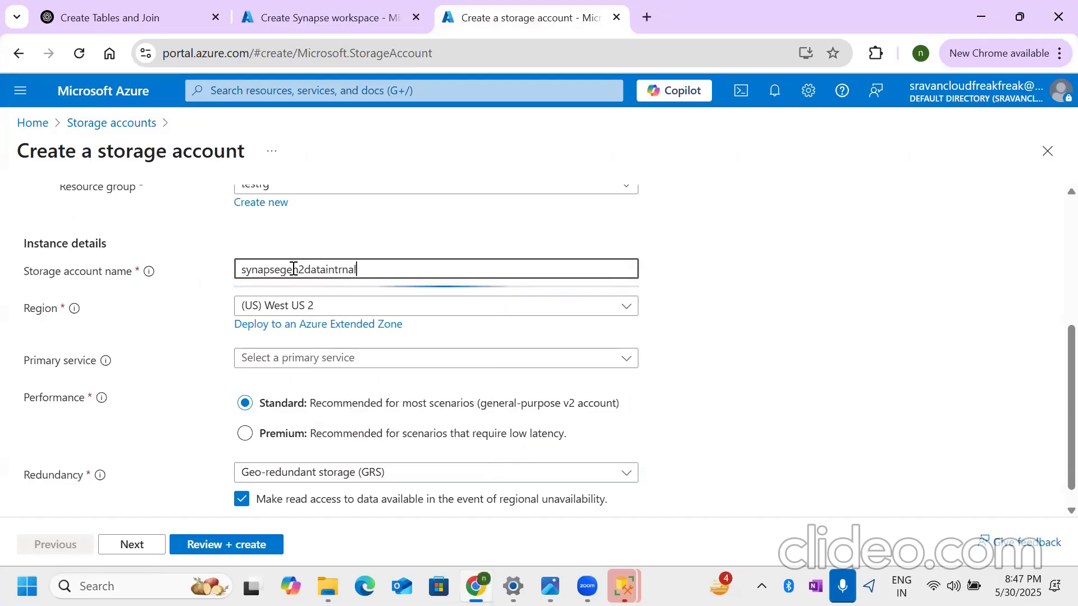
click(395, 366)
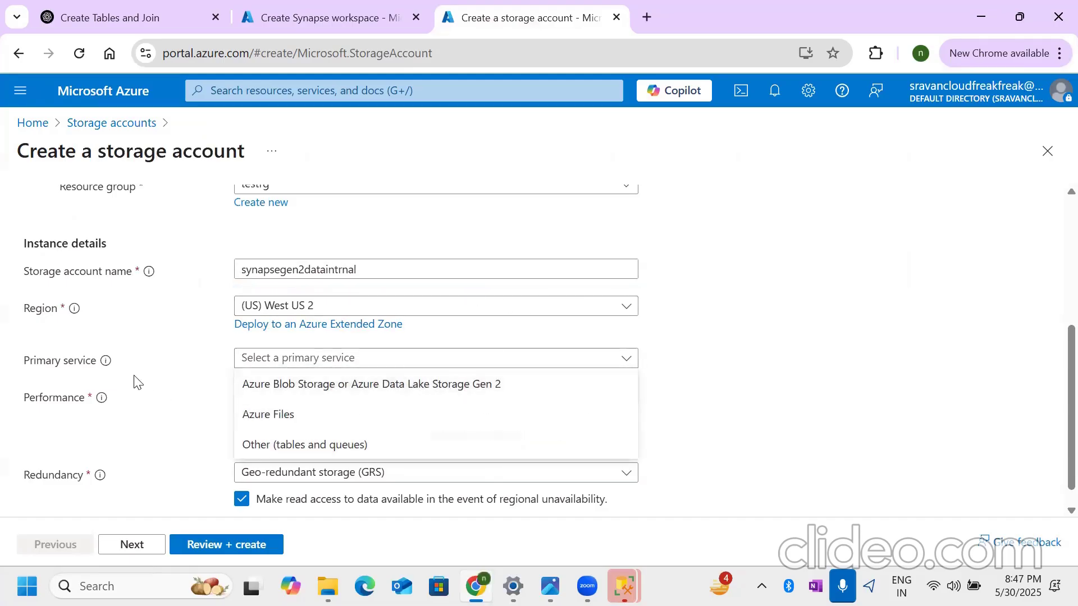
click(444, 387)
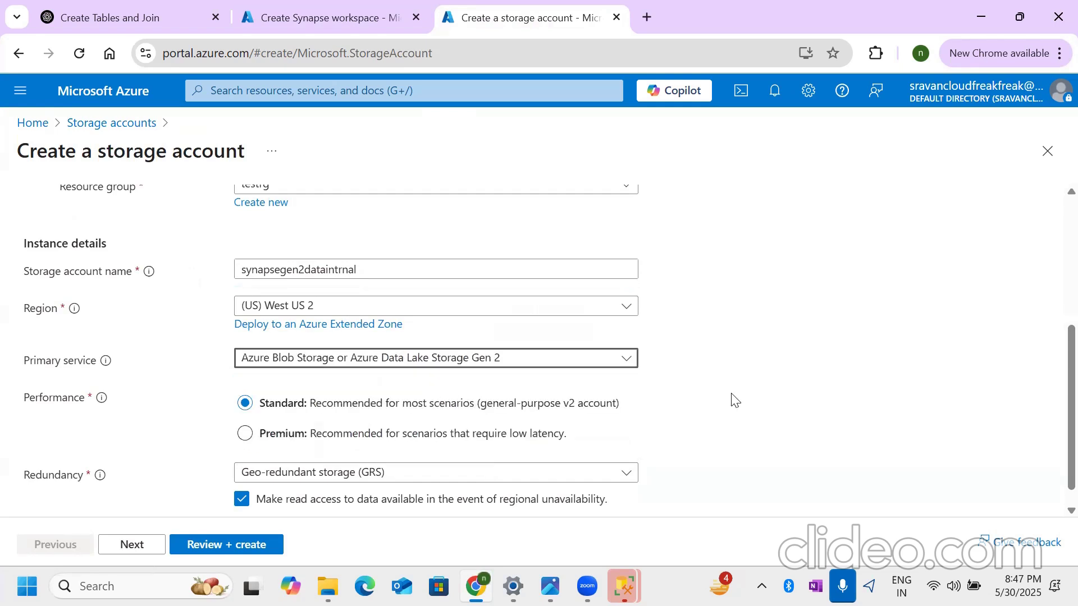
scroll(617, 454, down, 1)
click(426, 452)
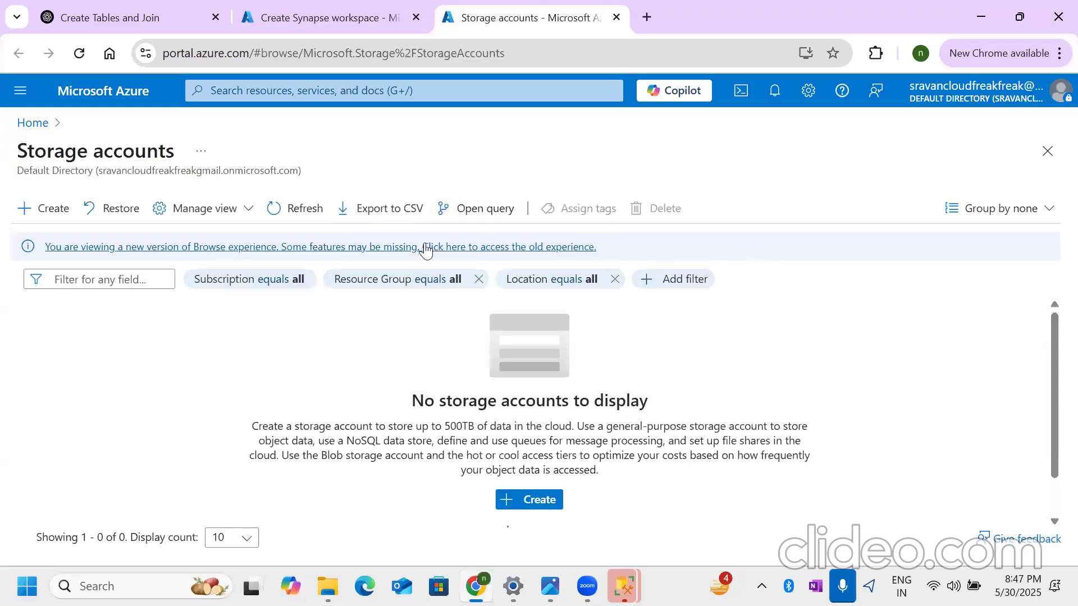
- Start creating a storage account in the testrg resource group and name it synapsegen2datawrk
click(519, 499)
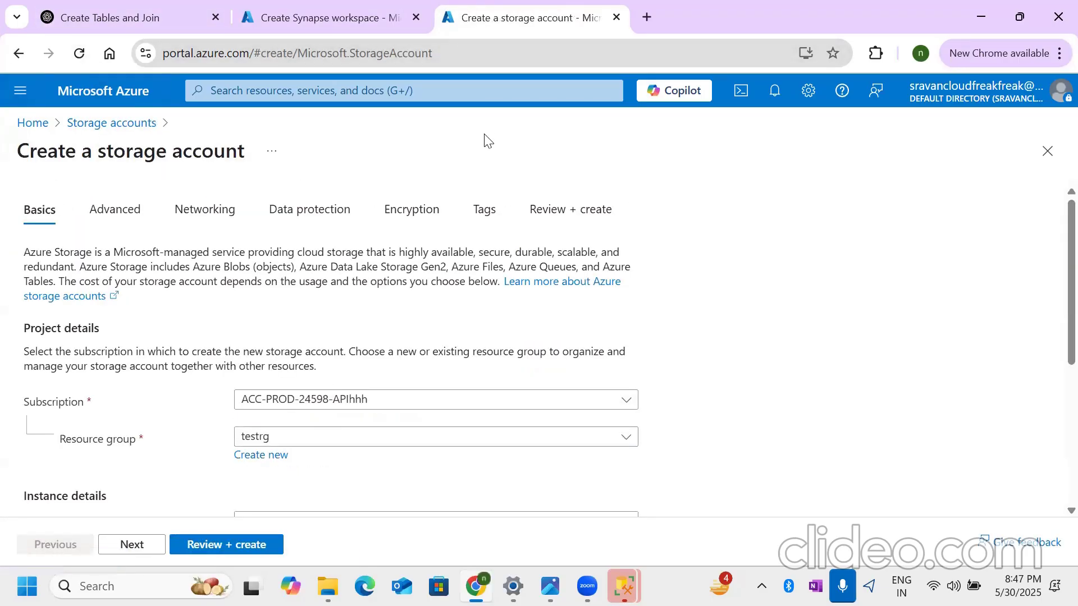
scroll(303, 402, down, 3)
click(333, 351)
text(synapse)
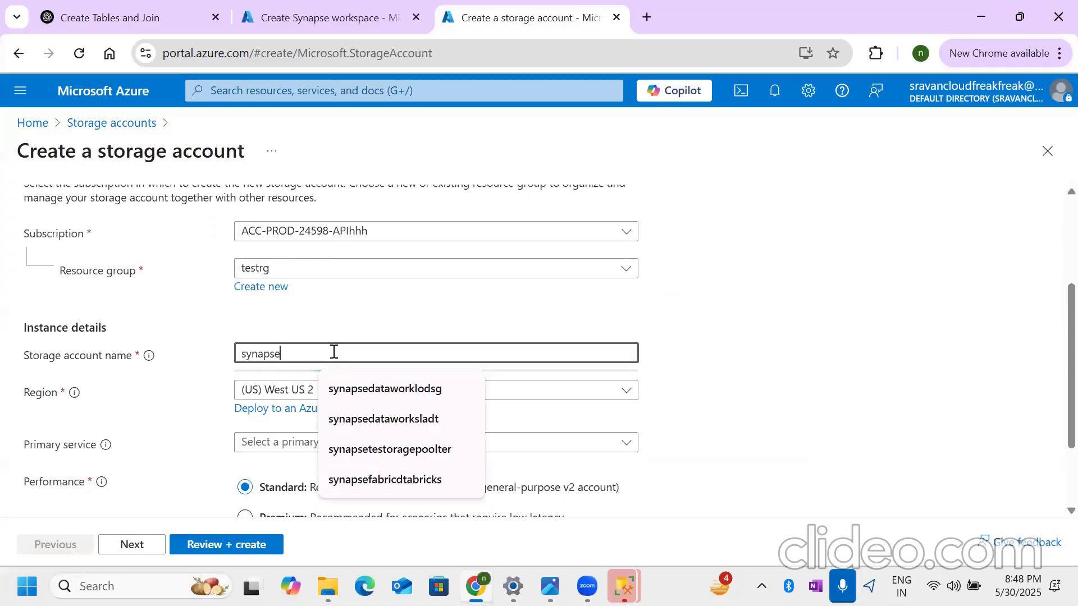
text(gen2datawrk)
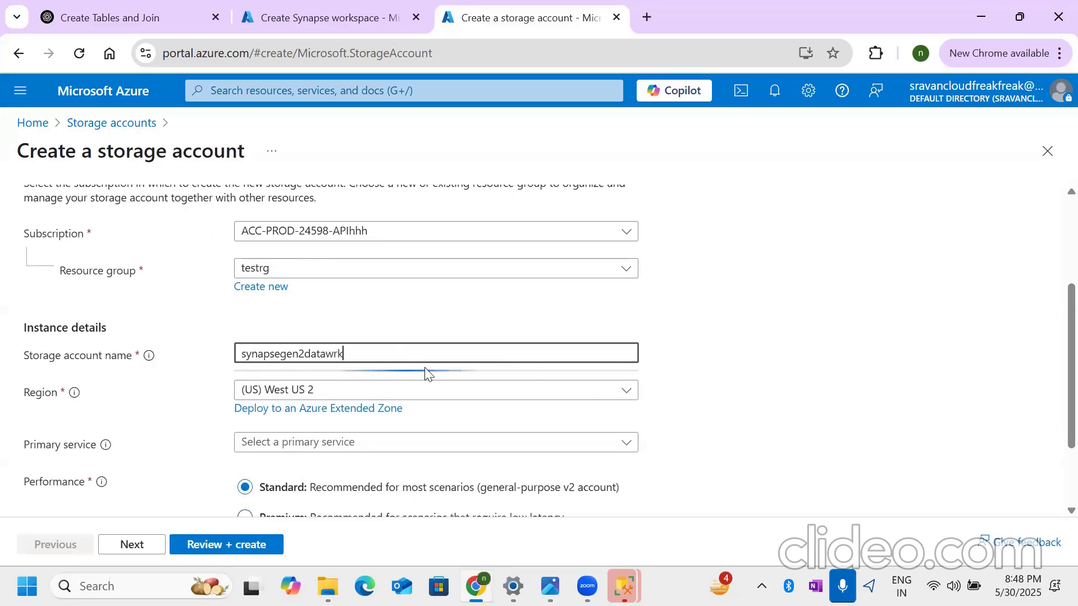
- Set the primary service to Azure Blob Storage or Azure Data Lake Storage Gen 2 and the redundancy to Locally-redundant storage (LRS)
scroll(443, 415, down, 1)
click(445, 360)
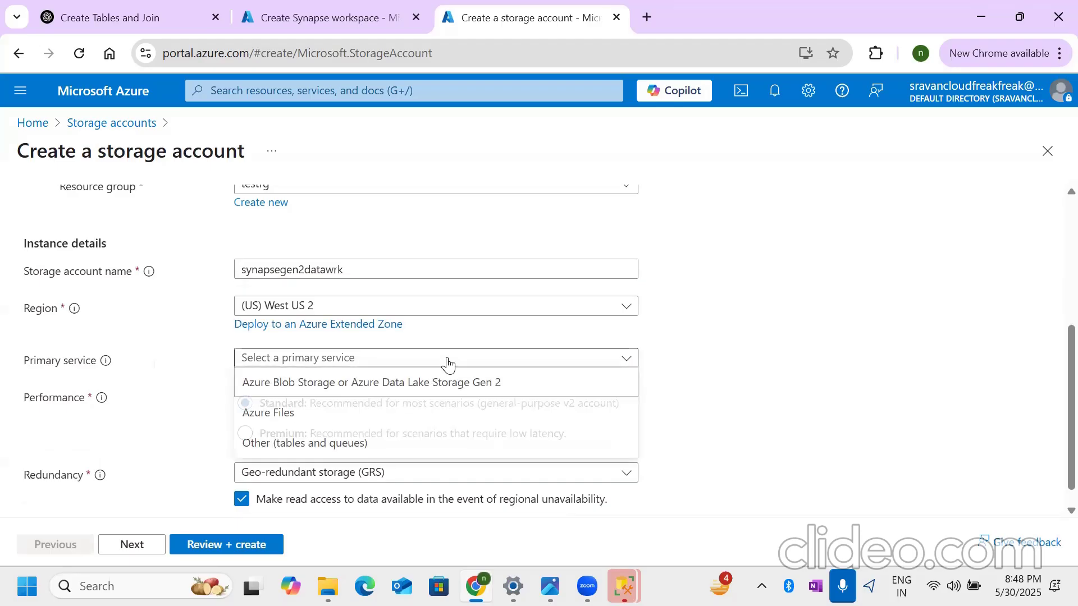
click(430, 384)
scroll(533, 388, down, 1)
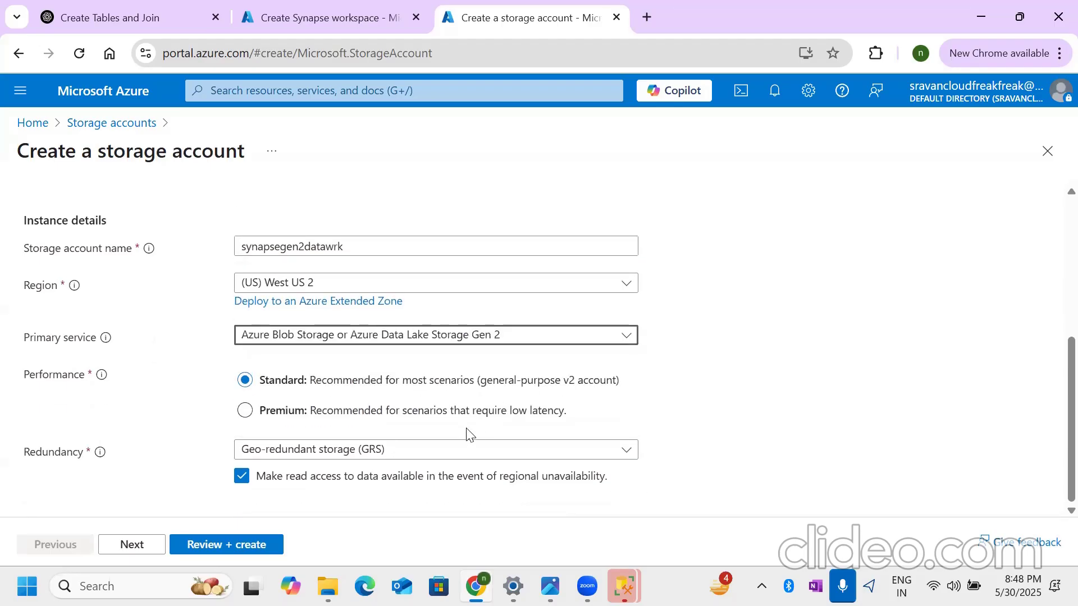
click(450, 450)
click(452, 239)
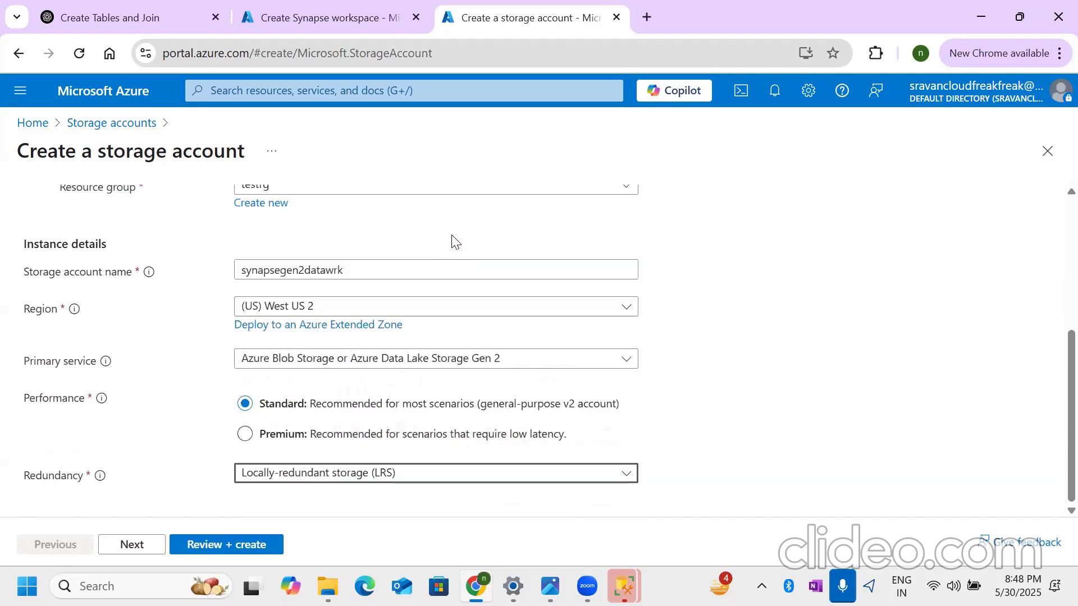
- Enable the hierarchical namespace in the storage account's advanced settings
click(132, 545)
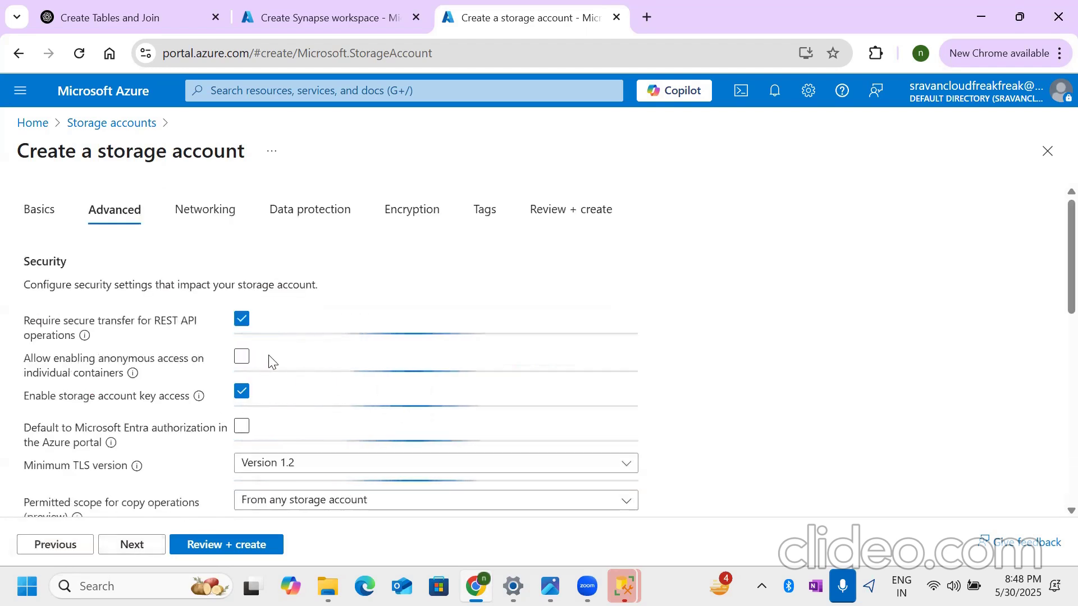
scroll(215, 388, down, 3)
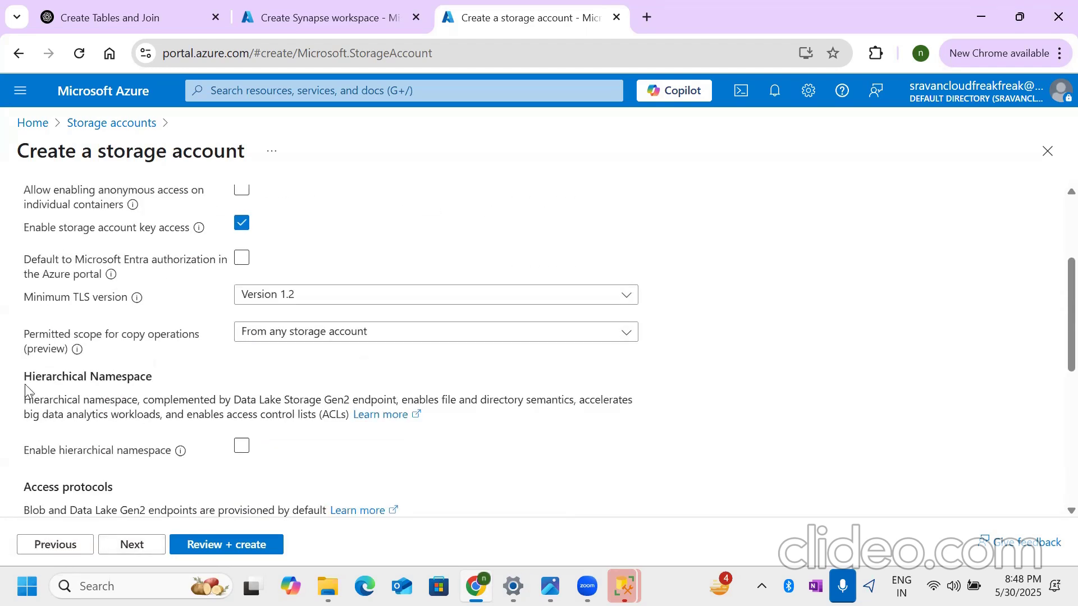
click(241, 447)
- Disable soft delete for blobs, containers and file shares in the storage account's data protection settings
scroll(197, 456, up, 3)
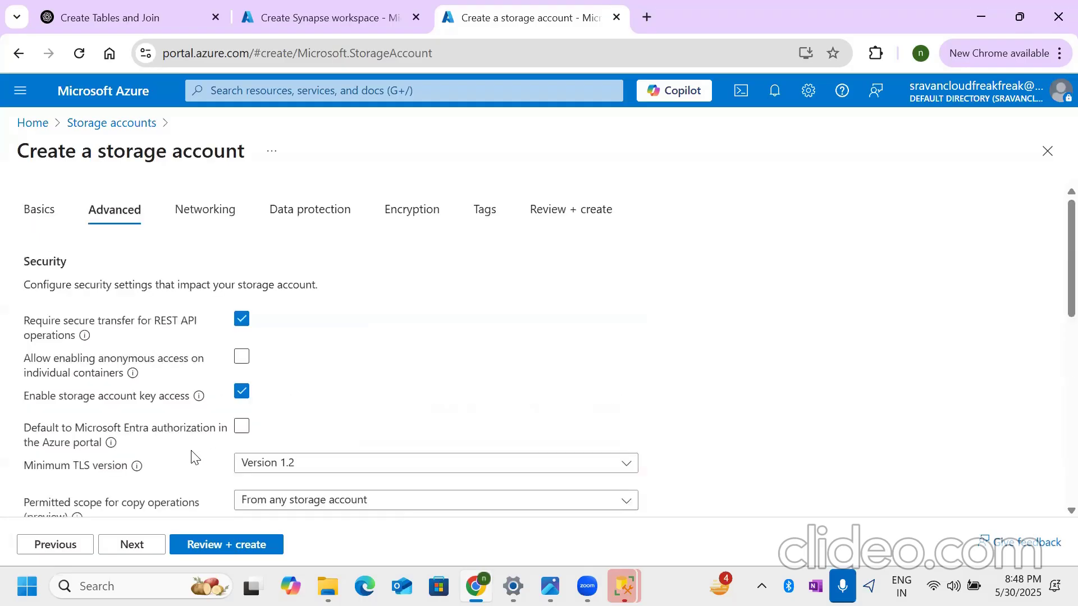
click(279, 219)
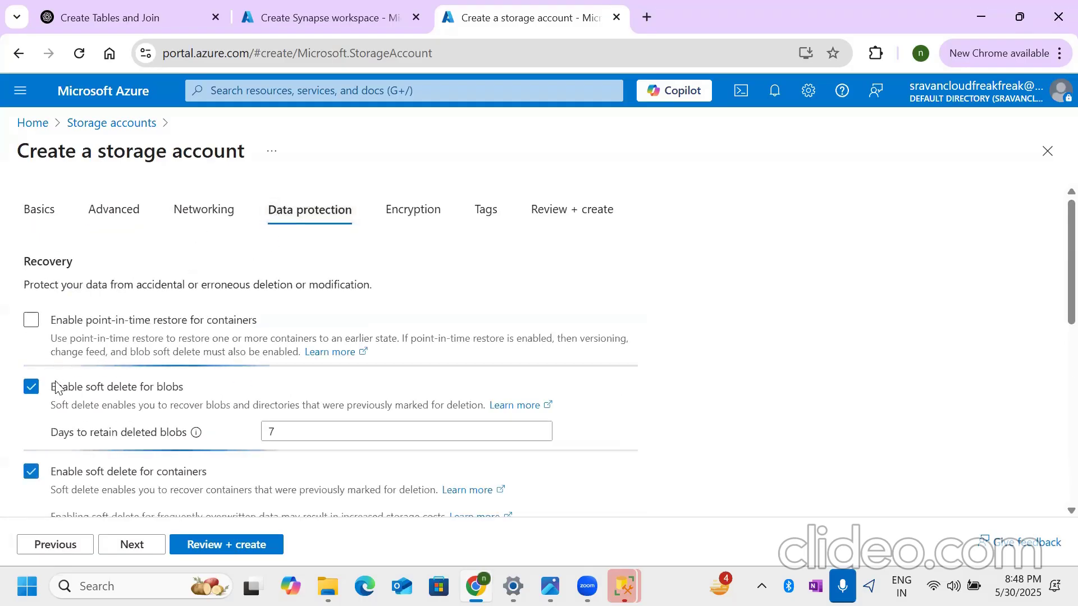
click(31, 386)
click(31, 439)
scroll(84, 419, down, 1)
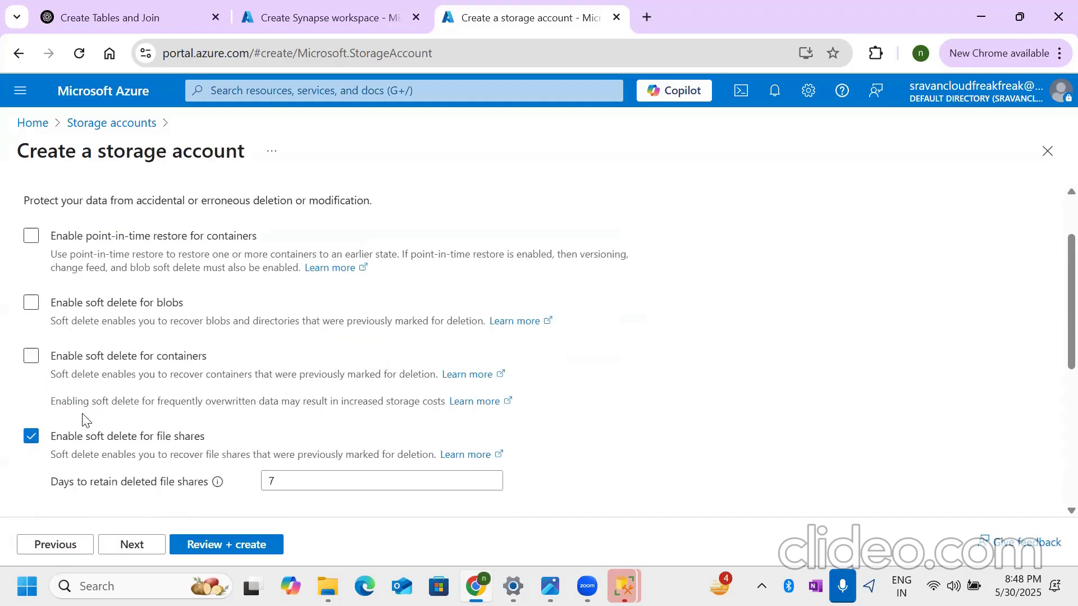
click(31, 436)
- Keep the default encryption settings, review the configuration and create the synapsegen2datawrk storage account
click(135, 546)
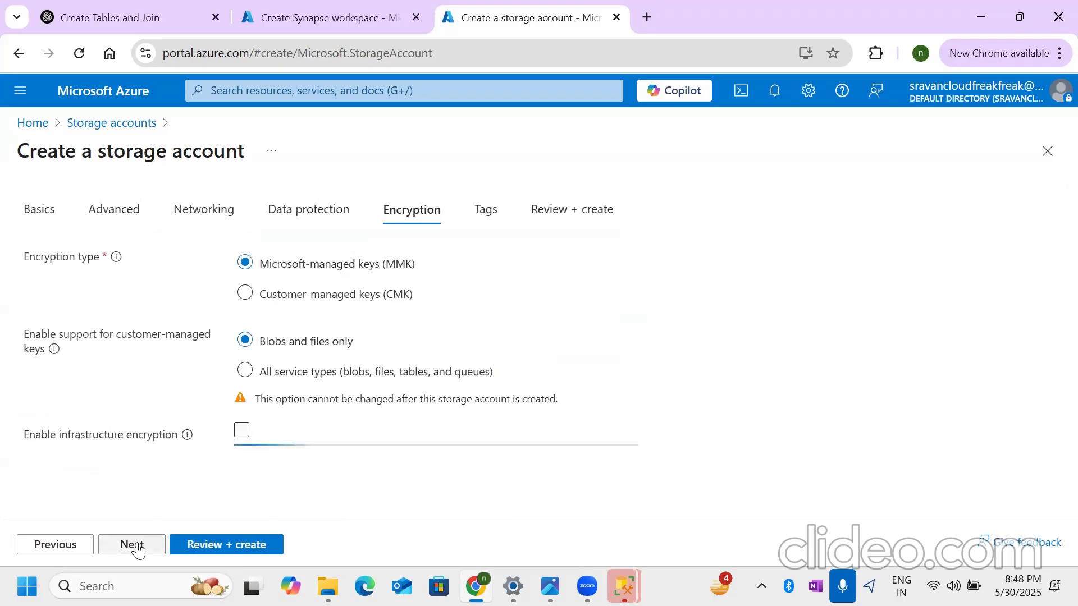
click(203, 546)
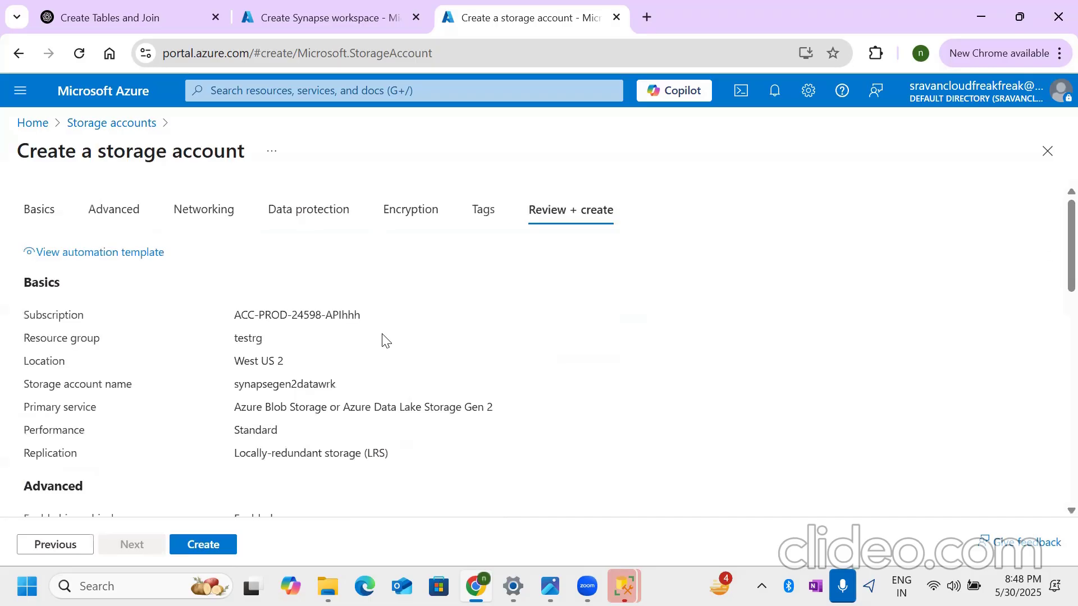
click(215, 543)
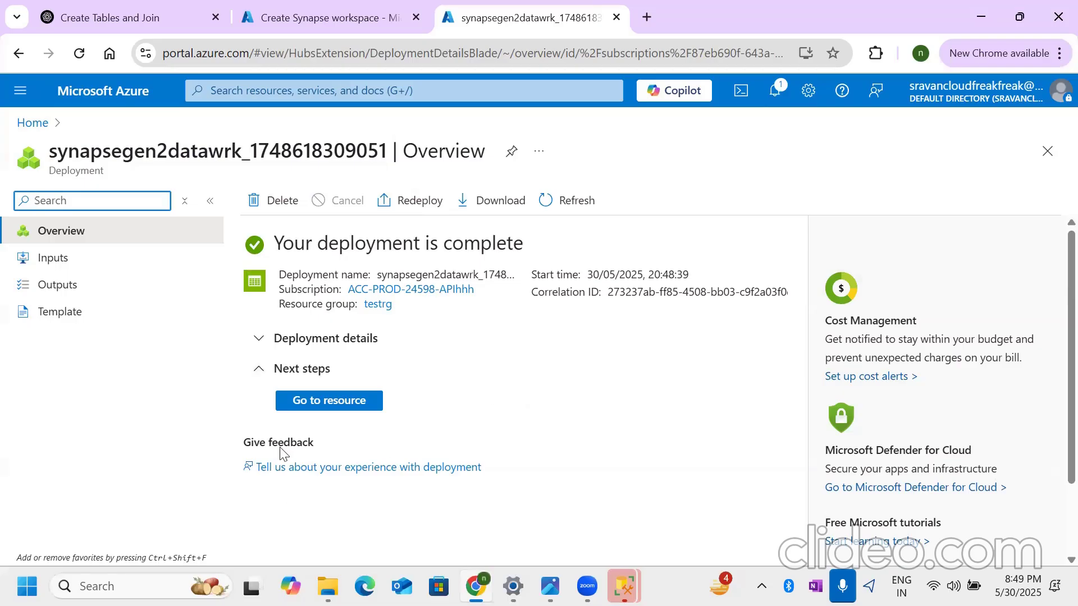
- Open the deployed synapsegen2datawrk storage account and go to its list of containers
click(340, 402)
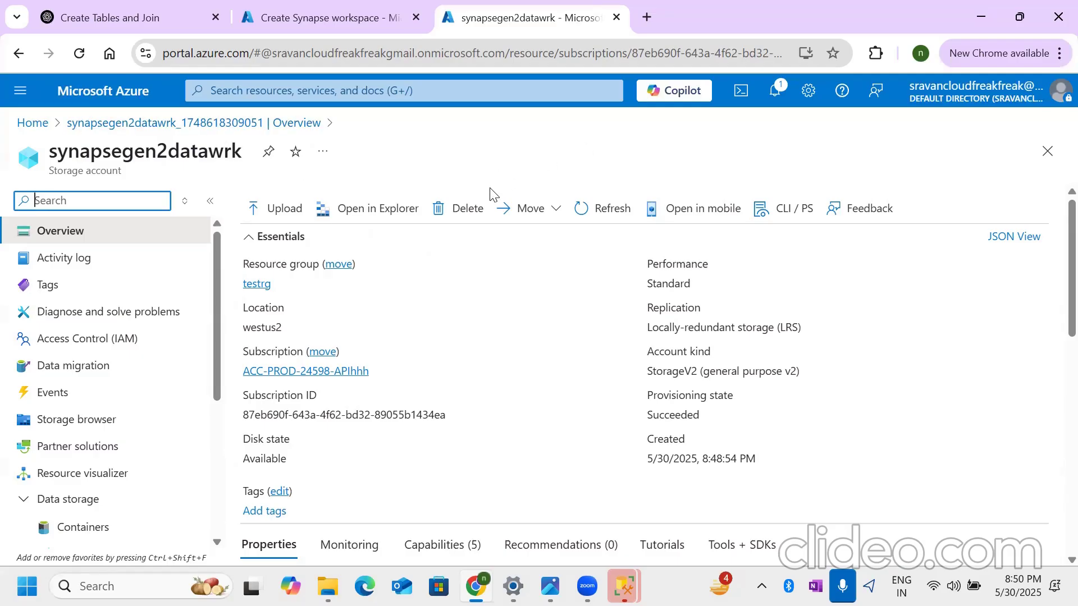
scroll(247, 365, down, 1)
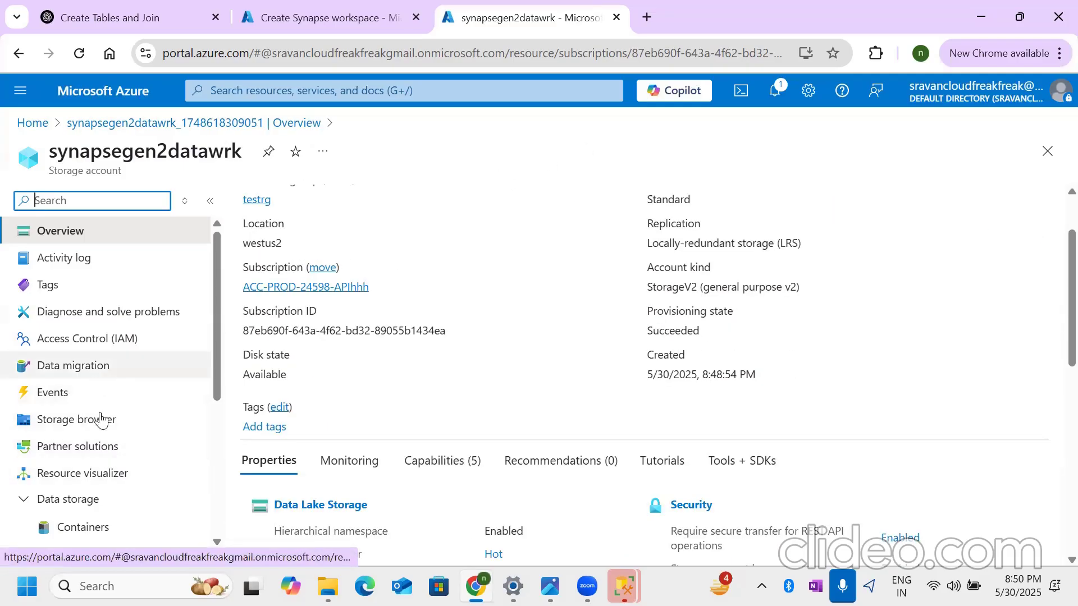
click(83, 526)
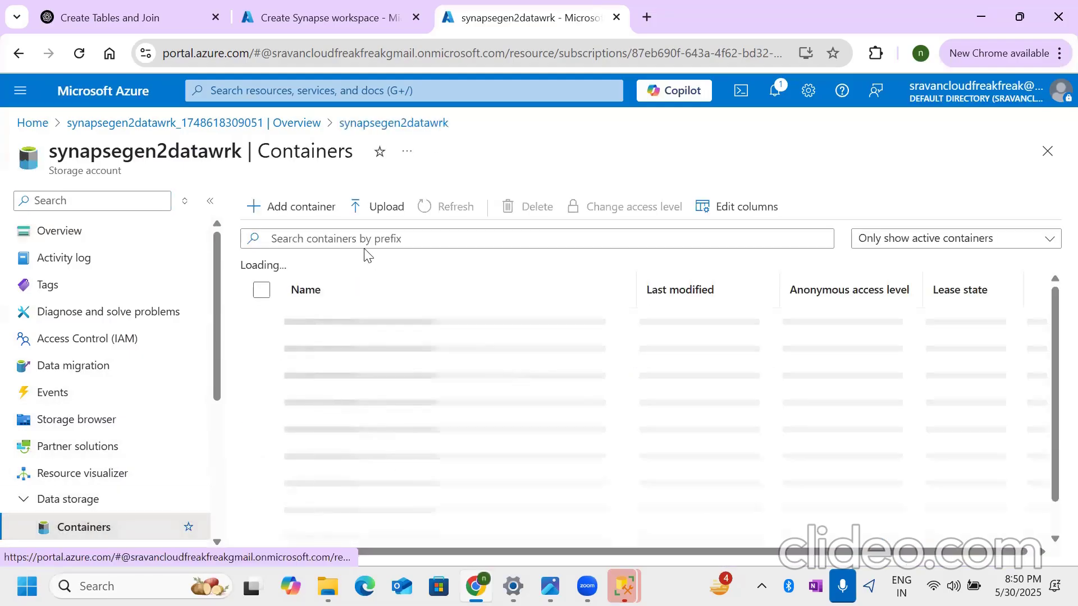
- Create a container named bronze in the synapsegen2datawrk storage account
click(306, 209)
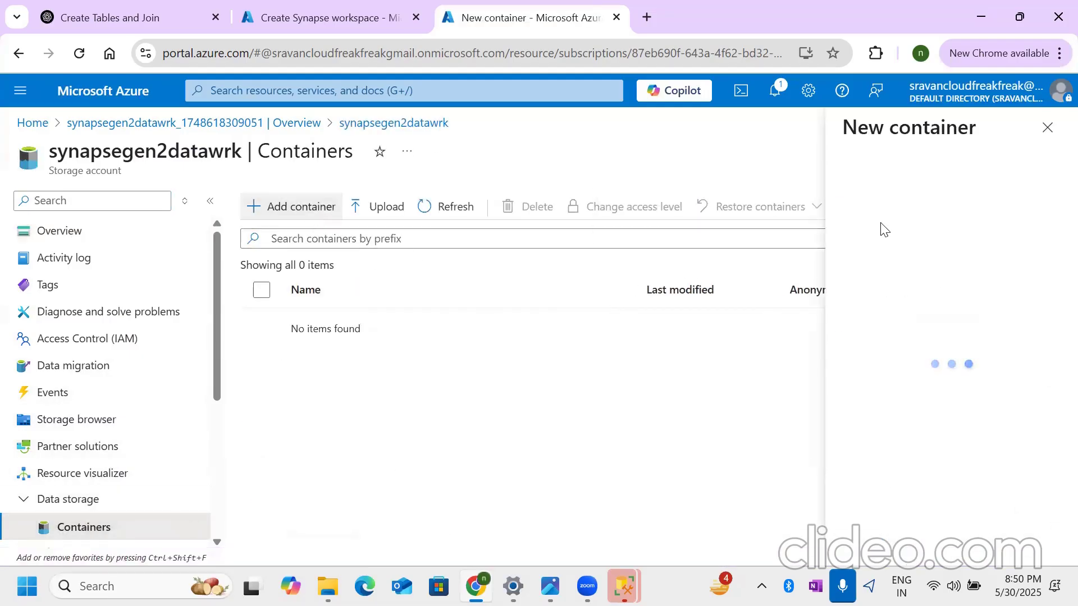
click(846, 205)
click(836, 393)
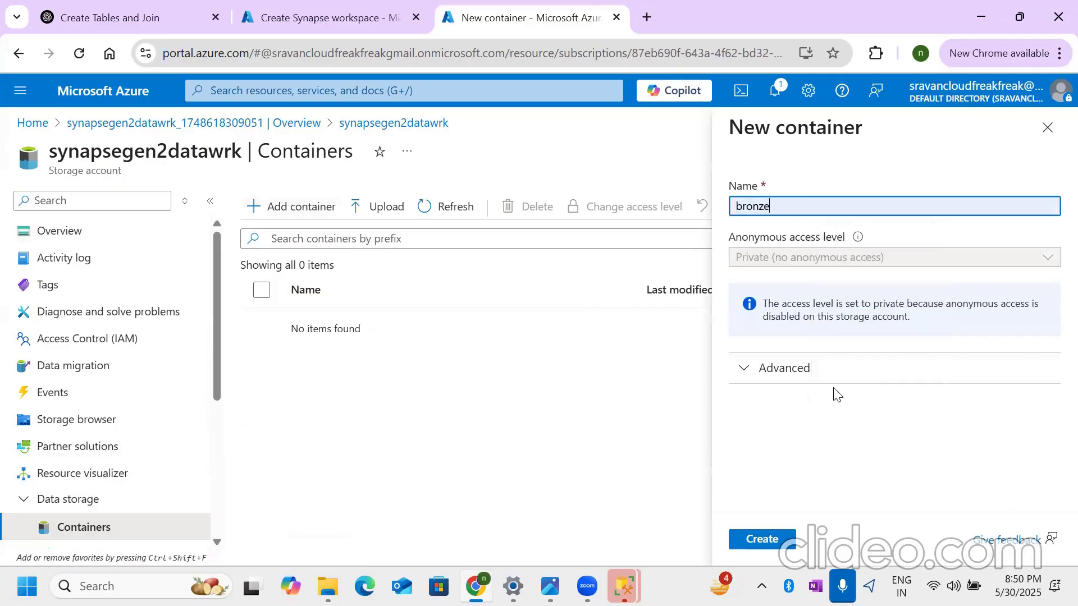
click(785, 539)
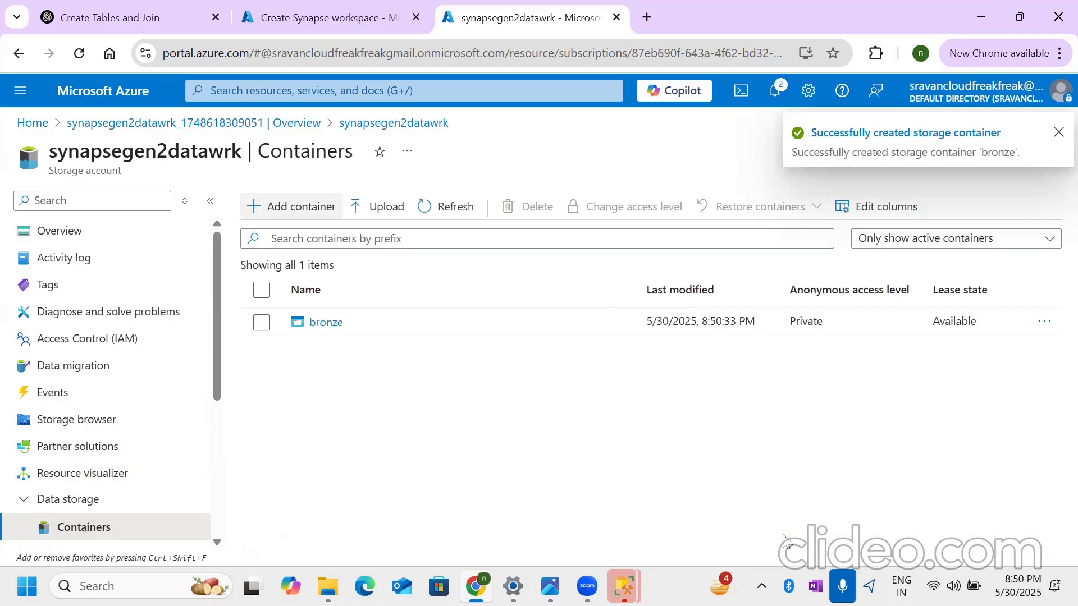
- Upload the cpcust1 CSV file from the Desktop data folder to the bronze container
click(326, 321)
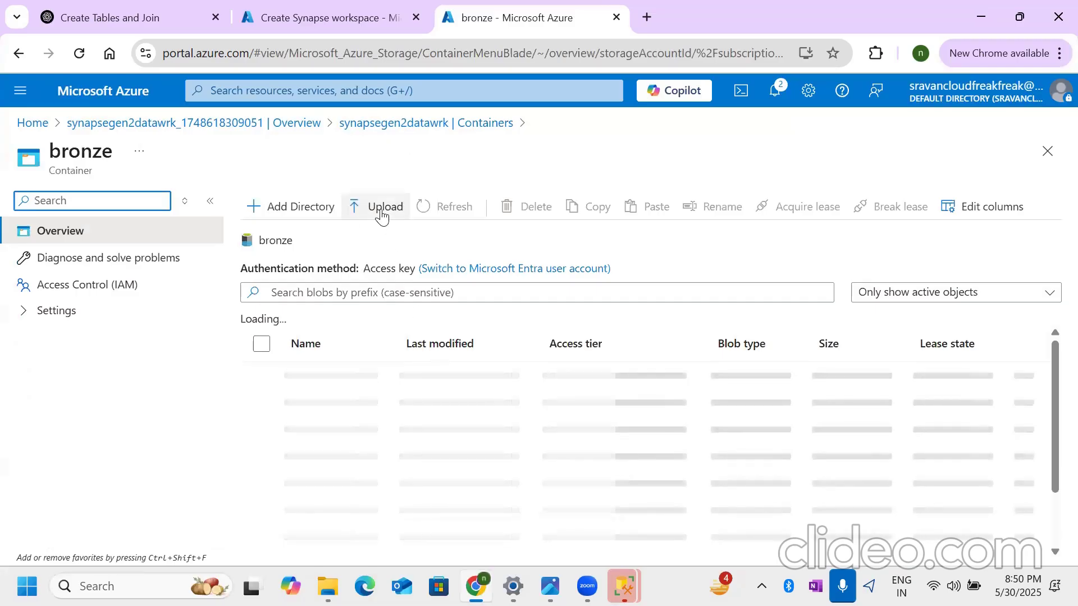
click(381, 215)
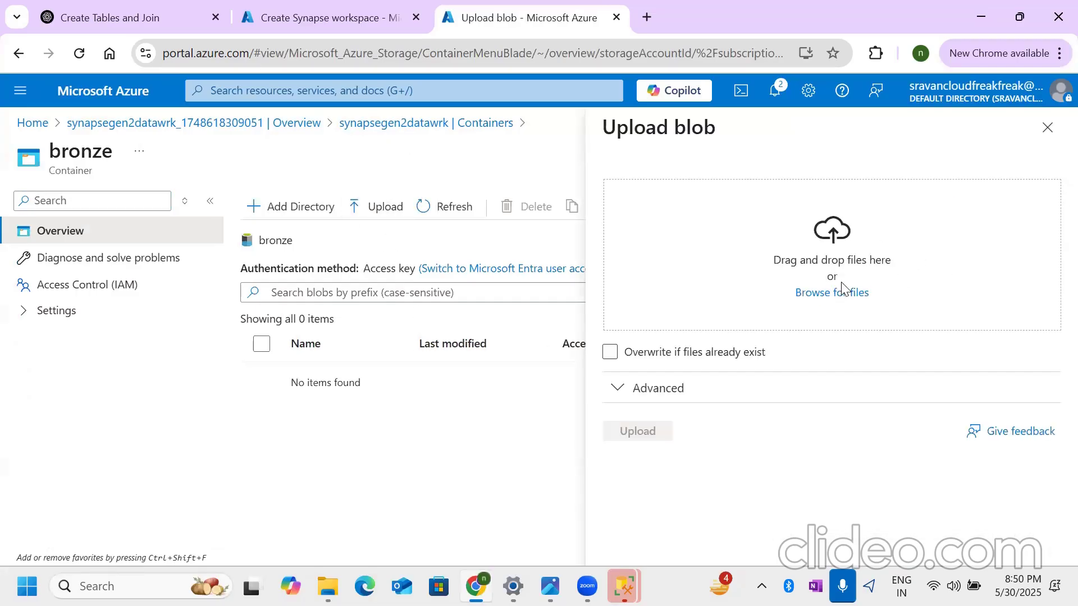
click(826, 292)
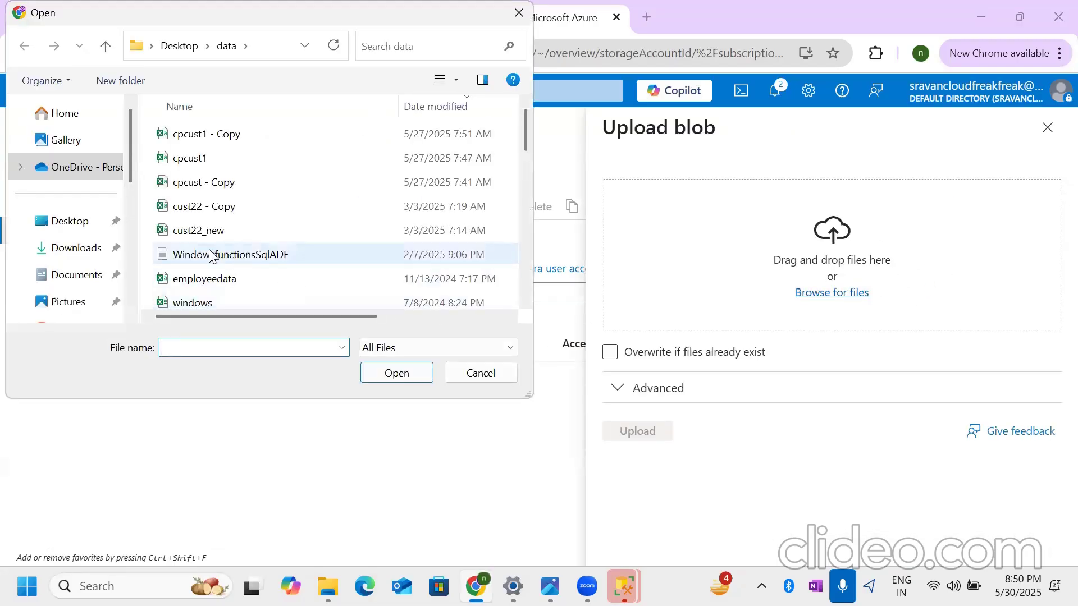
click(212, 160)
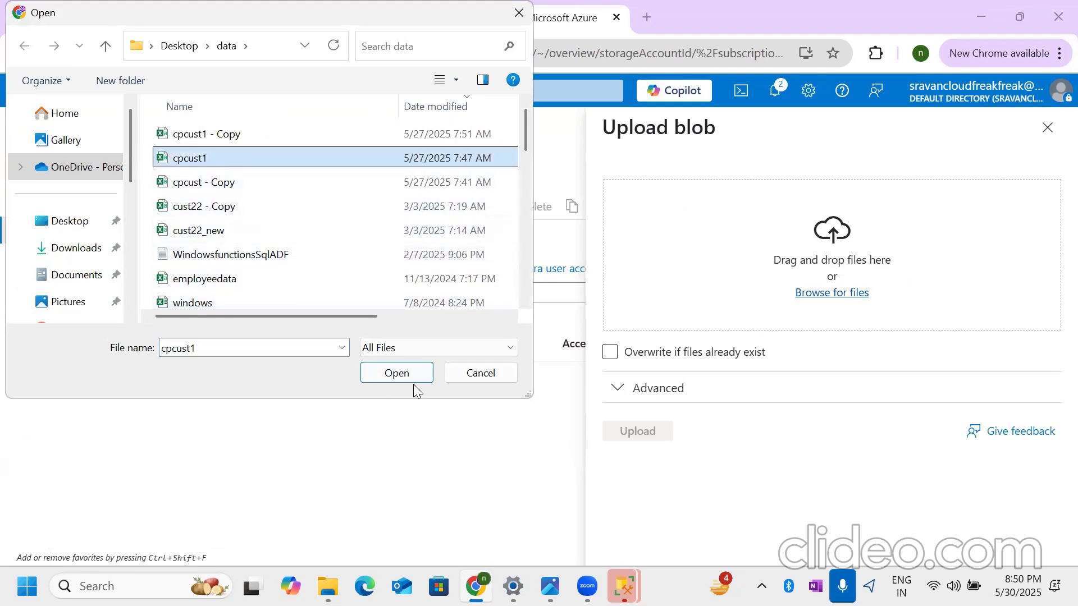
click(410, 379)
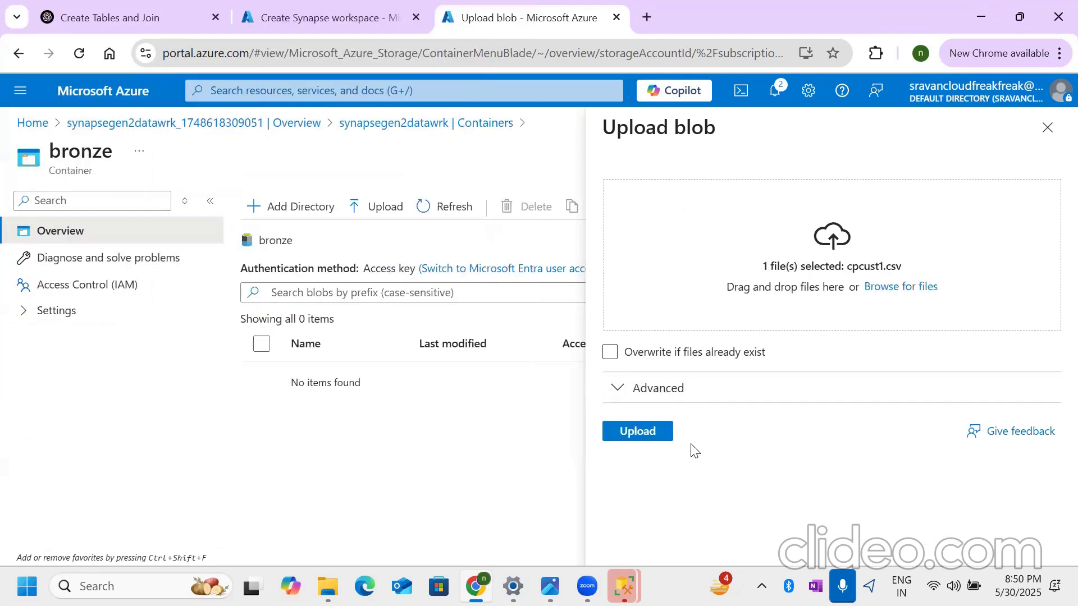
click(645, 440)
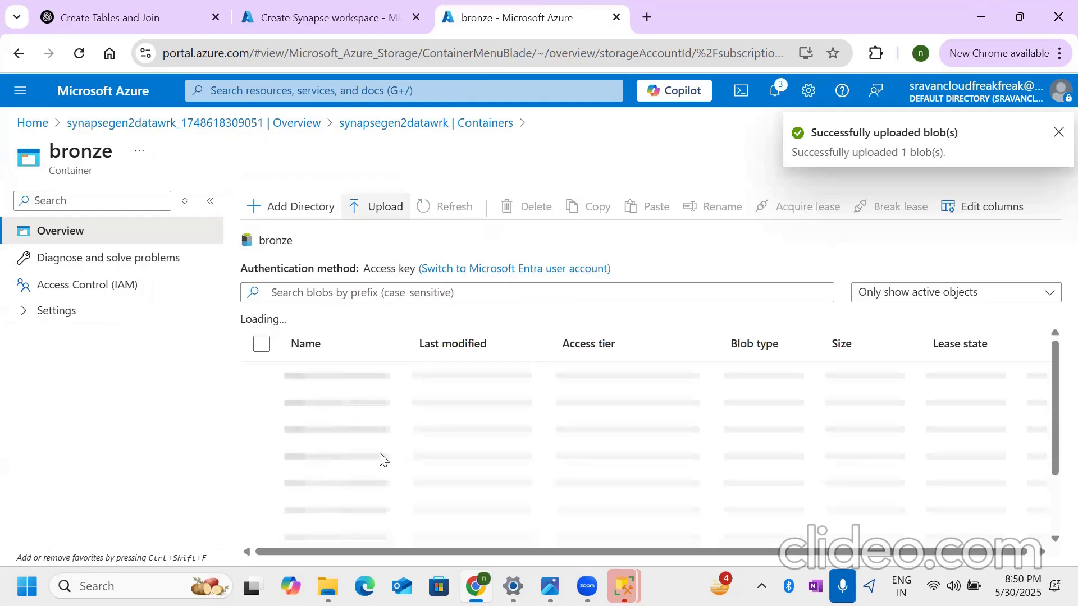
- Copy the storage account name and enter synapsegen2datawrk as the Synapse workspace's Data Lake account name, specified manually via URL
click(387, 127)
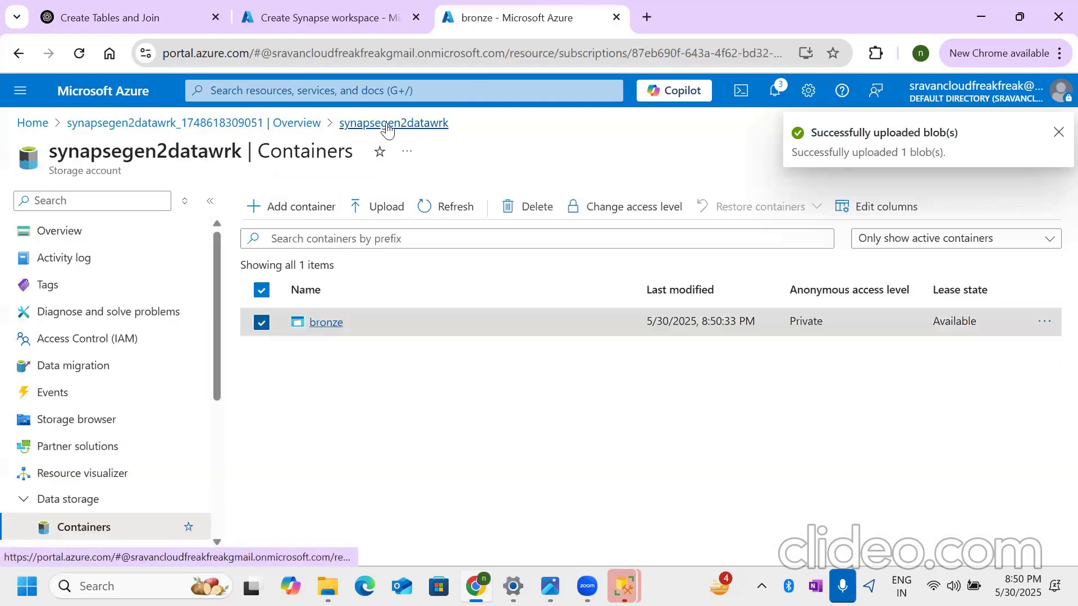
double_click(144, 151)
key(ctrl+c)
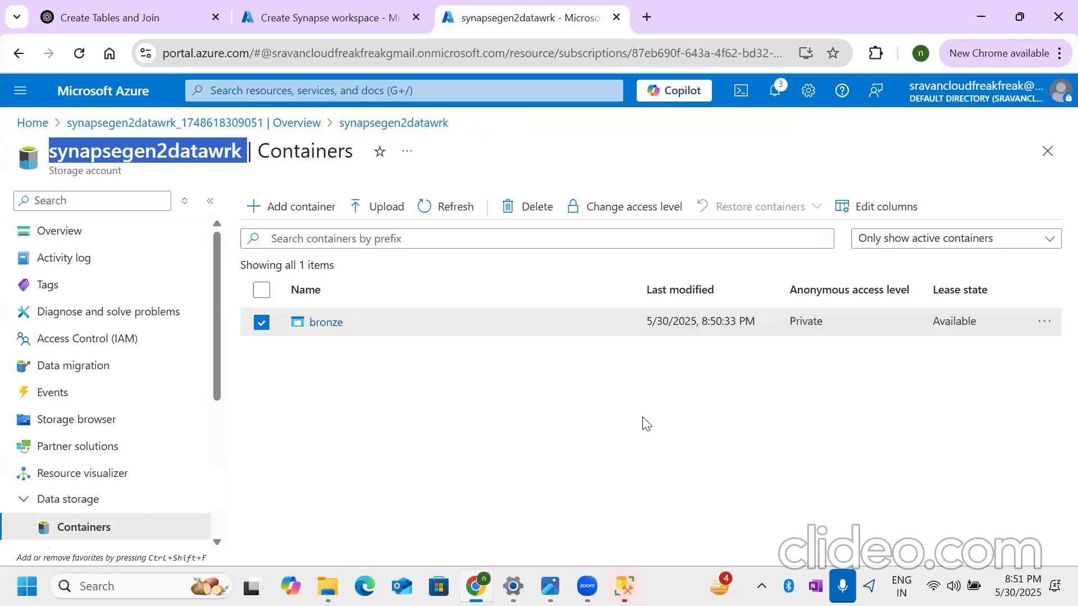
click(313, 17)
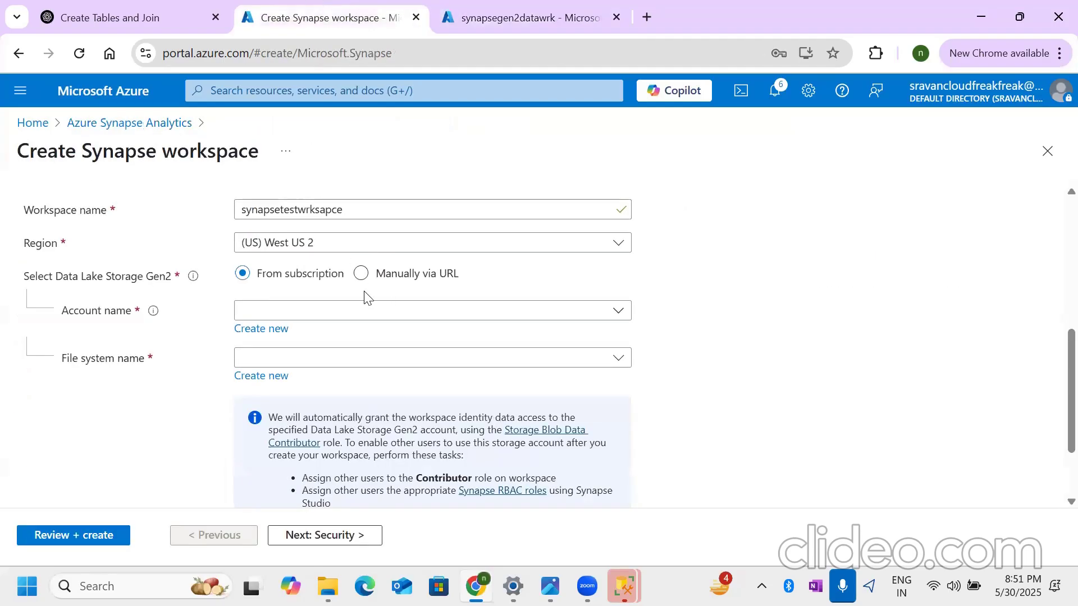
click(493, 318)
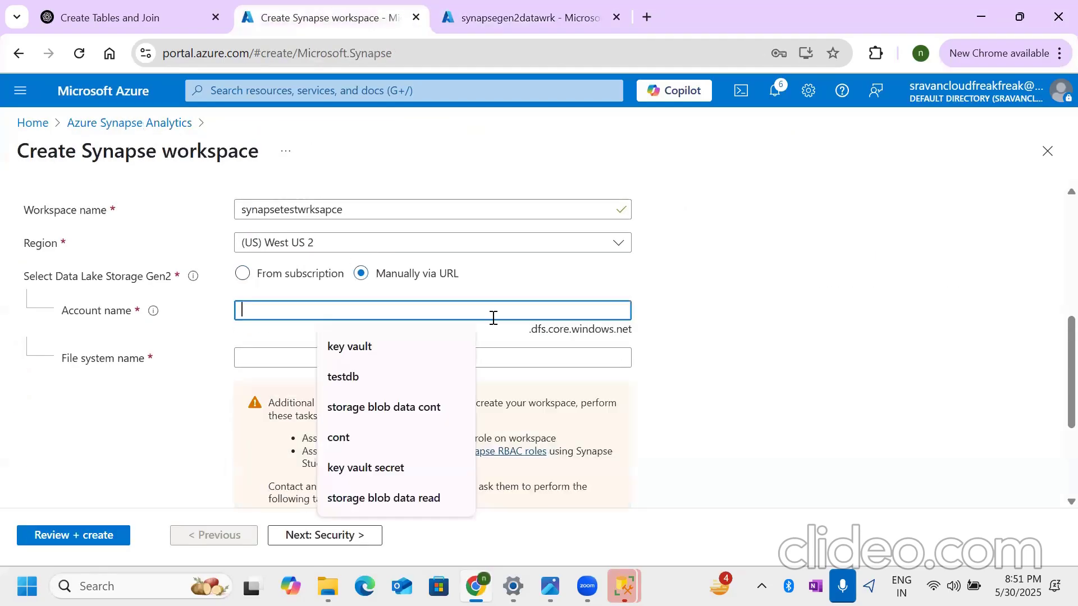
key(ctrl+v)
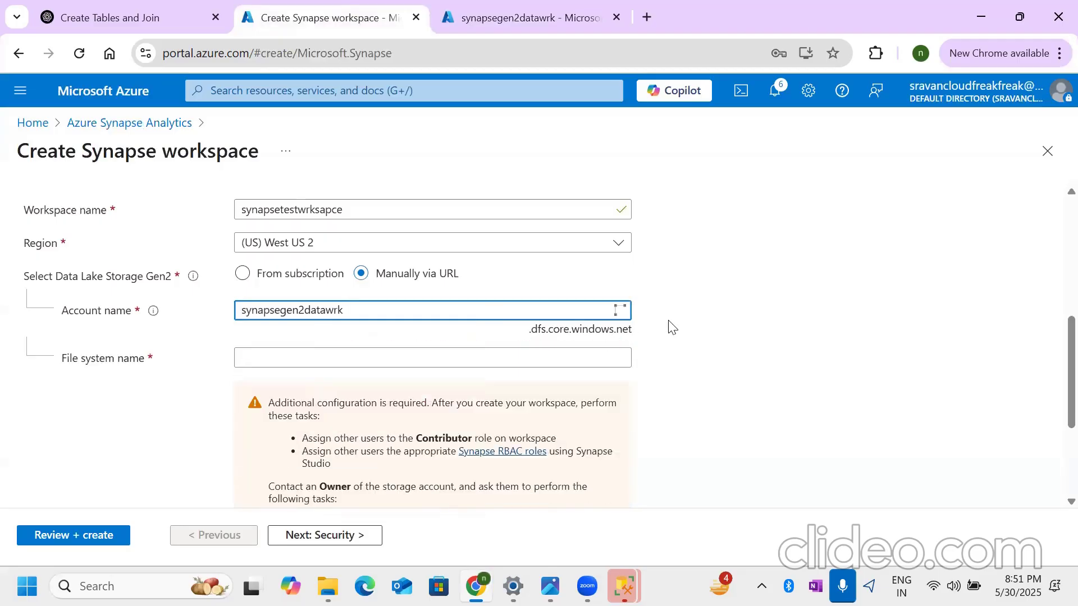
- Copy the container name from the storage account and set the Synapse workspace's file system name to bronze
click(321, 360)
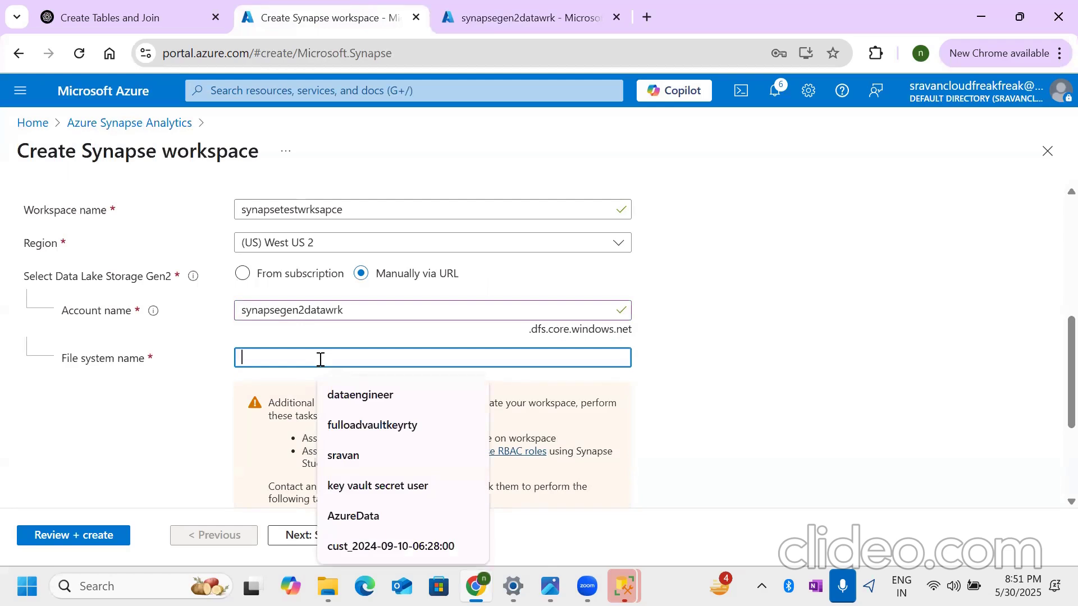
text(bro)
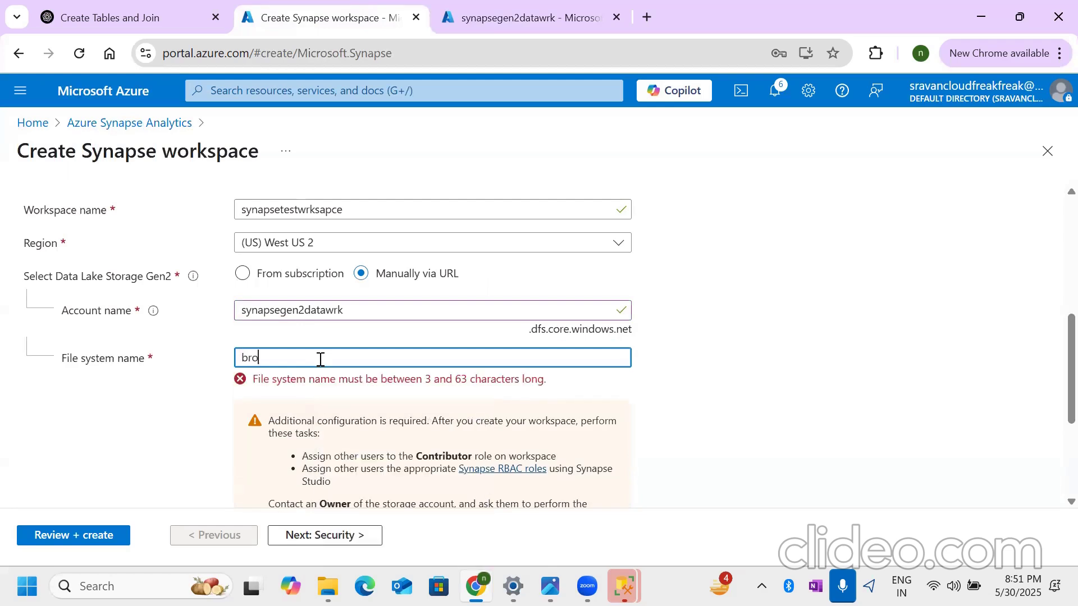
text(n)
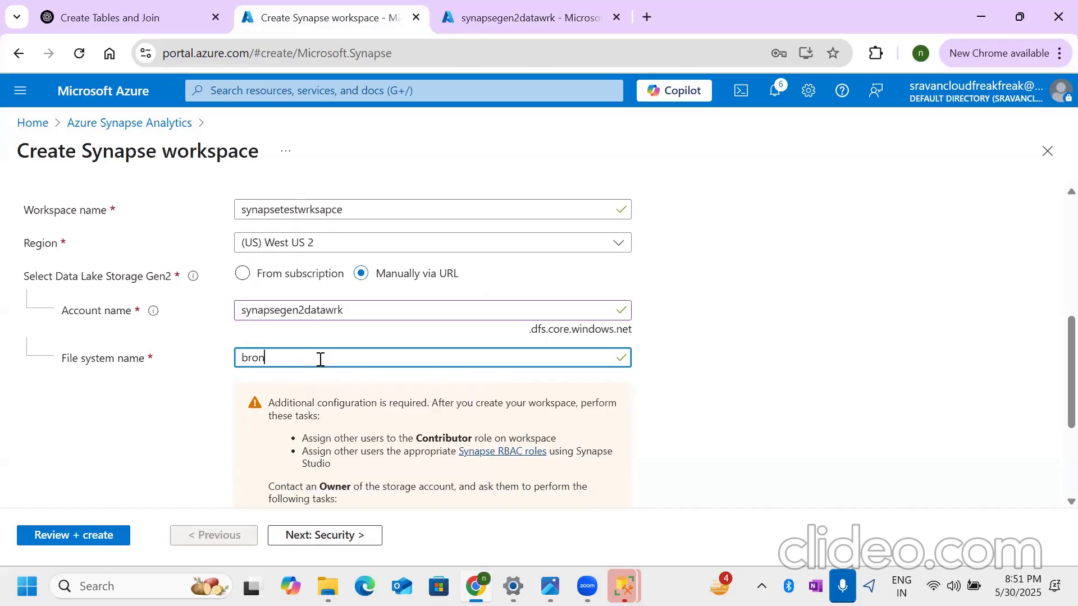
click(527, 18)
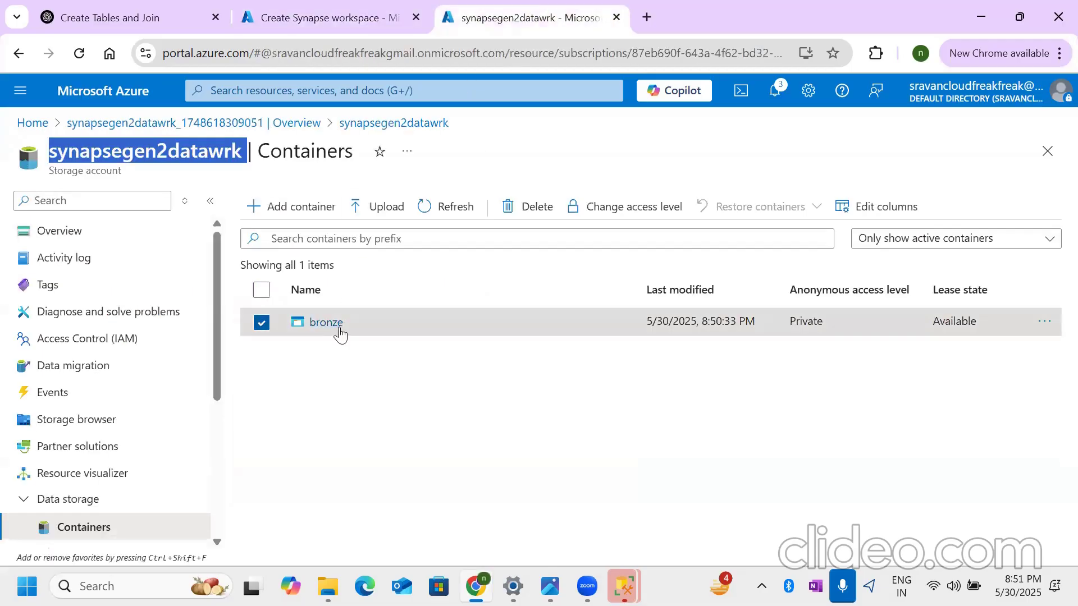
drag(343, 326, 299, 331)
key(ctrl+c)
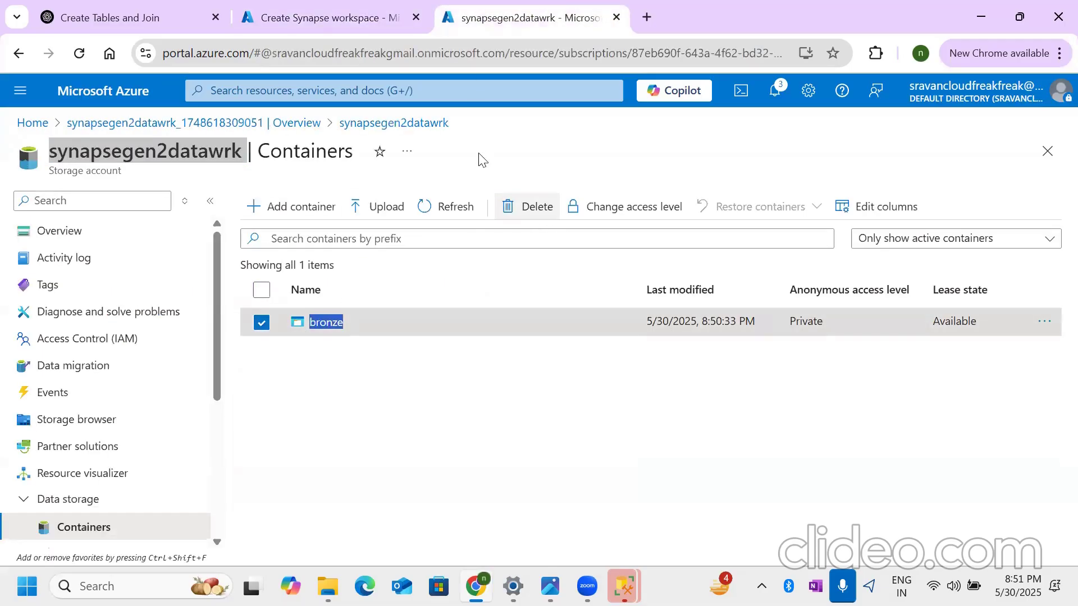
click(336, 18)
drag(283, 353, 231, 365)
key(ctrl+v)
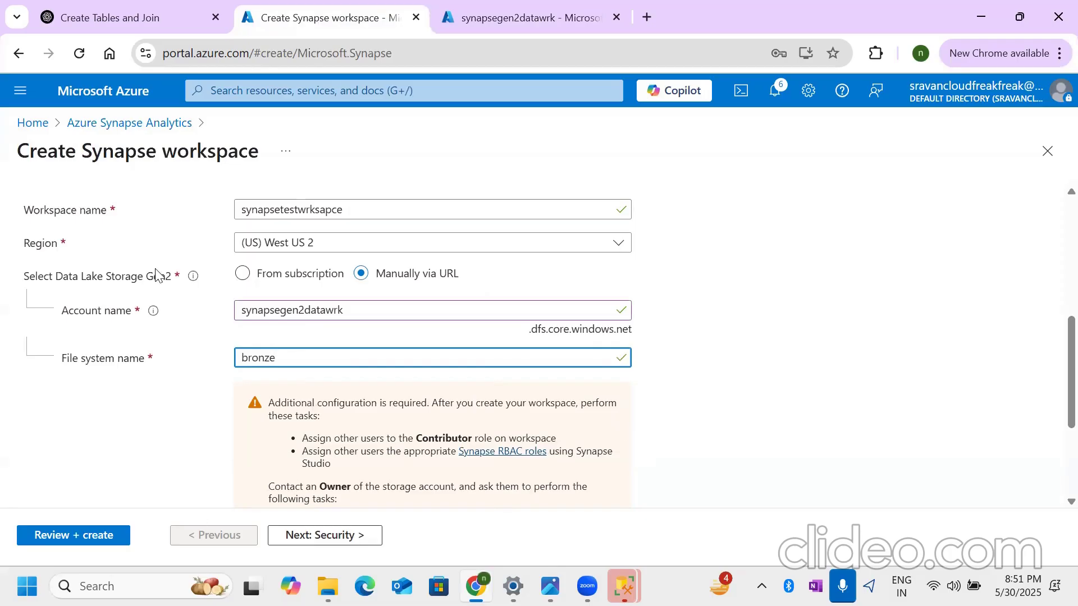
- Capture the additional configuration notice below the file system name with the Snipping Tool
scroll(158, 275, down, 1)
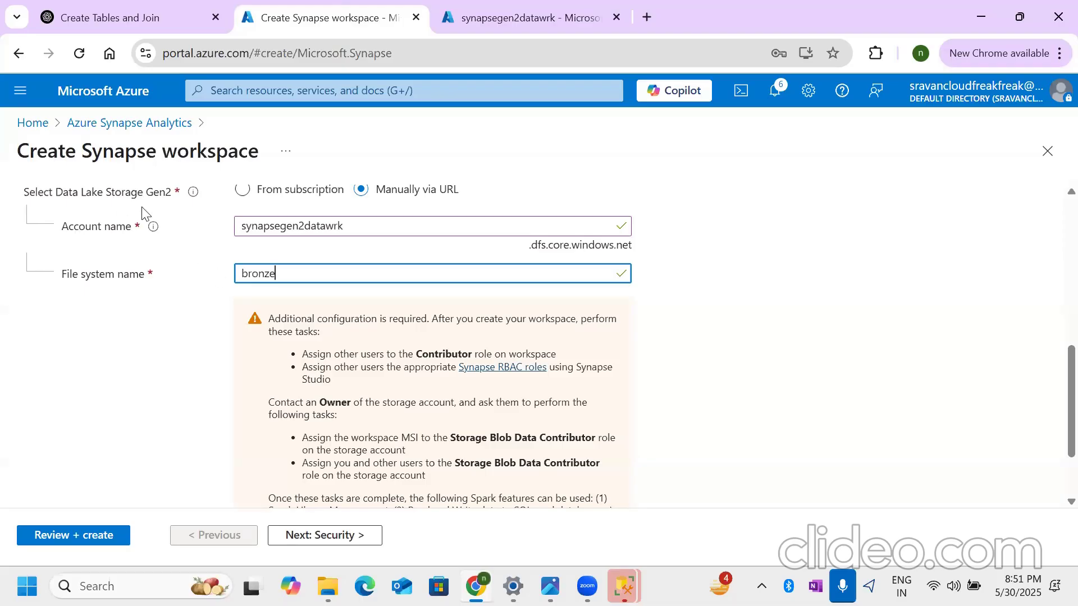
scroll(341, 378, down, 1)
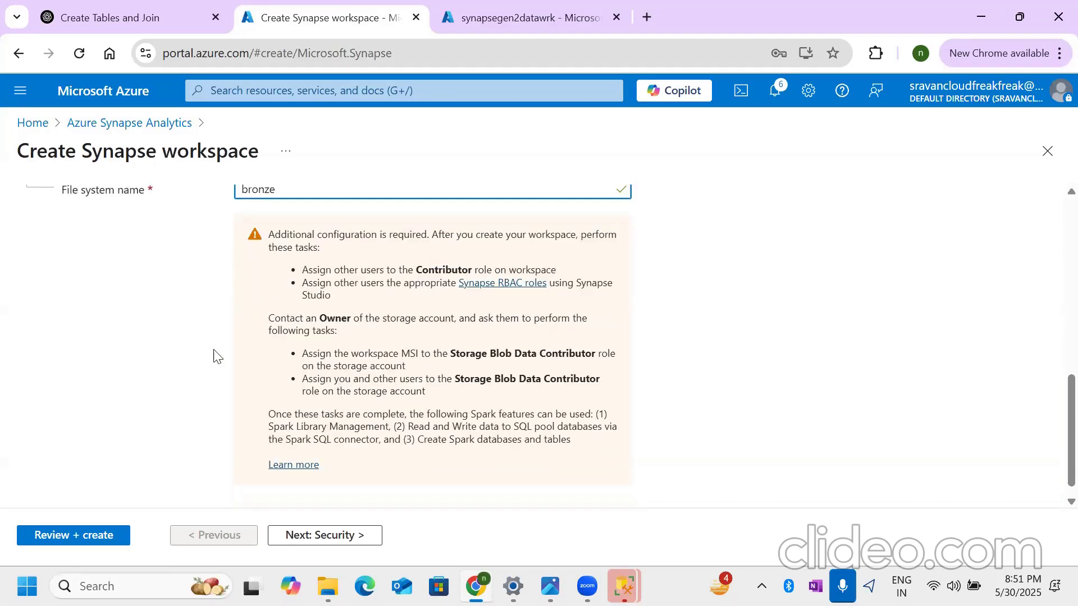
click(144, 583)
text(s)
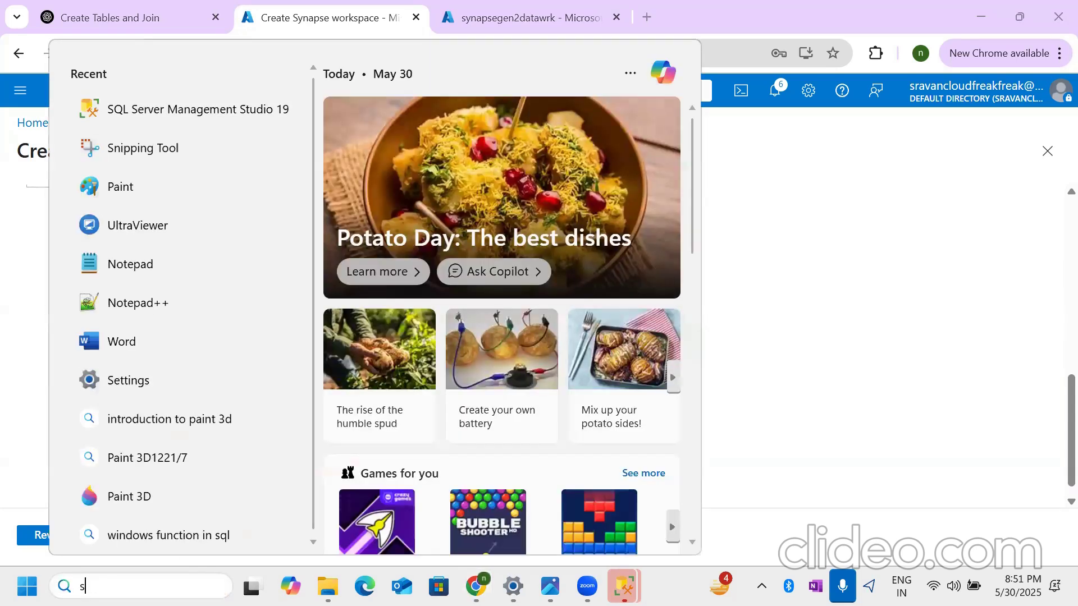
text(nipping Tool)
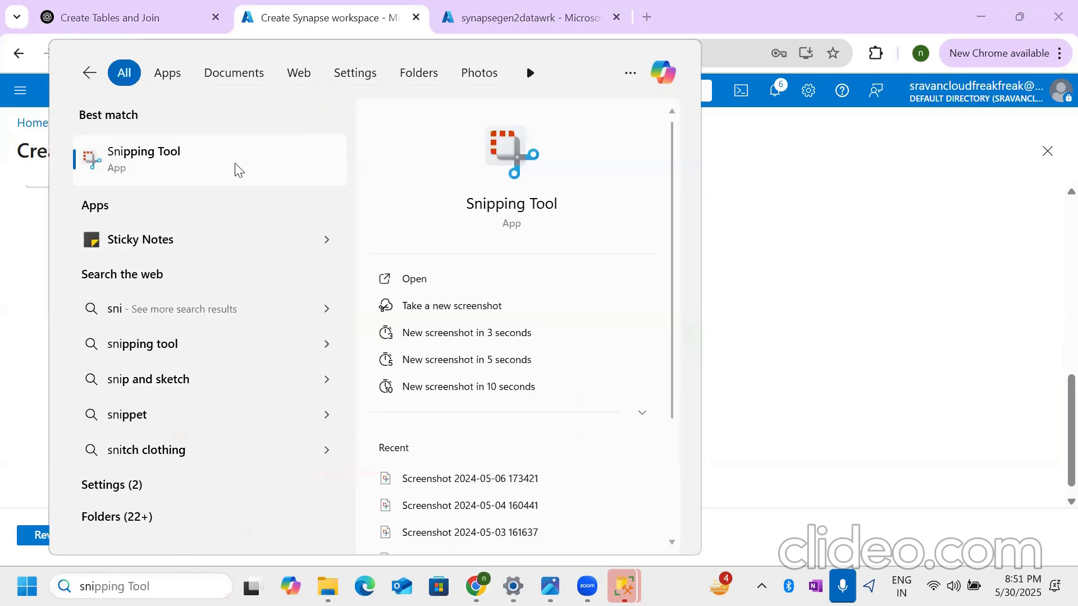
click(238, 168)
click(368, 187)
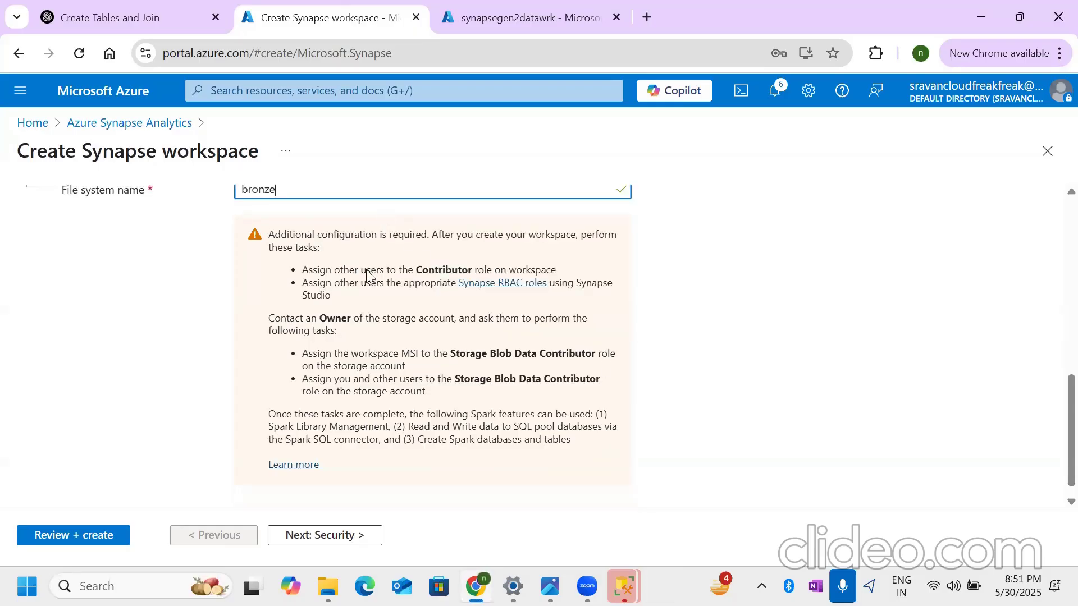
drag(227, 213, 647, 474)
click(871, 137)
drag(163, 151, 259, 162)
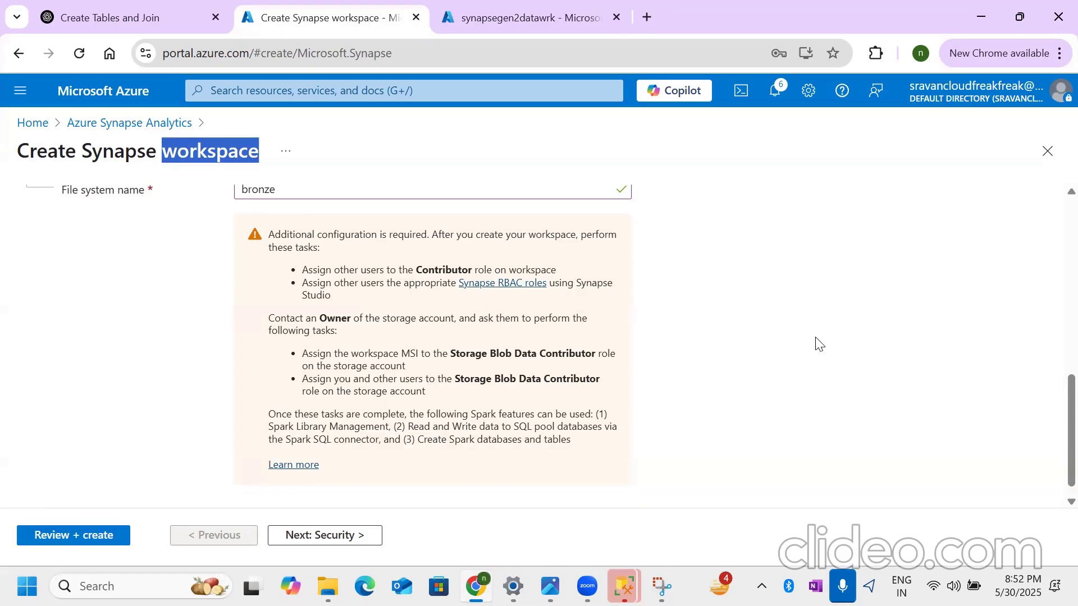
click(800, 373)
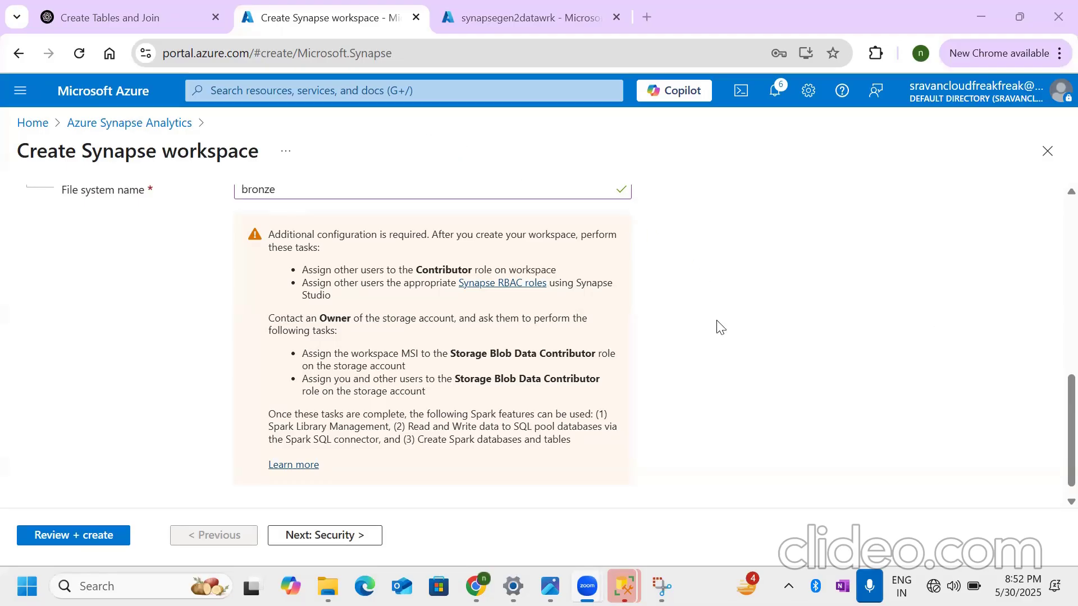
click(971, 585)
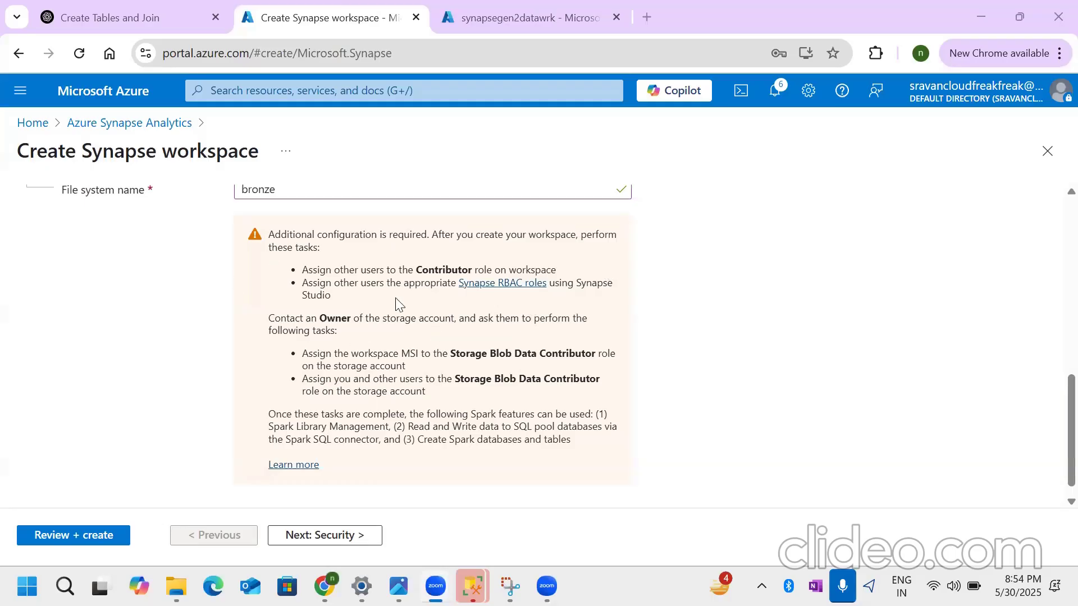
- Examine the additional configuration notice for the roles required on the workspace and the Data Lake storage account
drag(269, 233, 424, 460)
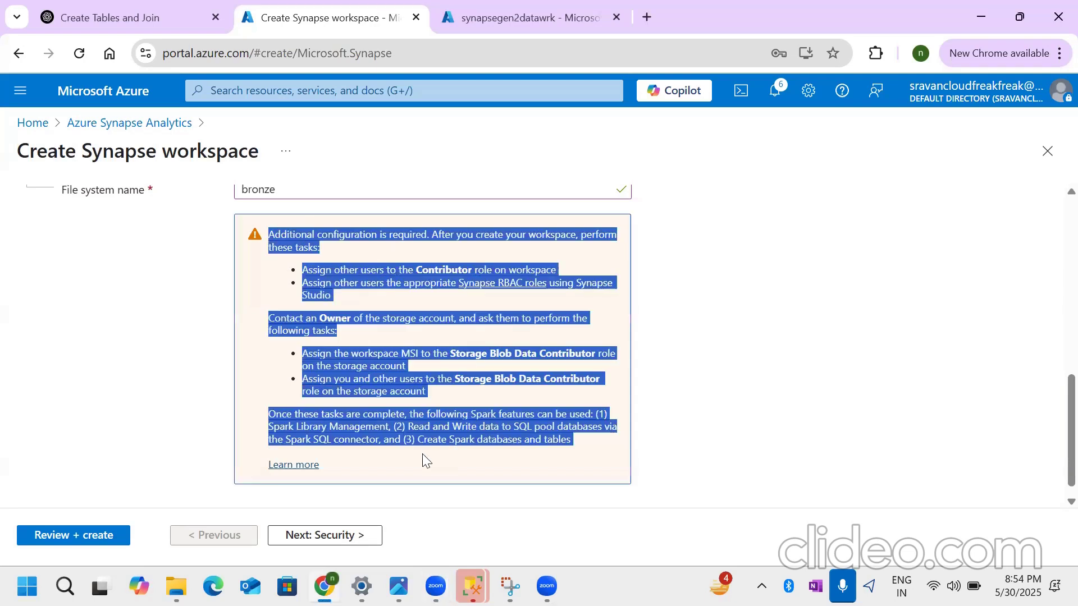
click(706, 331)
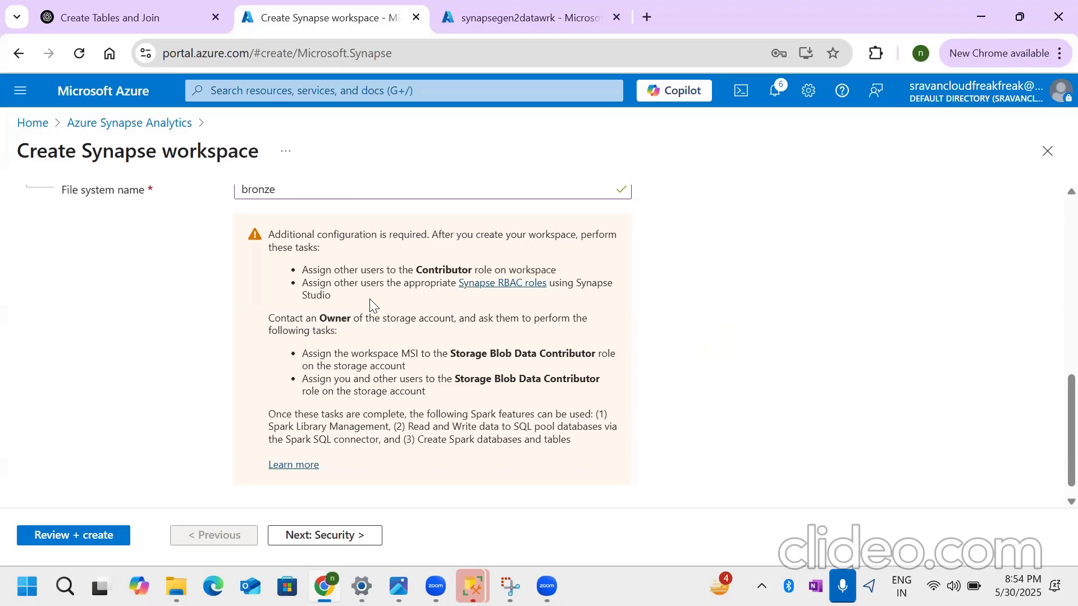
drag(414, 271, 485, 273)
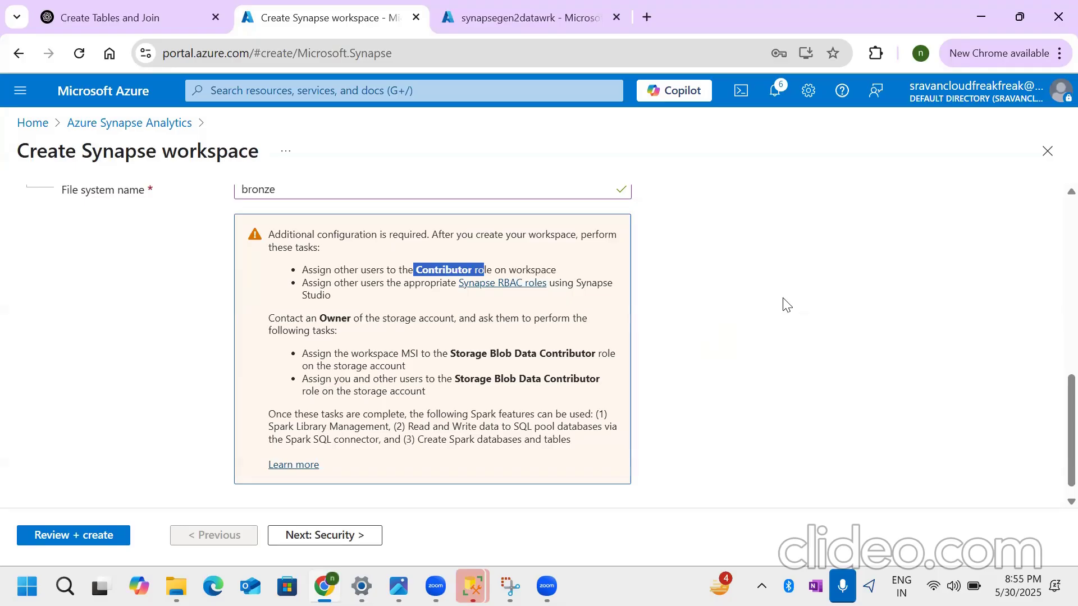
click(519, 365)
scroll(408, 390, up, 5)
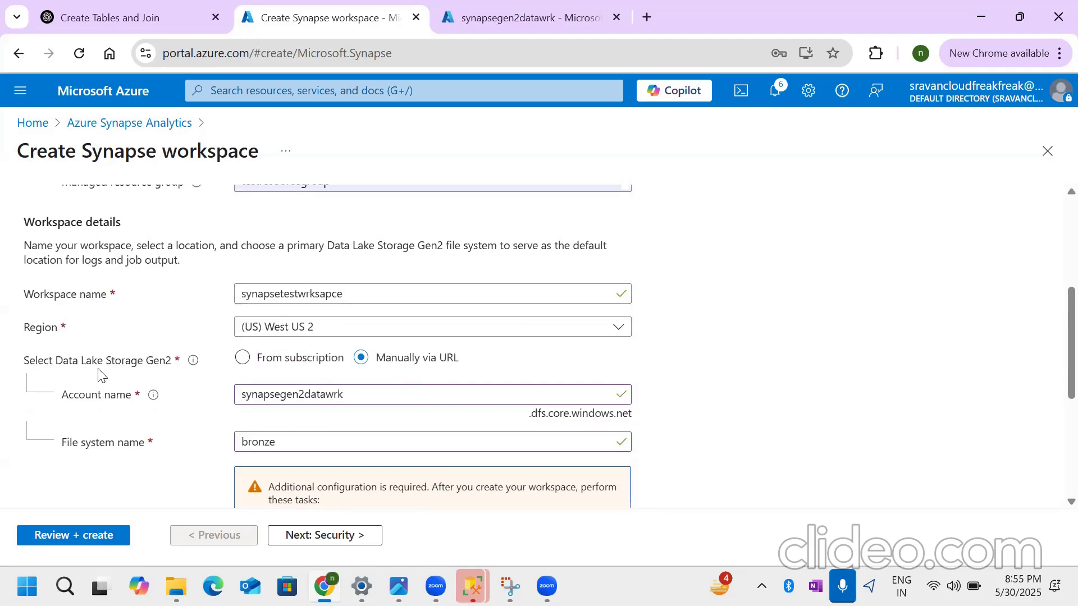
drag(29, 362, 153, 364)
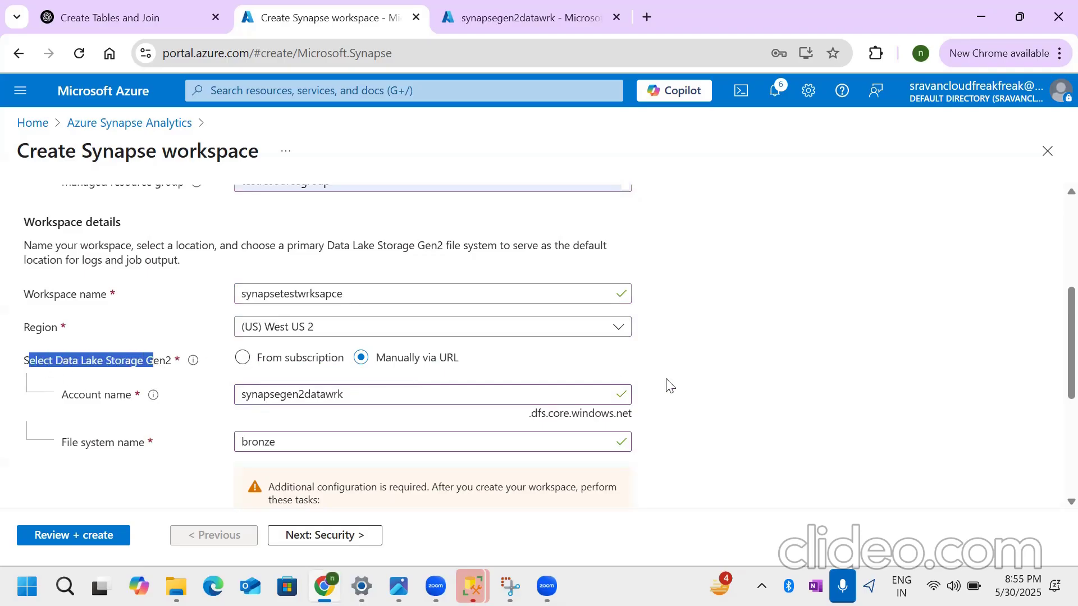
scroll(666, 387, down, 5)
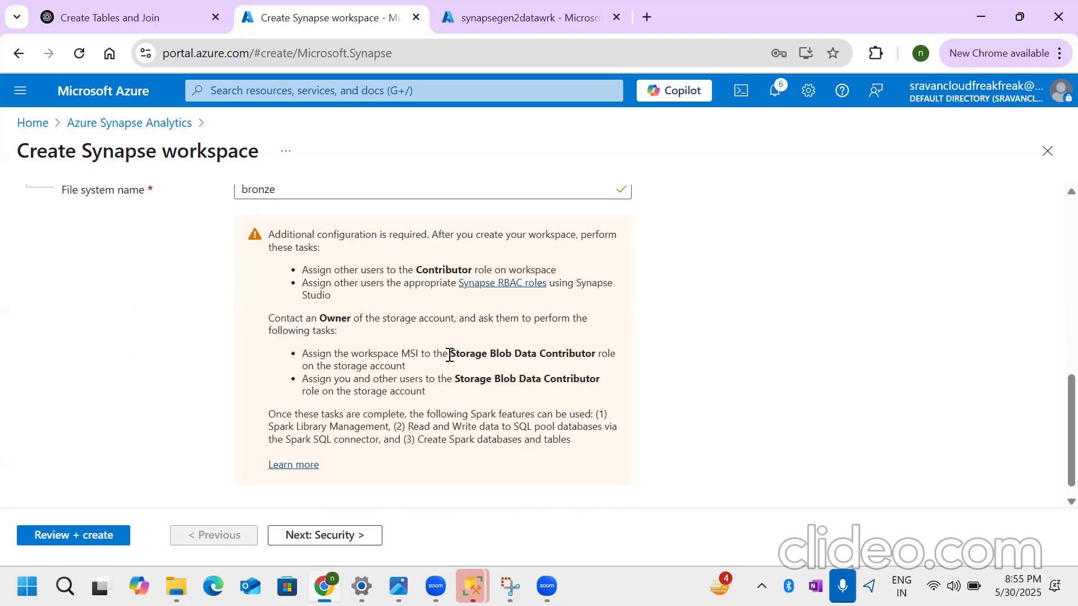
drag(450, 355, 597, 355)
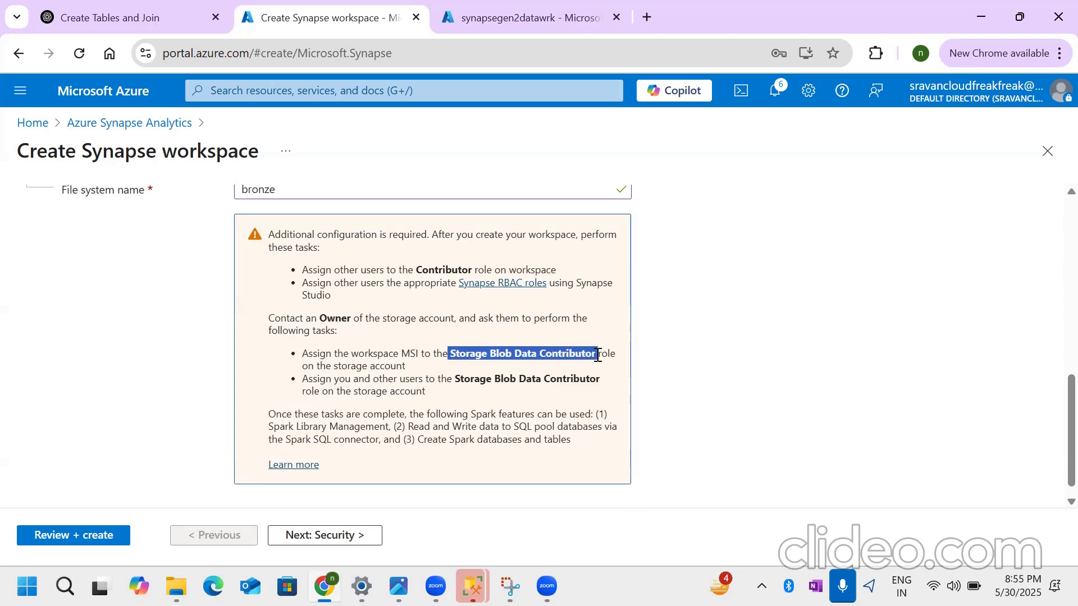
- Copy the Storage Blob Data Contributor role name from the notice and start adding a role assignment in the synapsegen2datawrk storage account's access control
click(594, 355)
drag(451, 354, 591, 355)
click(451, 33)
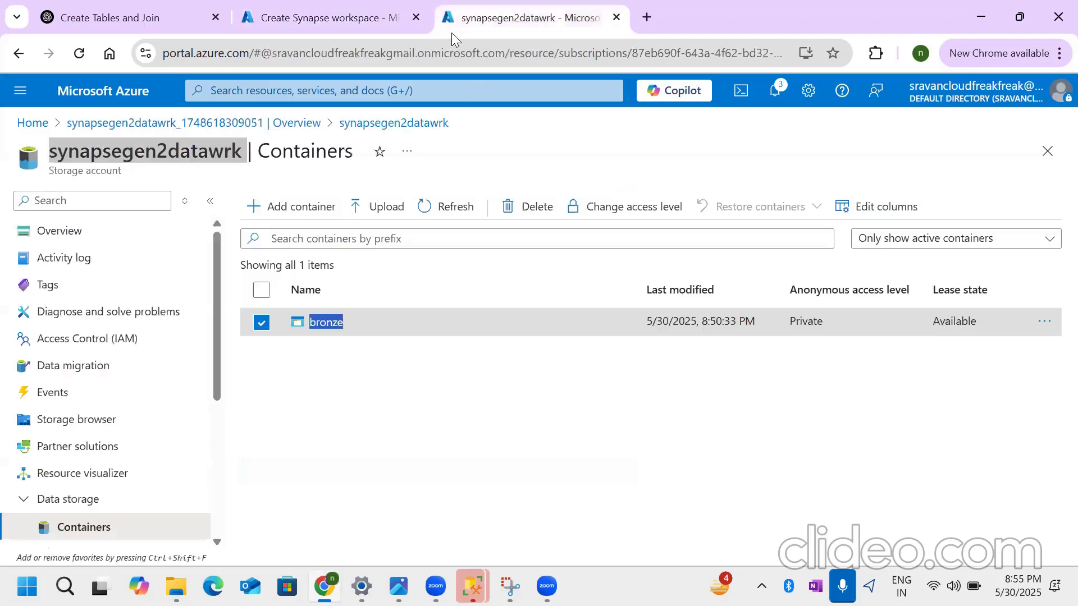
click(74, 339)
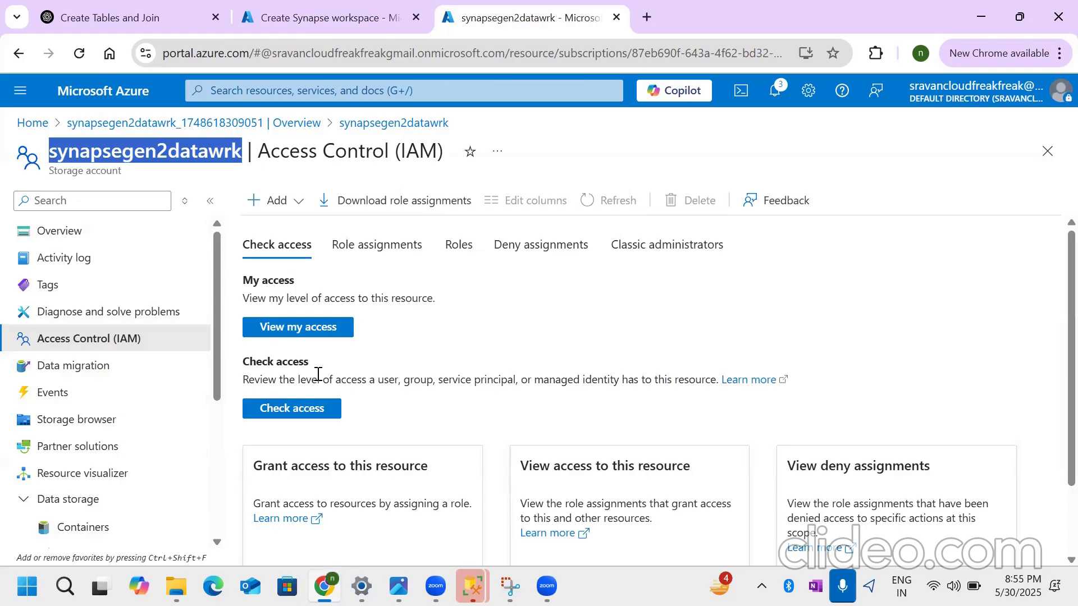
click(276, 201)
click(296, 229)
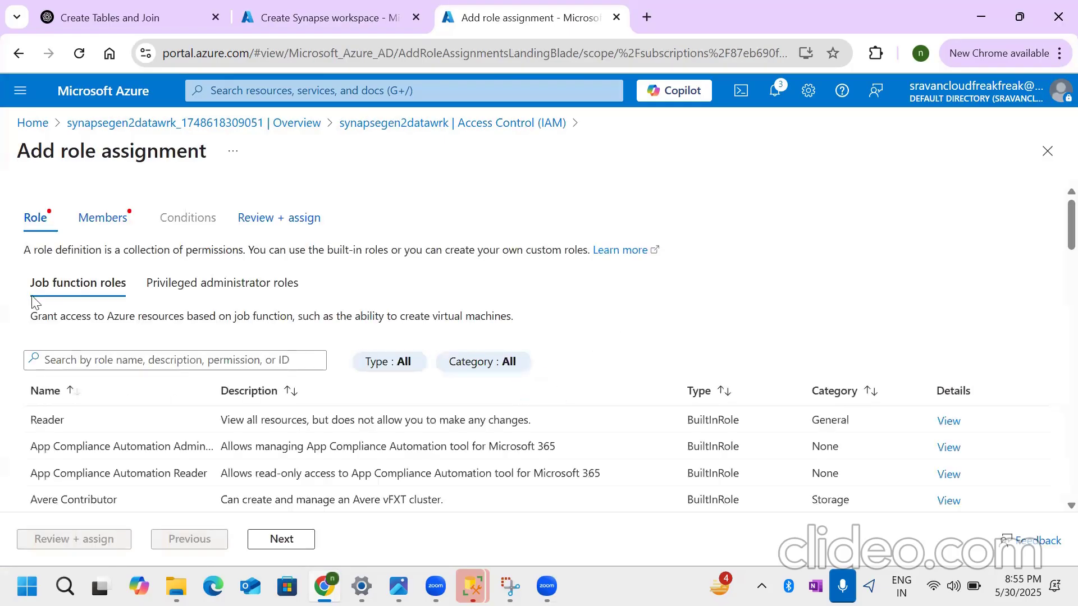
- Search the job function roles for Storage Blob Data Contributor
click(83, 353)
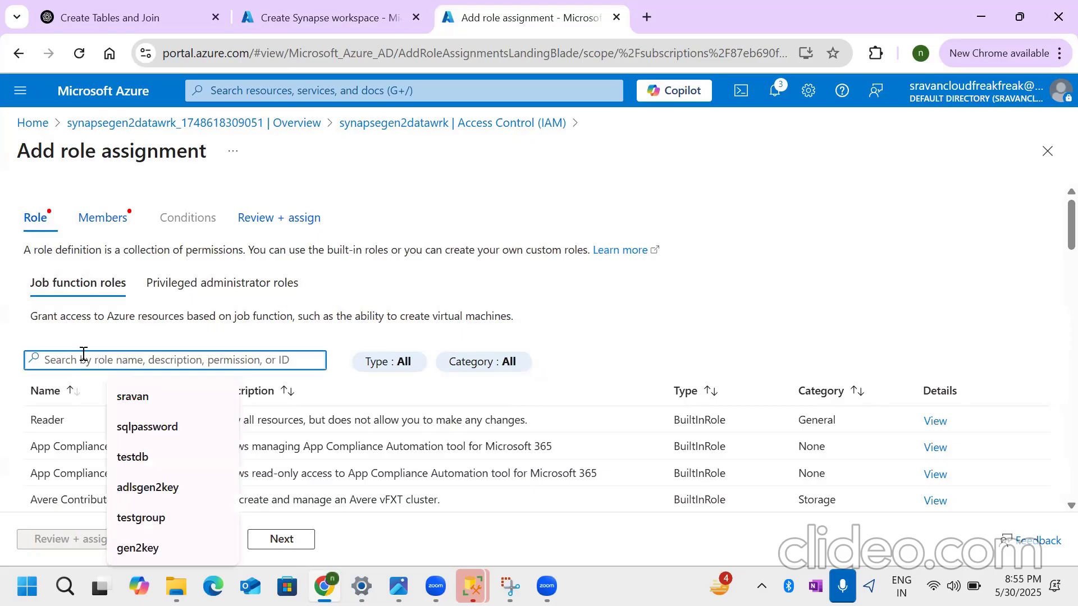
text(Storage Blob Data Contributor)
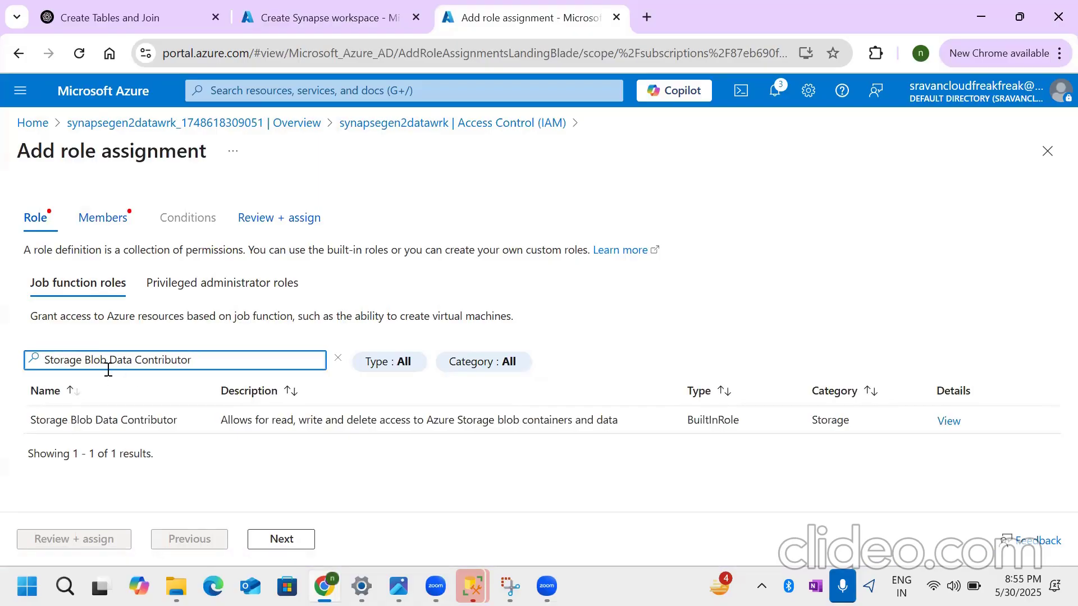
double_click(95, 360)
click(208, 360)
drag(193, 360, 27, 362)
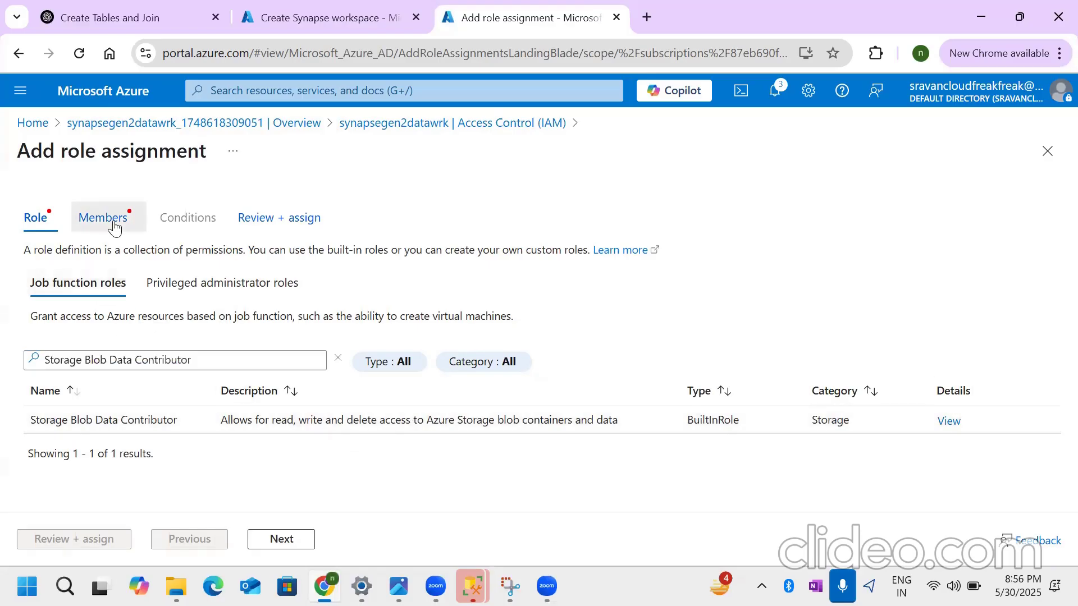
- Add the ADE, dataengineer and DS groups, the mrngcloud user, both same-named users and the guest user as members of the role assignment
click(85, 220)
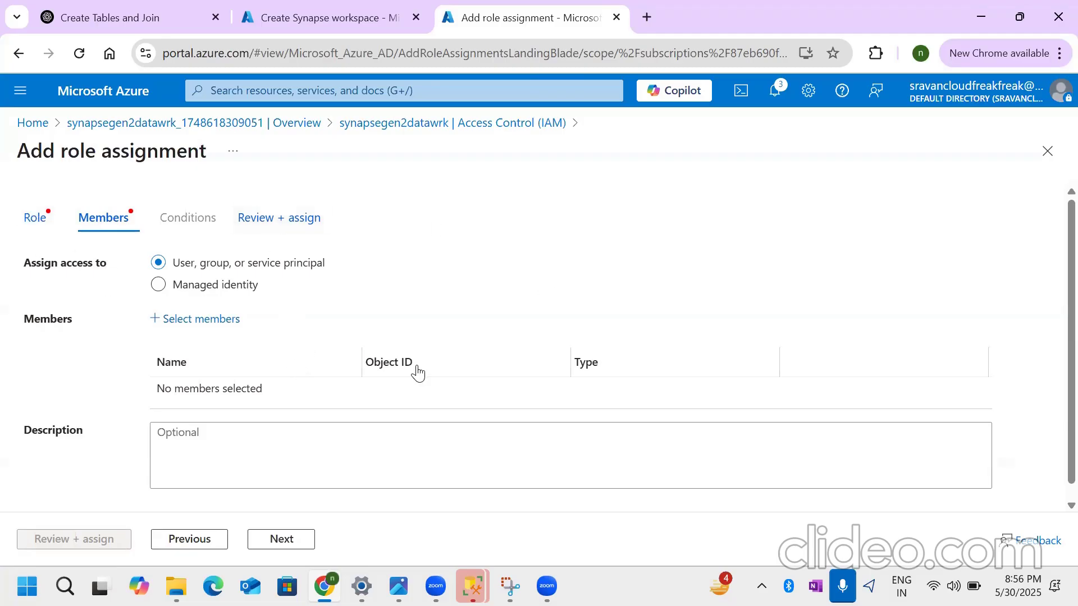
click(194, 319)
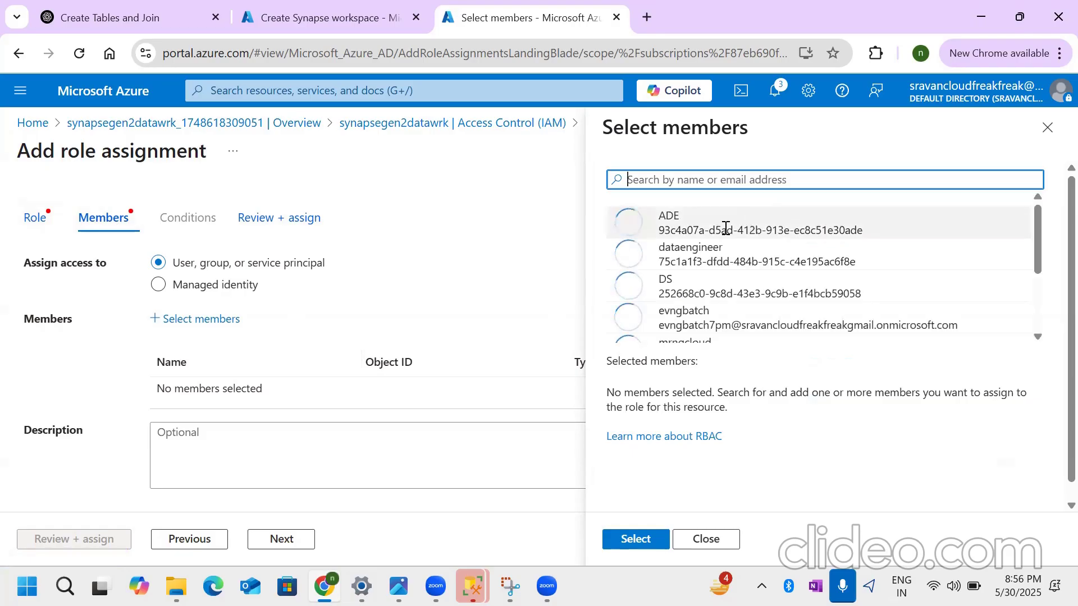
click(741, 219)
click(734, 258)
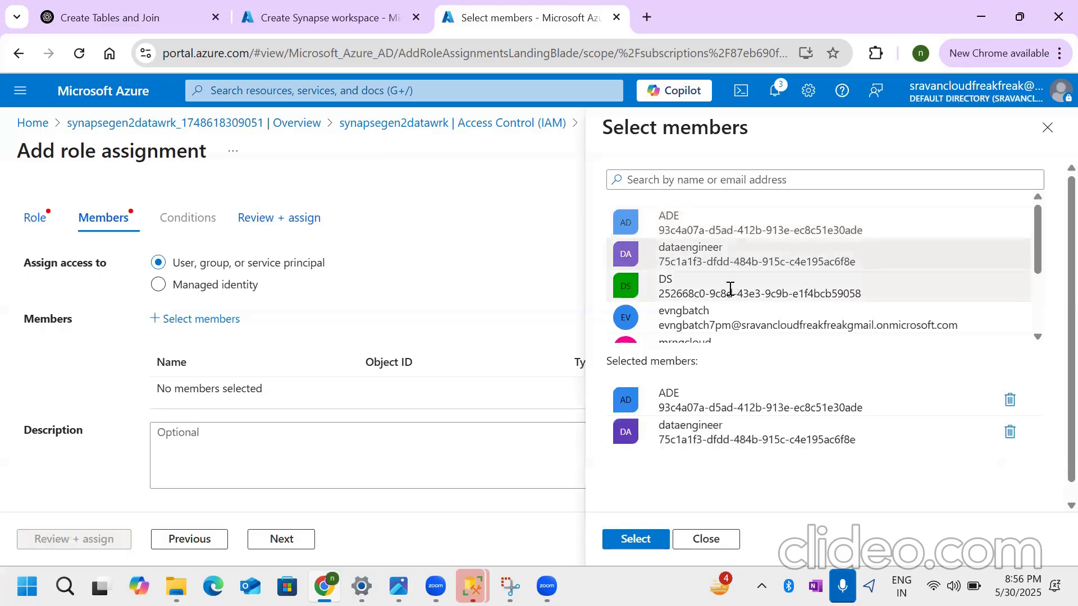
click(729, 291)
scroll(719, 297, down, 2)
click(703, 265)
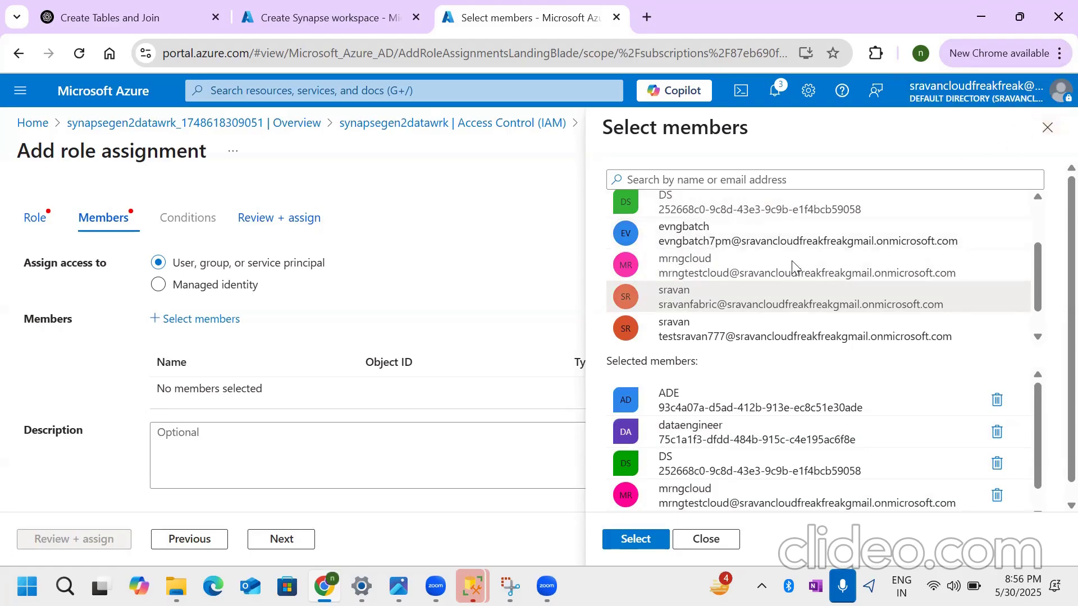
scroll(783, 271, down, 1)
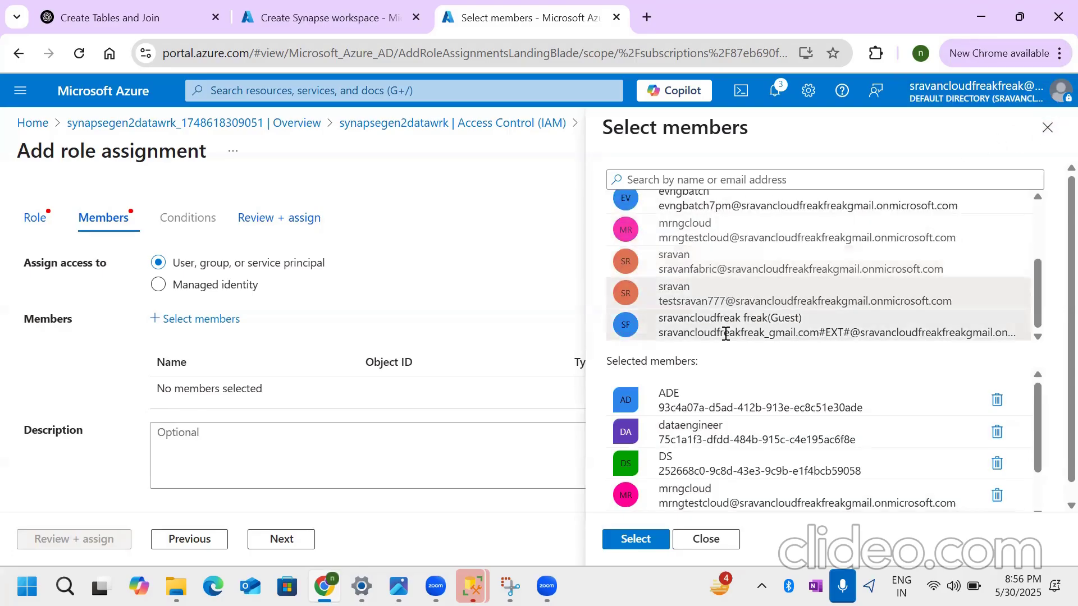
click(633, 539)
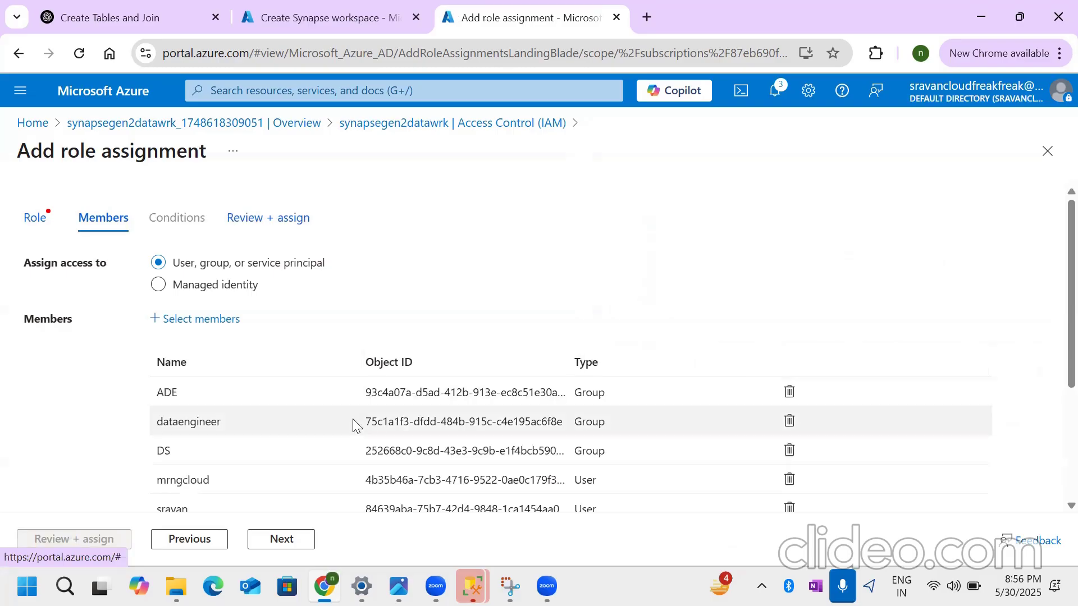
scroll(284, 437, down, 2)
scroll(193, 410, up, 2)
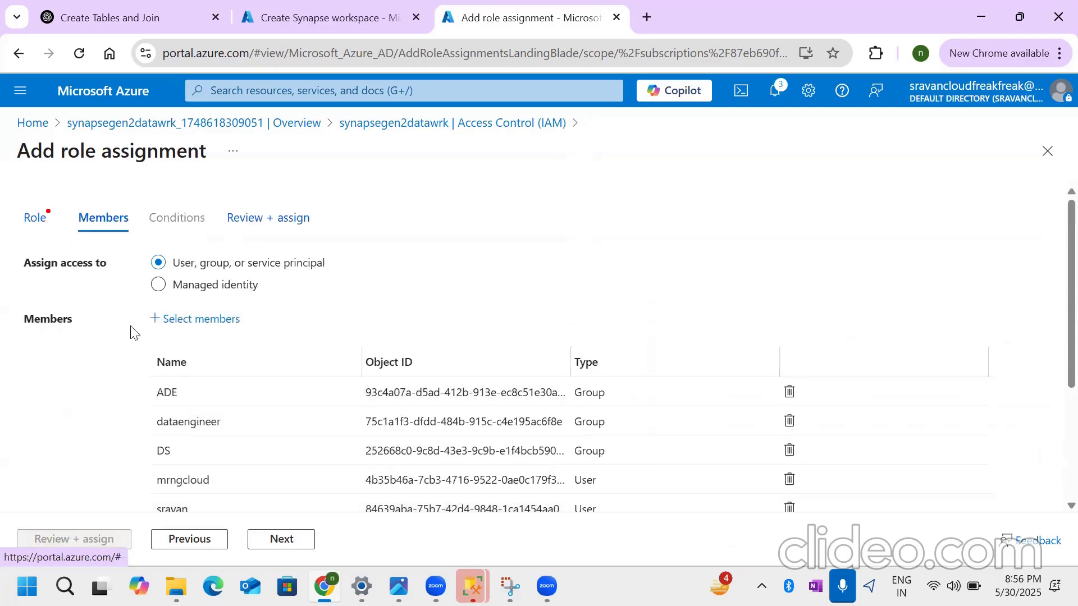
- Check the role selection and review the role assignment's role, scope and members
click(37, 220)
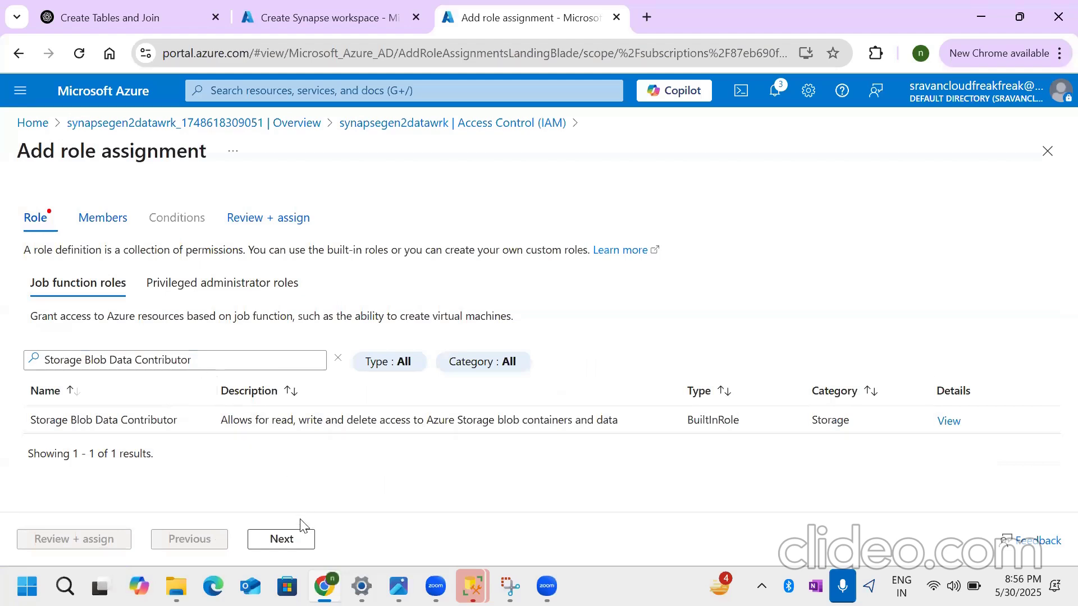
click(296, 541)
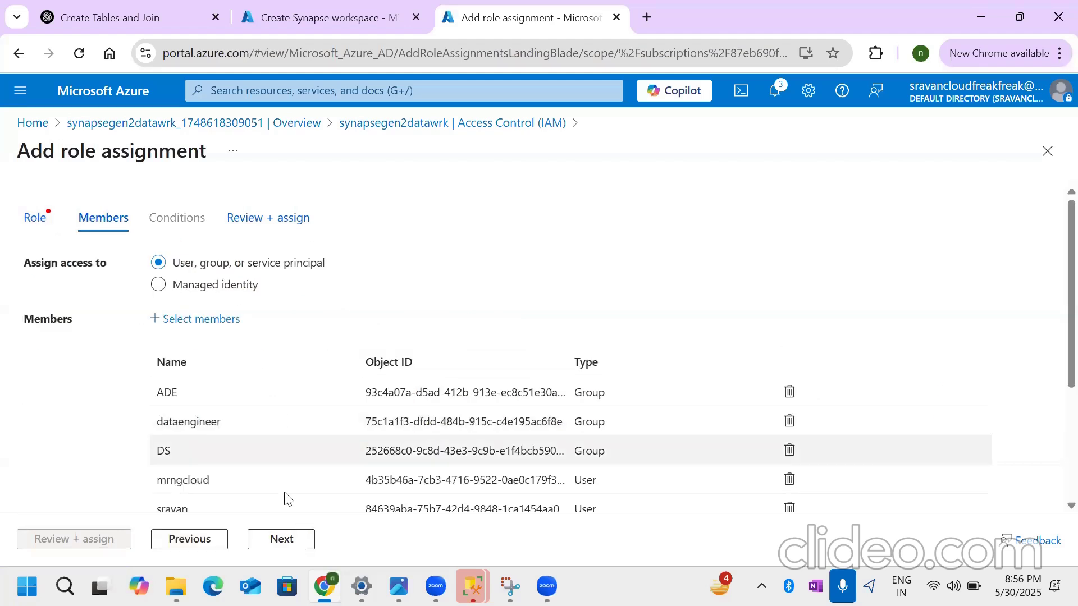
click(281, 538)
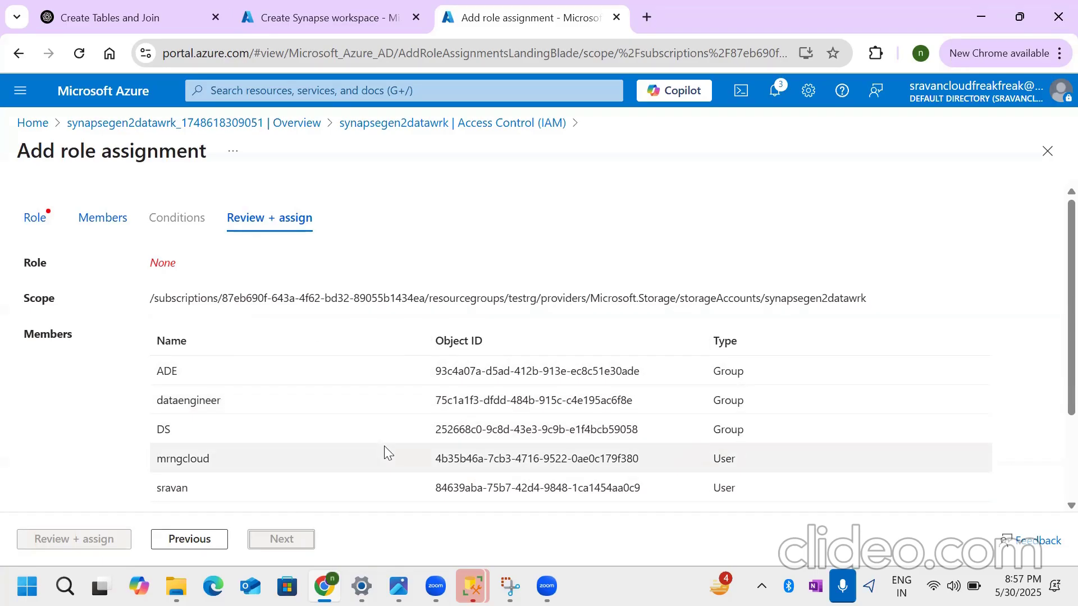
scroll(386, 452, down, 2)
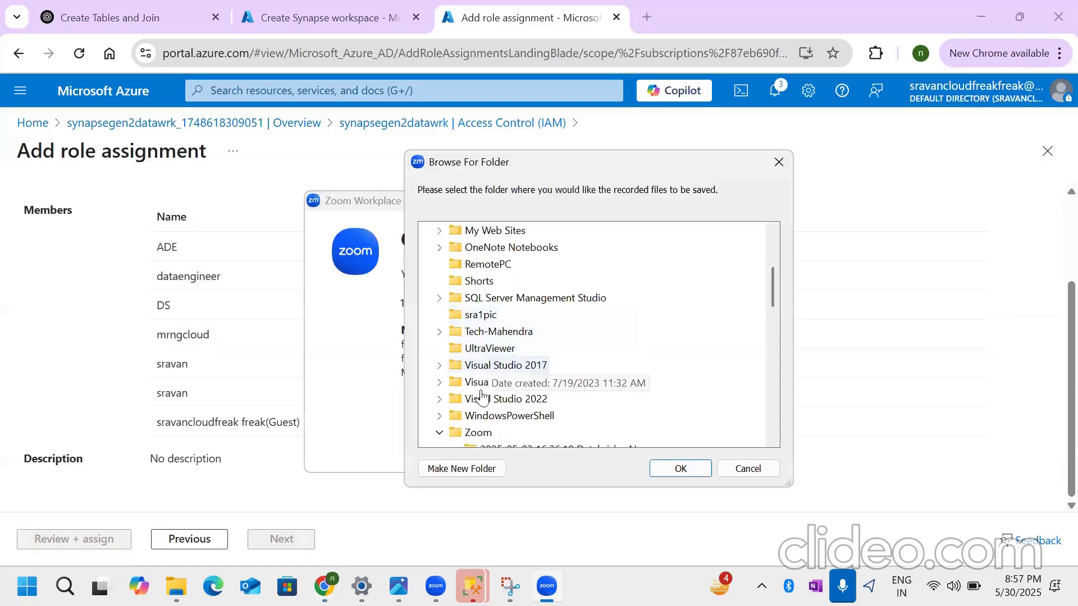
click(676, 468)
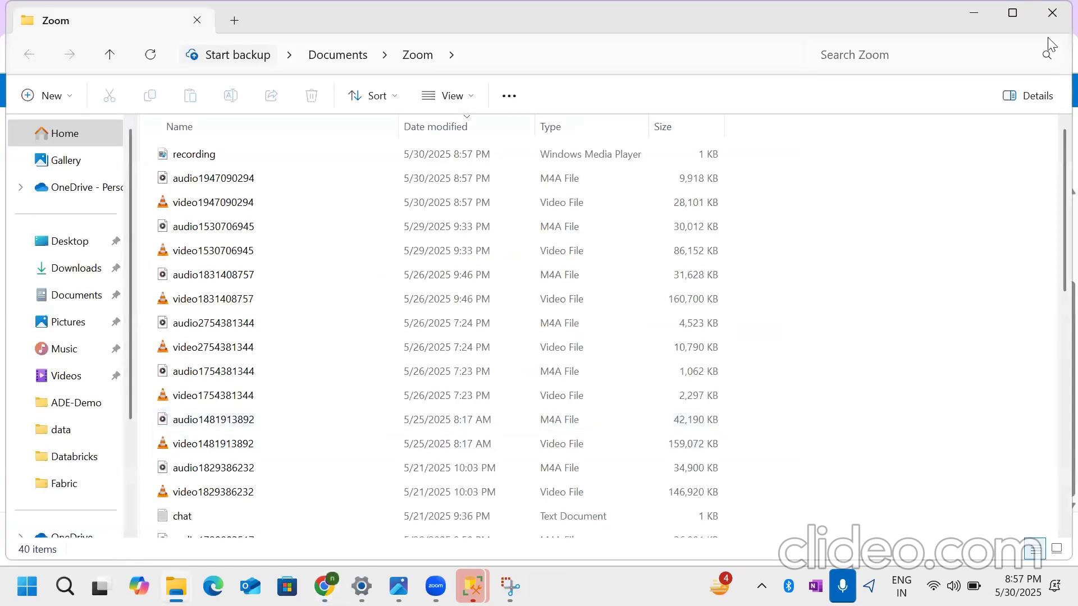
click(1051, 13)
- Select the Storage Blob Data Contributor role for the assignment and assign it to the chosen members on the storage account
scroll(465, 421, up, 2)
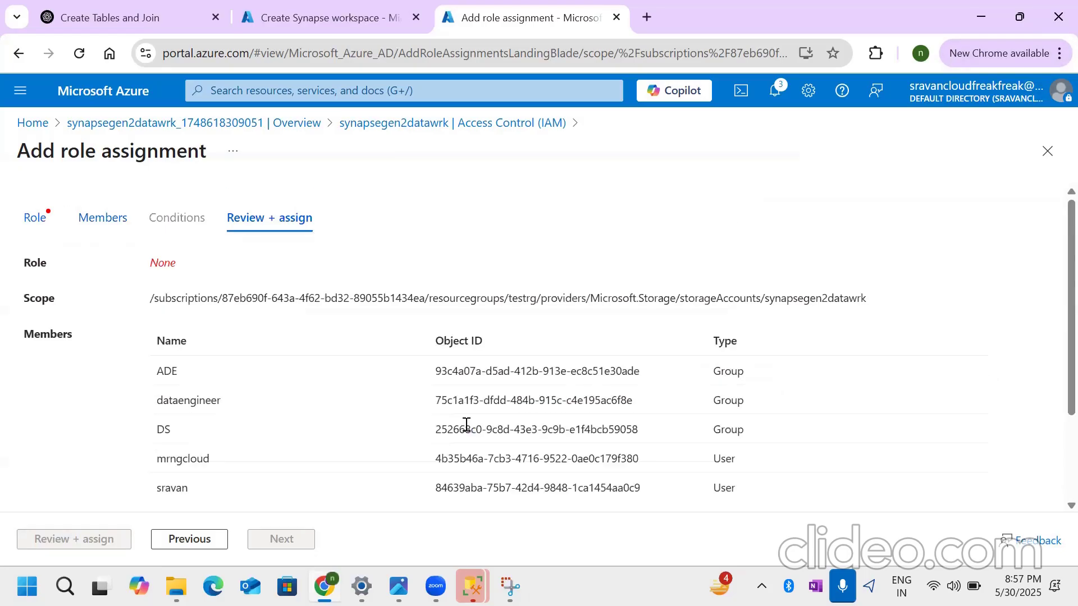
scroll(240, 505, down, 2)
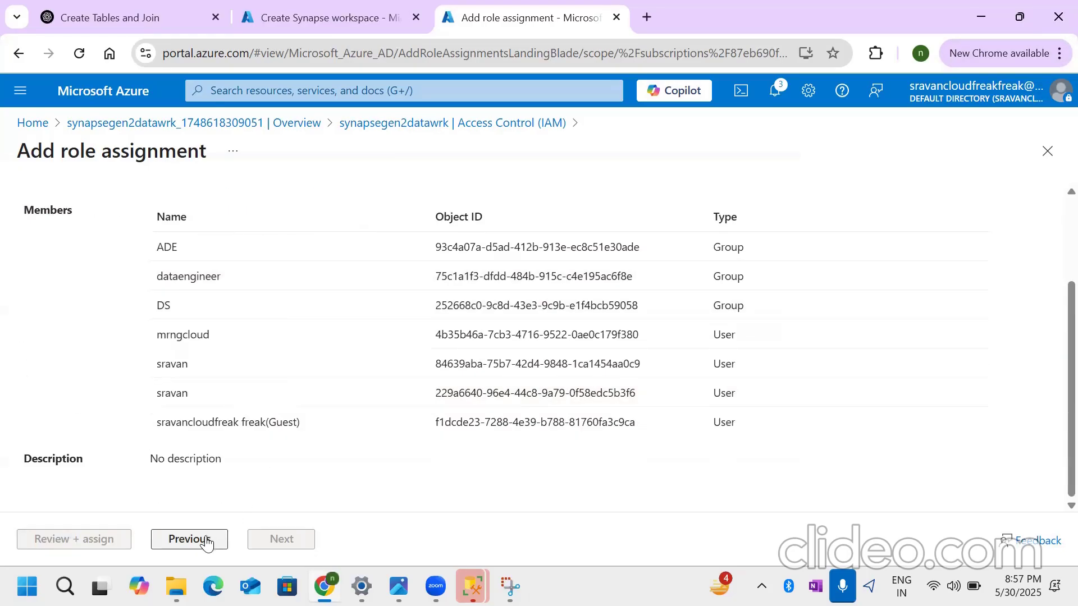
scroll(208, 482, up, 3)
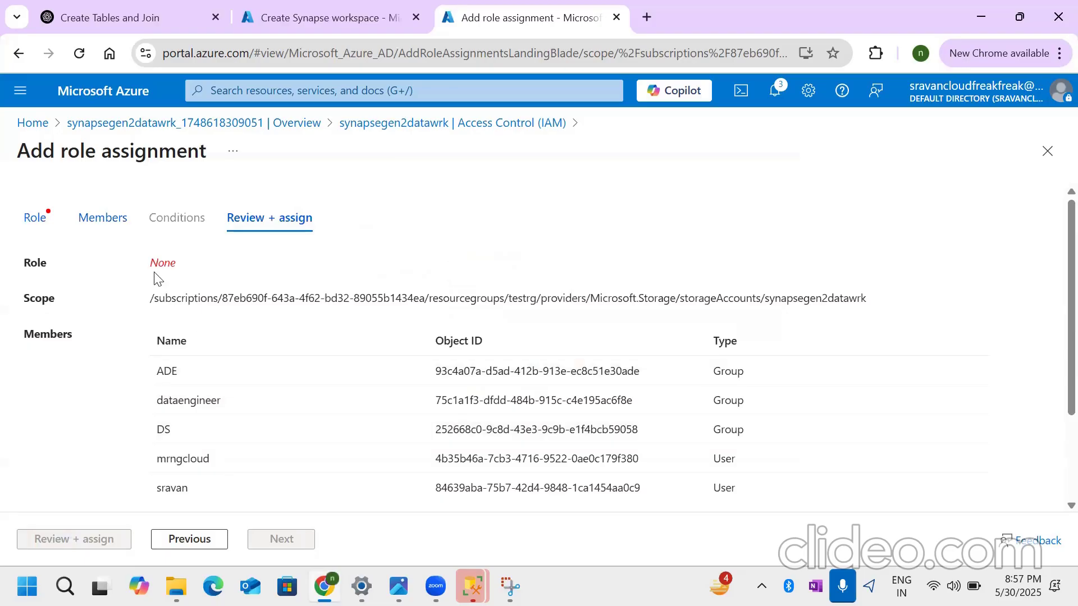
click(34, 216)
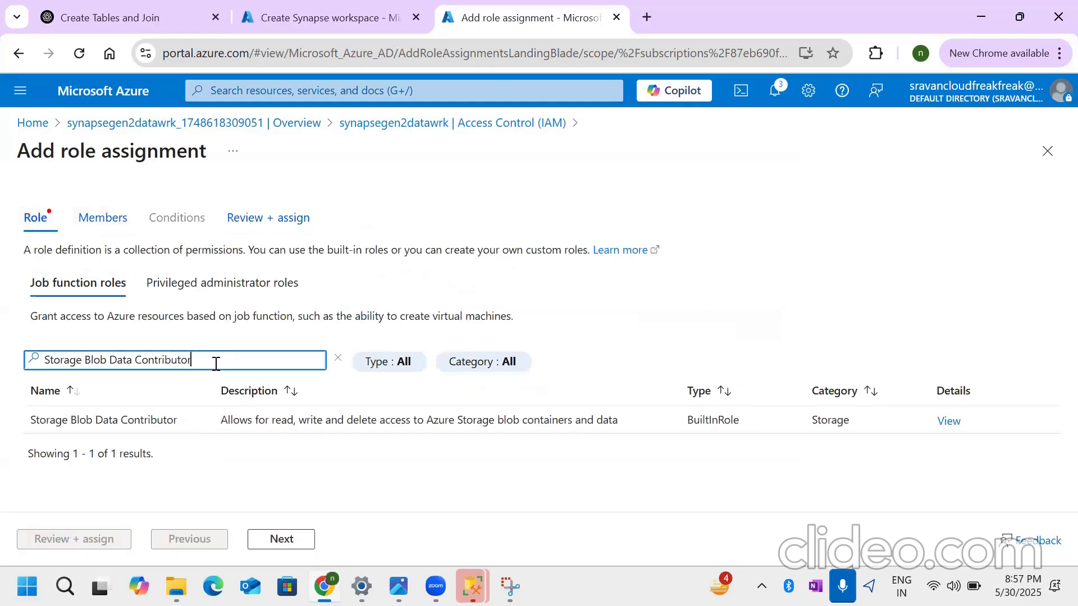
click(169, 409)
click(89, 540)
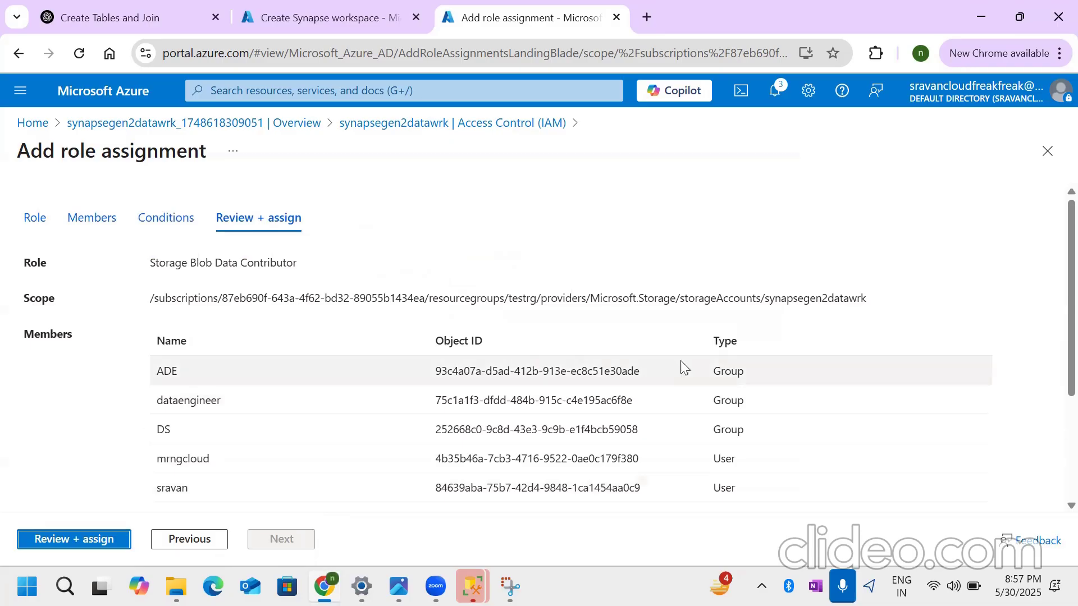
click(105, 540)
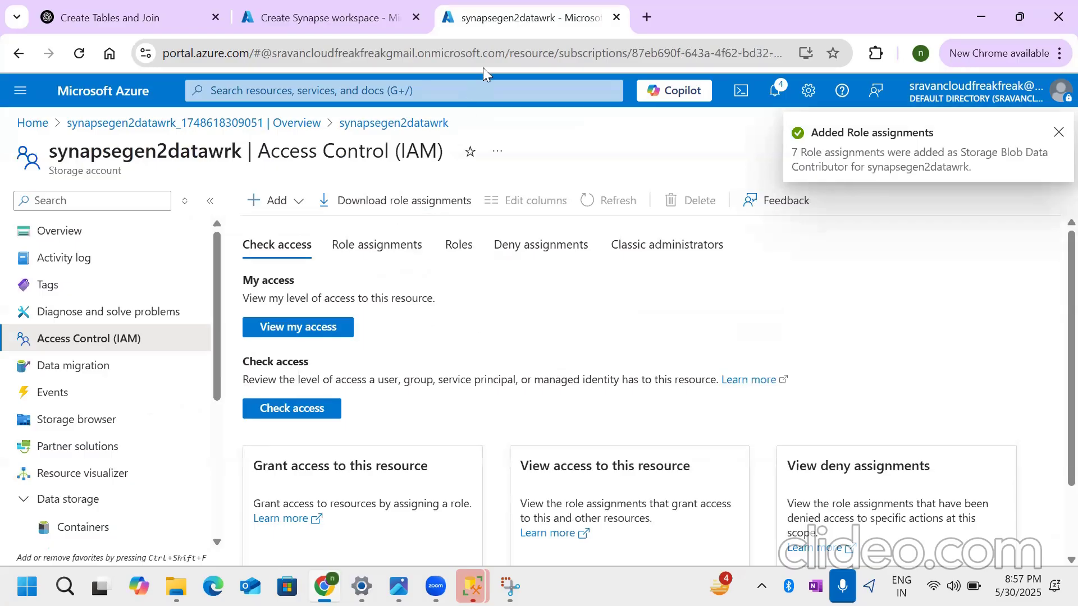
- Return to the Synapse workspace creation and set its security authentication method to use only Microsoft Entra ID authentication
click(289, 8)
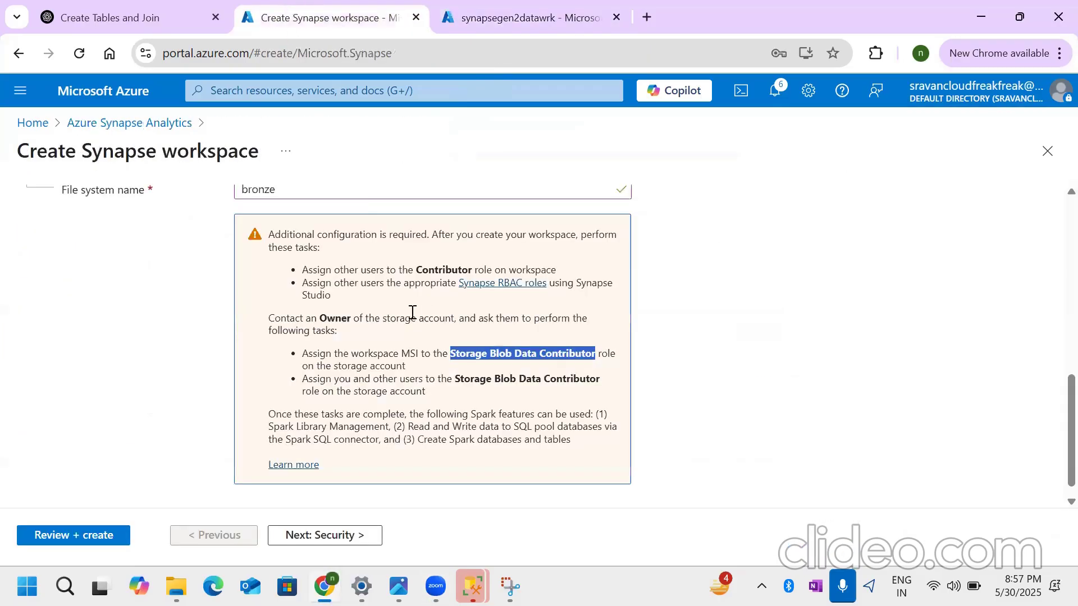
click(260, 339)
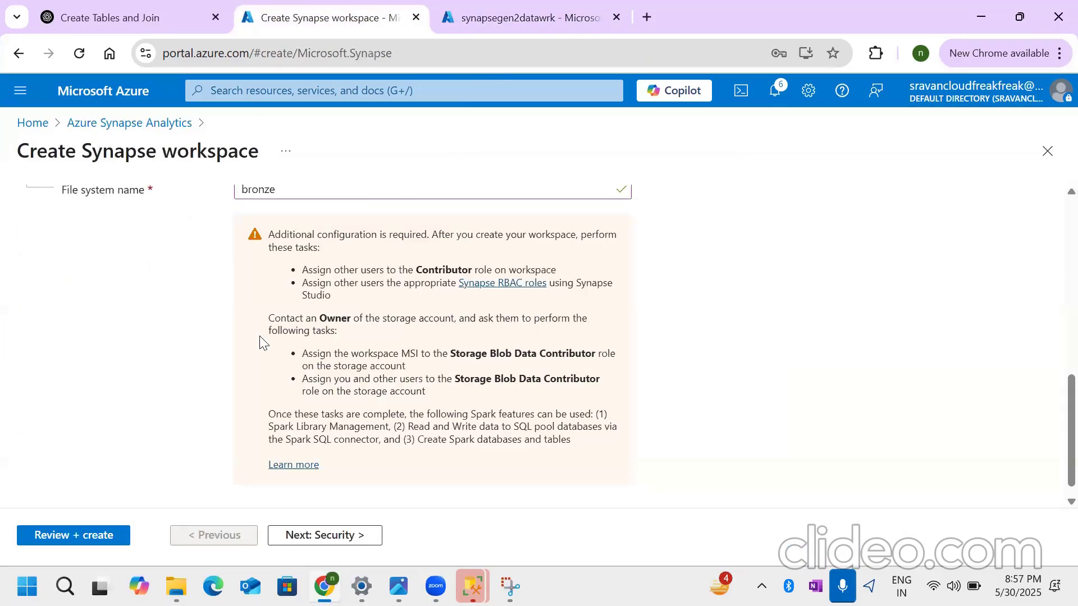
scroll(260, 339, down, 1)
click(339, 536)
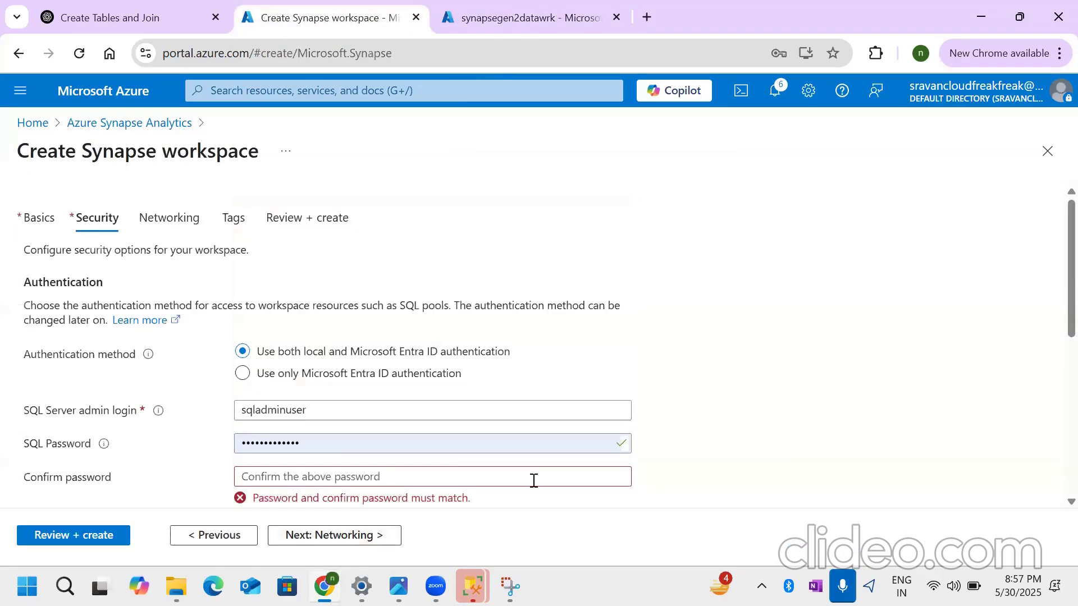
drag(25, 359, 142, 369)
click(241, 375)
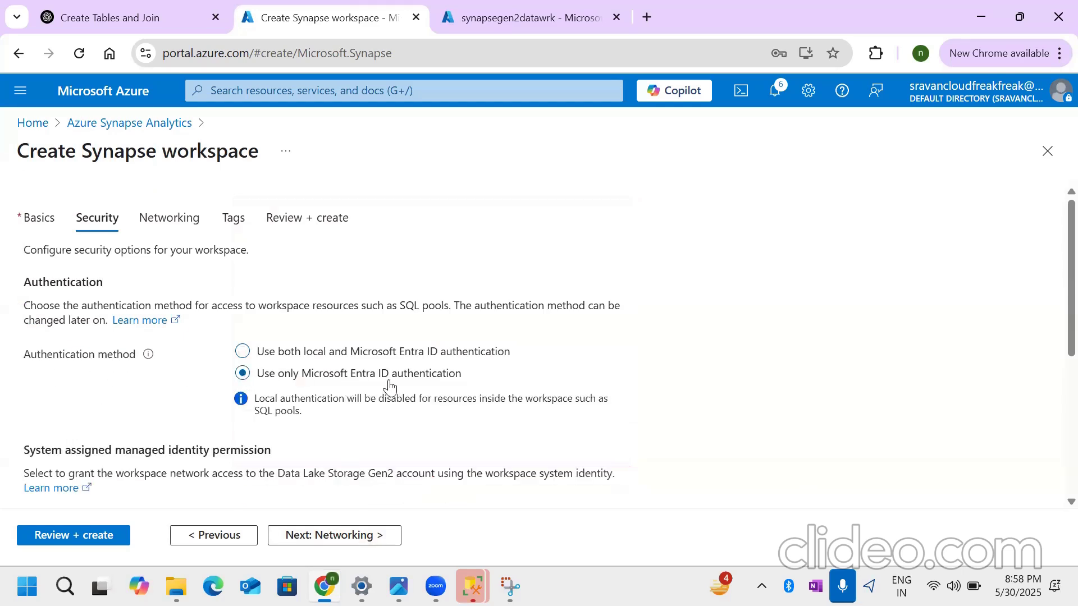
- Open Microsoft Entra ID in the other portal page, check its options for adding users, and view the directory's user list
key(ctrl+Tab)
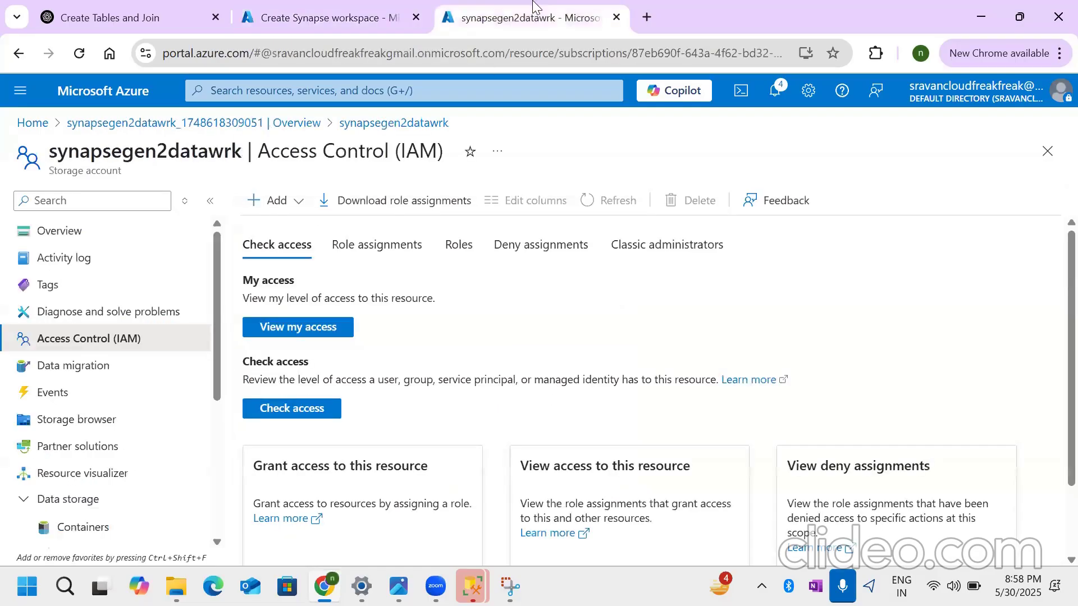
click(33, 125)
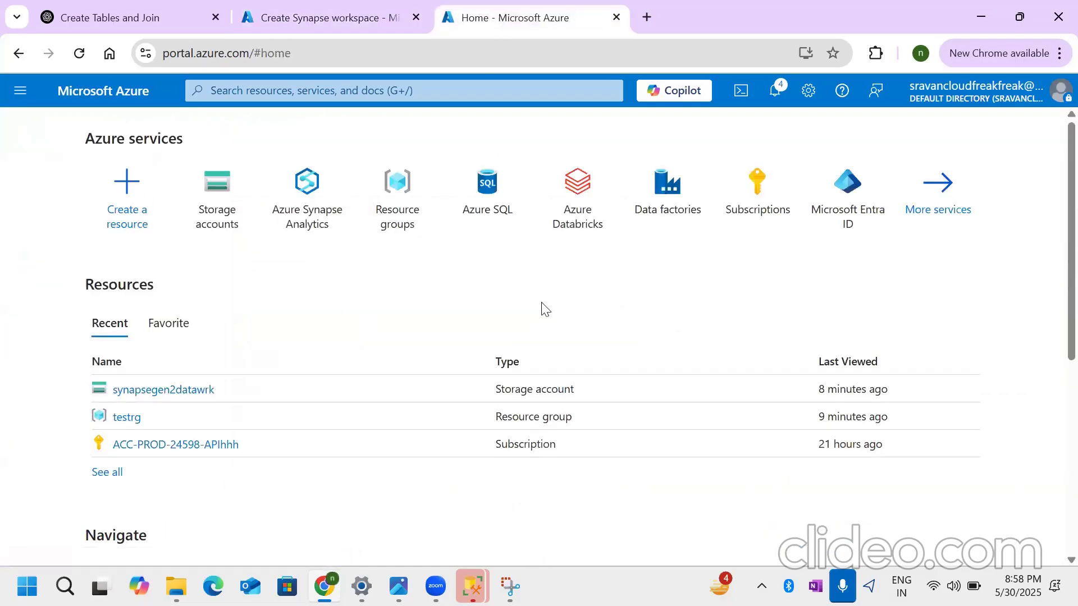
click(826, 233)
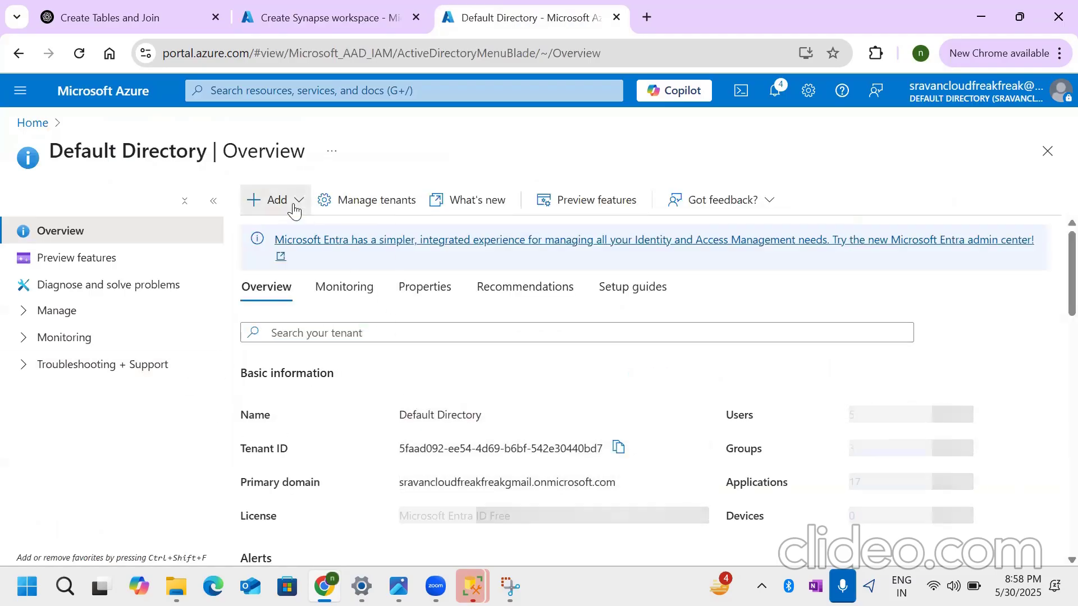
click(292, 206)
mouse_move(392, 240)
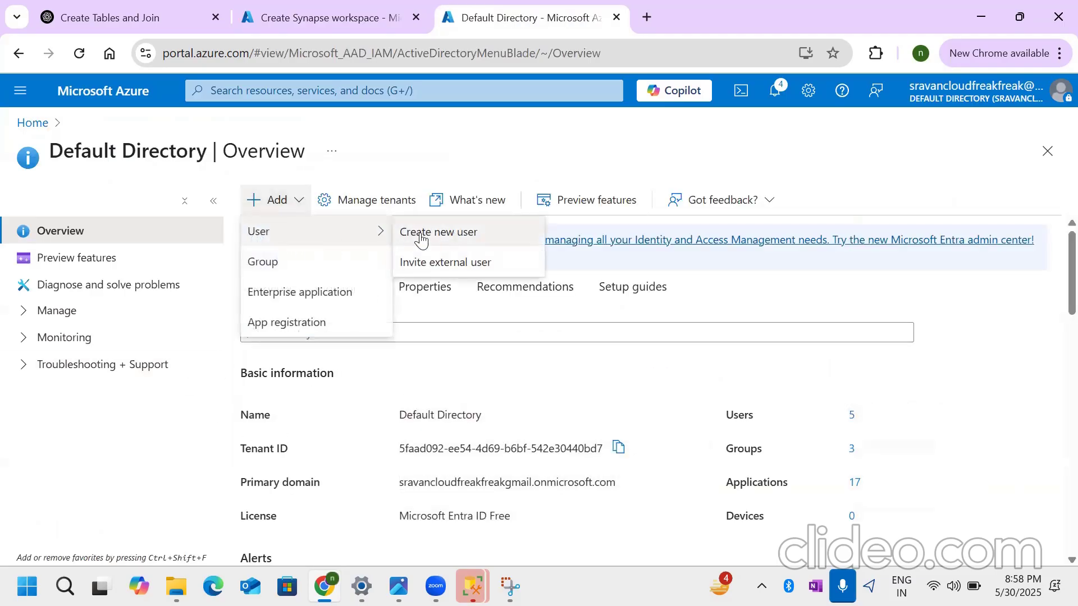
click(851, 420)
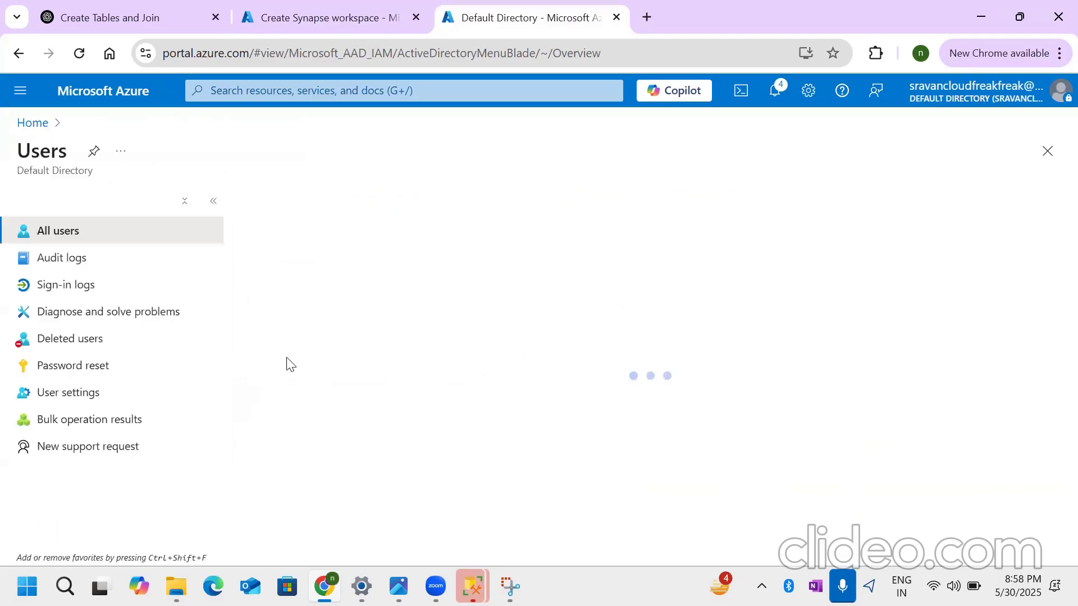
click(319, 17)
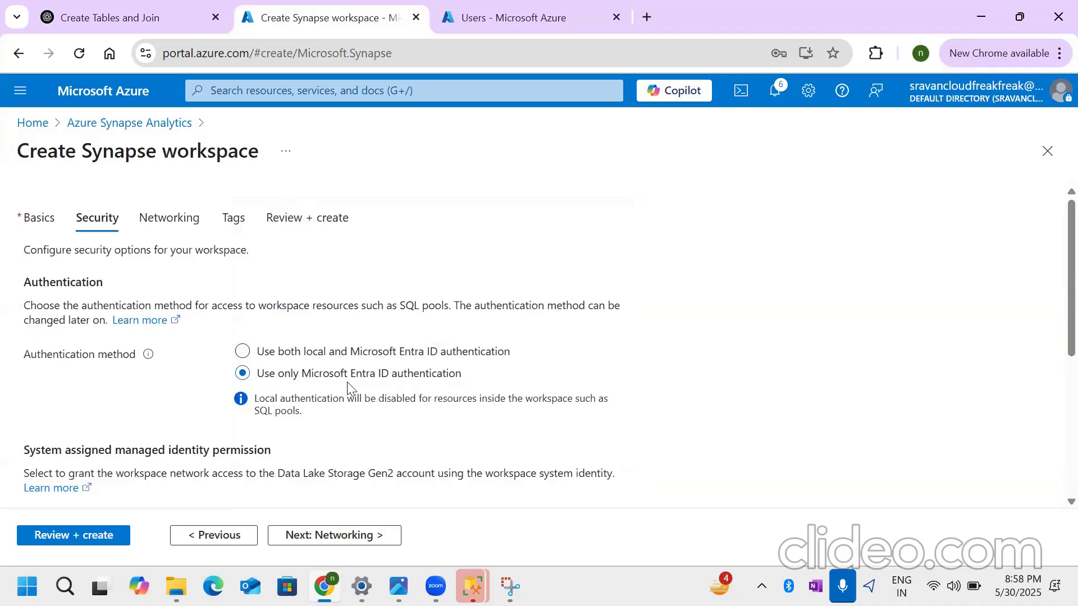
click(523, 13)
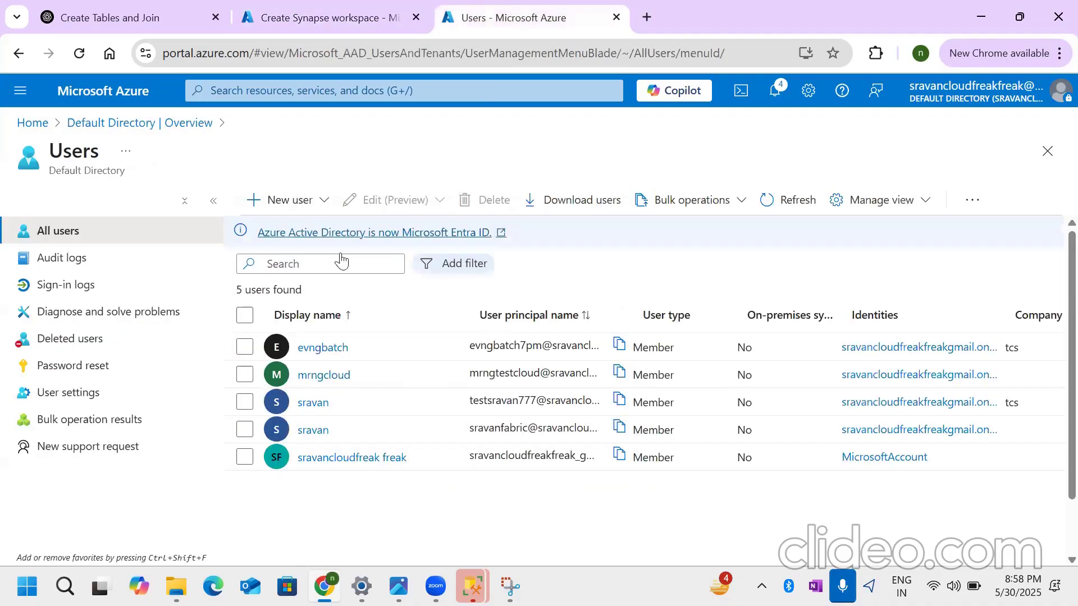
- Select all the users in the directory's user list
click(245, 346)
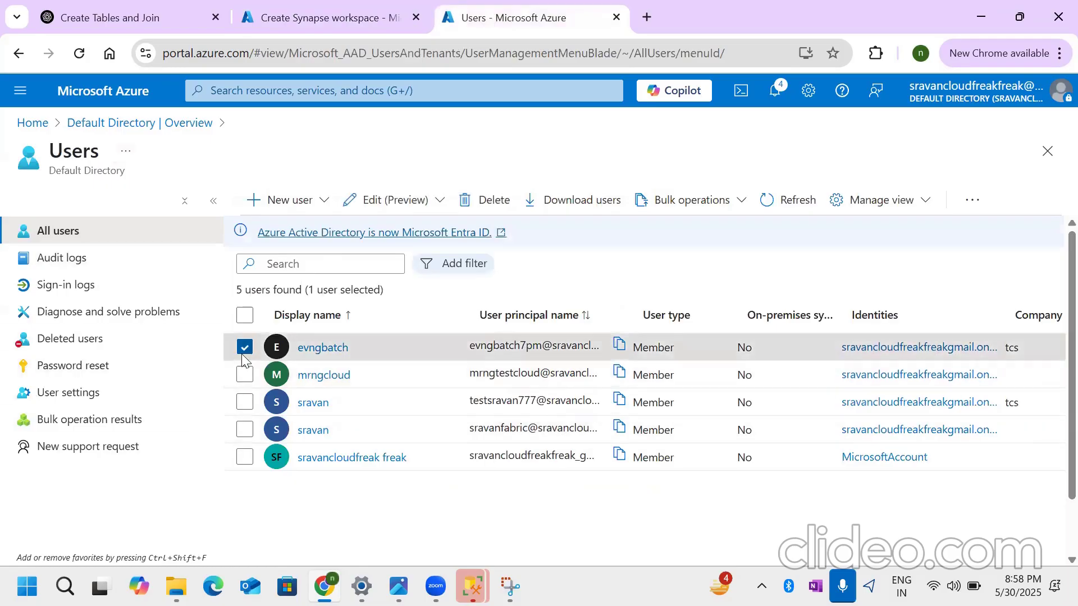
click(245, 375)
click(245, 402)
click(245, 430)
click(245, 457)
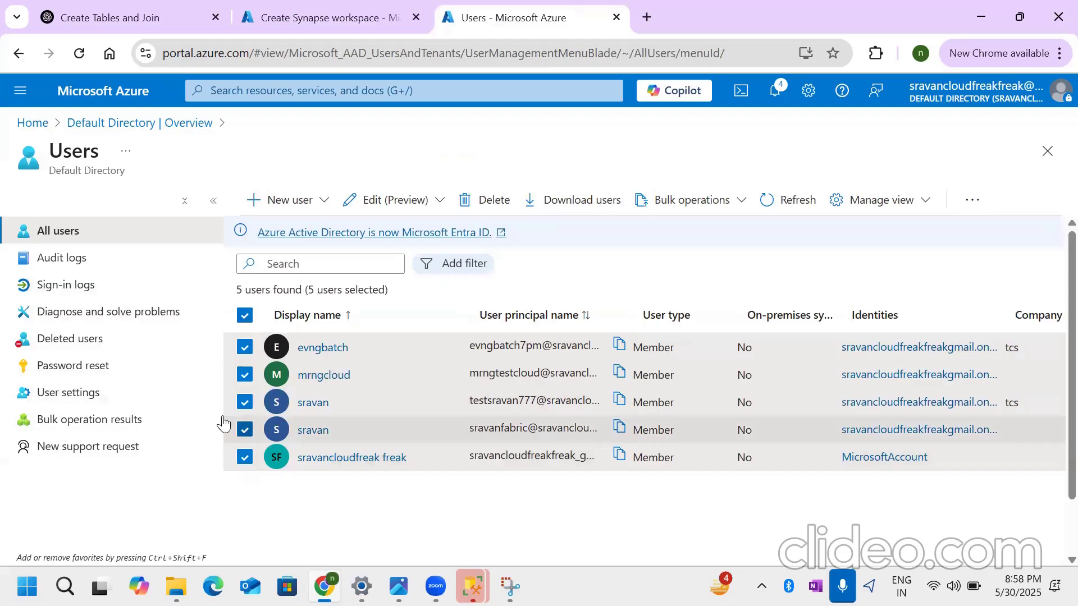
- Return to the Synapse workspace creation, set authentication to both local and Microsoft Entra ID, and enter the SQL Server admin login name
click(303, 7)
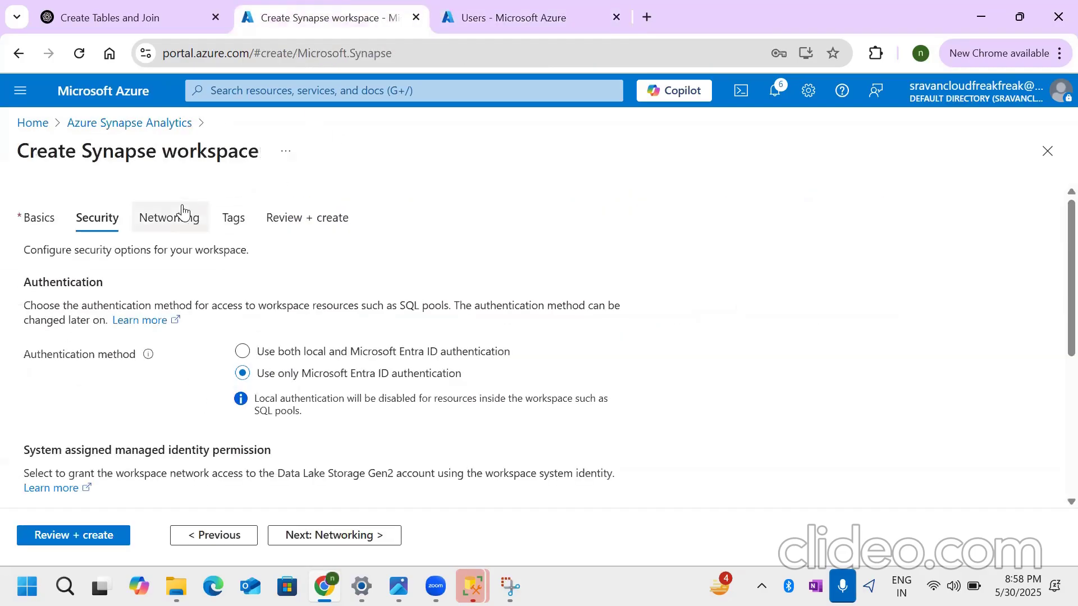
click(258, 355)
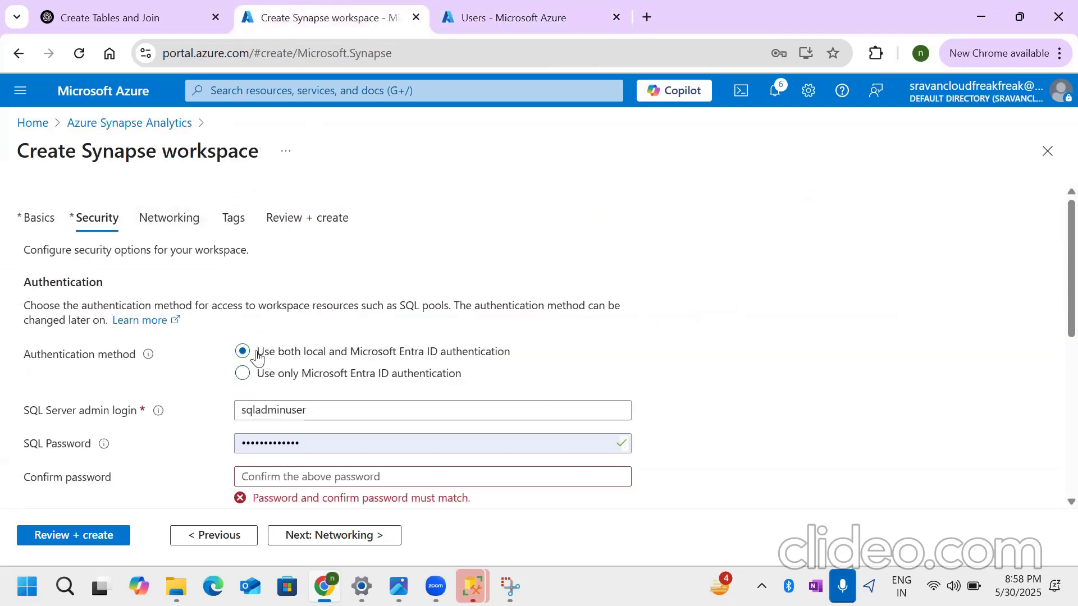
scroll(315, 386, down, 3)
scroll(315, 386, up, 2)
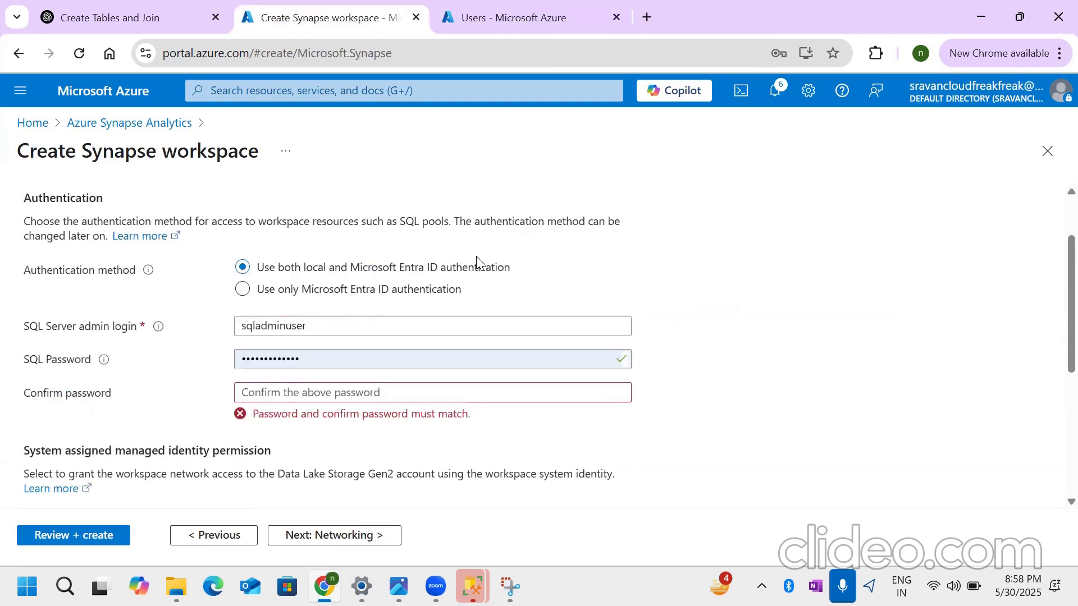
drag(385, 325, 210, 333)
key(BackSpace)
text(sravan)
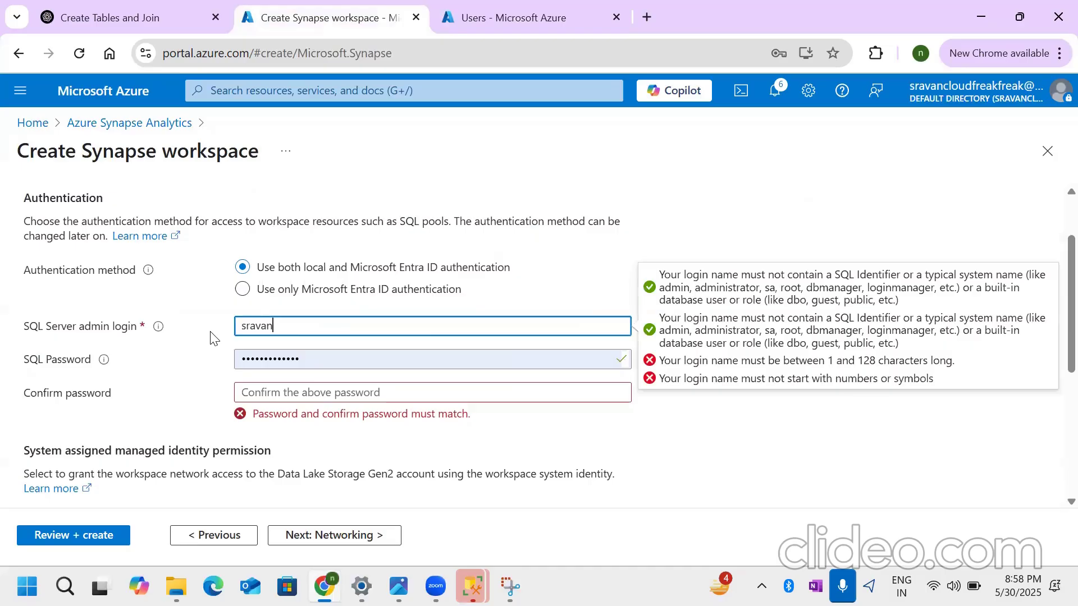
- Enter the SQL password for the admin login and repeat it in the confirmation field
key(Tab)
key(BackSpace)
text(•••••••••)
key(Tab)
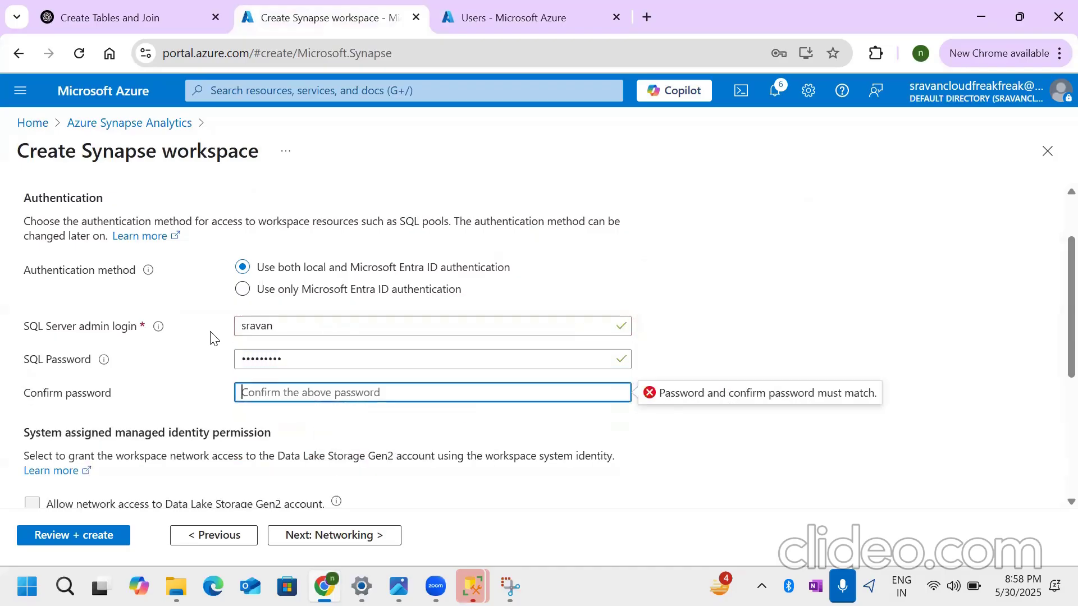
text(••••••••)
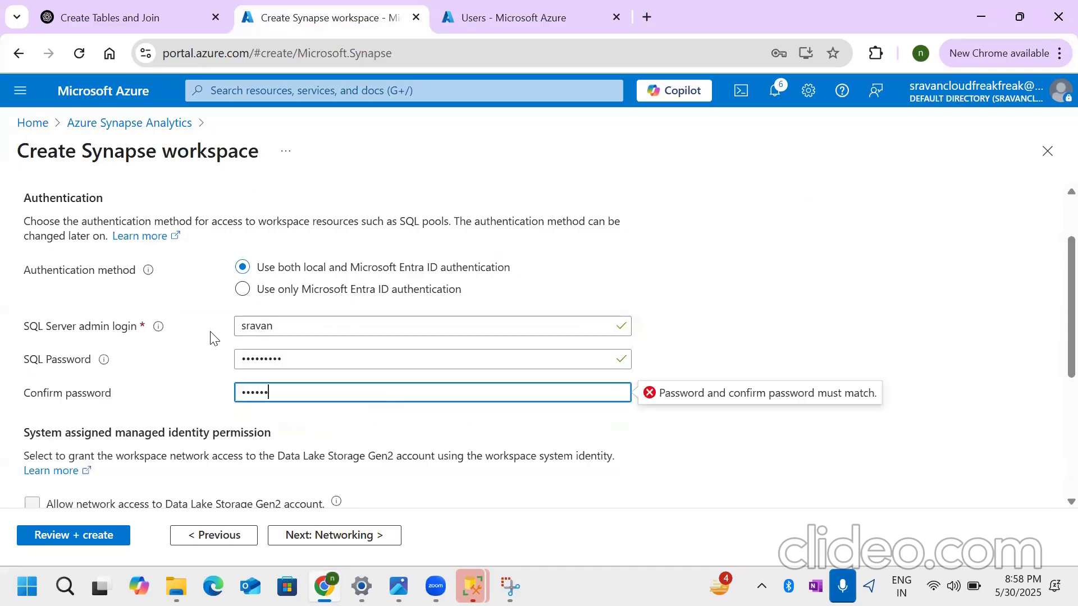
text(•)
- Check the workspace's networking and tags settings without changing them, and open the final review
scroll(669, 414, up, 2)
click(179, 237)
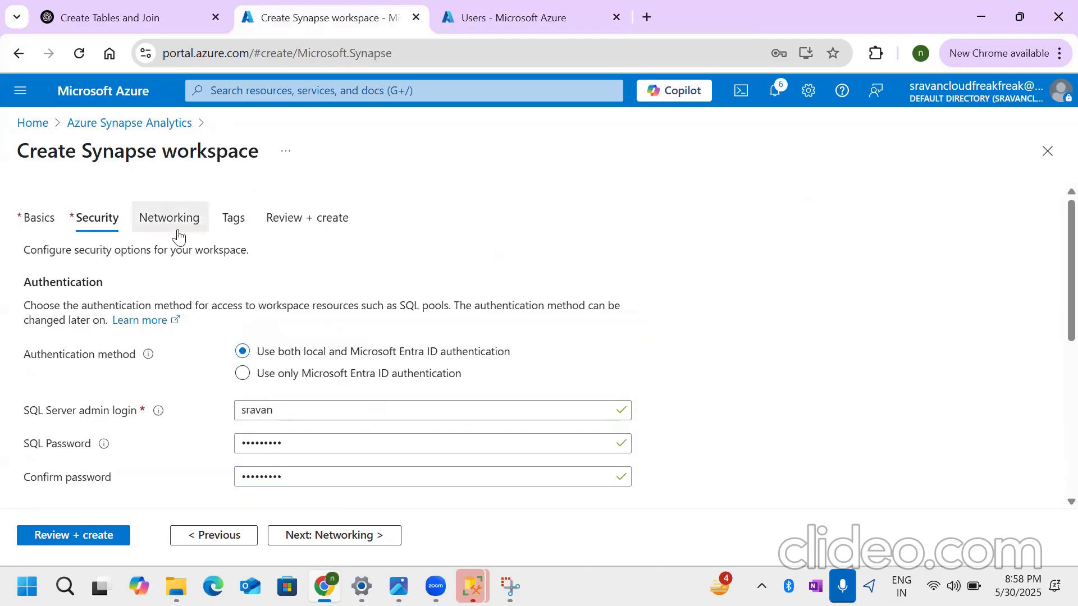
click(179, 237)
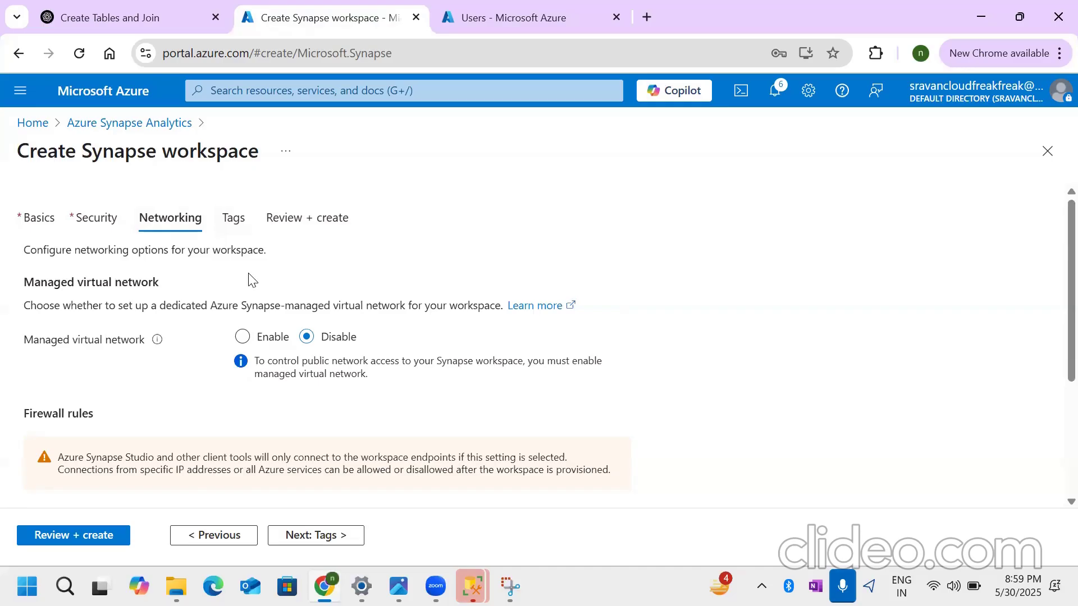
click(234, 220)
click(295, 233)
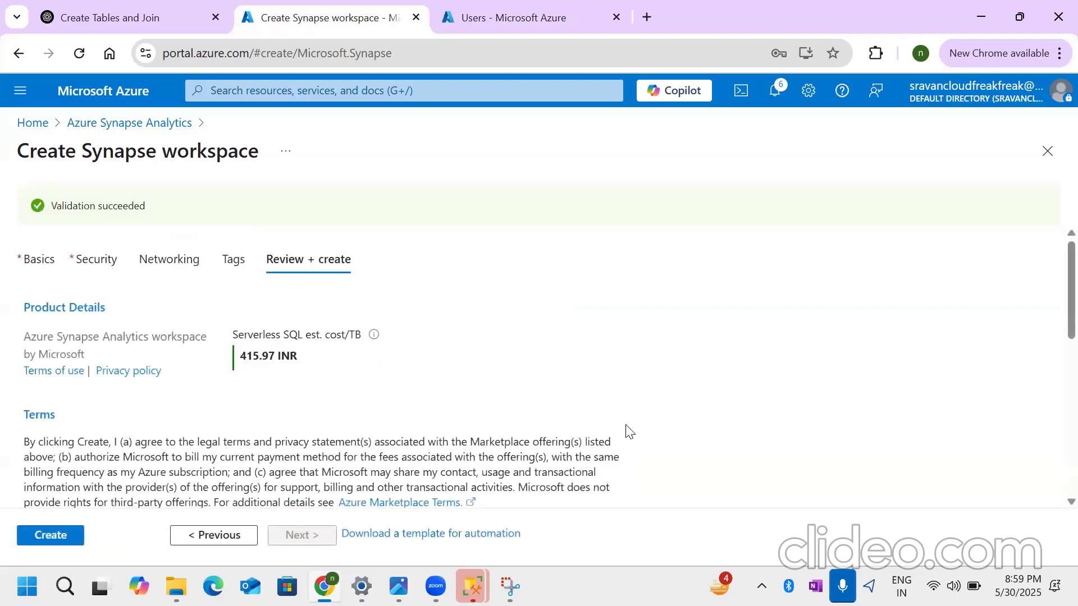
- Review the workspace's terms and its basics, security and networking summary, and create the Synapse workspace
scroll(433, 422, down, 2)
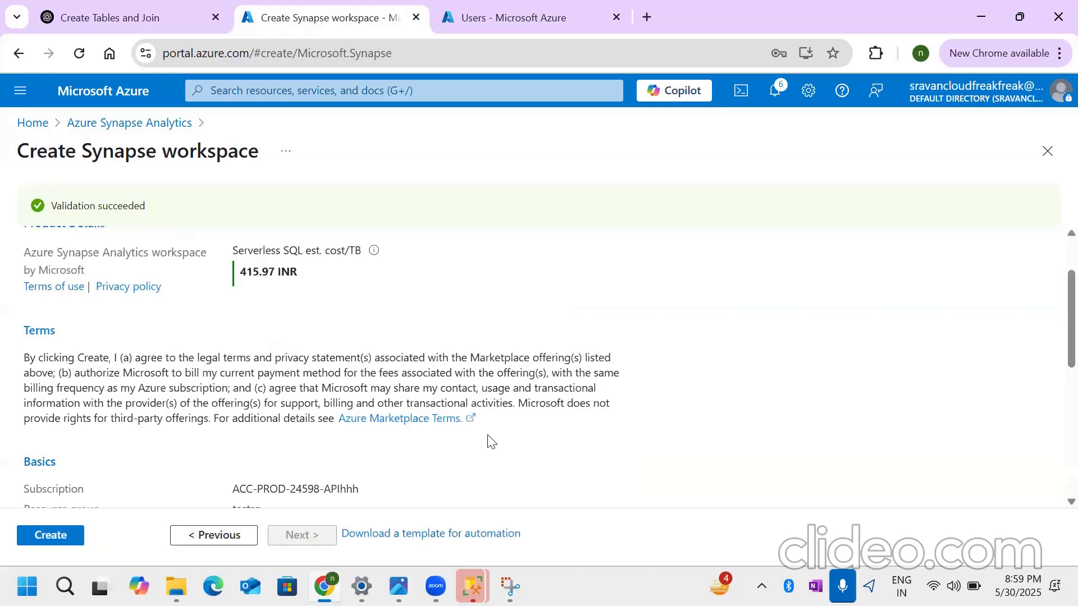
scroll(331, 440, down, 2)
scroll(332, 440, down, 6)
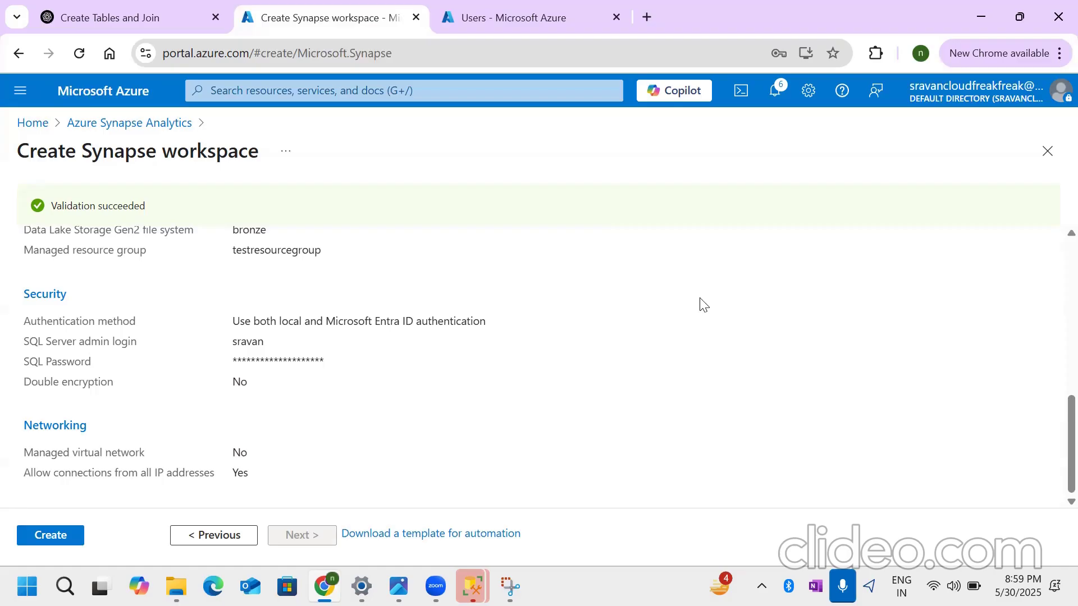
click(52, 538)
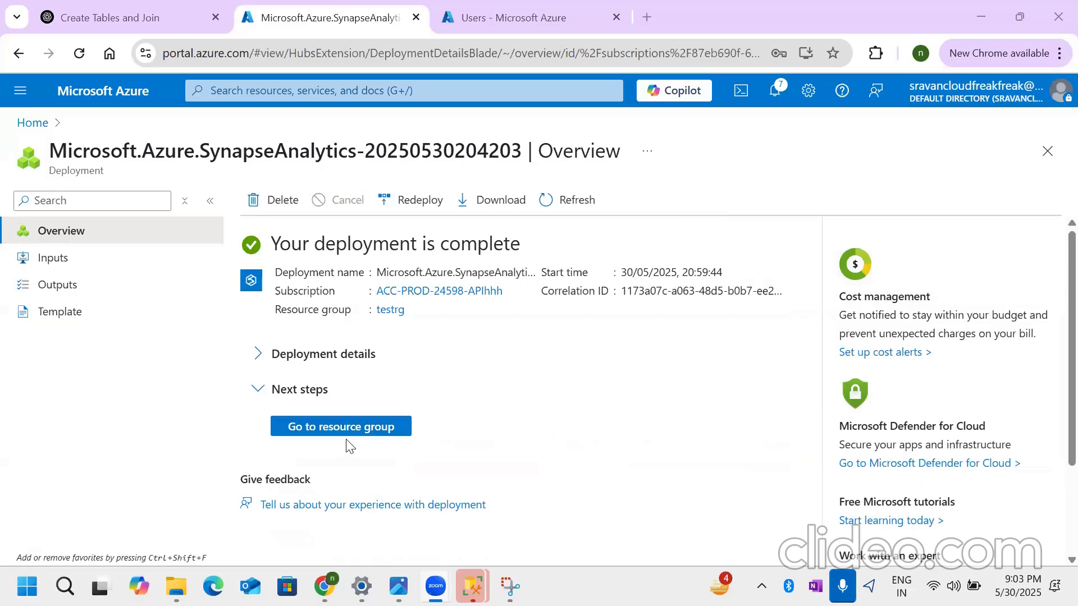
- View the deployment details, go to the testrg resource group and open the synapsetestwrksapce workspace
click(255, 355)
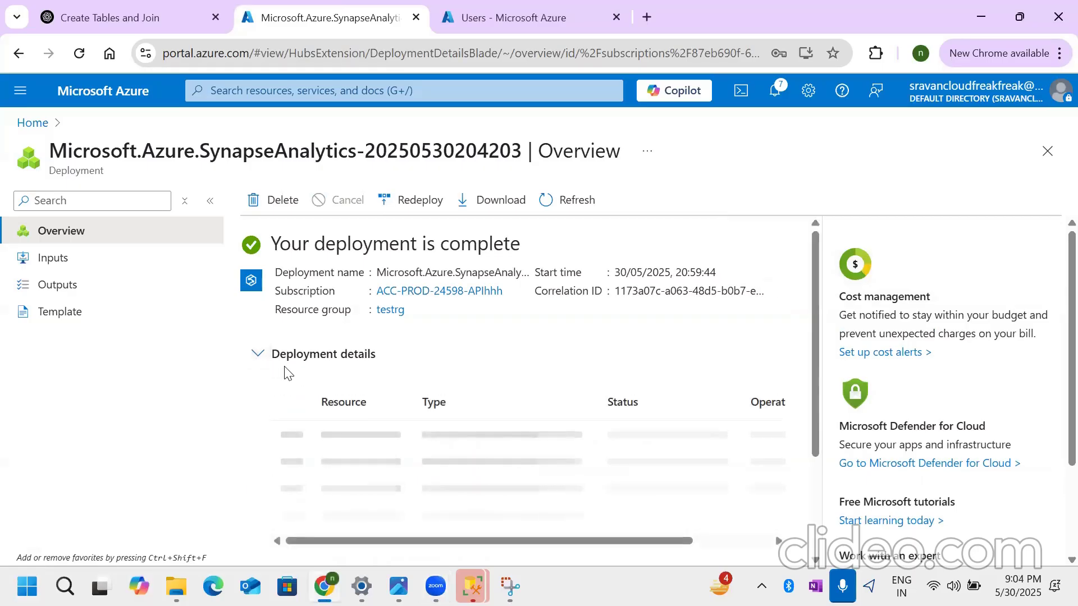
scroll(472, 344, down, 3)
click(340, 464)
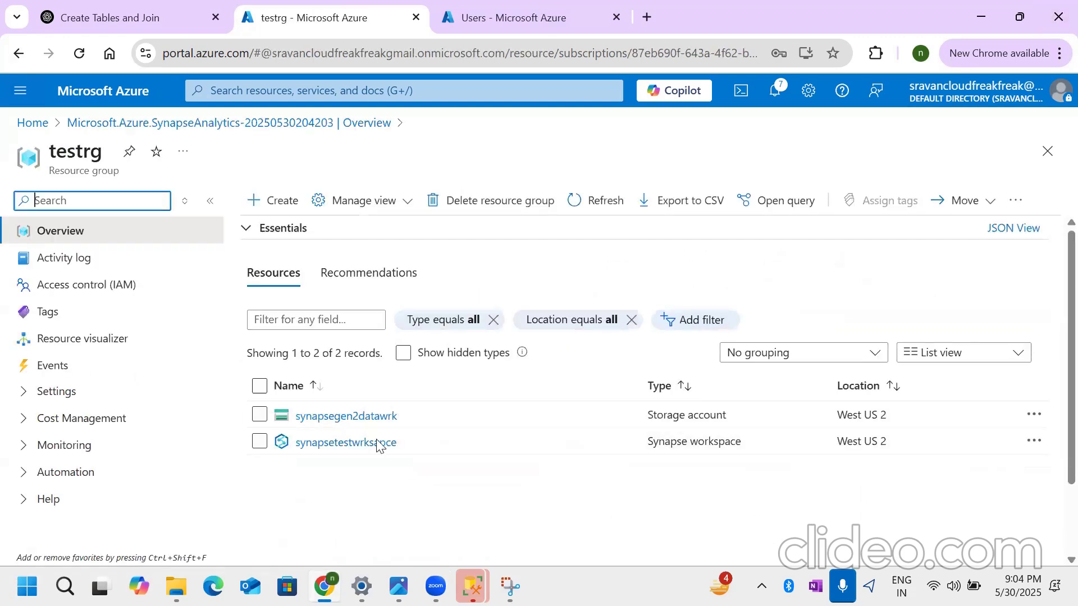
drag(652, 442, 761, 446)
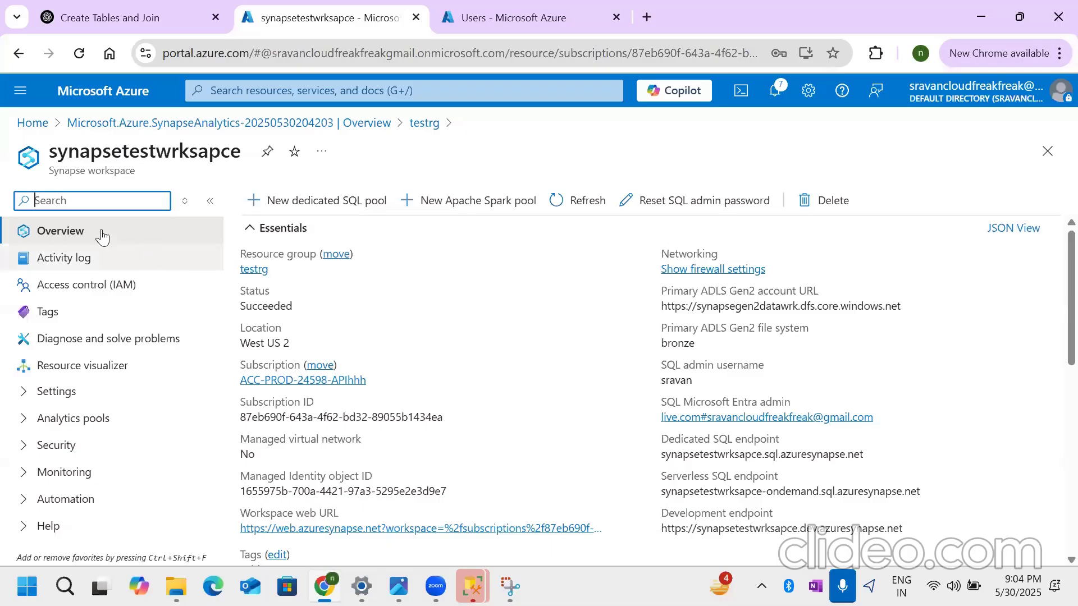
- Go back to the deployment overview and reopen synapsetestwrksapce through the testrg resource group
key(alt+Left)
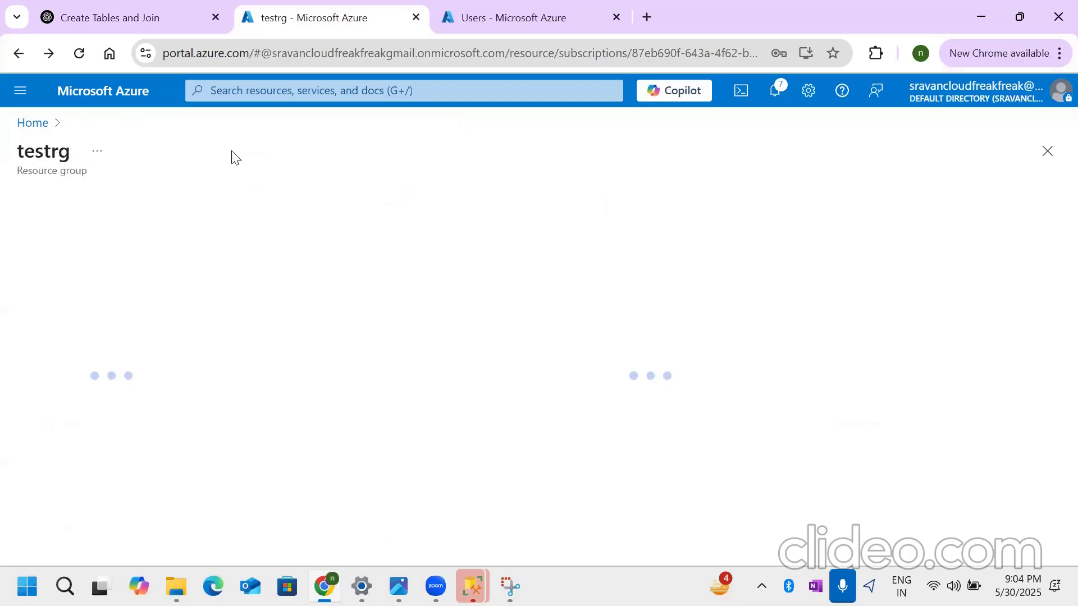
click(17, 60)
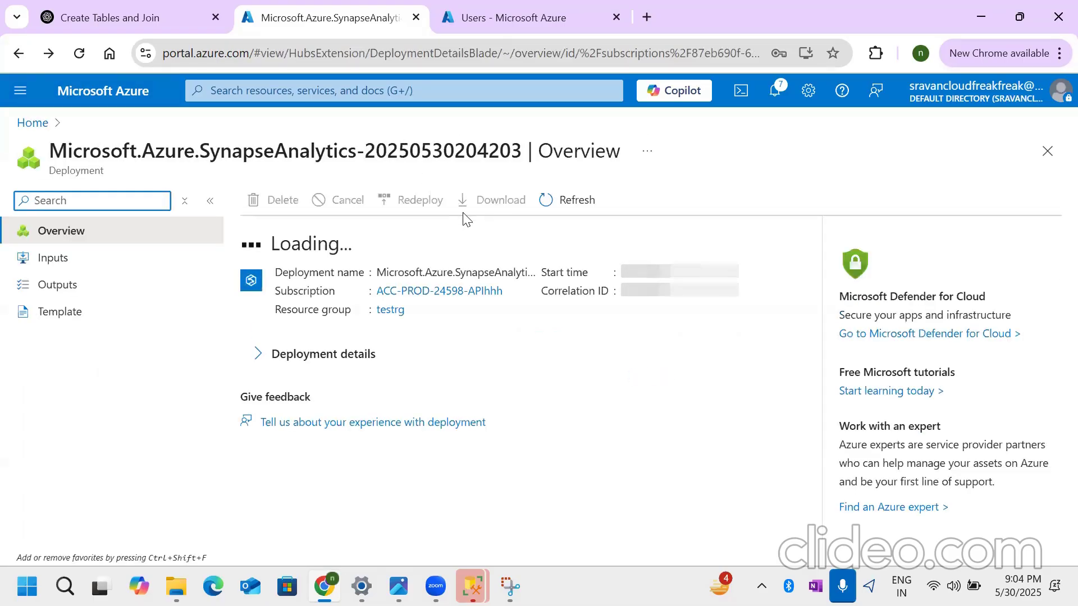
click(361, 426)
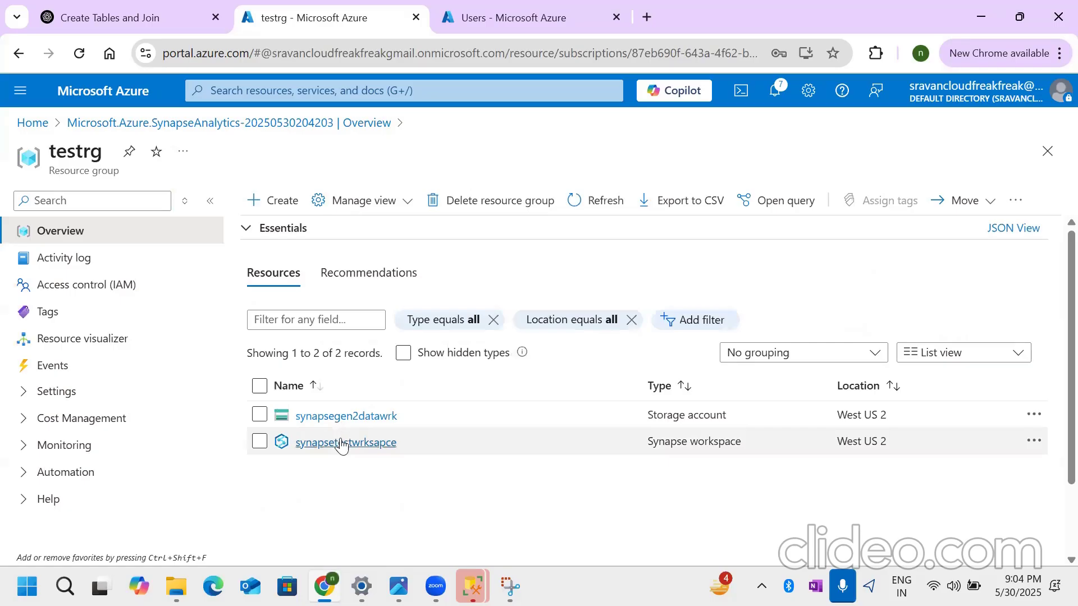
click(341, 444)
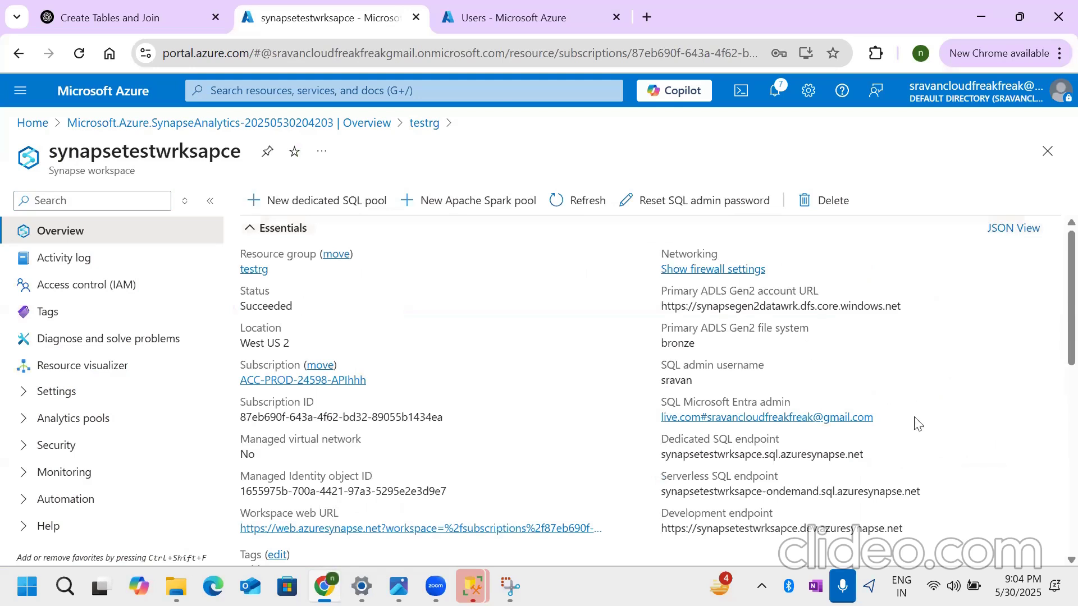
- Examine the workspace overview's essentials, getting started options and analytics pools, including the commands for new pools
scroll(1055, 354, down, 2)
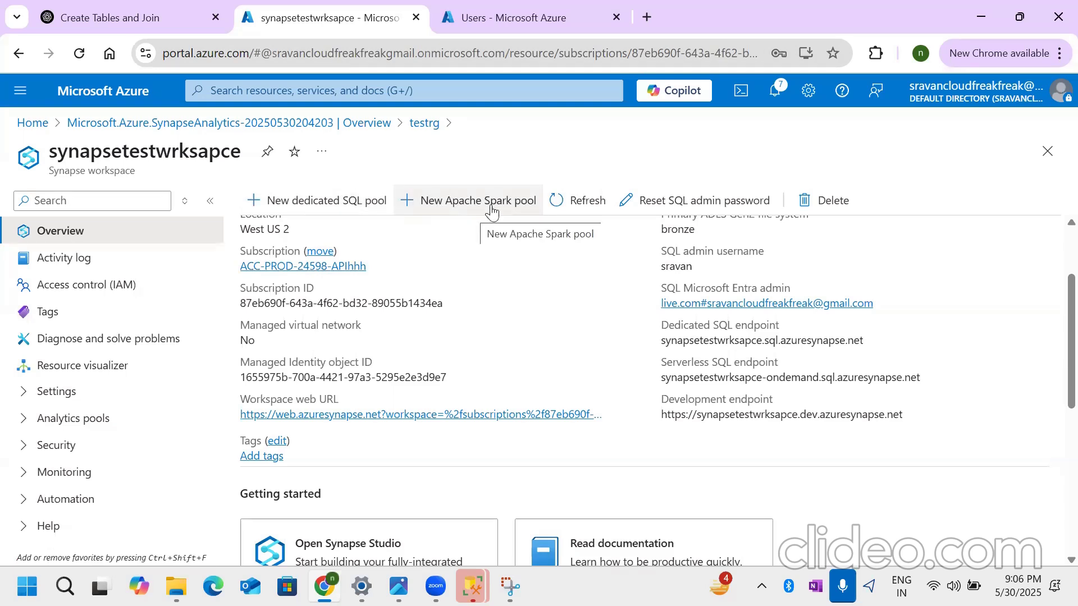
click(474, 203)
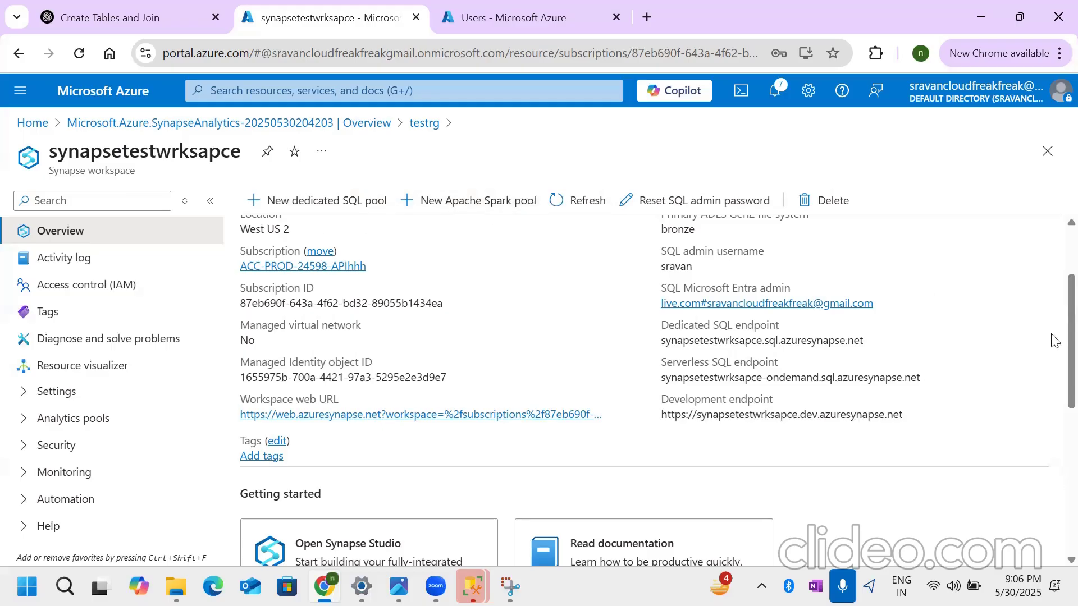
scroll(1053, 388, down, 4)
scroll(1053, 405, up, 2)
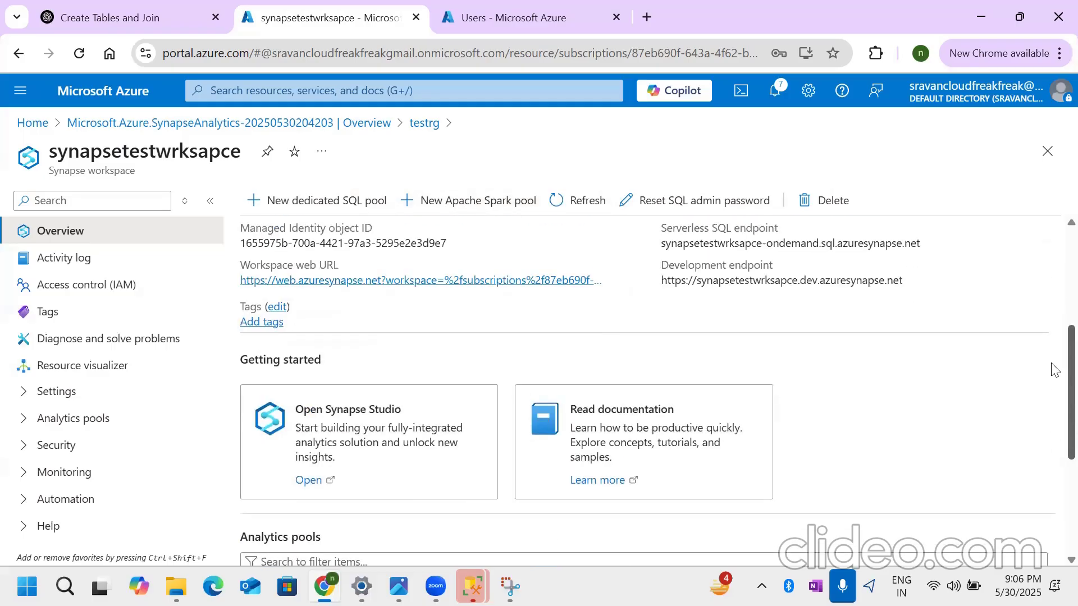
scroll(1054, 395, up, 3)
scroll(1054, 387, down, 3)
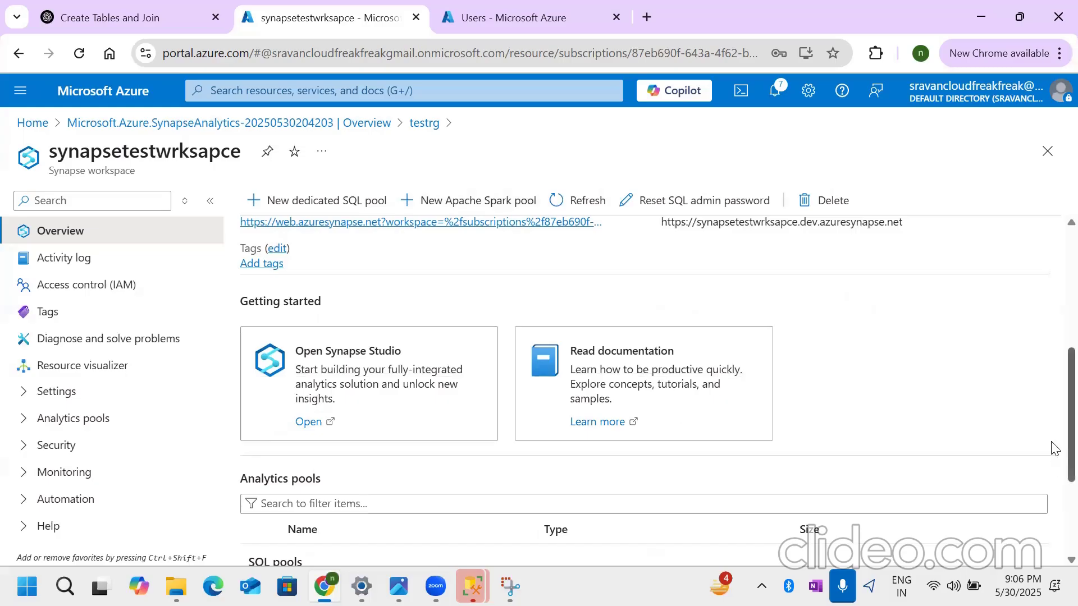
scroll(1053, 365, up, 2)
scroll(1053, 365, up, 3)
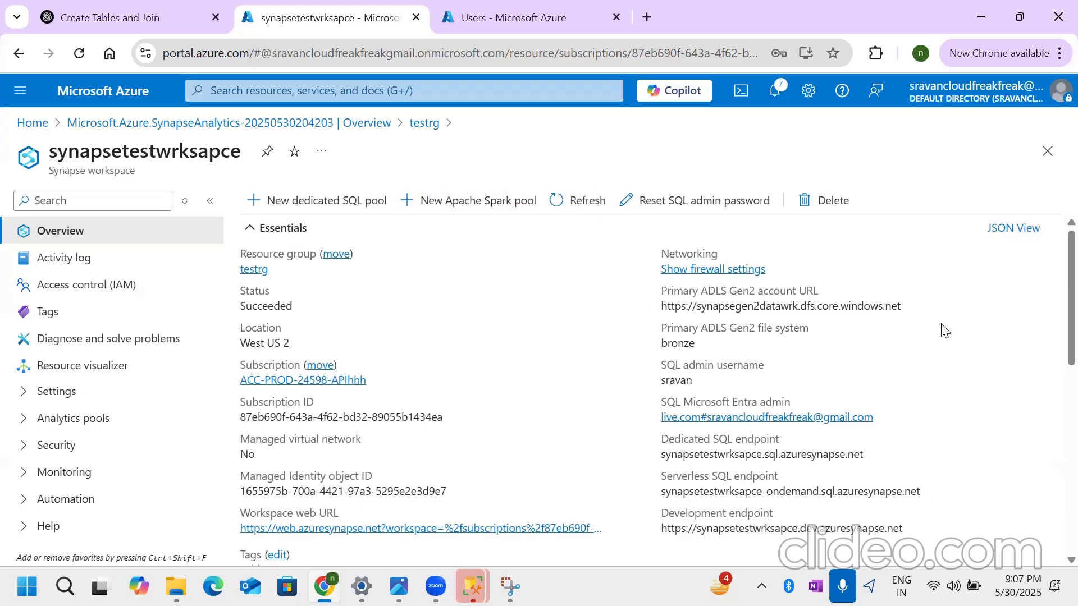
- Open Synapse Studio for the workspace and revisit the workspace overview in the portal while the studio loads
scroll(926, 353, down, 1)
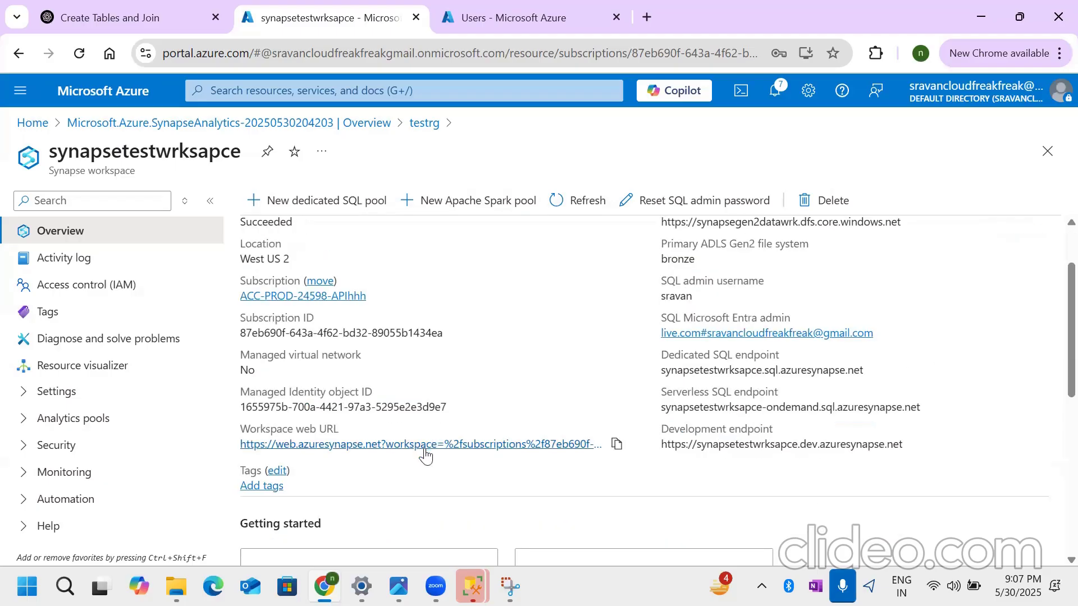
scroll(421, 457, down, 1)
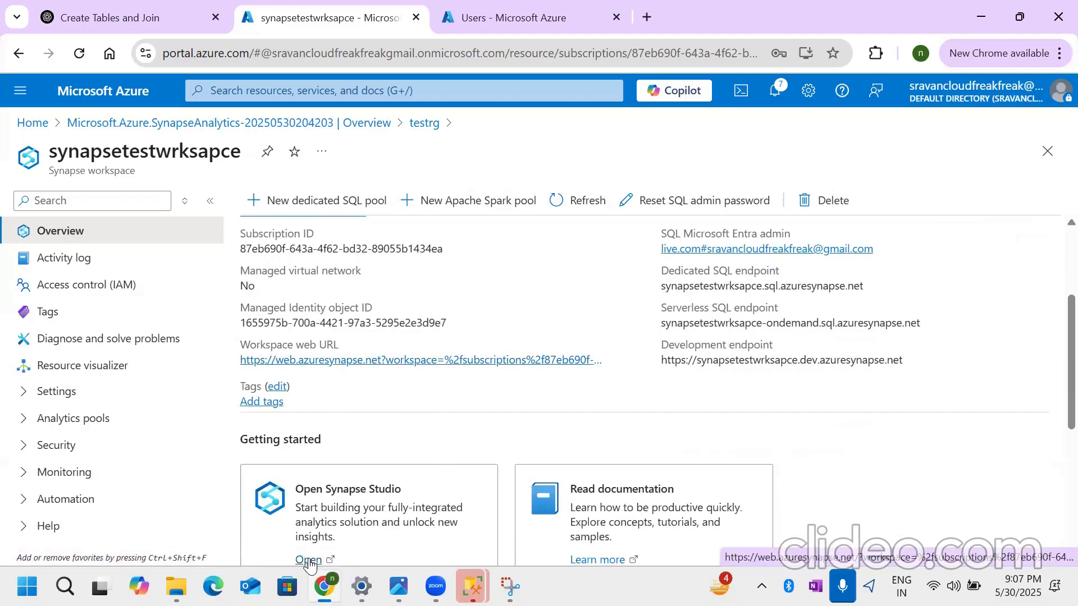
scroll(318, 556, down, 1)
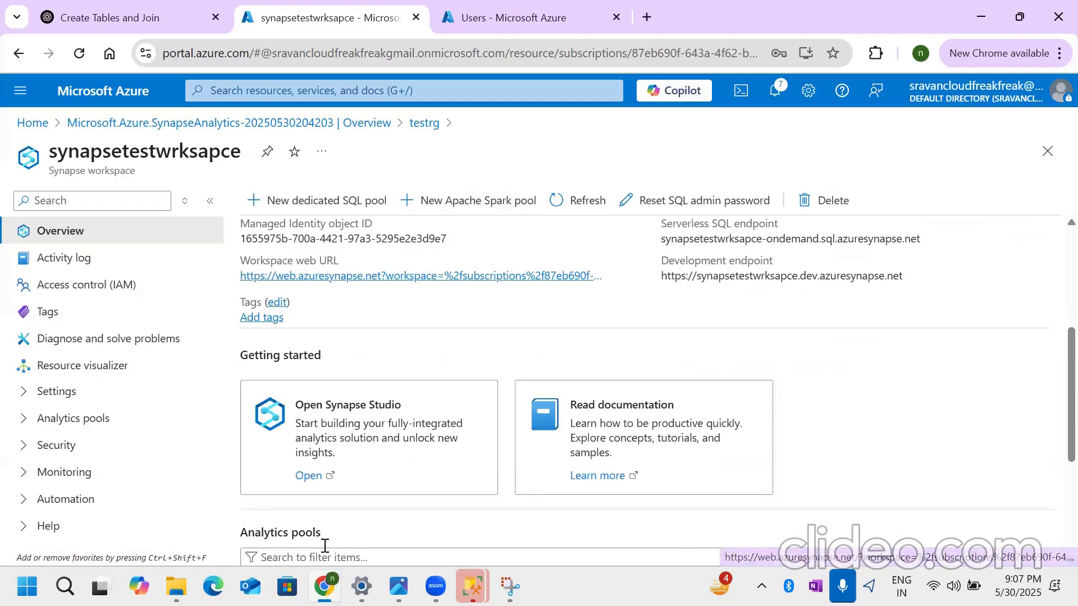
click(309, 476)
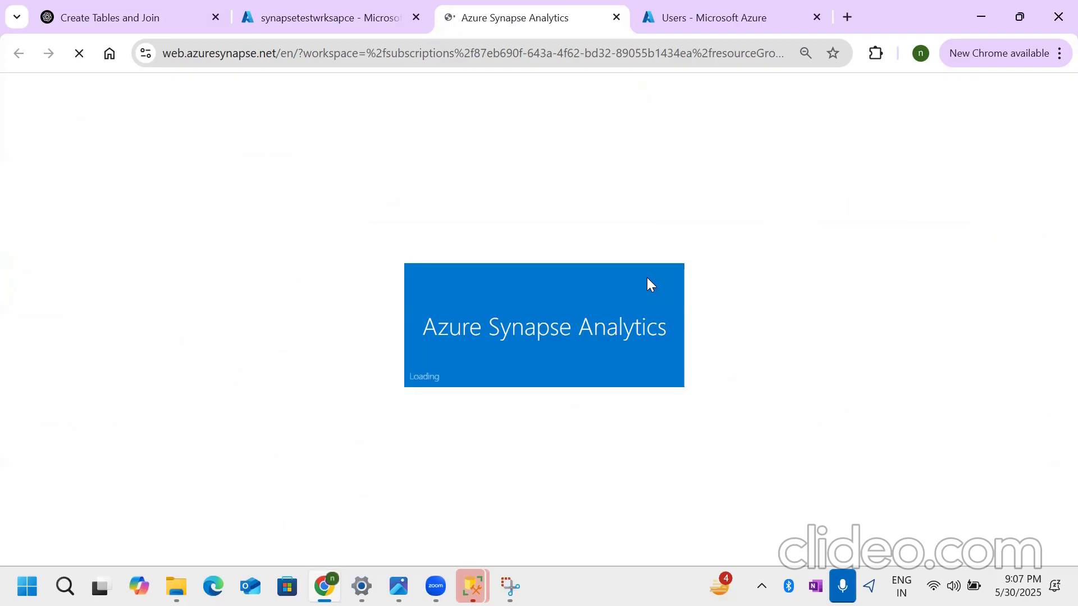
click(308, 25)
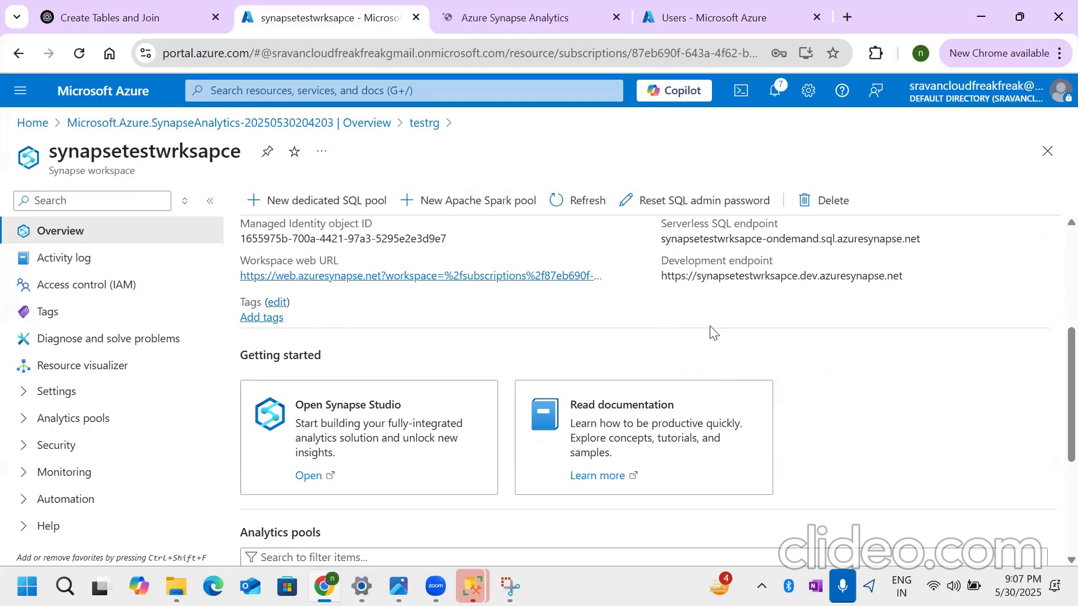
scroll(797, 368, up, 1)
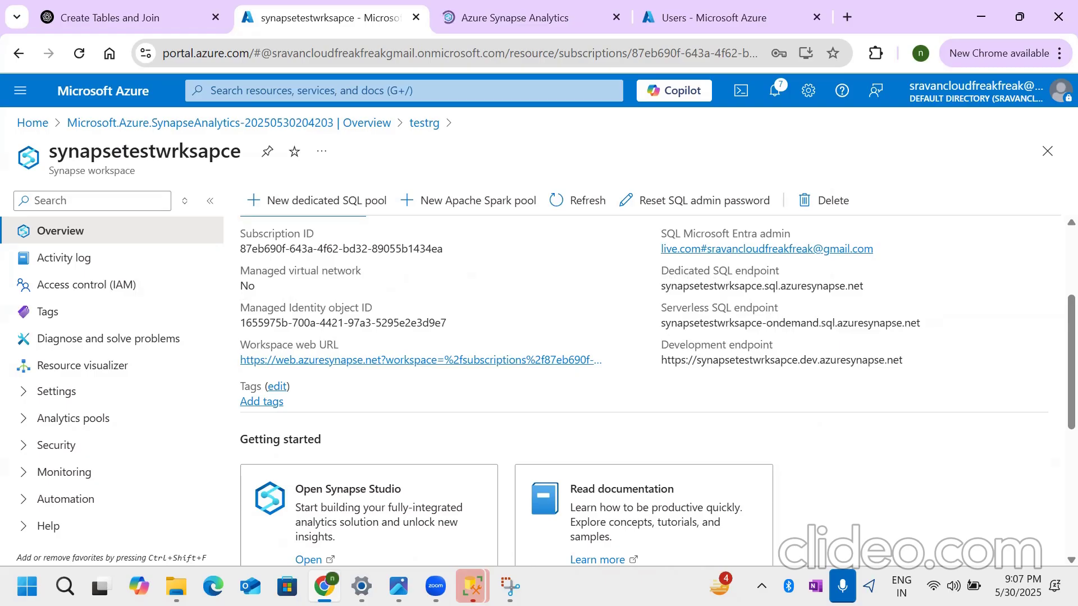
- Switch to Synapse Studio, show the SQL pools in its management area and highlight the description of the Built-in serverless pool
click(454, 26)
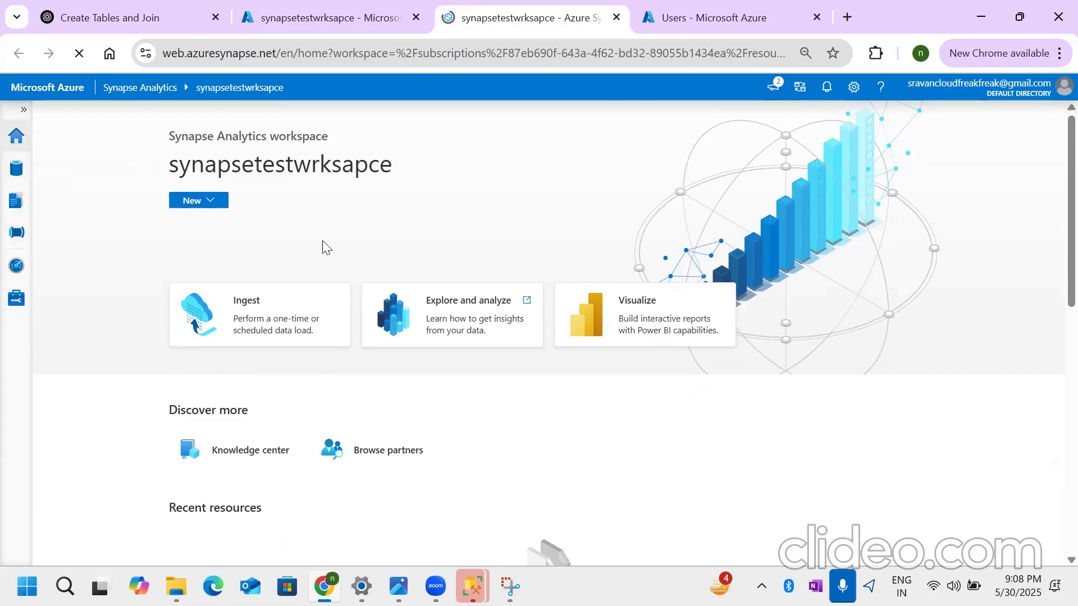
click(11, 303)
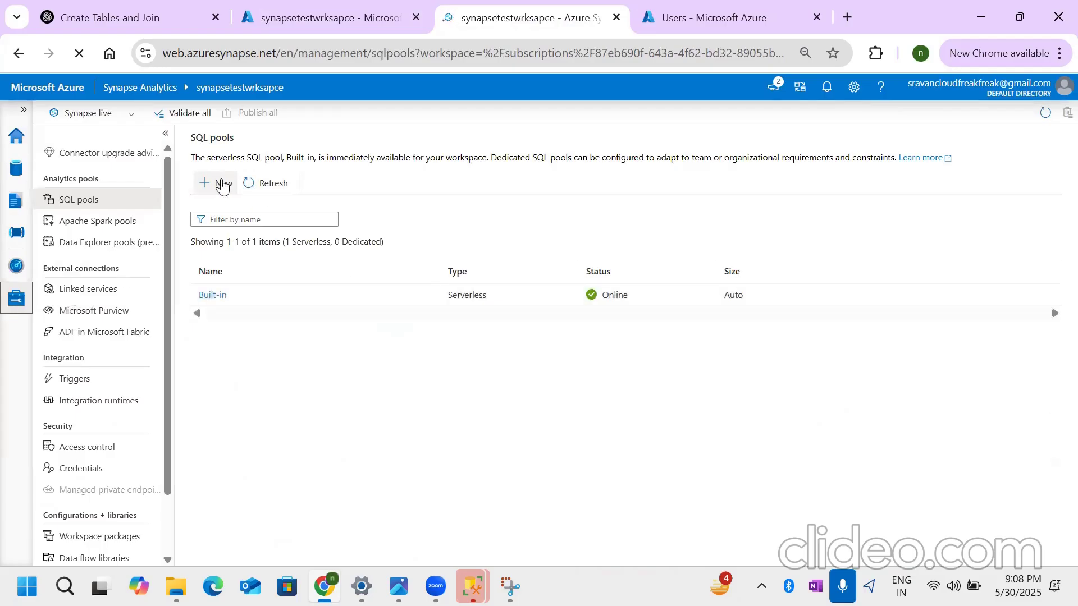
mouse_move(190, 139)
mouse_down()
mouse_move(290, 155)
mouse_move(196, 157)
mouse_up()
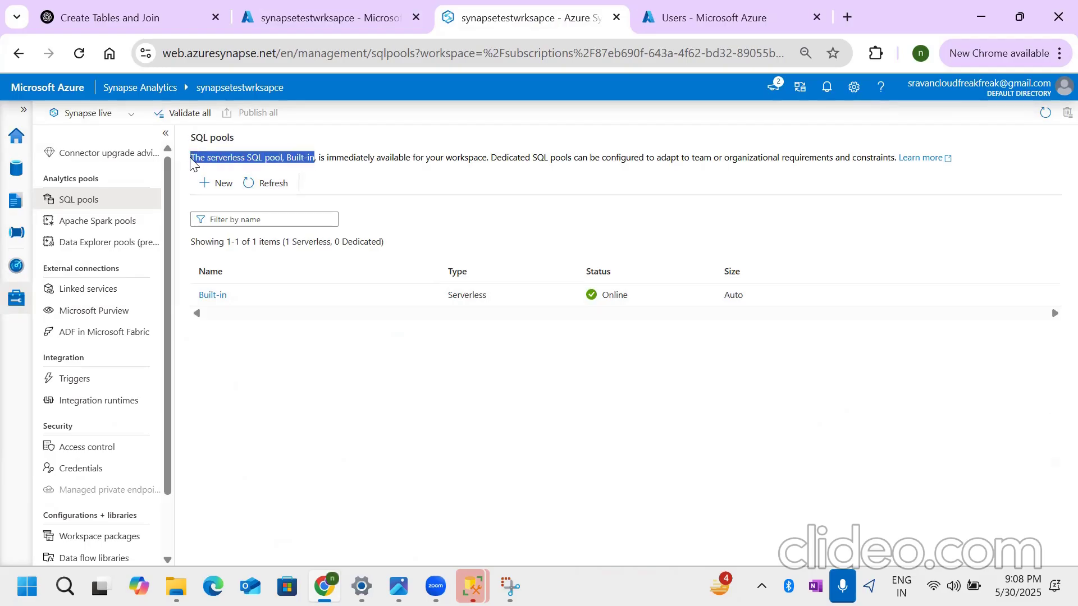
- Highlight the mention of dedicated SQL pools in the description and show the Apache Spark pools page with its heading highlighted
click(443, 174)
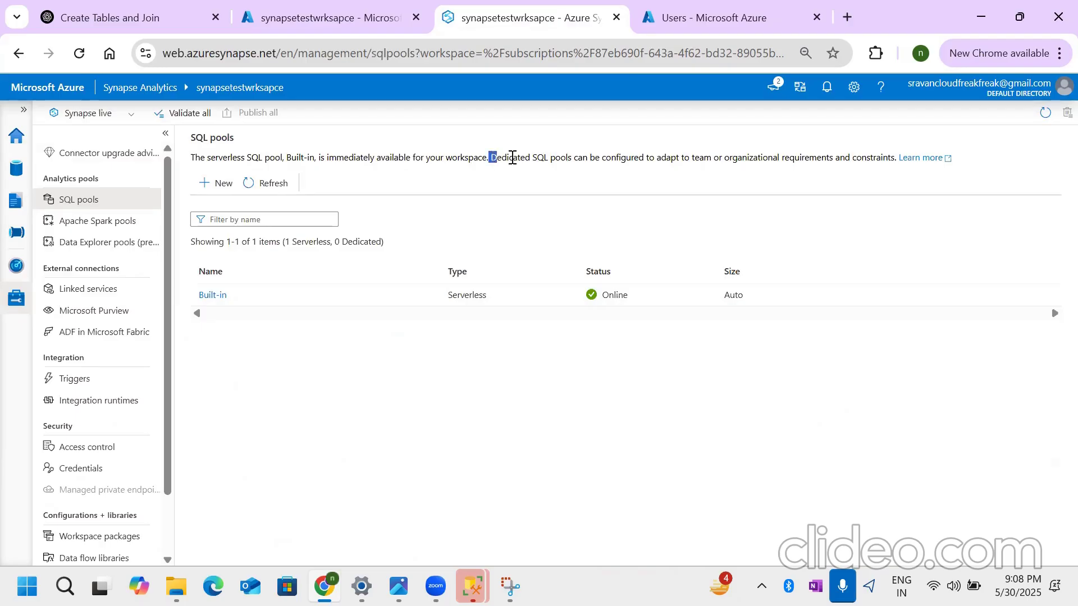
drag(512, 158, 579, 159)
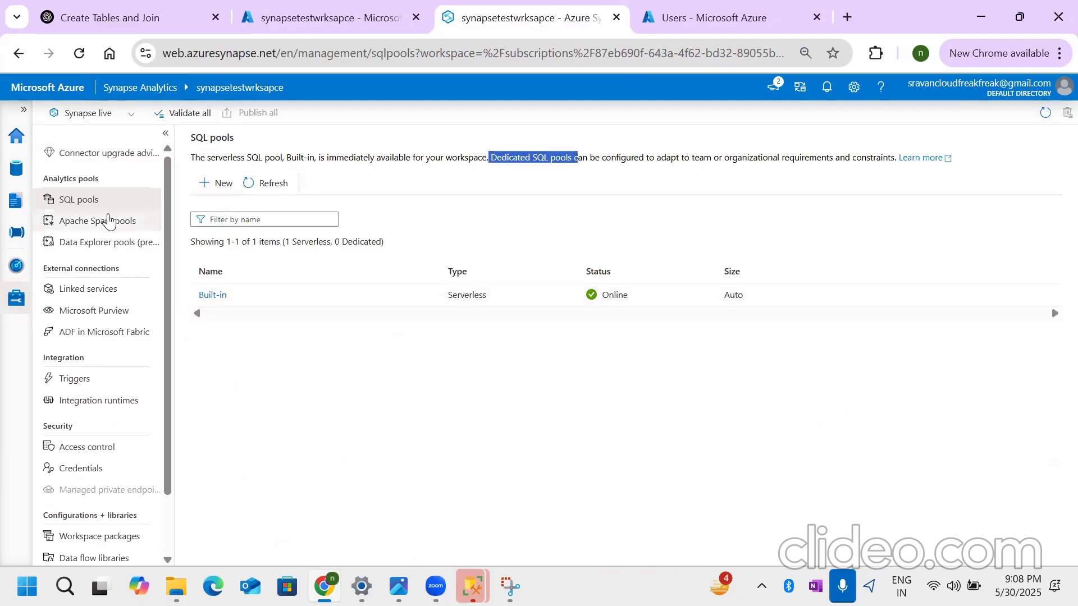
click(104, 221)
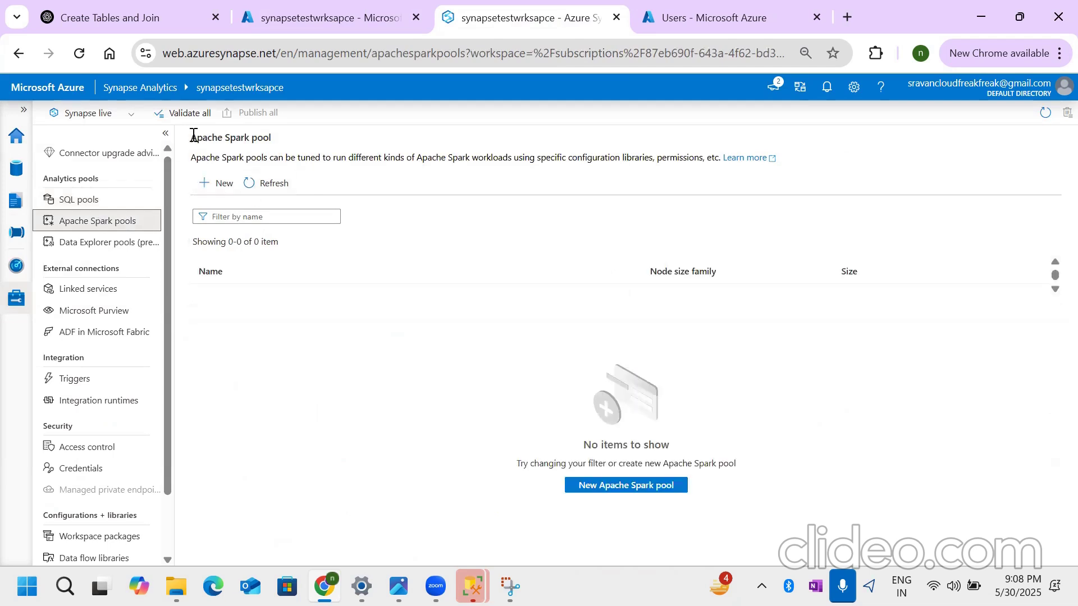
drag(192, 136, 273, 138)
- Examine the basic settings for a new Apache Spark pool, including its name and number of nodes, and close the form without creating it
click(221, 185)
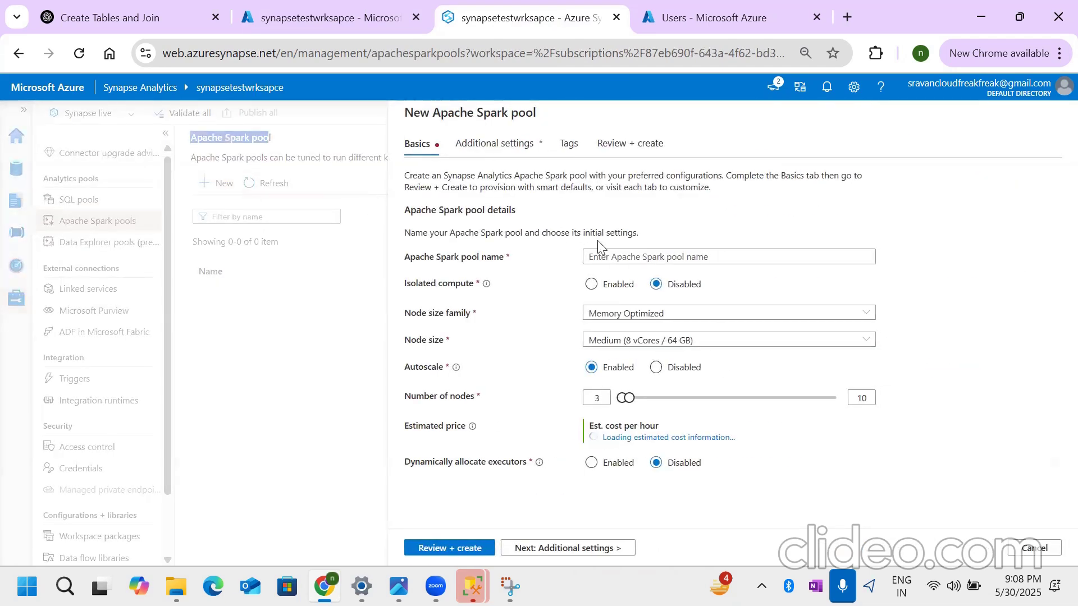
click(623, 255)
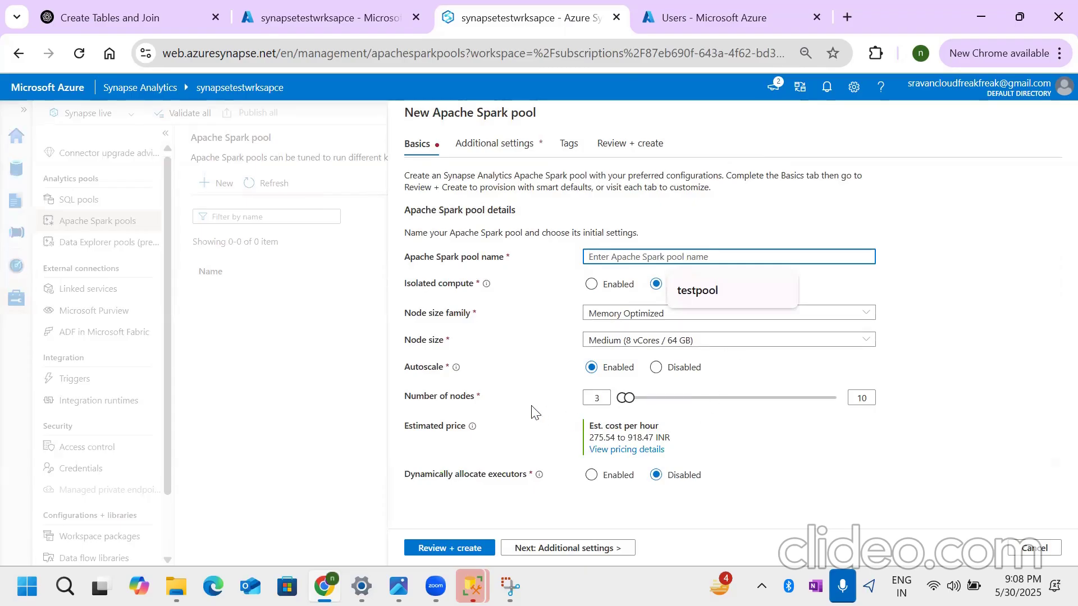
double_click(596, 398)
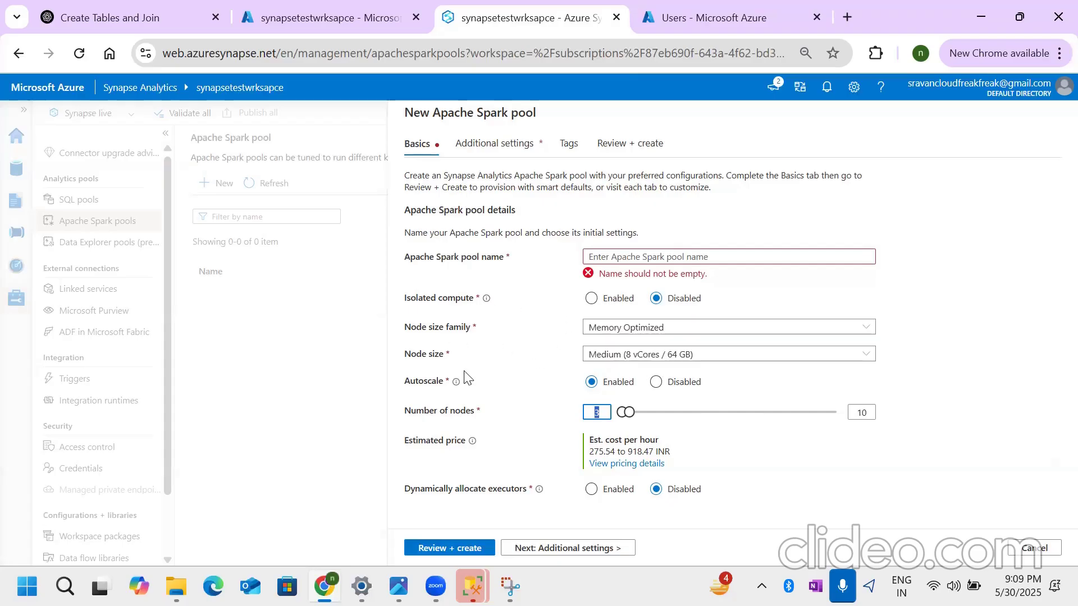
click(1036, 548)
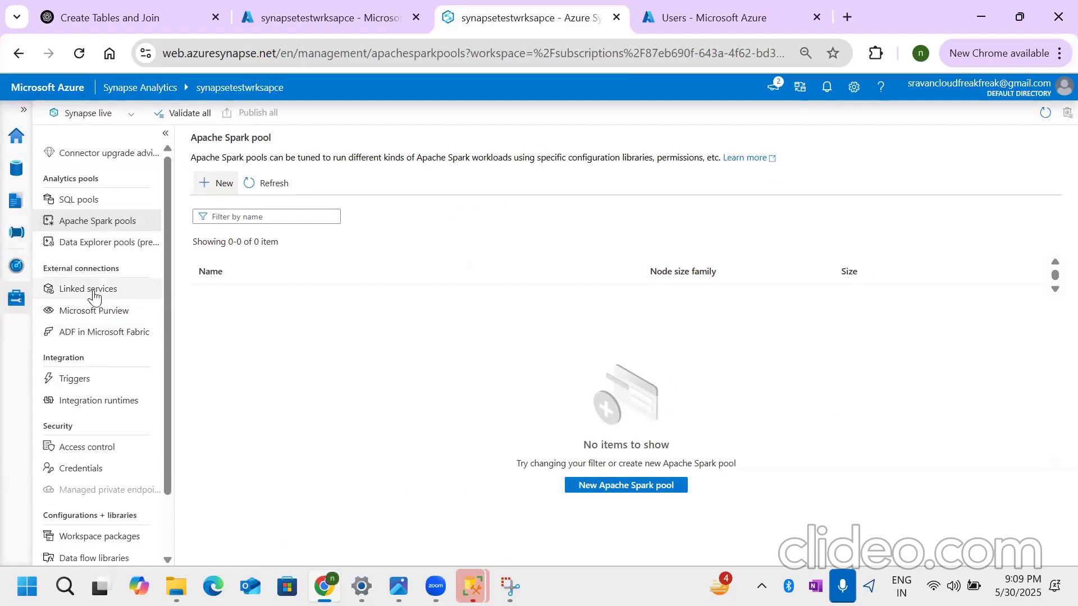
- Show the workspace's linked services with the heading highlighted and view the ADF in Microsoft Fabric page
click(133, 293)
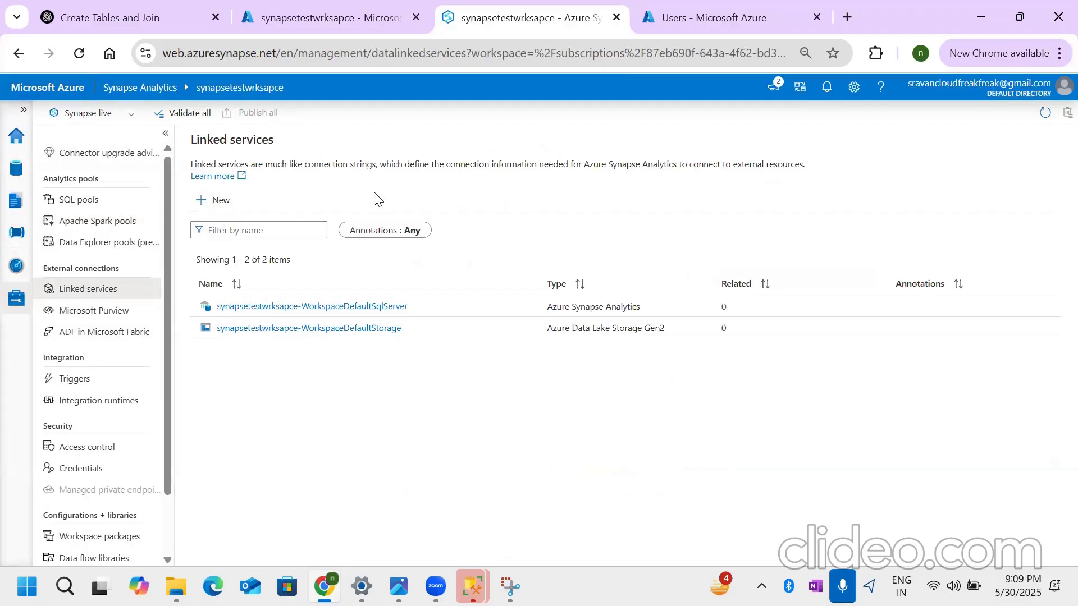
drag(193, 140, 283, 141)
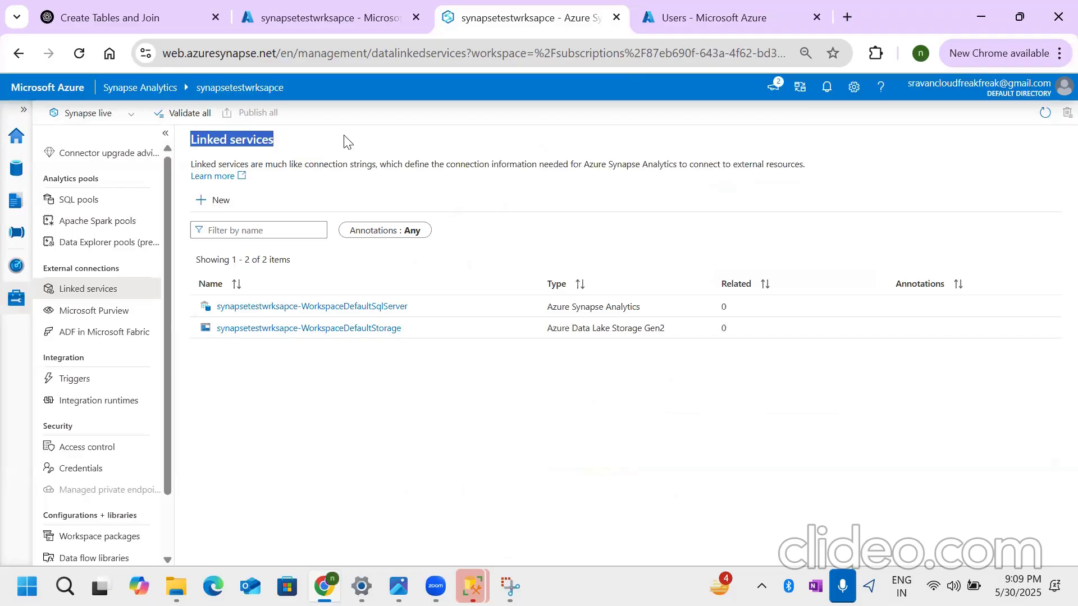
click(110, 335)
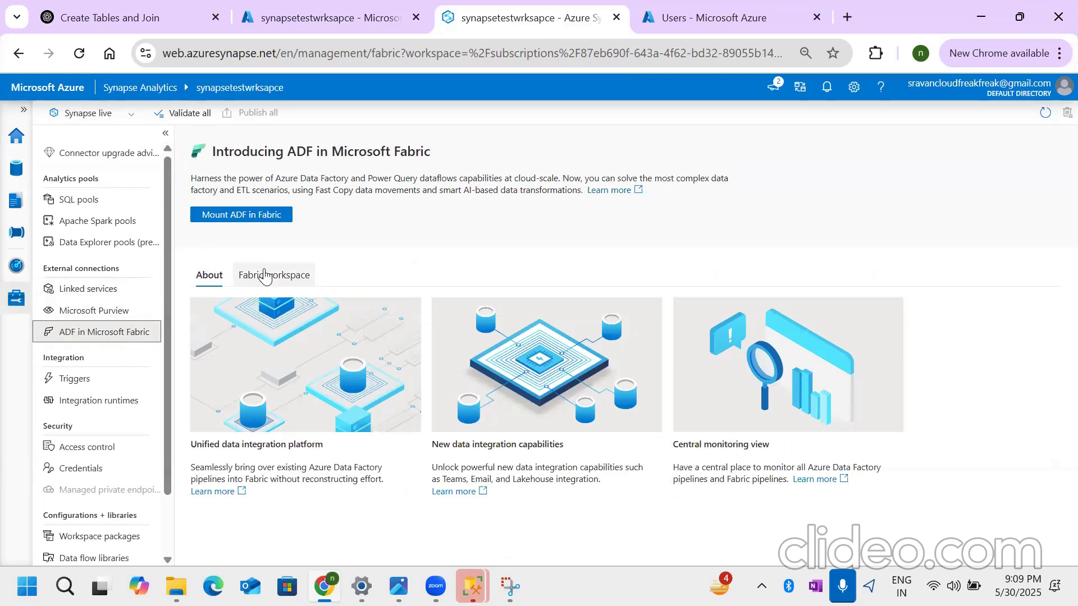
- Examine the available types for a new trigger on the Triggers page and cancel without creating one
click(79, 378)
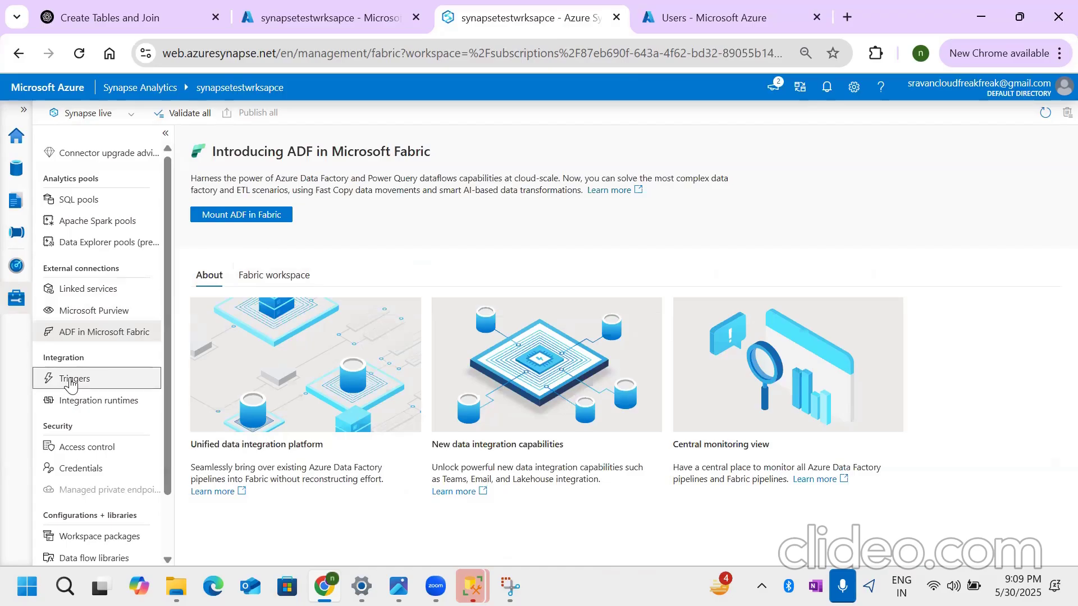
click(213, 189)
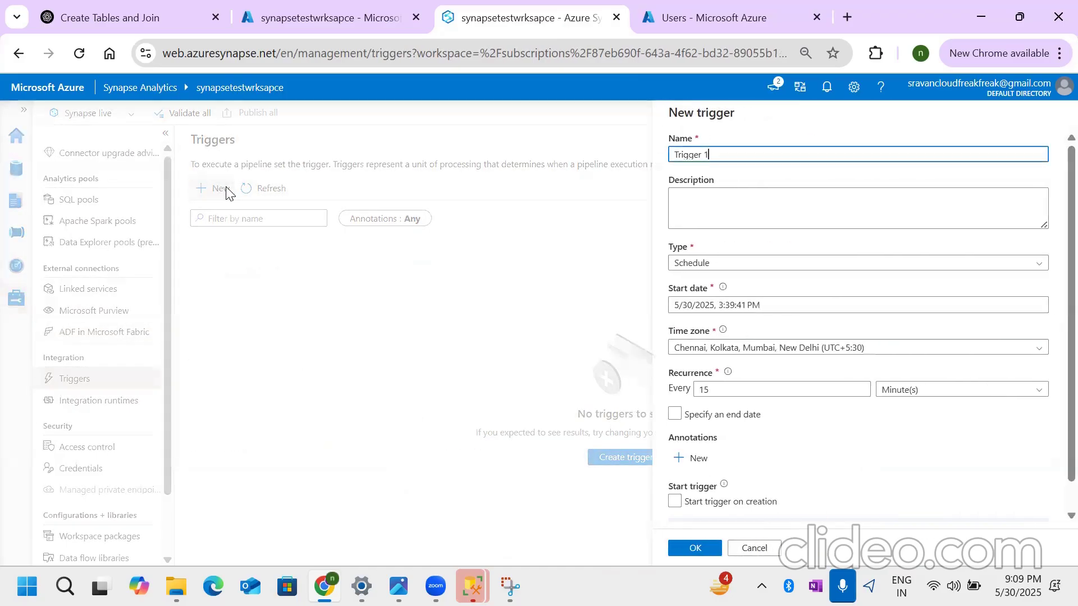
click(744, 261)
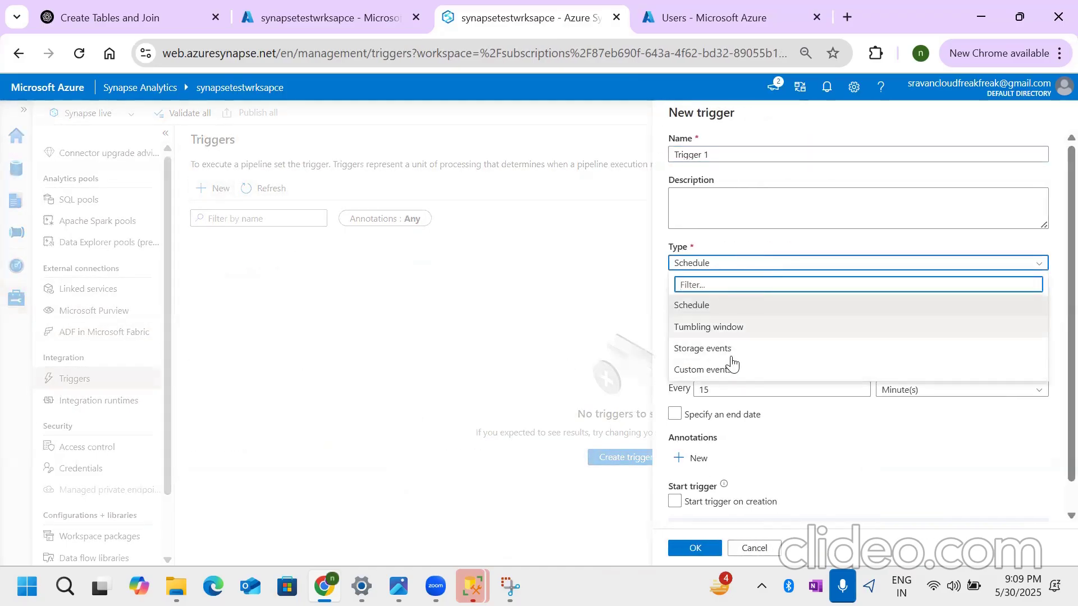
click(755, 549)
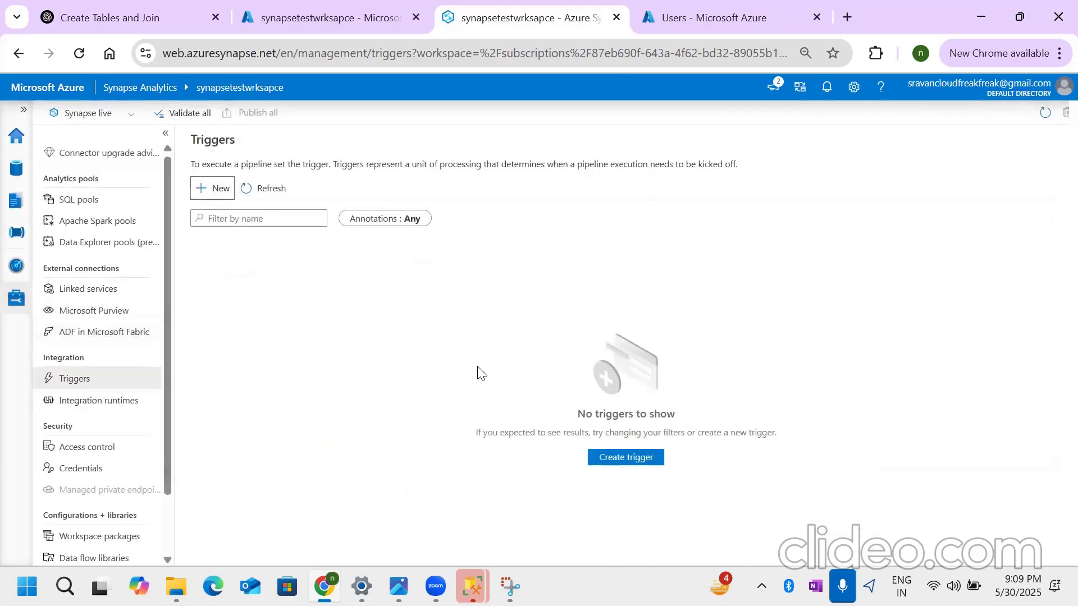
- View the integration runtimes and the setup options for a new one, and cancel the setup
click(122, 401)
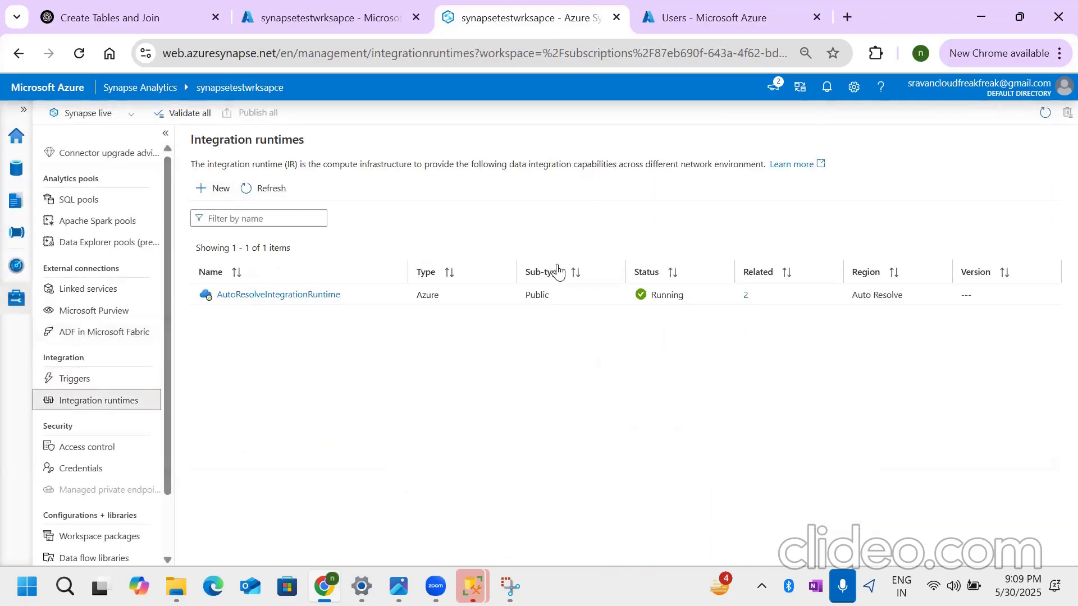
click(221, 189)
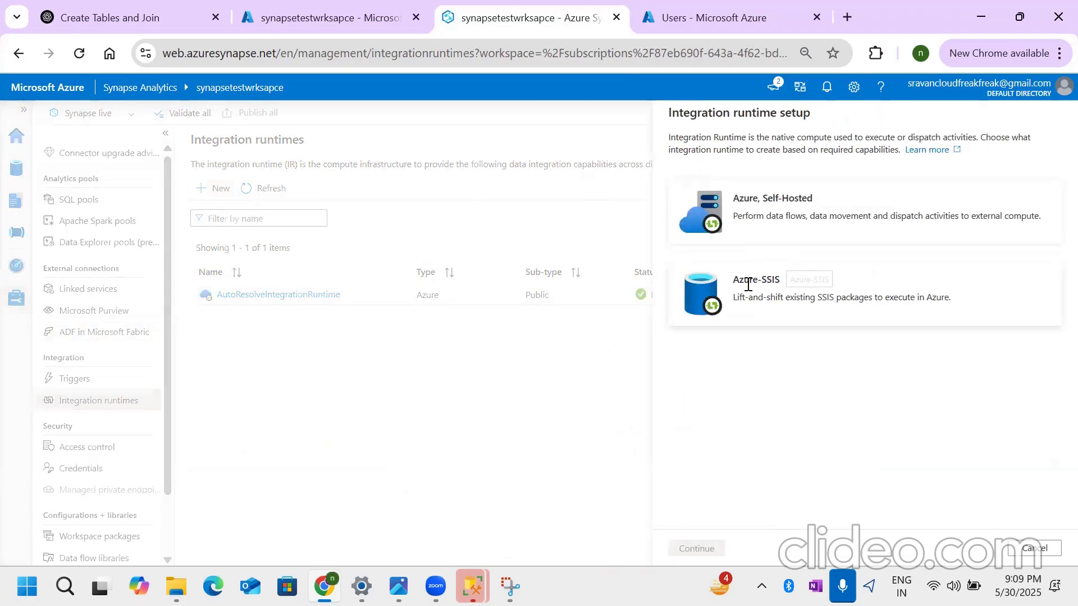
click(1047, 548)
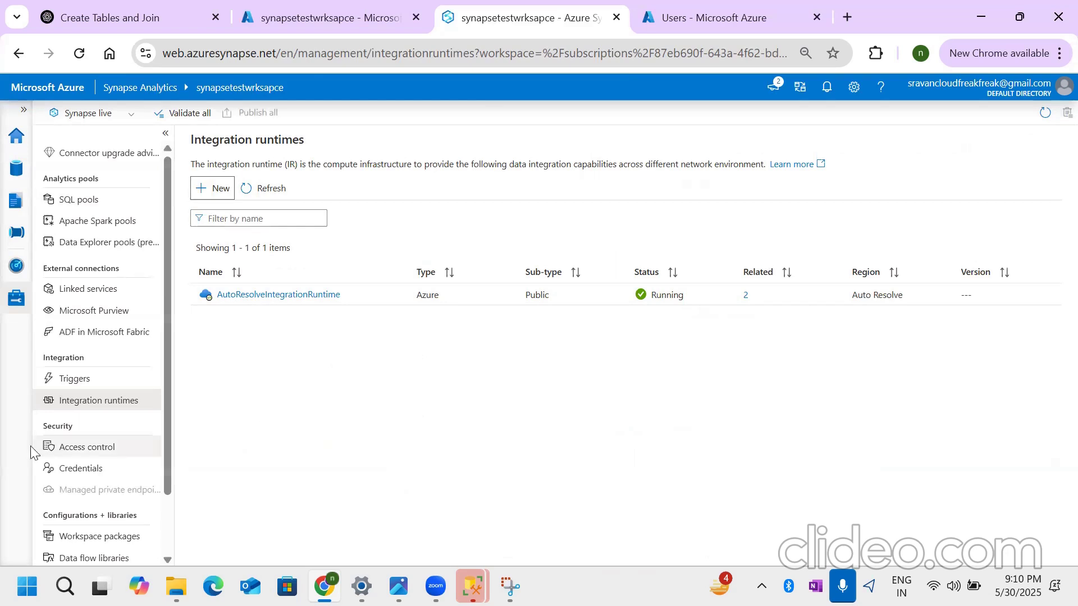
- Show the workspace's access control assignments and open the synapsegen2datawrk storage account in the Azure portal for comparison
click(69, 447)
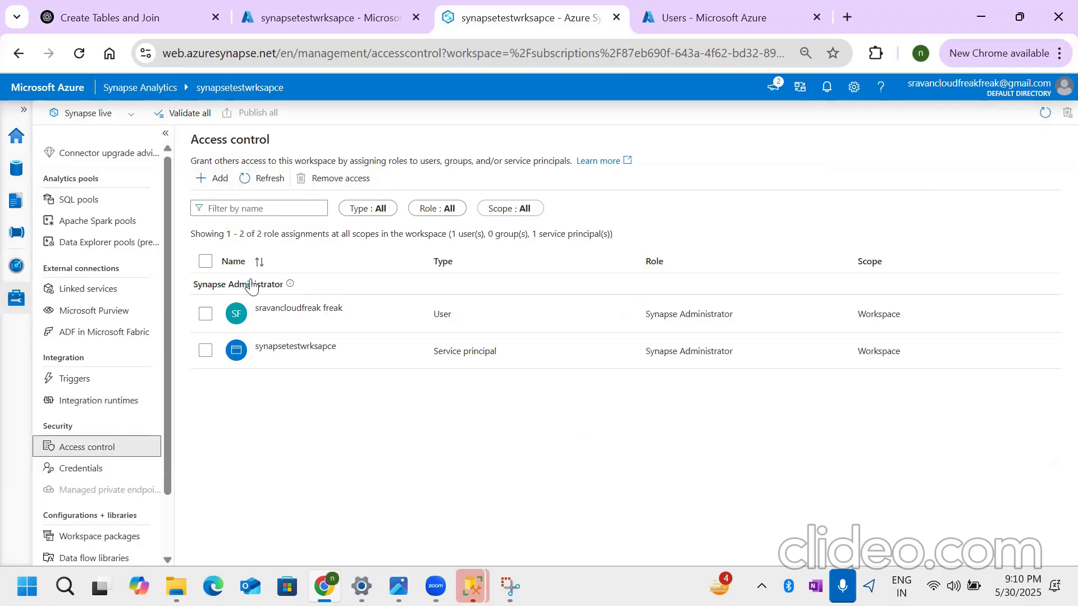
click(676, 28)
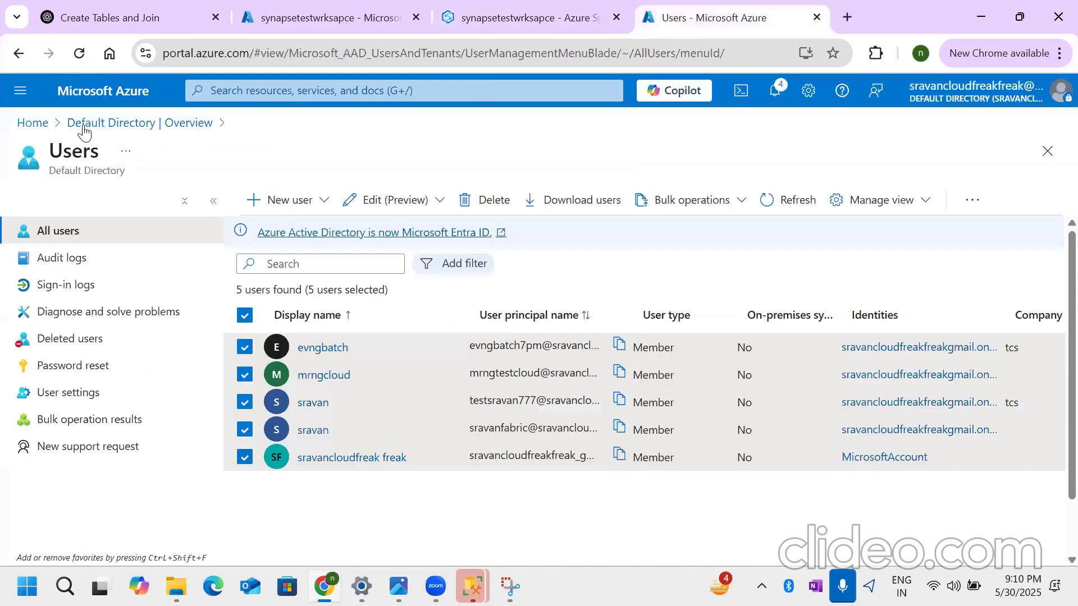
click(35, 123)
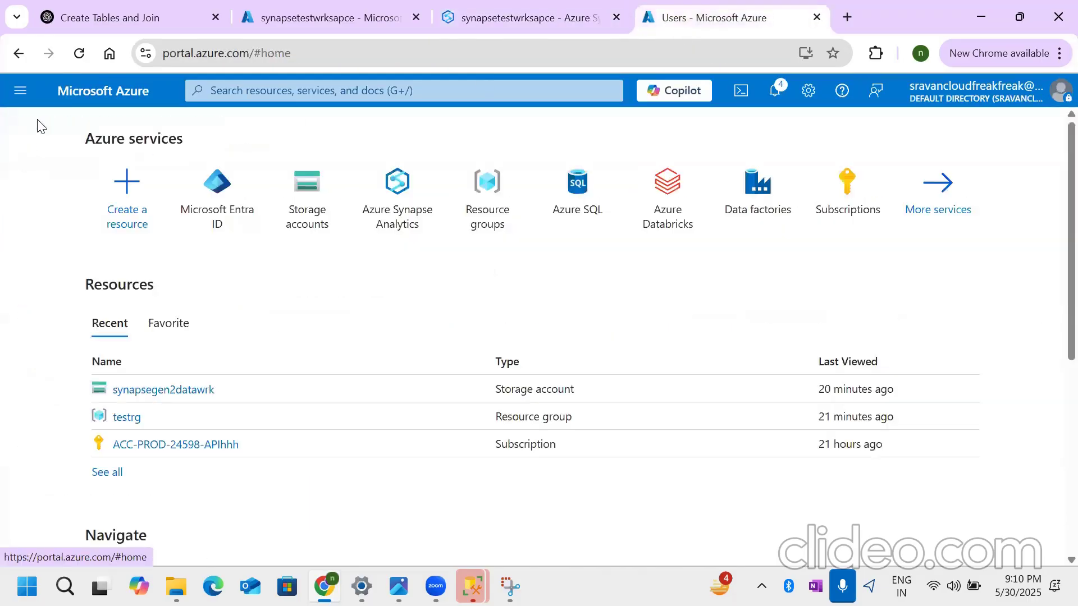
click(320, 208)
click(132, 359)
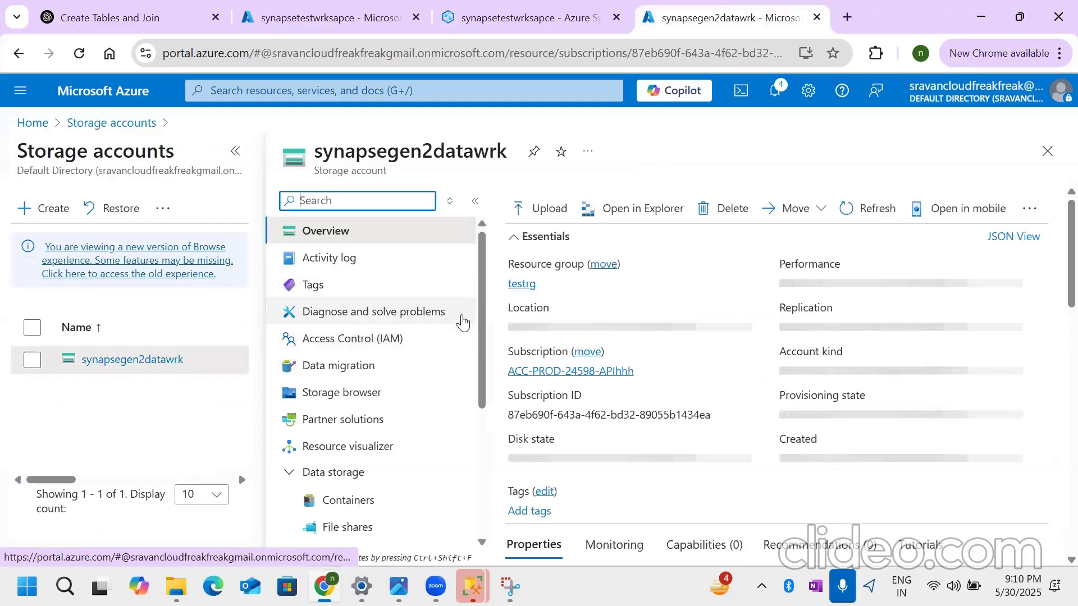
- Return to Synapse Studio and start a workspace-scoped role assignment with the Synapse Contributor role
click(456, 23)
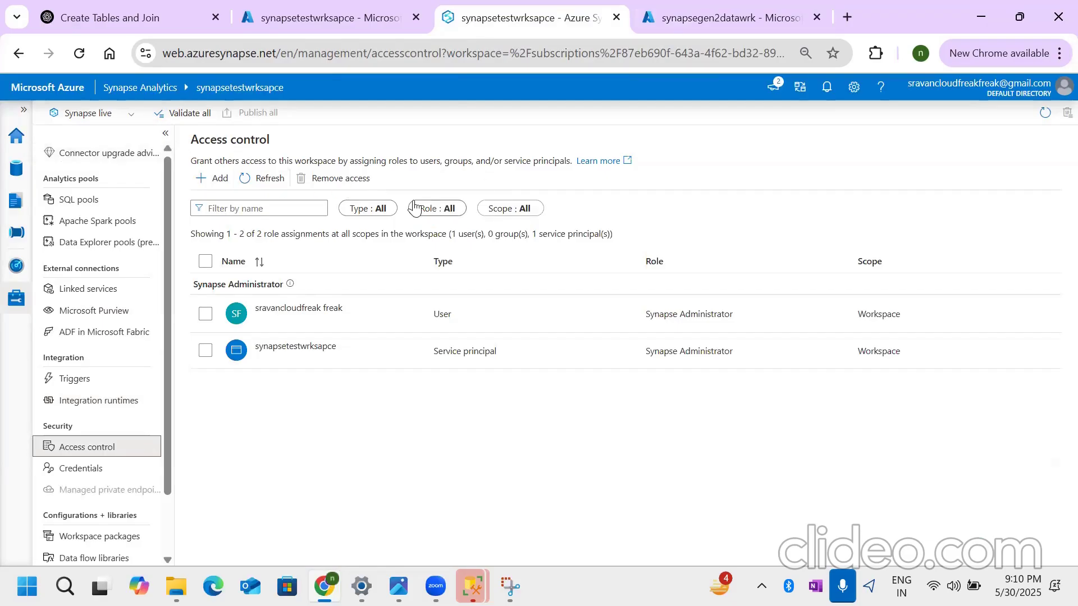
click(213, 178)
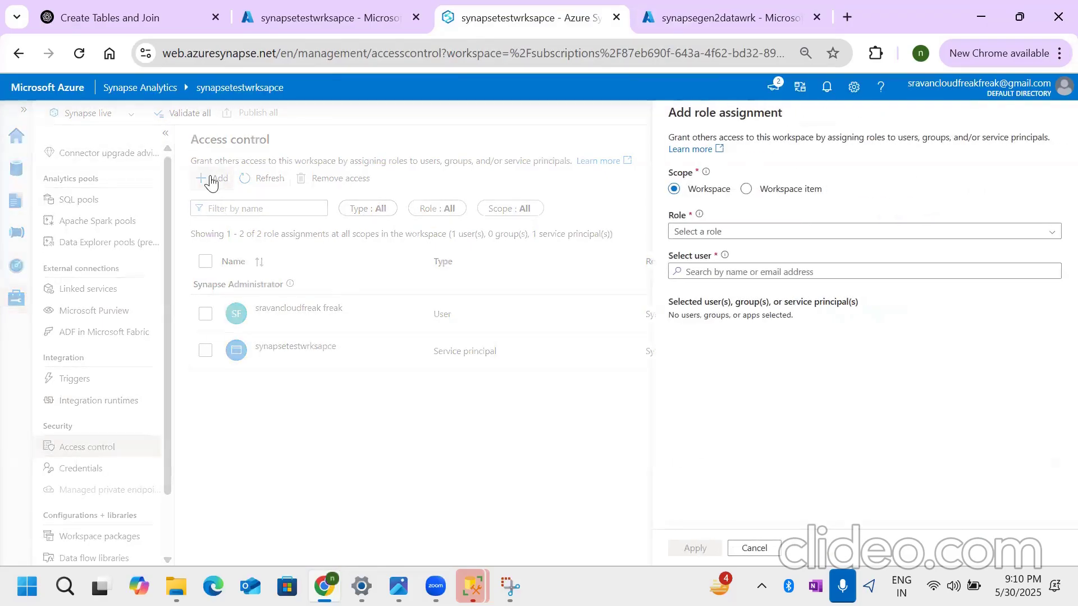
click(730, 235)
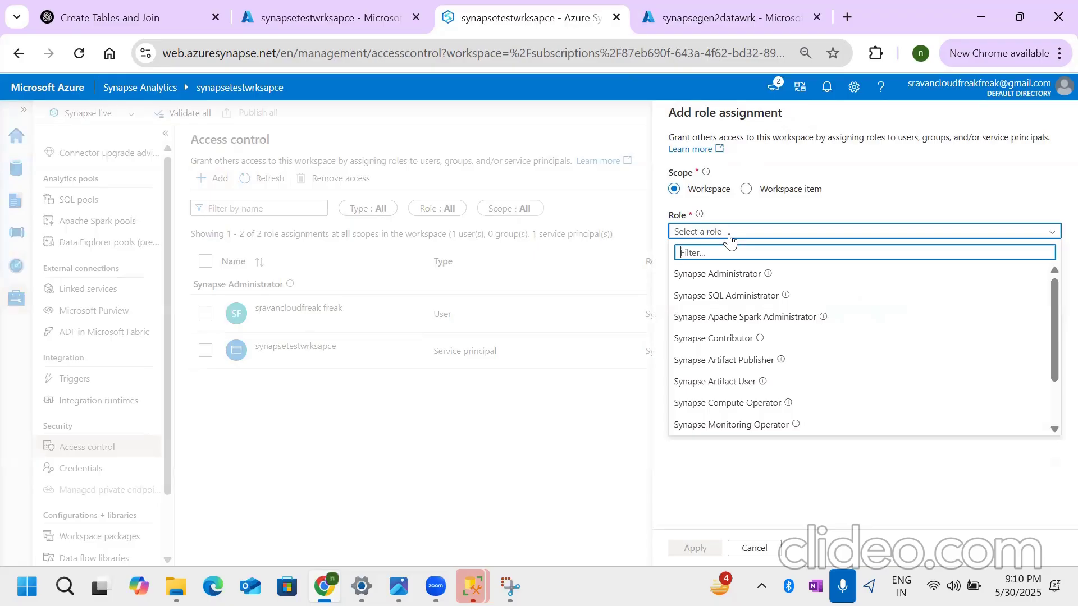
text(con)
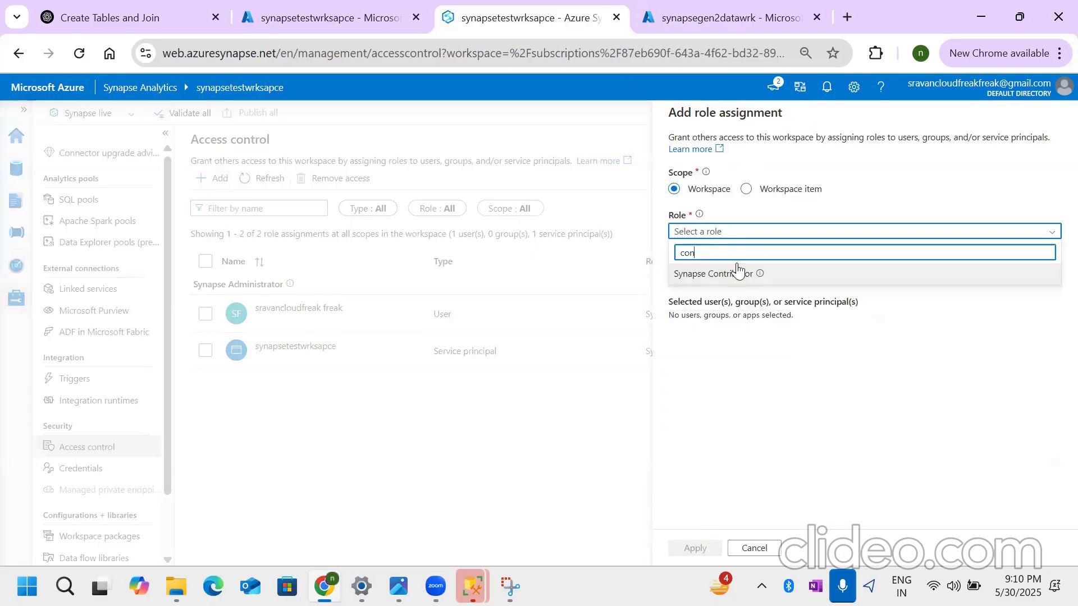
click(720, 273)
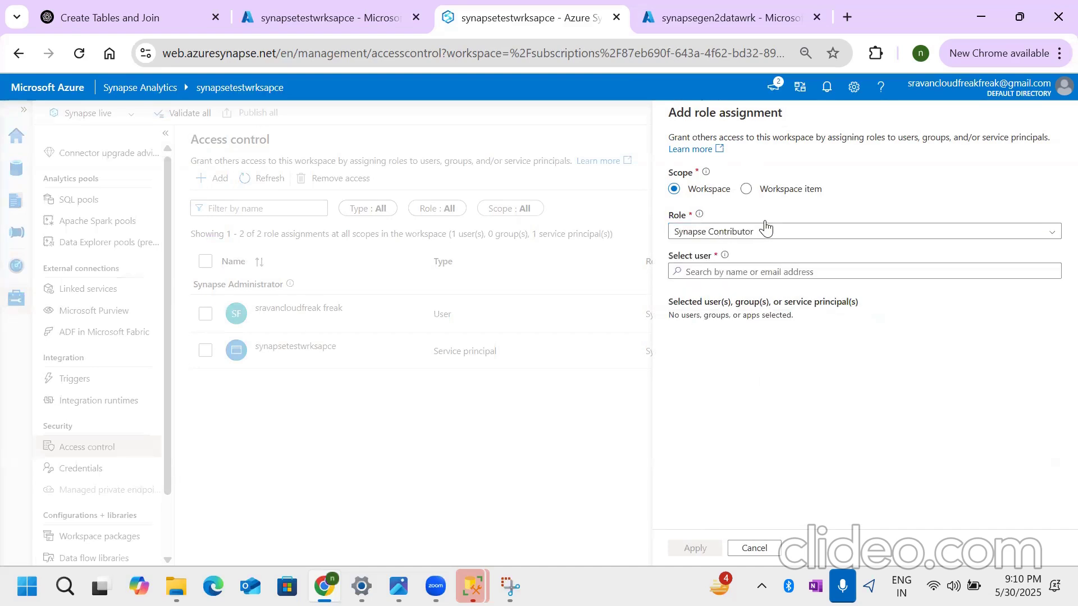
- Switch to the Azure portal and view the role assignments under Access Control (IAM) for synapsegen2datawrk
click(693, 18)
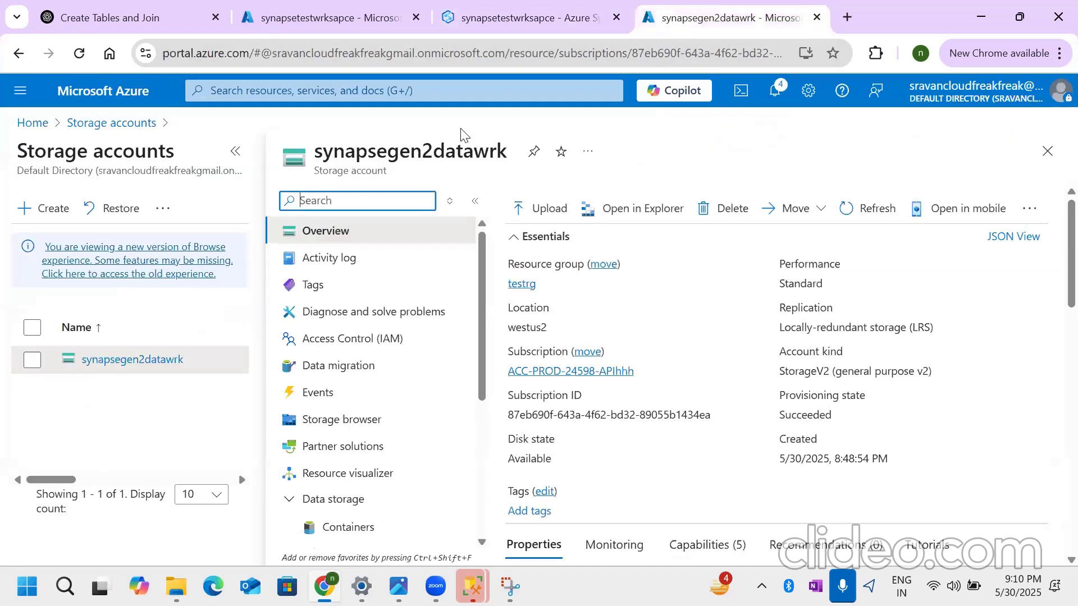
click(365, 339)
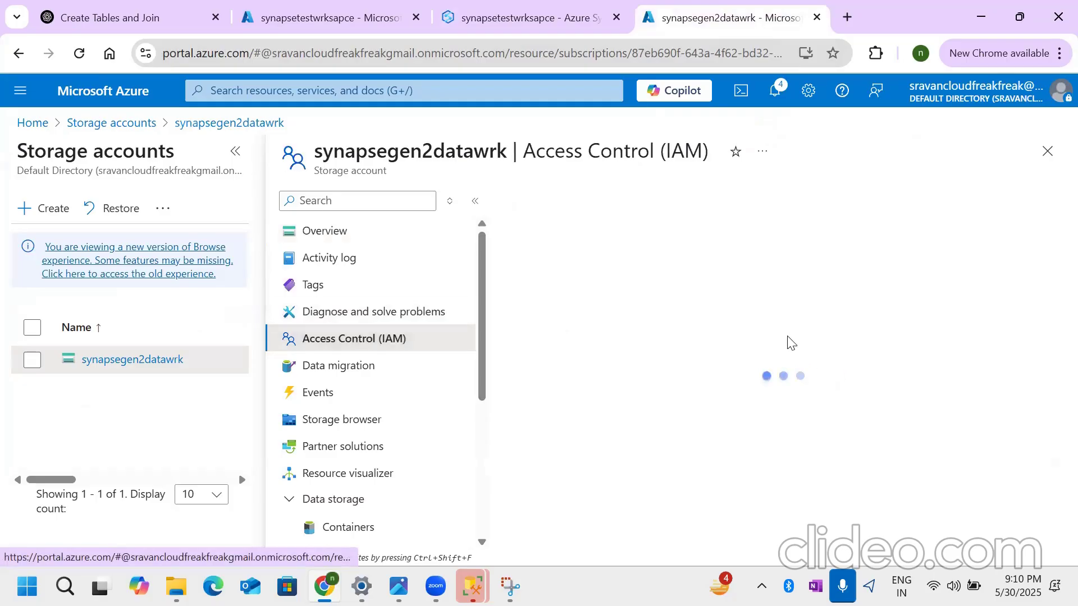
click(593, 247)
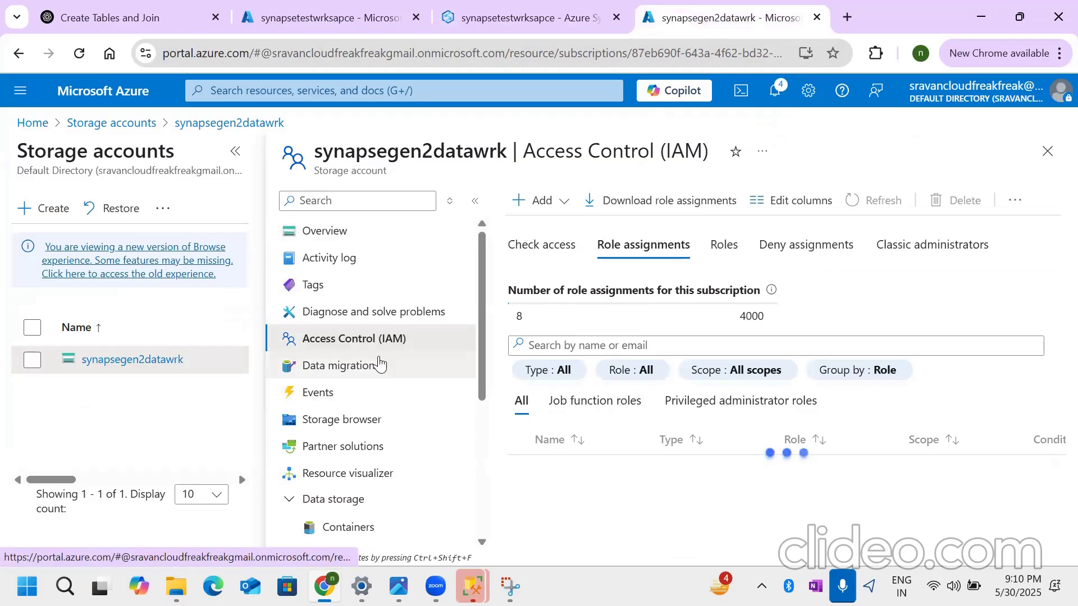
- Return to Synapse Studio and add two directory users to the Synapse Contributor assignment by searching for their name
click(457, 26)
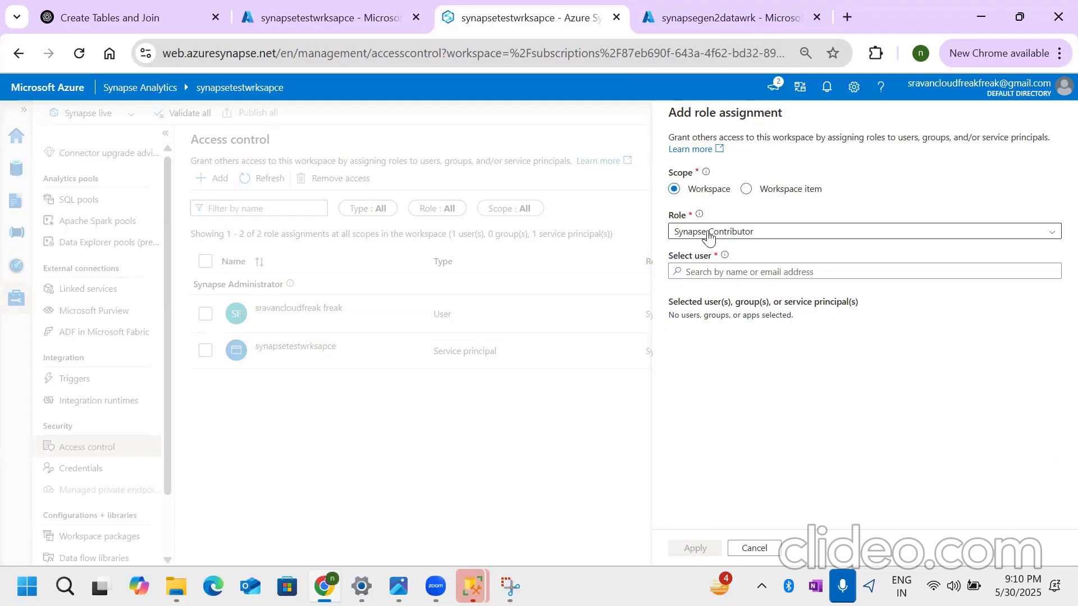
click(761, 271)
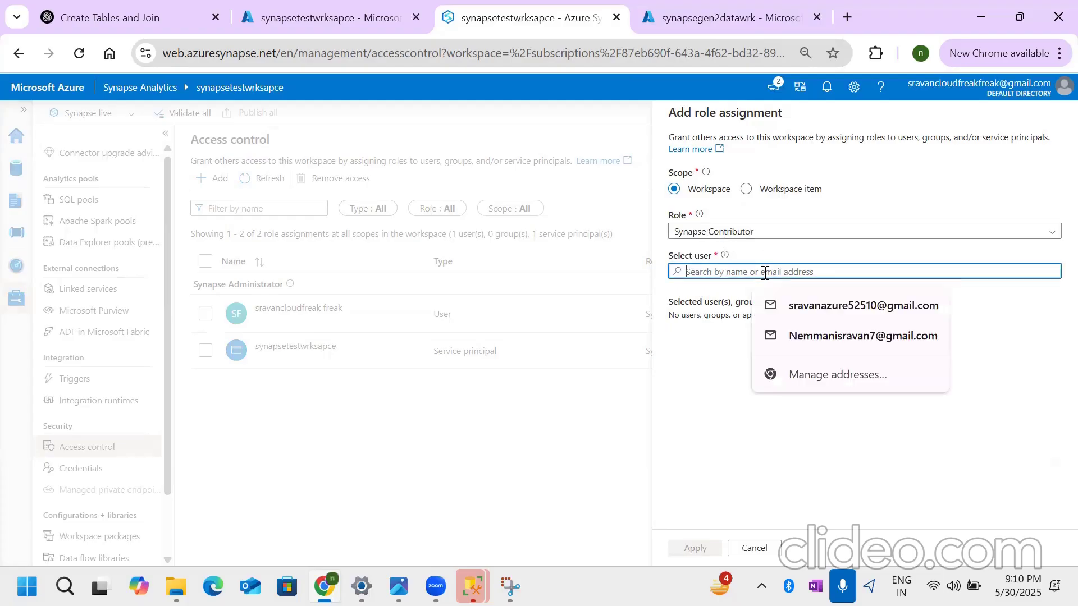
text(sravan)
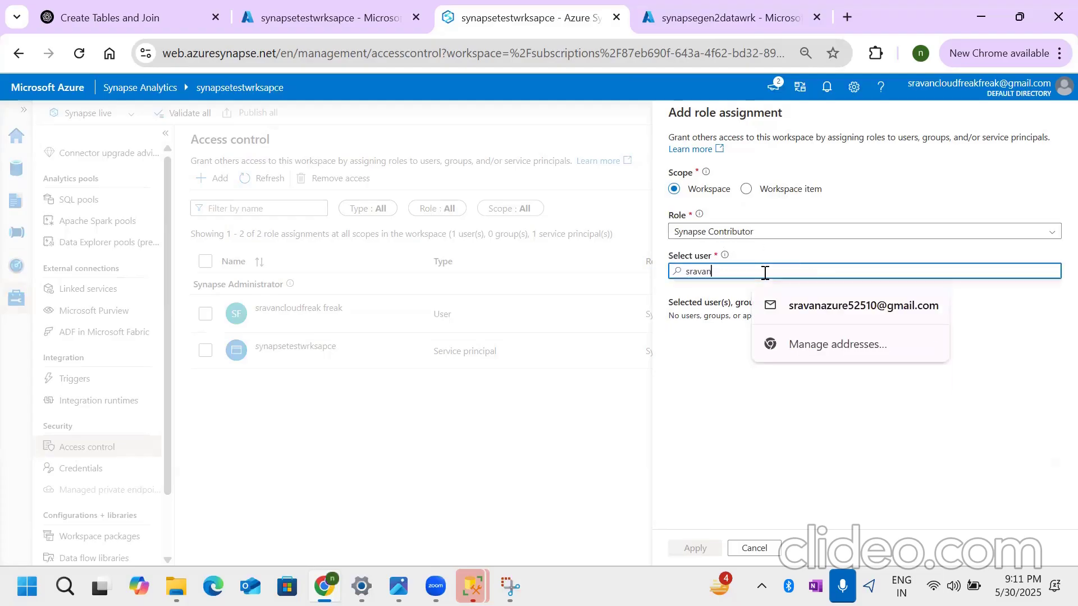
click(729, 322)
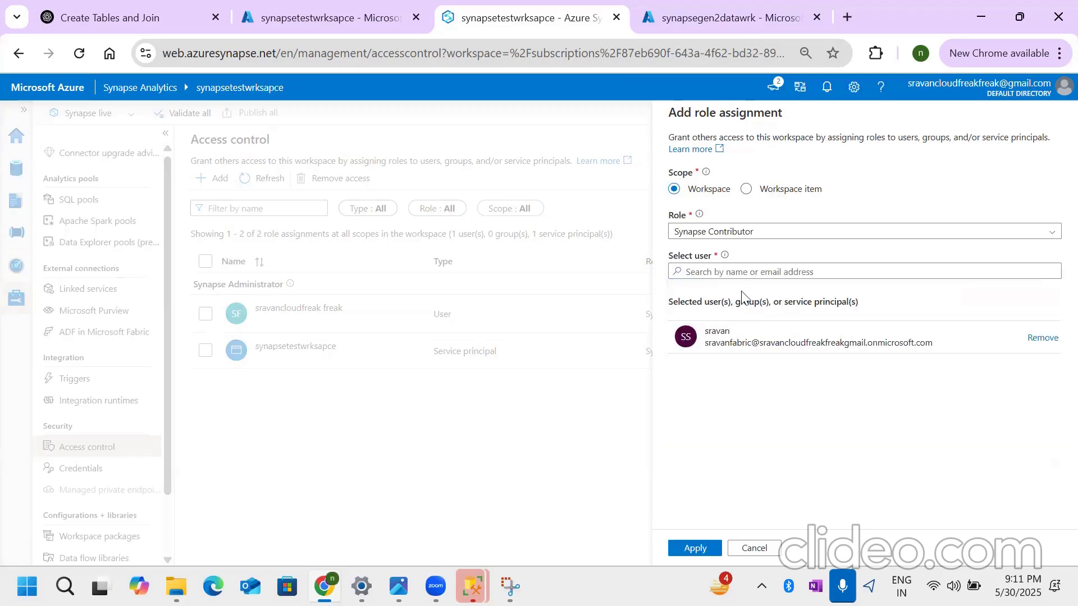
click(741, 270)
text(sra)
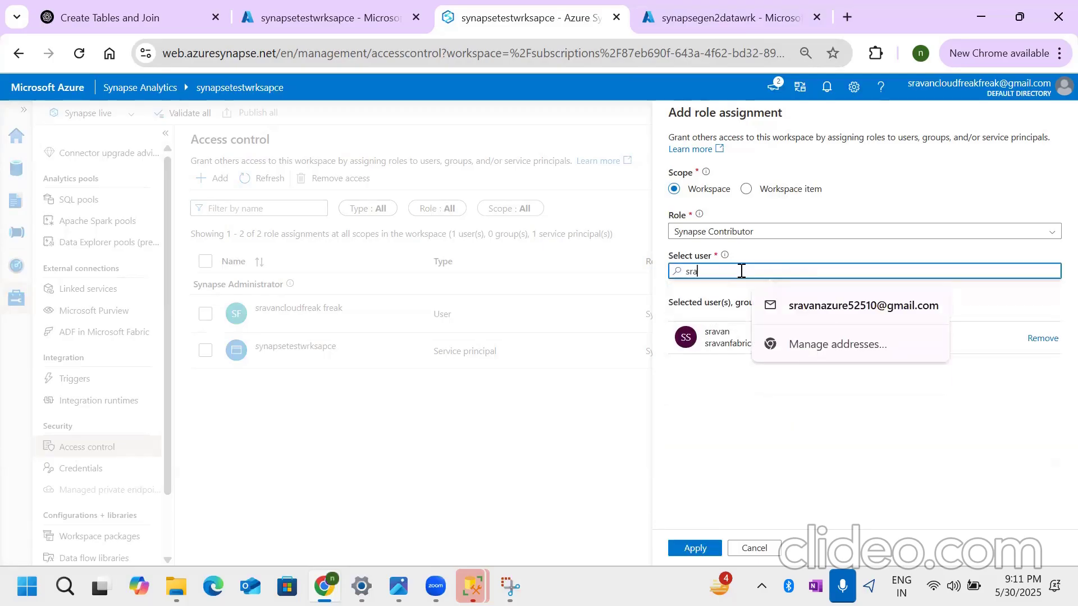
click(730, 353)
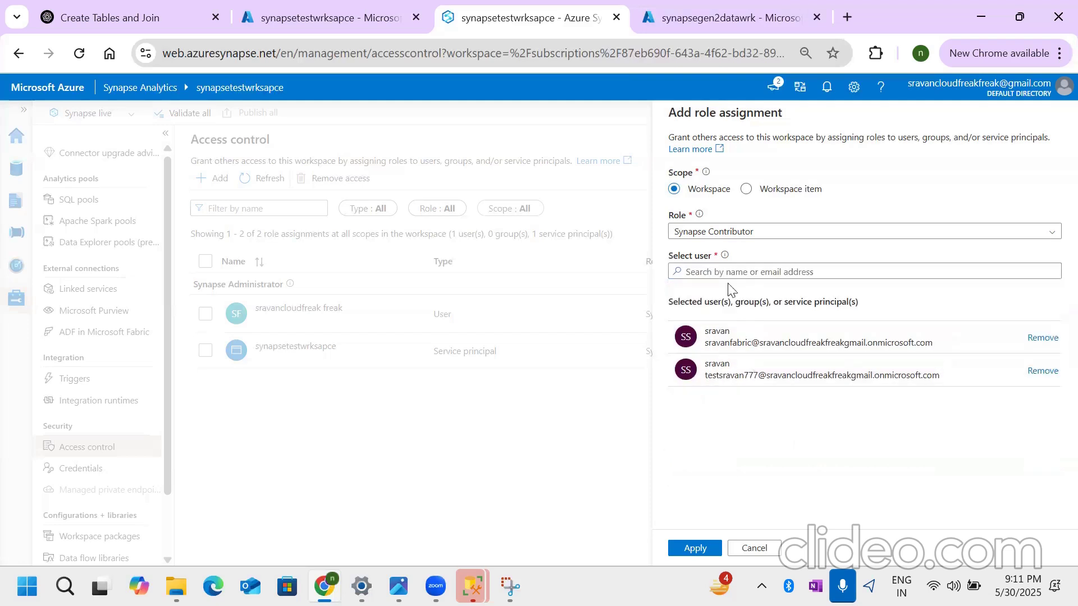
- Search for and add the DukeProject service principal, and apply the Synapse Contributor role to all selected principals
click(727, 264)
text(sravan)
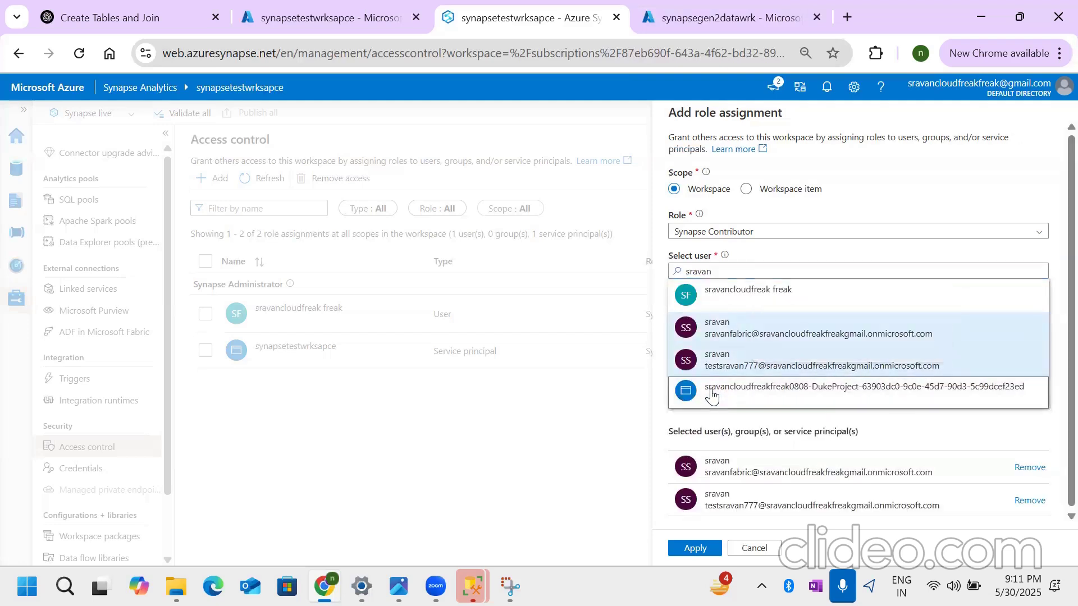
click(711, 392)
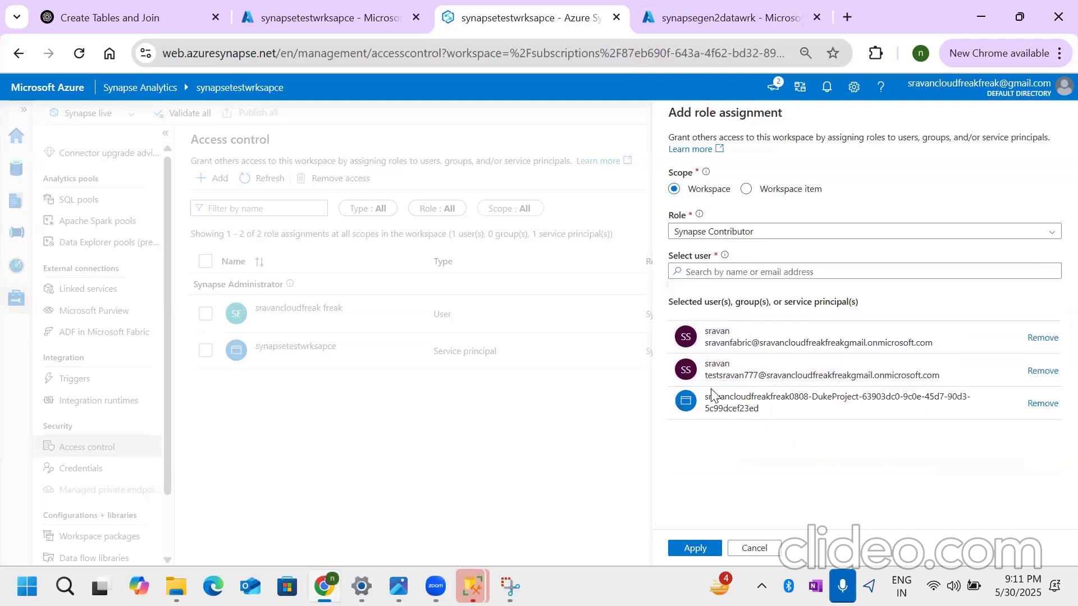
click(694, 548)
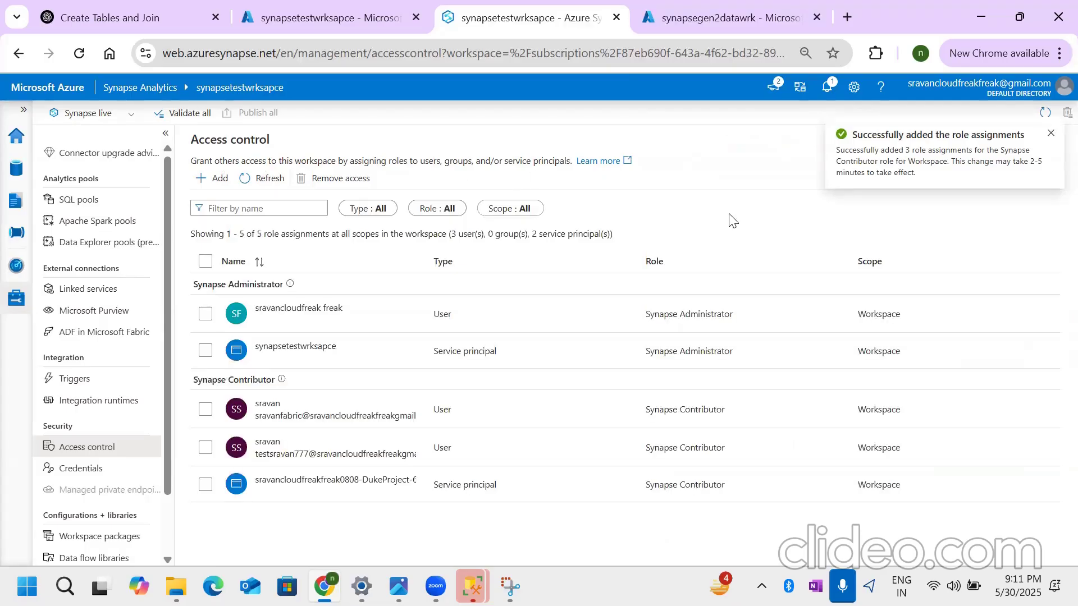
drag(444, 161, 472, 158)
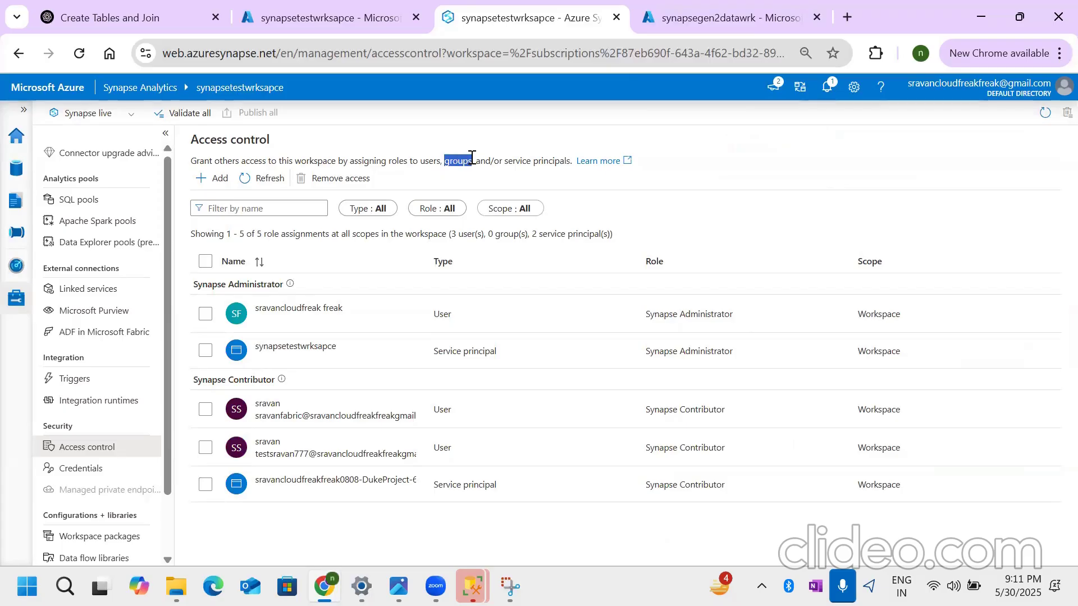
drag(420, 161, 572, 161)
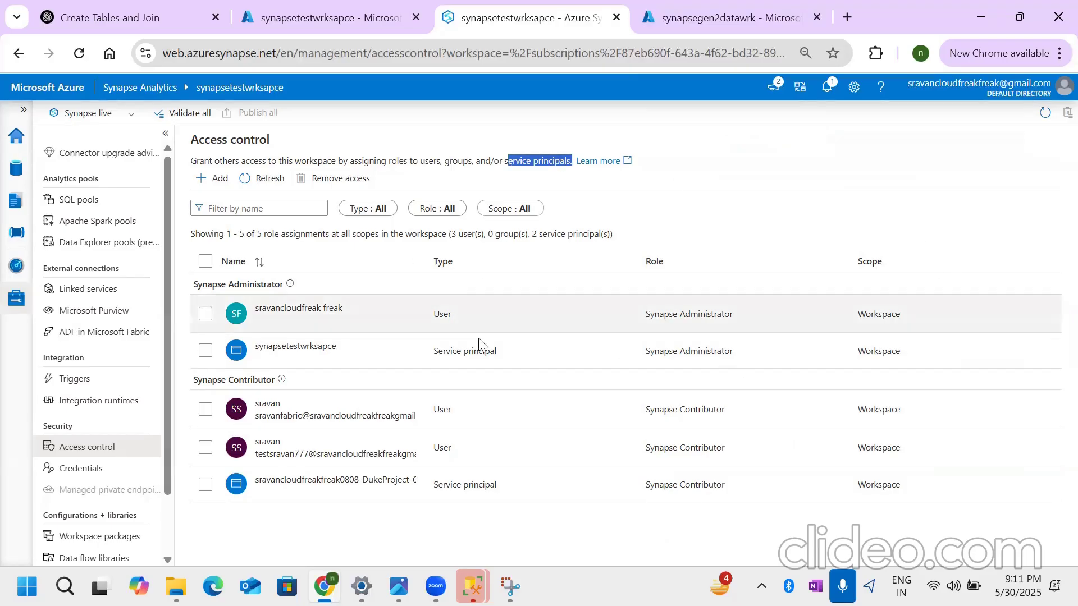
- View the Apache Spark configurations page and its new-configuration form, and close the form without creating anything
scroll(147, 494, down, 1)
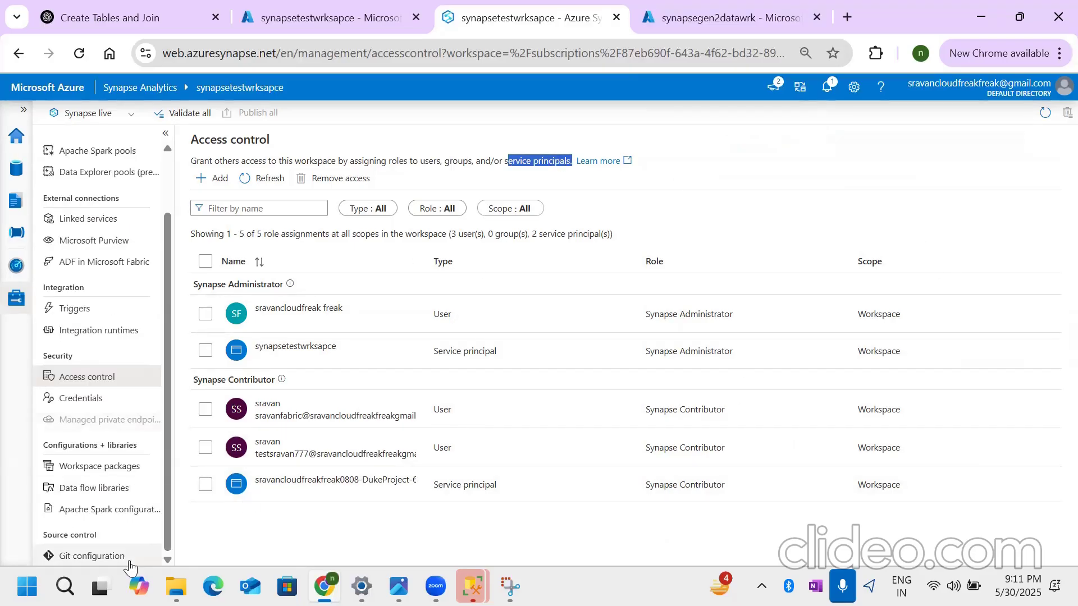
click(93, 511)
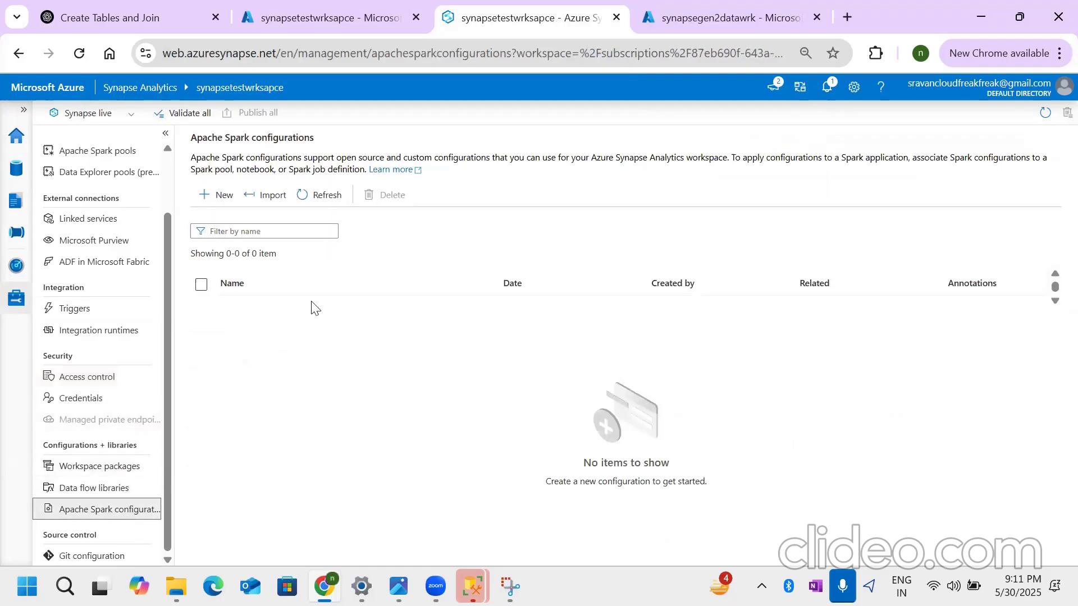
click(219, 196)
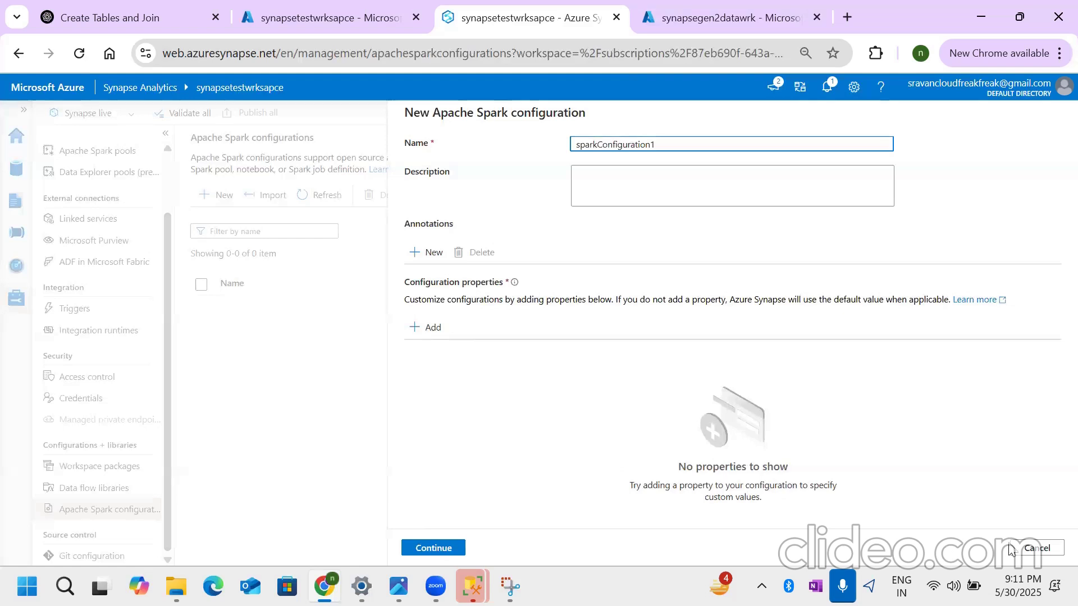
click(1030, 549)
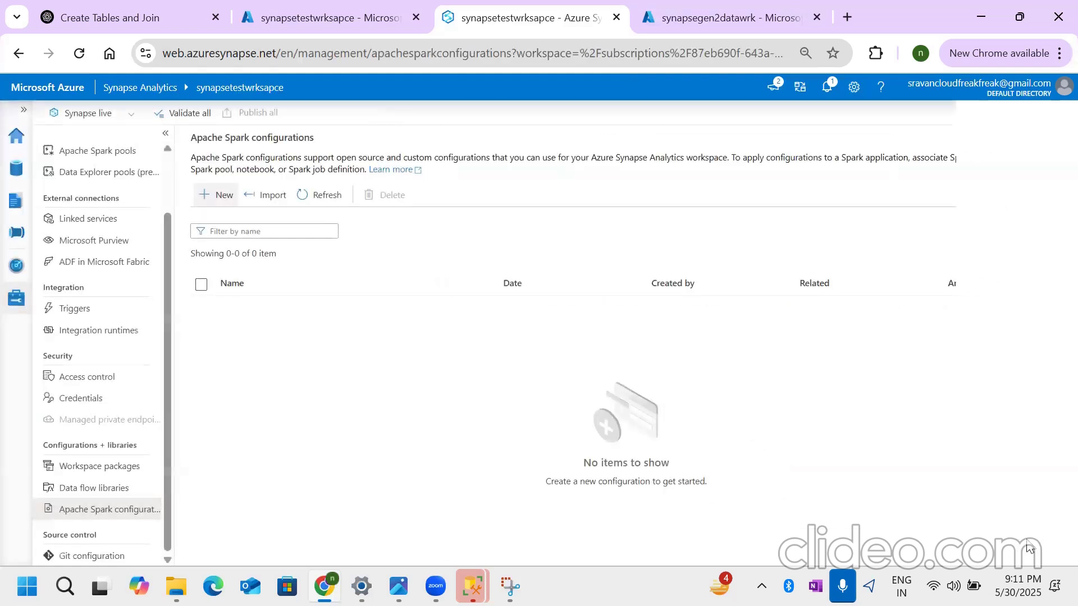
- Start configuring a Git repository with type Azure DevOps Git and the Default Directory as Microsoft Entra ID
click(92, 555)
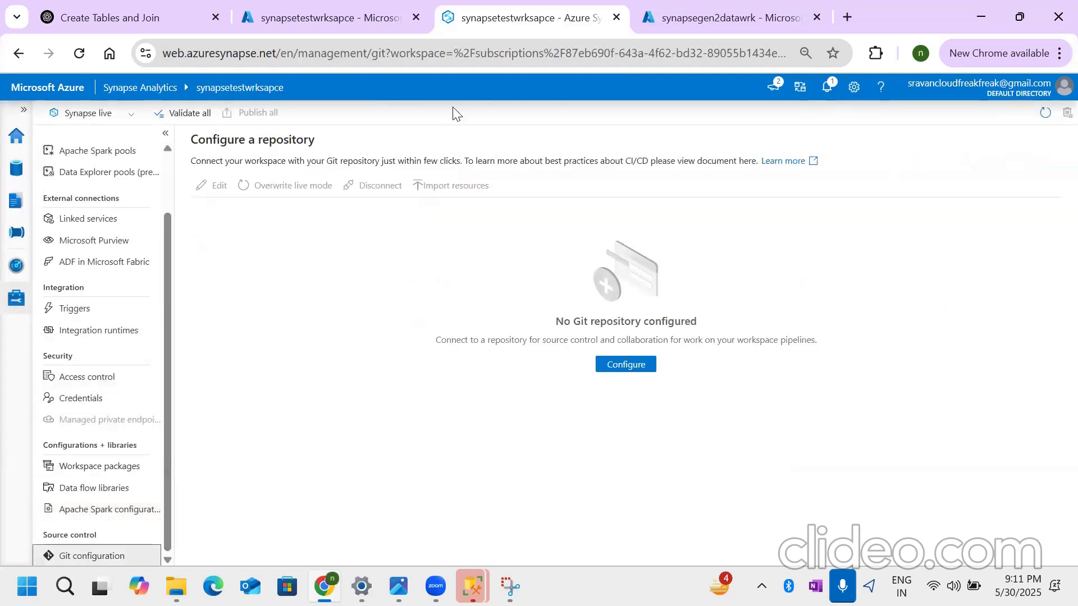
click(629, 366)
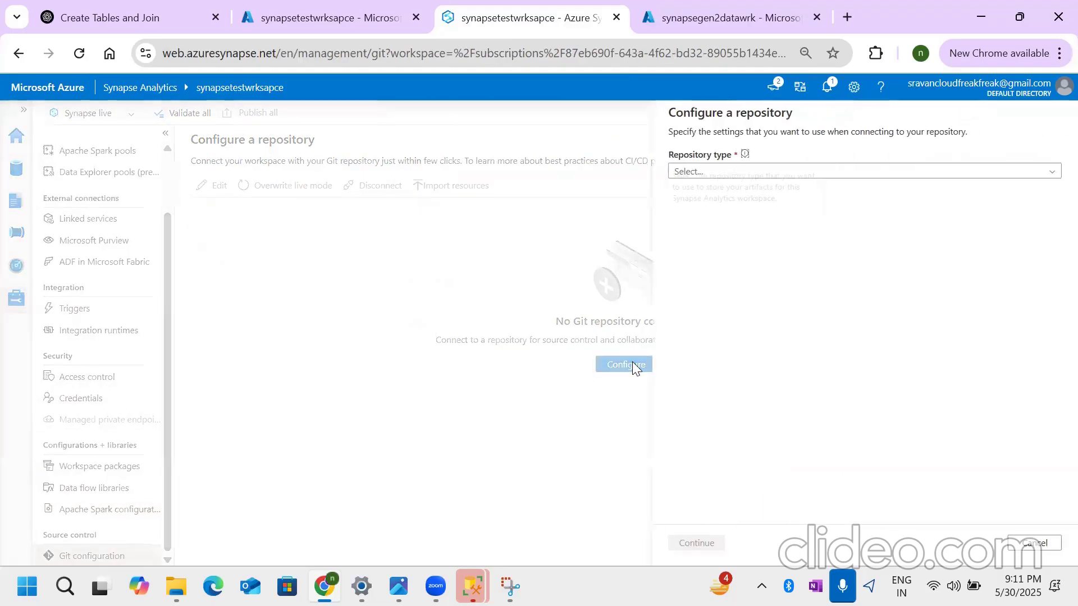
click(840, 175)
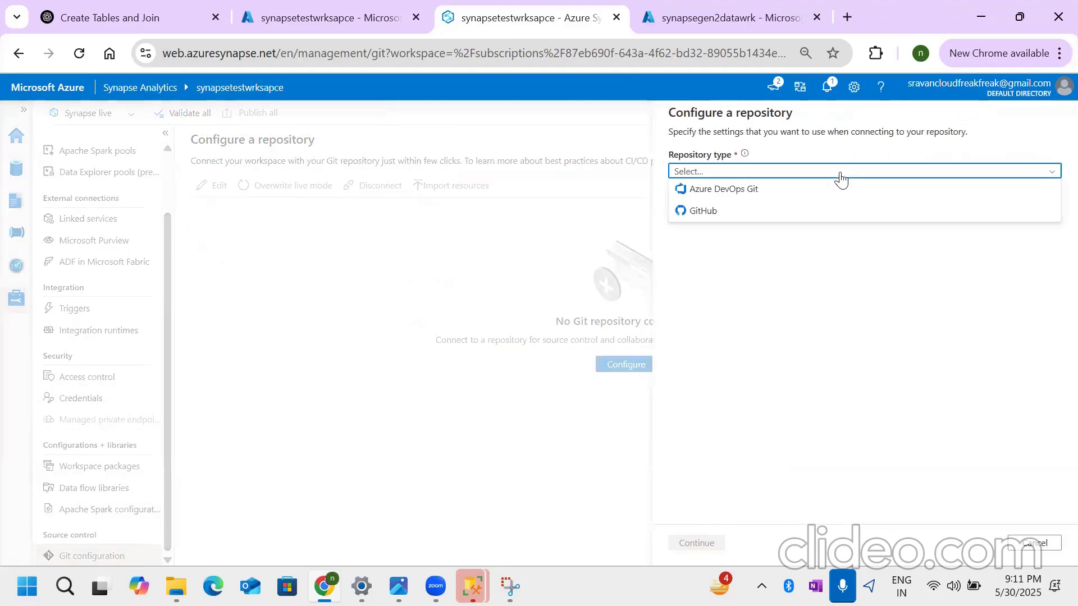
click(744, 189)
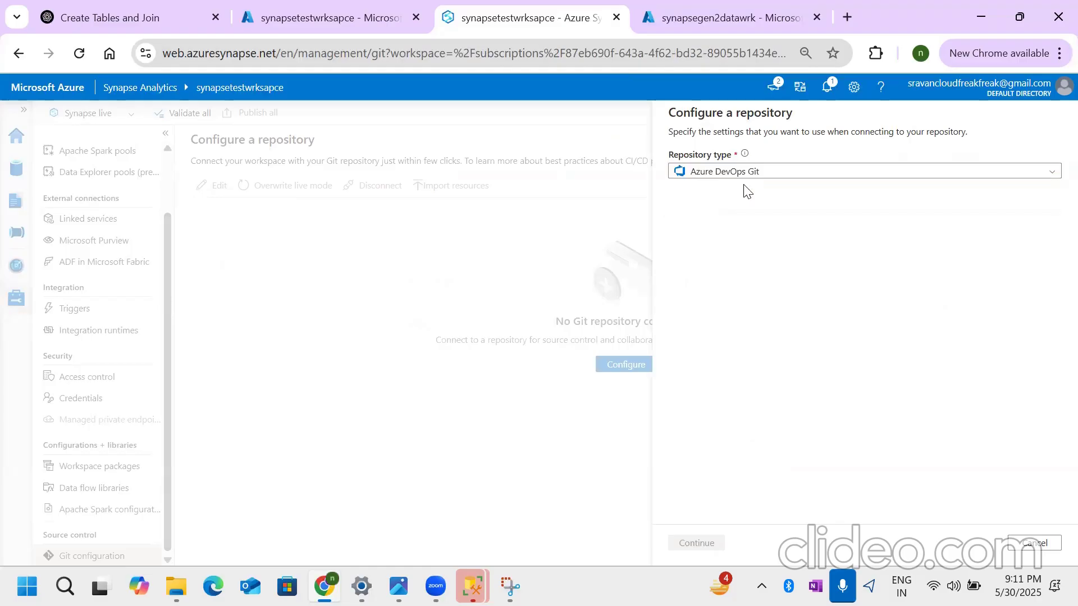
click(739, 240)
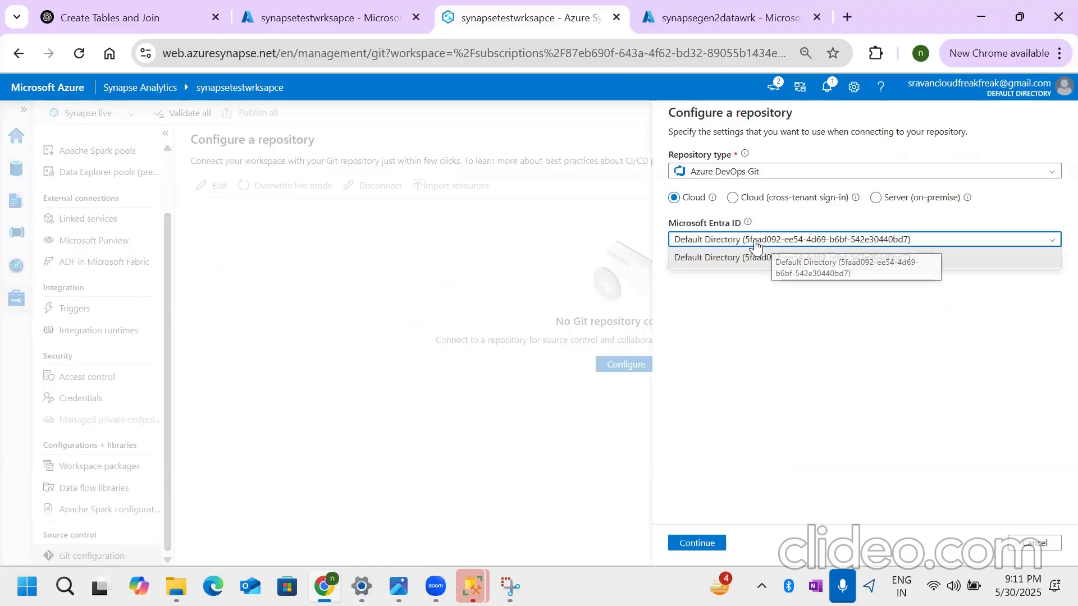
click(753, 258)
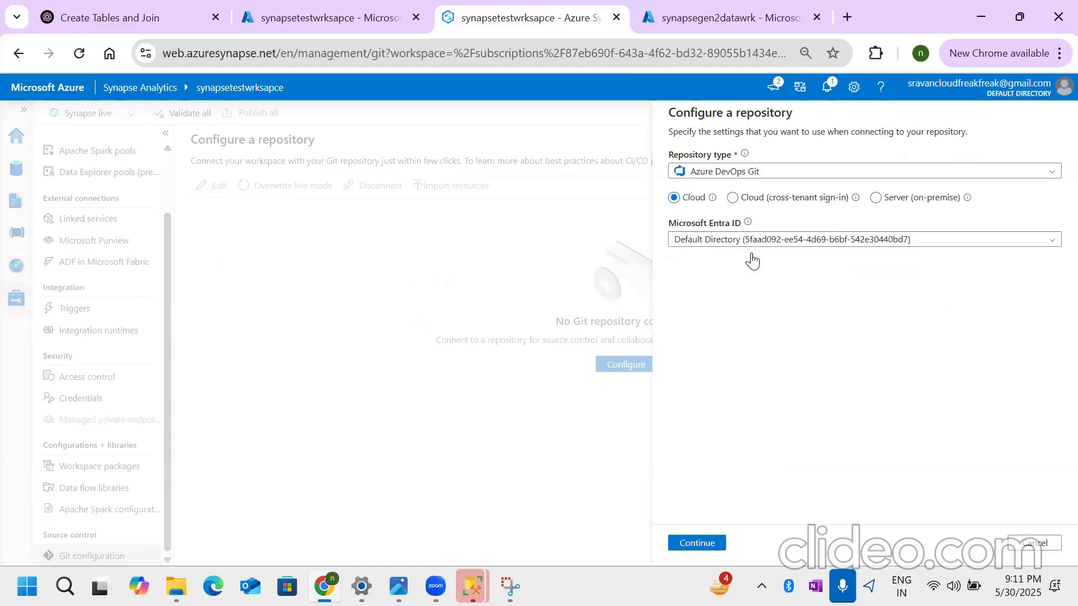
click(696, 543)
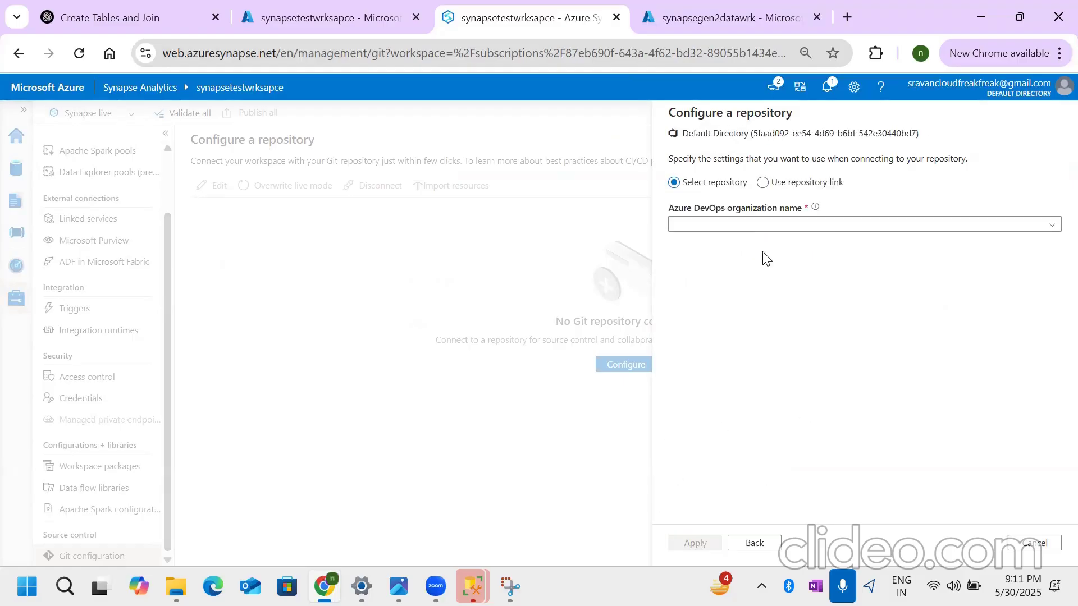
- Select the AzureDataEngineerTestPole organization, the TestPoleDataEngineer project and the TestPoleDataEngineer repository
click(764, 225)
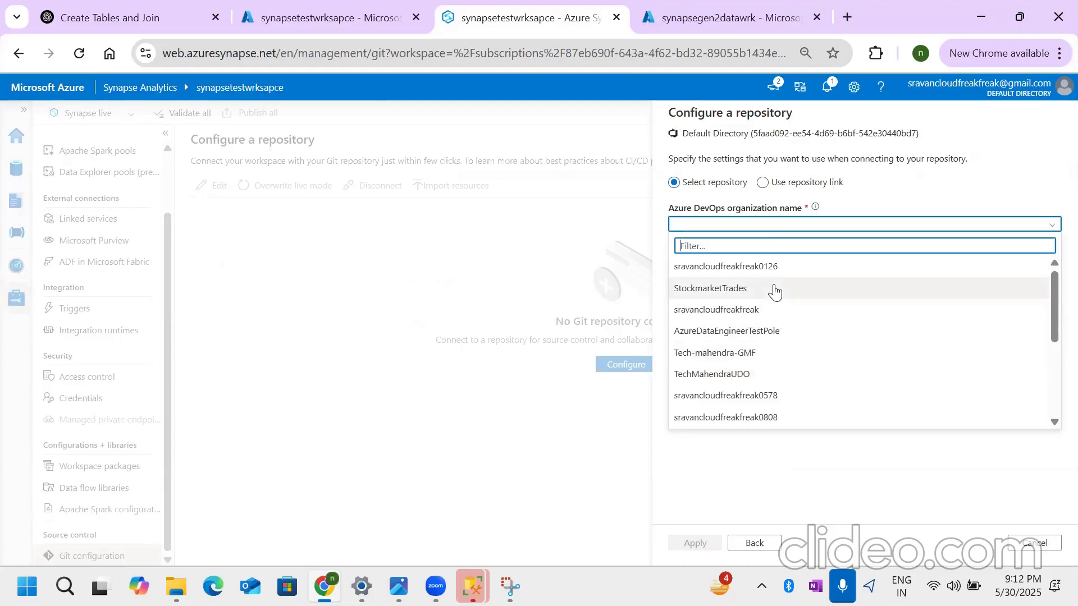
click(752, 334)
click(792, 269)
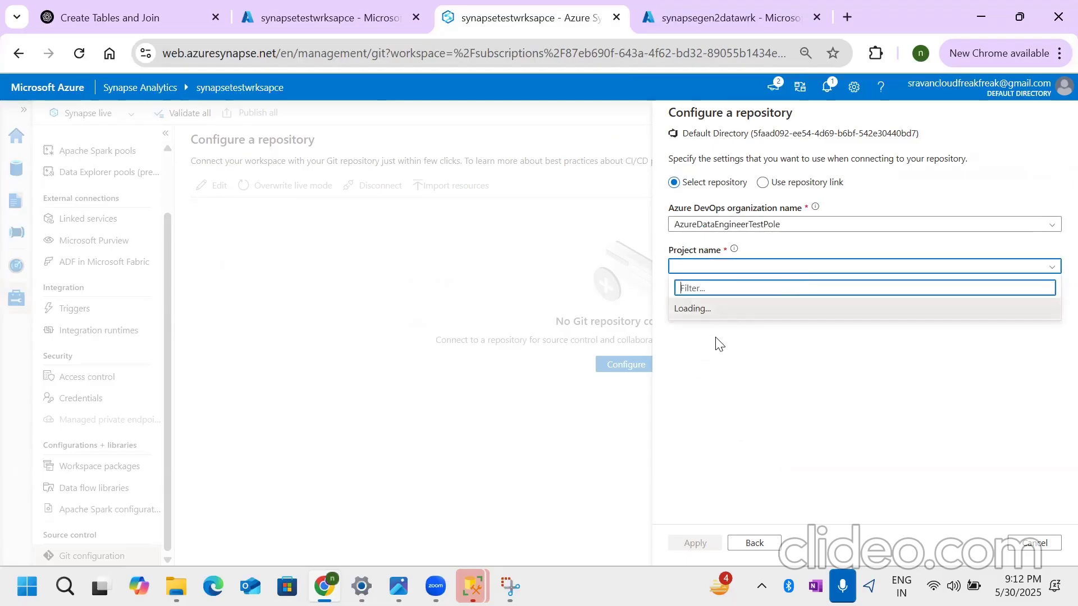
click(755, 309)
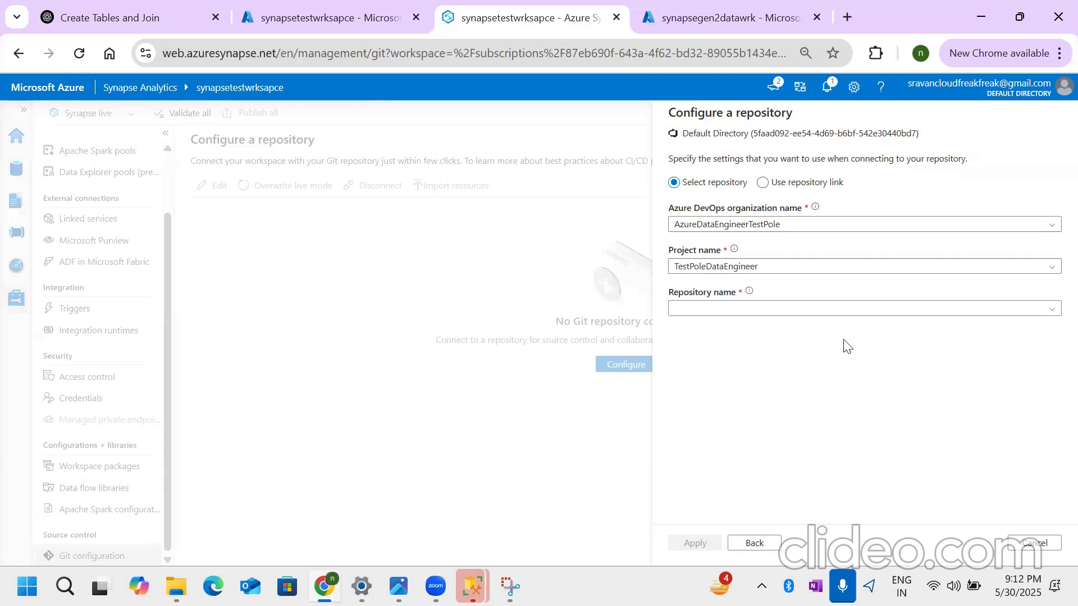
click(744, 309)
click(1051, 315)
click(759, 326)
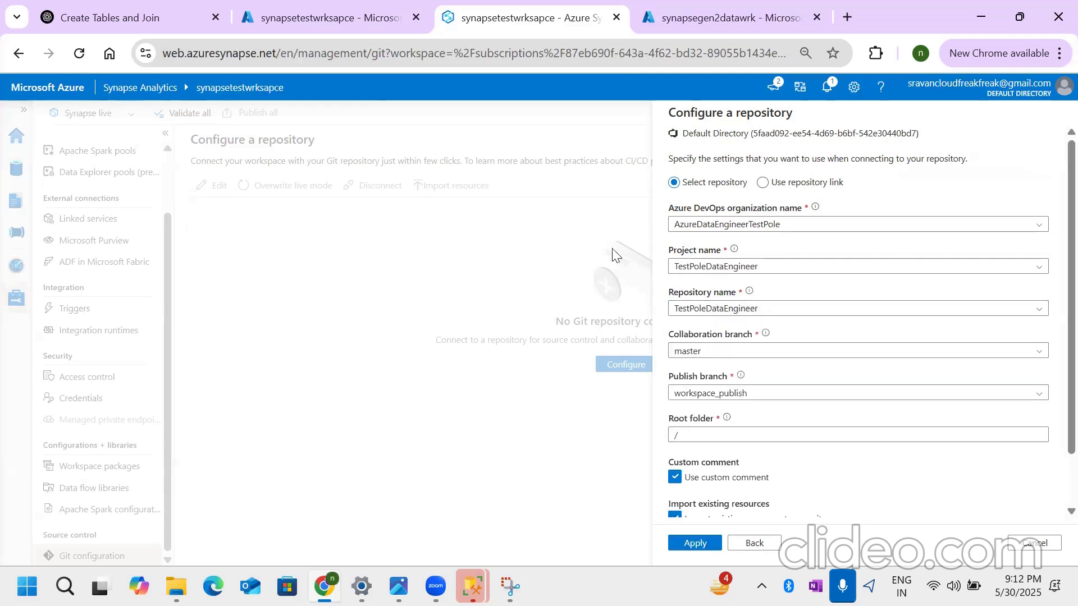
- Review the branch, root folder and import settings of the repository connection and cancel its configuration
scroll(782, 398, down, 1)
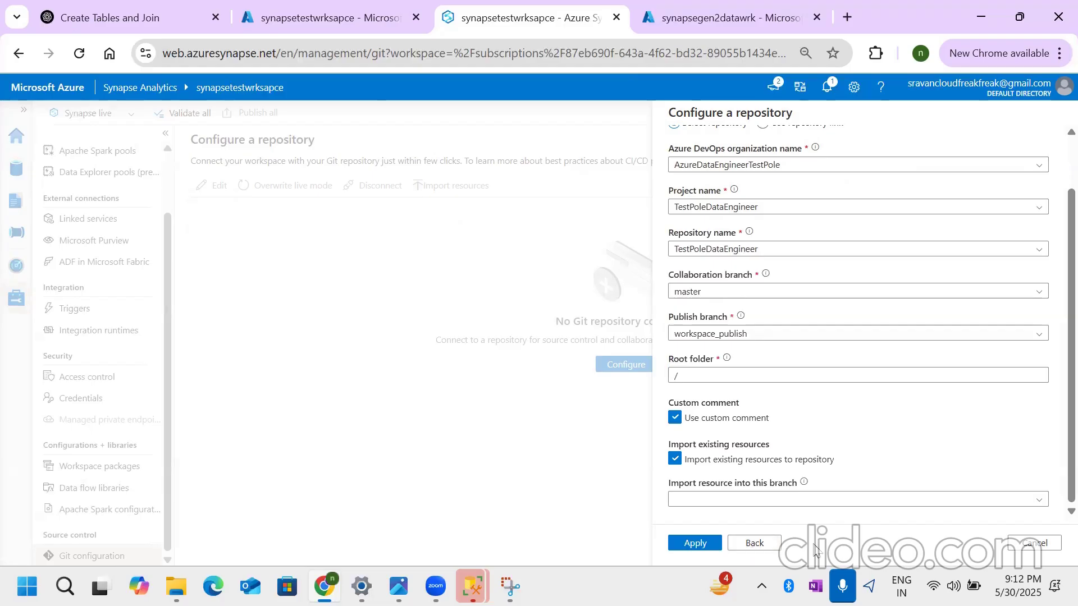
click(1032, 543)
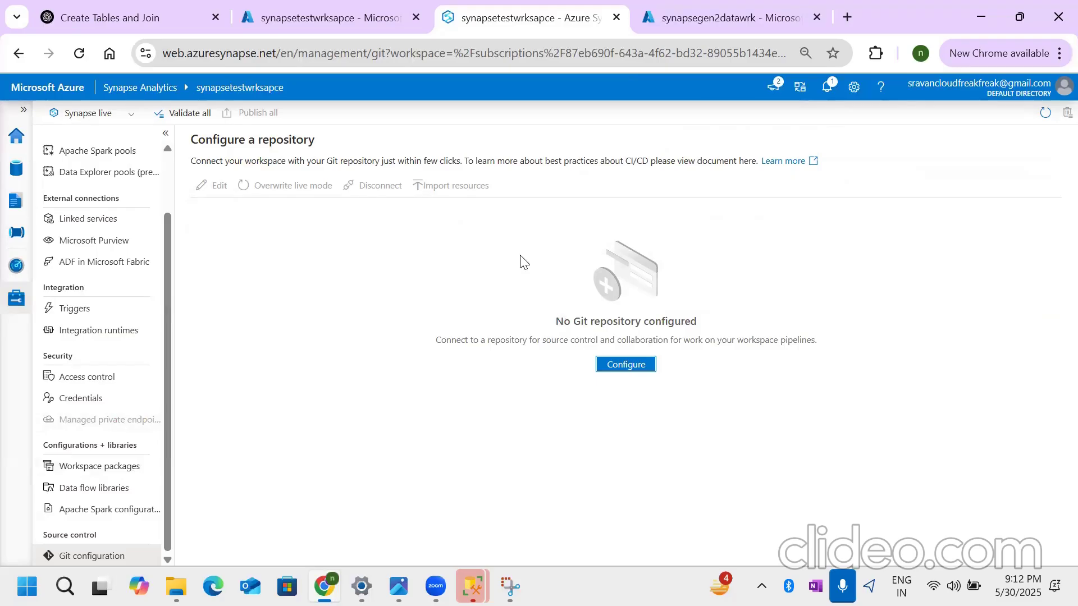
scroll(102, 442, up, 1)
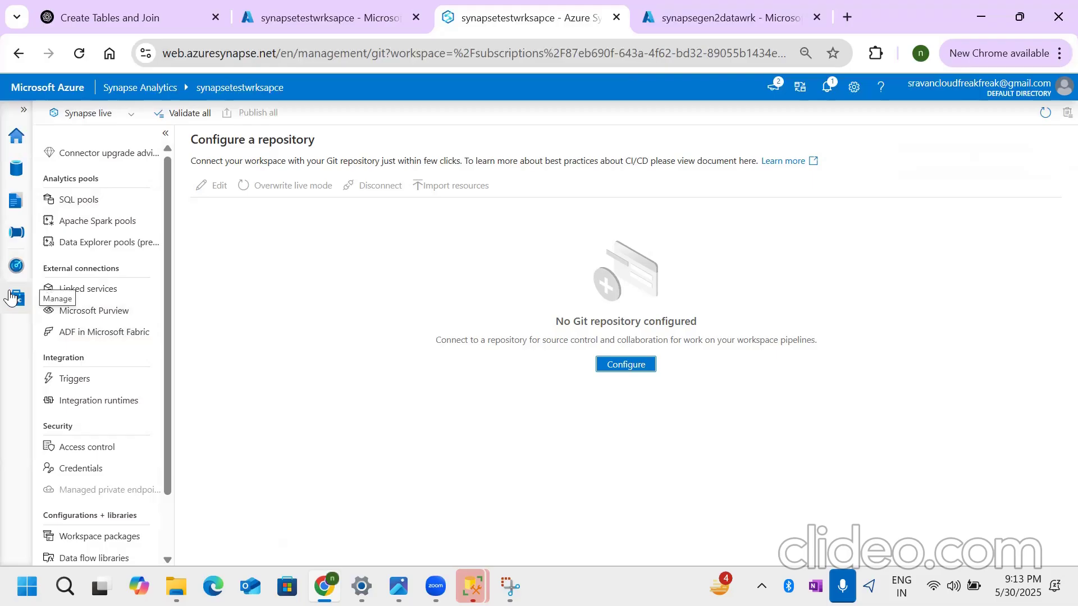
- View the Monitor hub's integration pages: pipeline runs, trigger runs, integration runtimes (self-hosted and all) and link connections
click(16, 265)
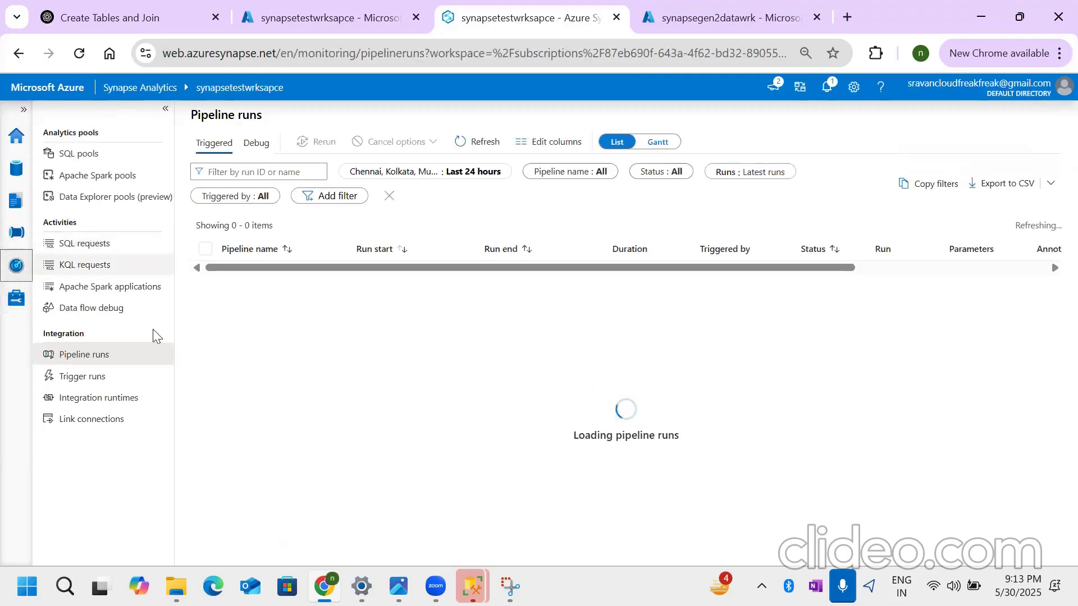
click(93, 355)
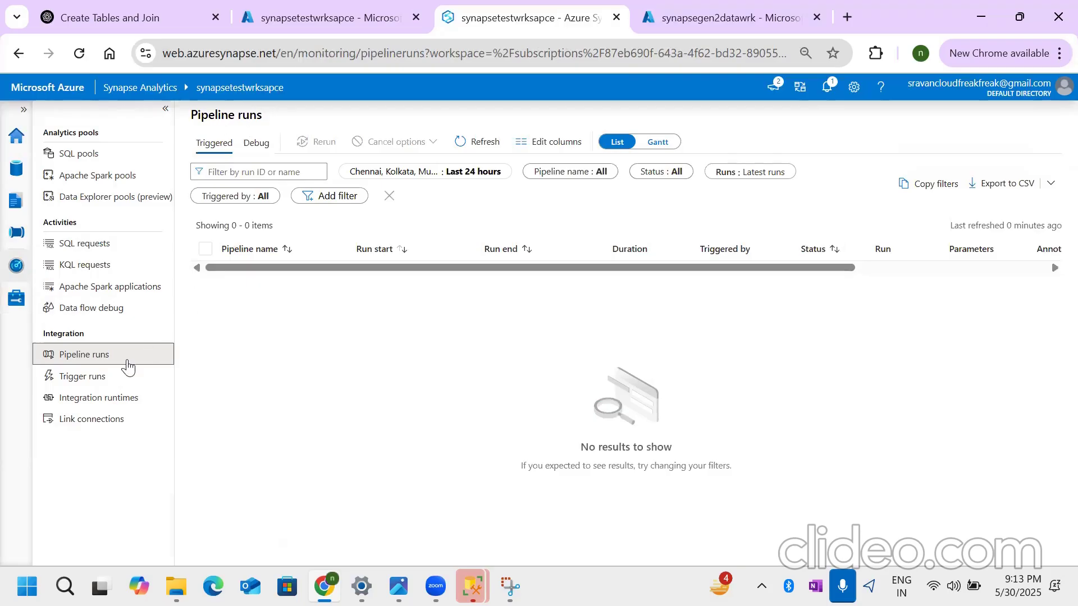
click(132, 376)
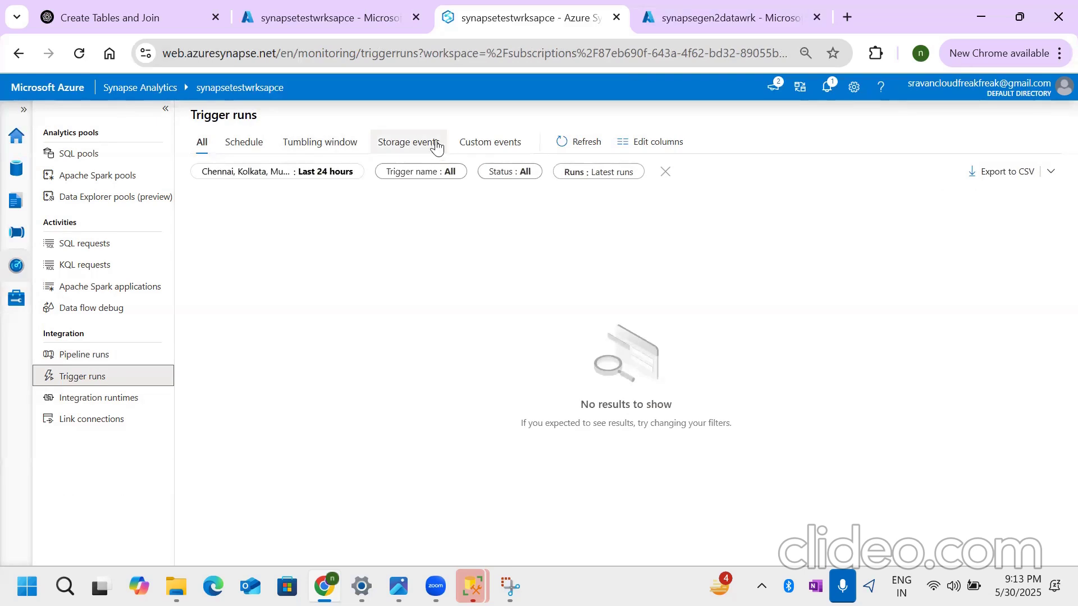
click(119, 397)
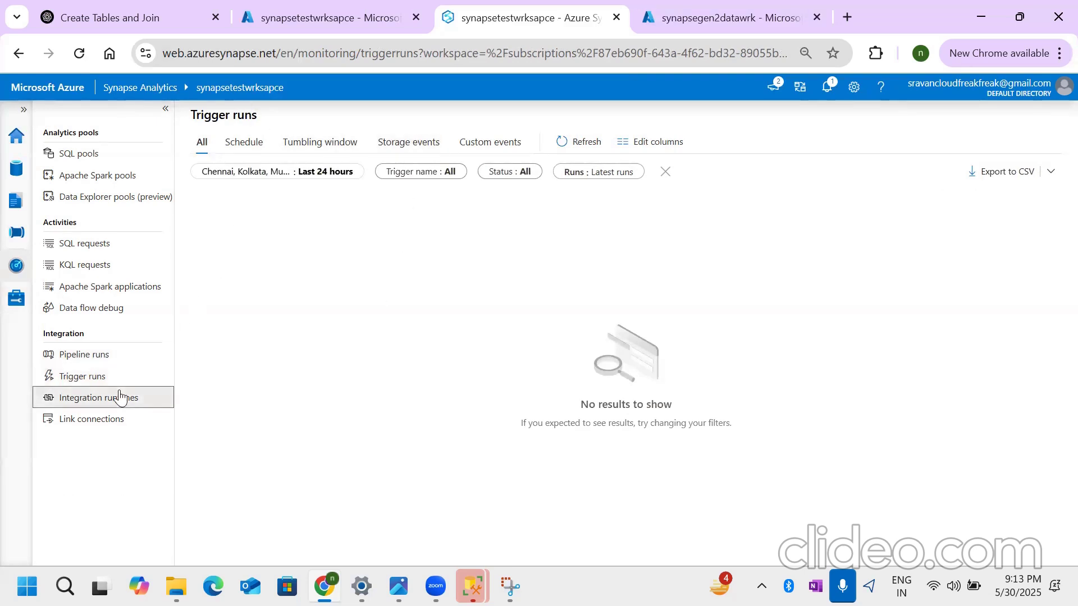
click(240, 143)
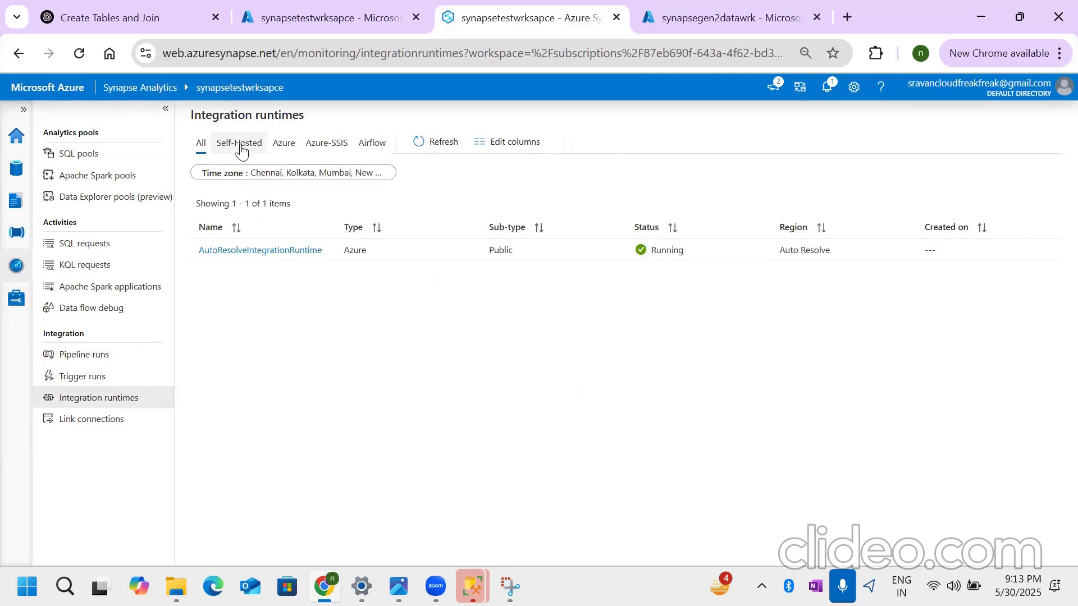
click(201, 144)
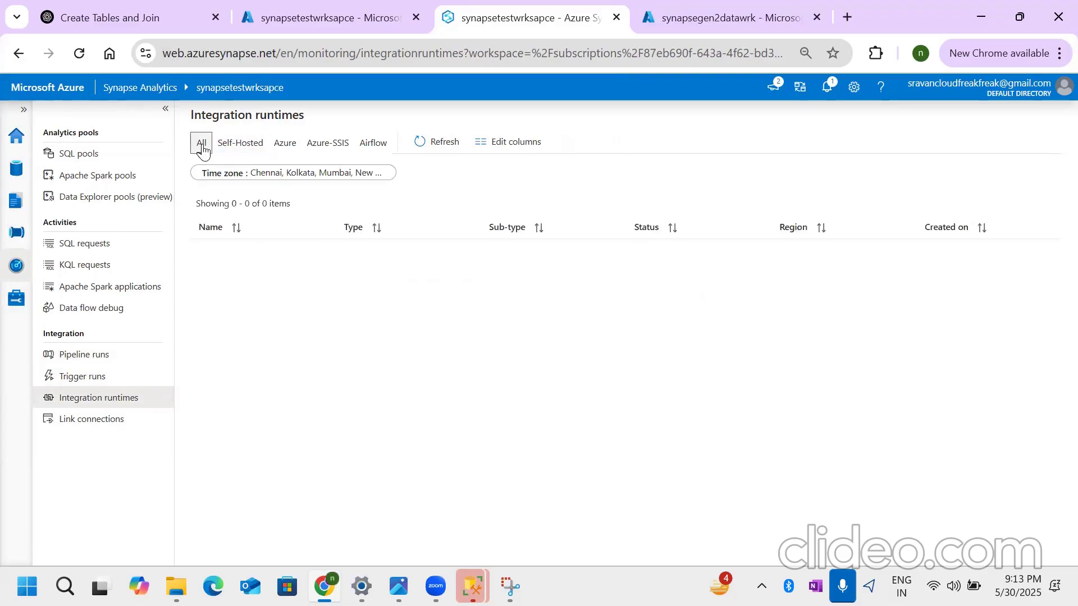
click(112, 422)
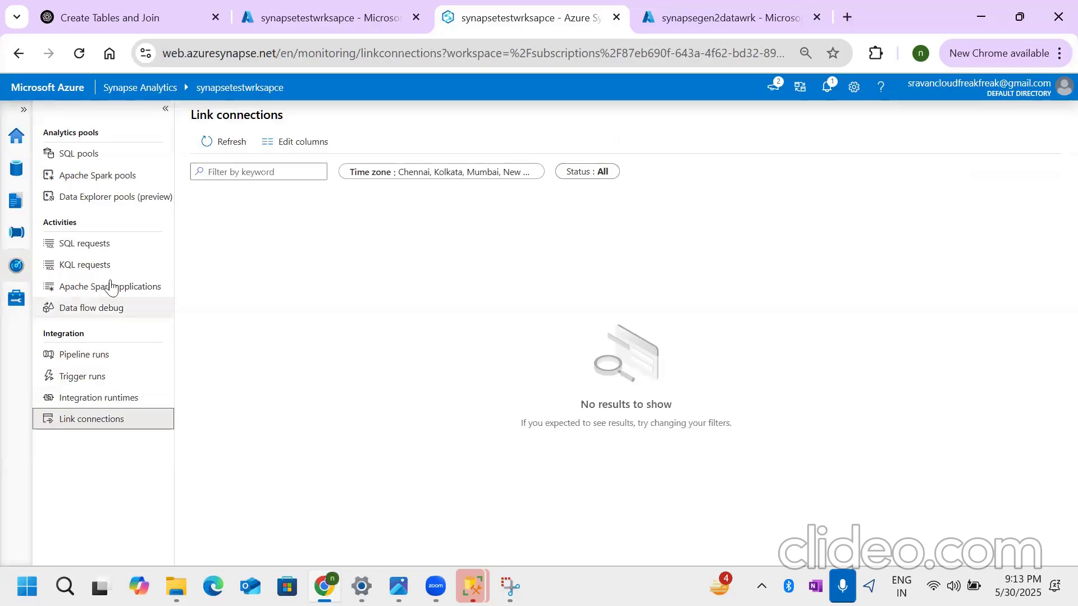
- View the monitoring pages for SQL requests, KQL requests and Apache Spark applications
click(86, 243)
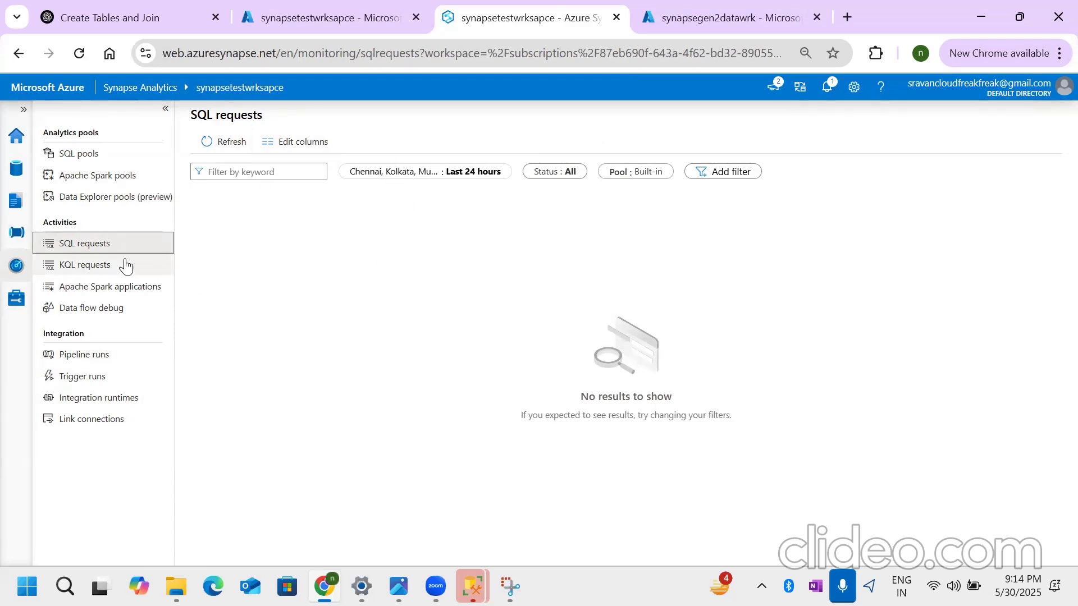
click(108, 265)
click(119, 286)
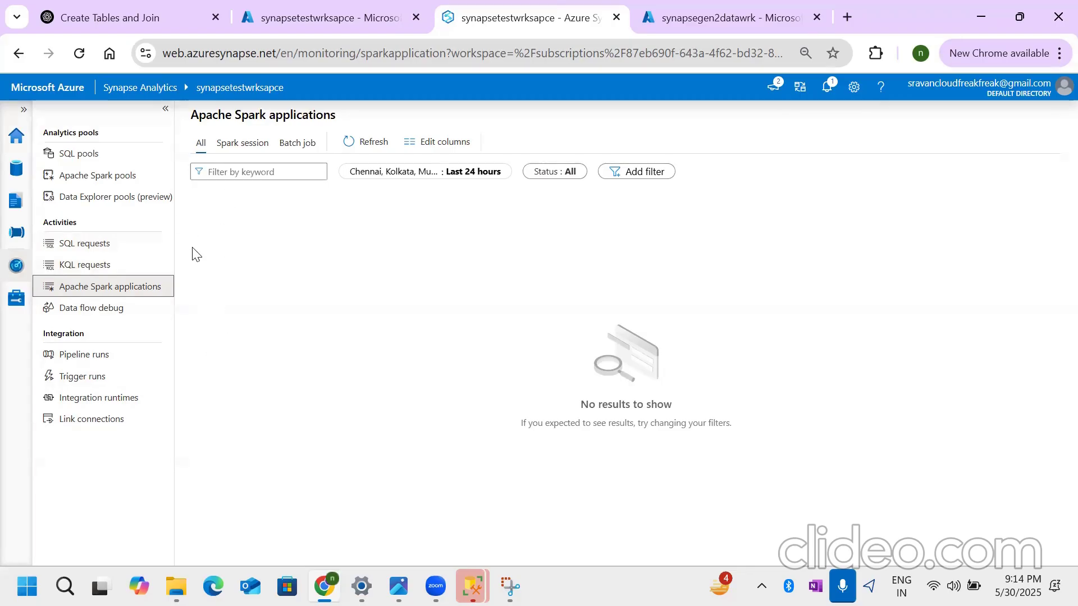
click(112, 248)
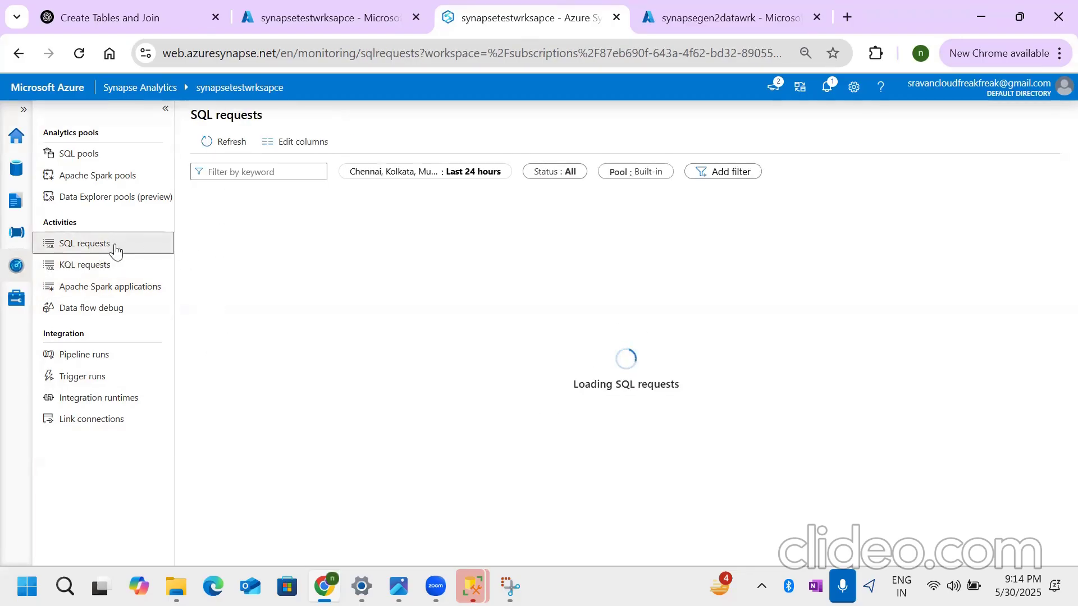
click(133, 271)
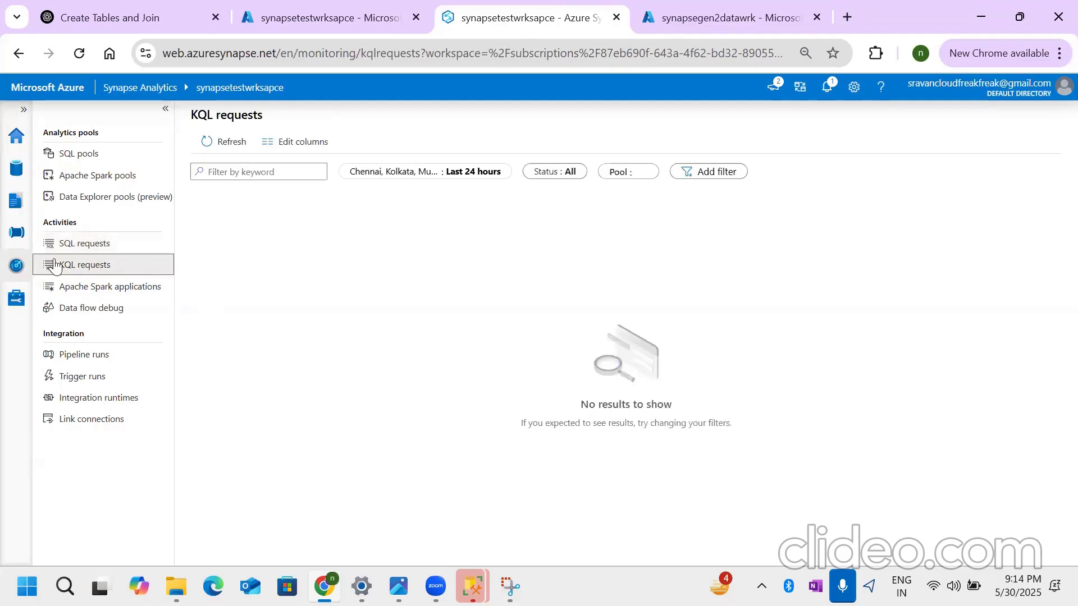
- Look at the Data hub and create a new SQL script in the Develop hub
click(16, 171)
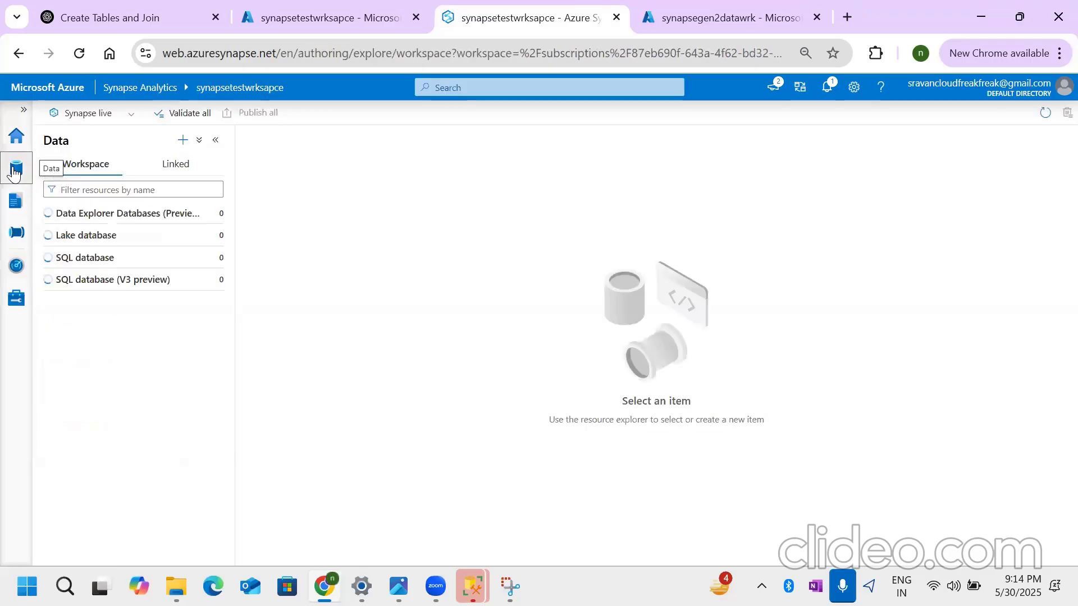
click(20, 208)
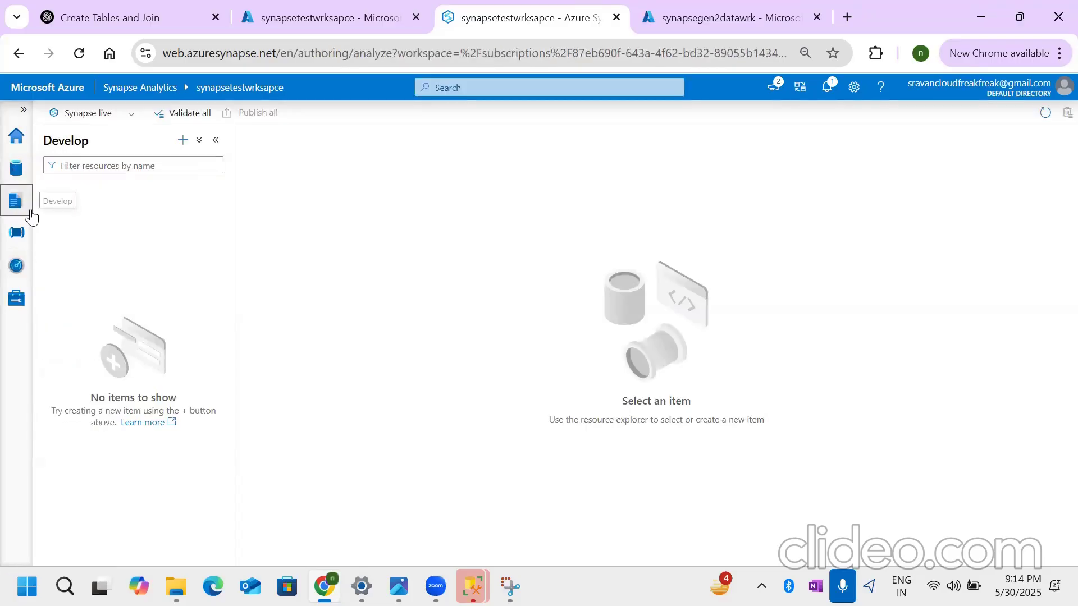
click(183, 141)
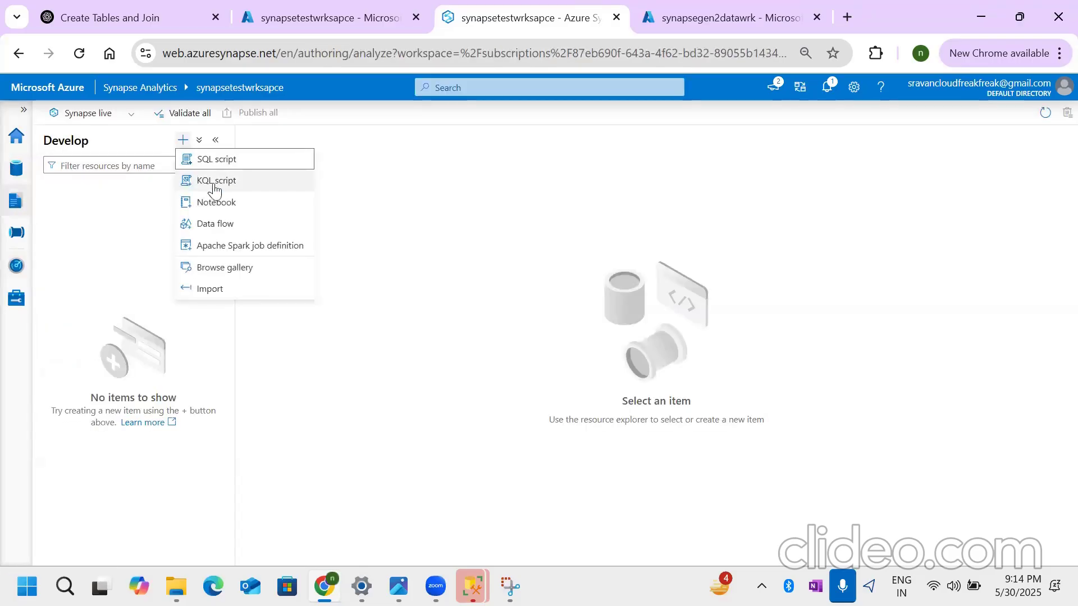
click(254, 167)
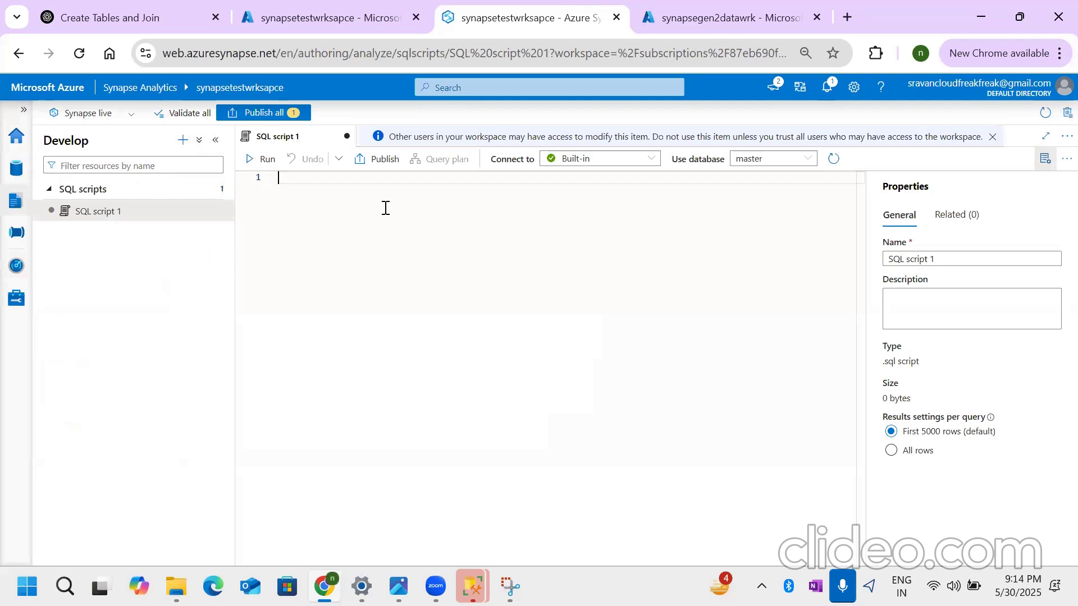
- Review the SQL script's pool and database choices, selecting the serverless Built-in pool
click(648, 160)
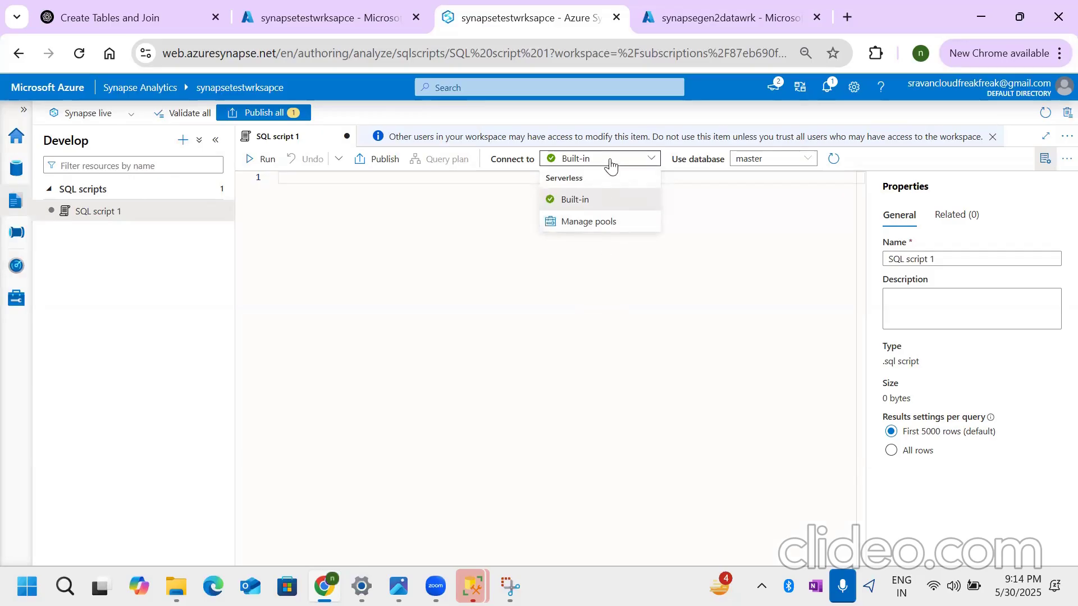
click(586, 201)
click(478, 206)
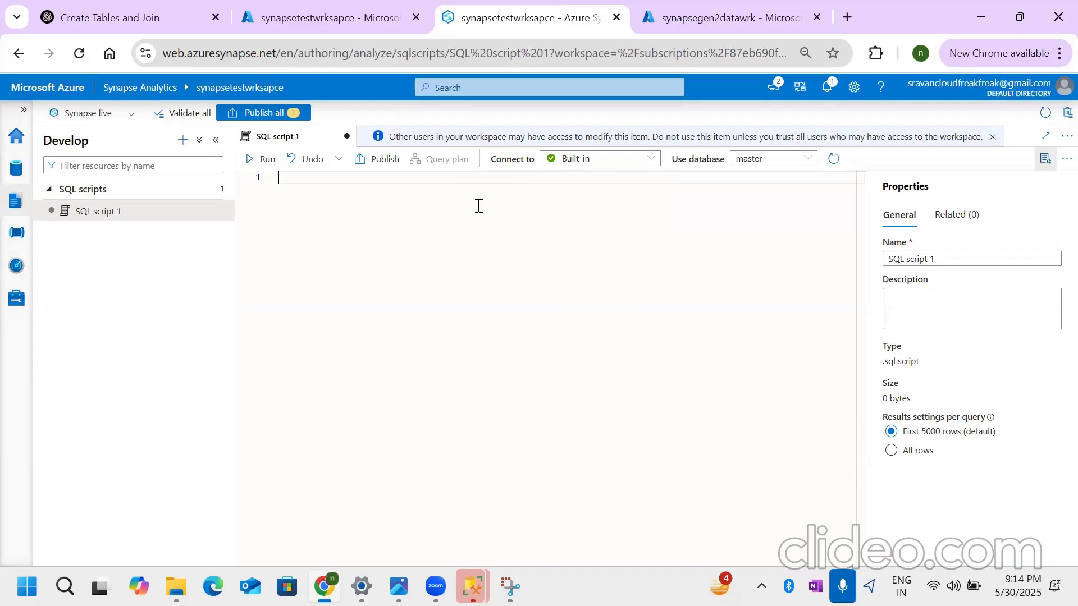
click(770, 166)
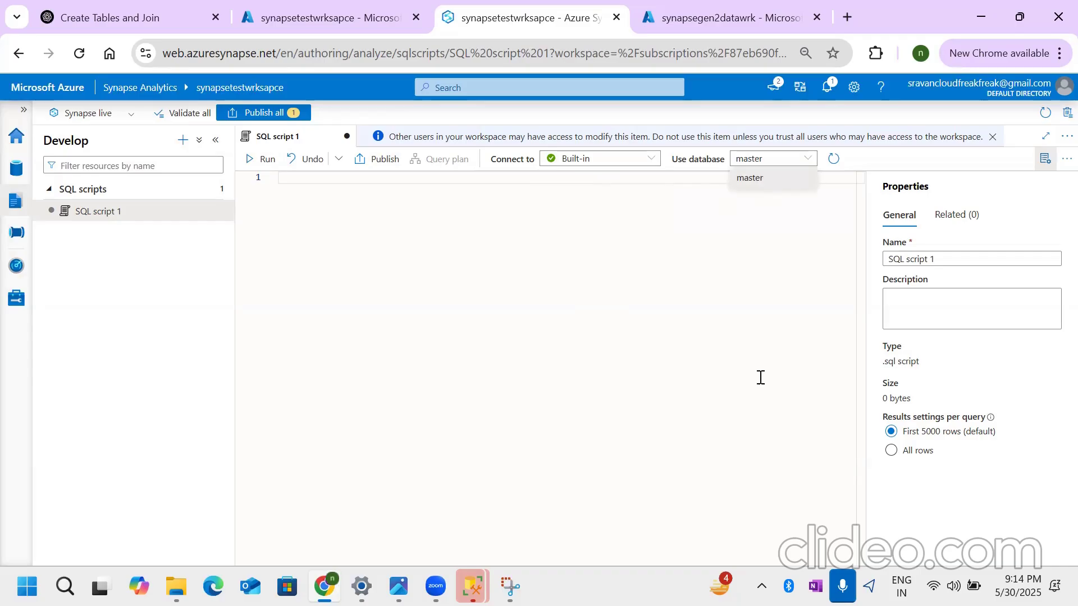
click(617, 162)
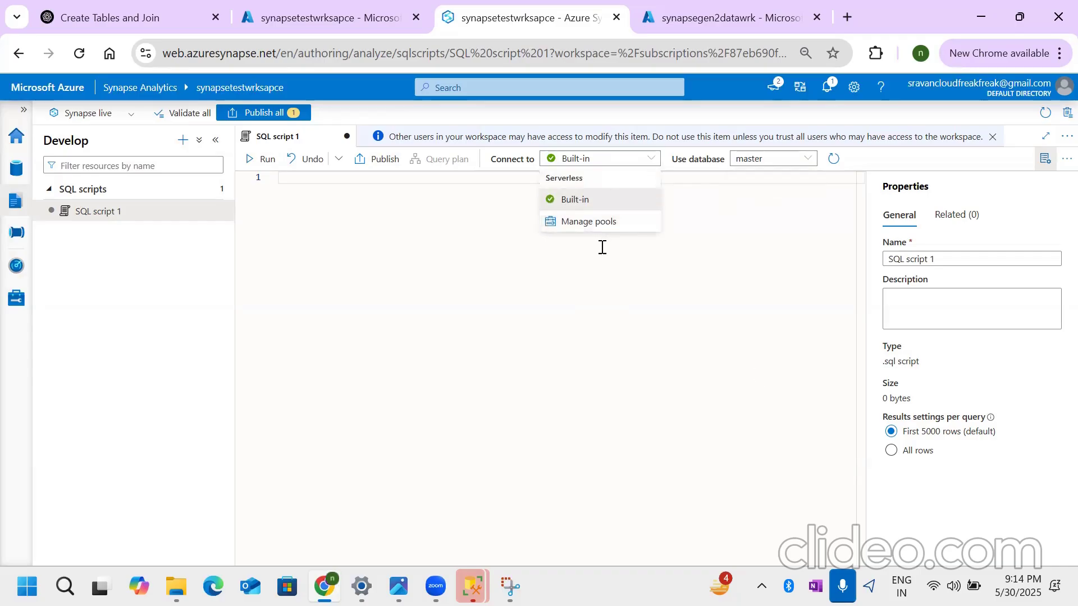
click(442, 209)
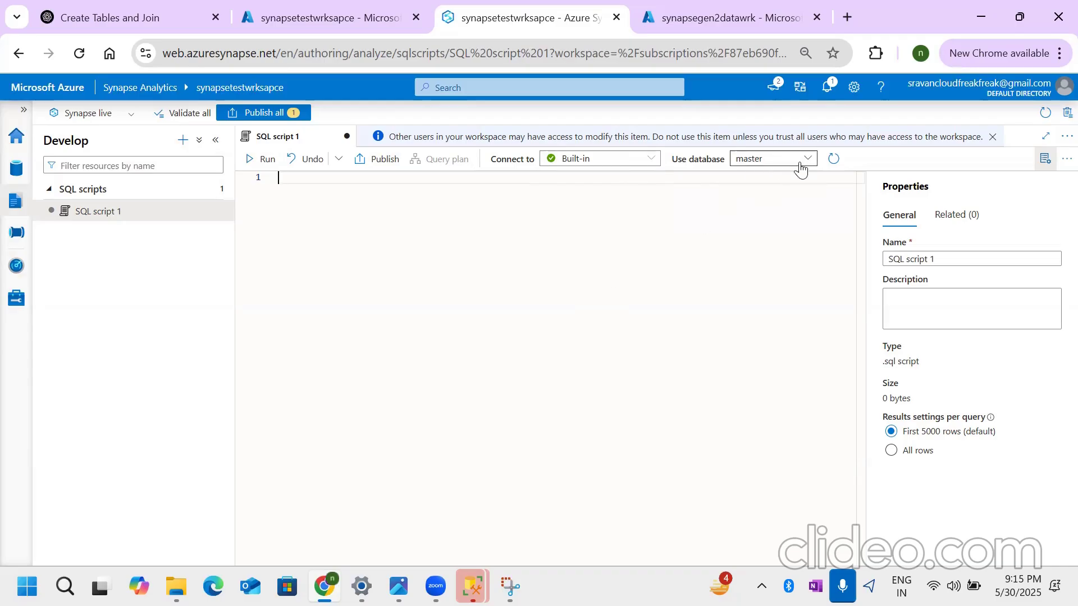
- Create a new KQL script in the Develop hub and return to SQL script 1
click(183, 140)
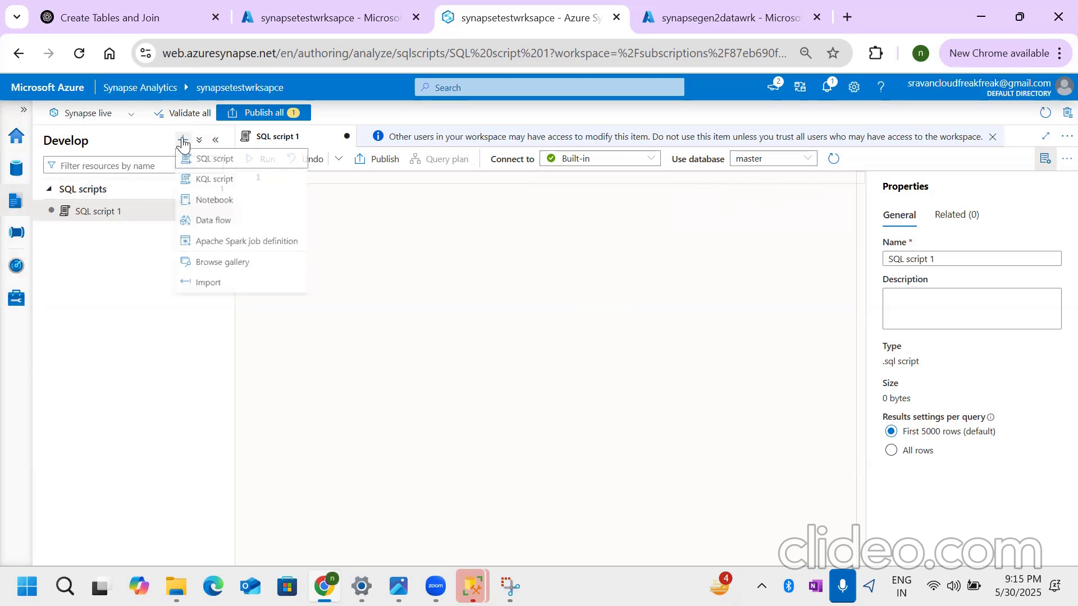
click(227, 181)
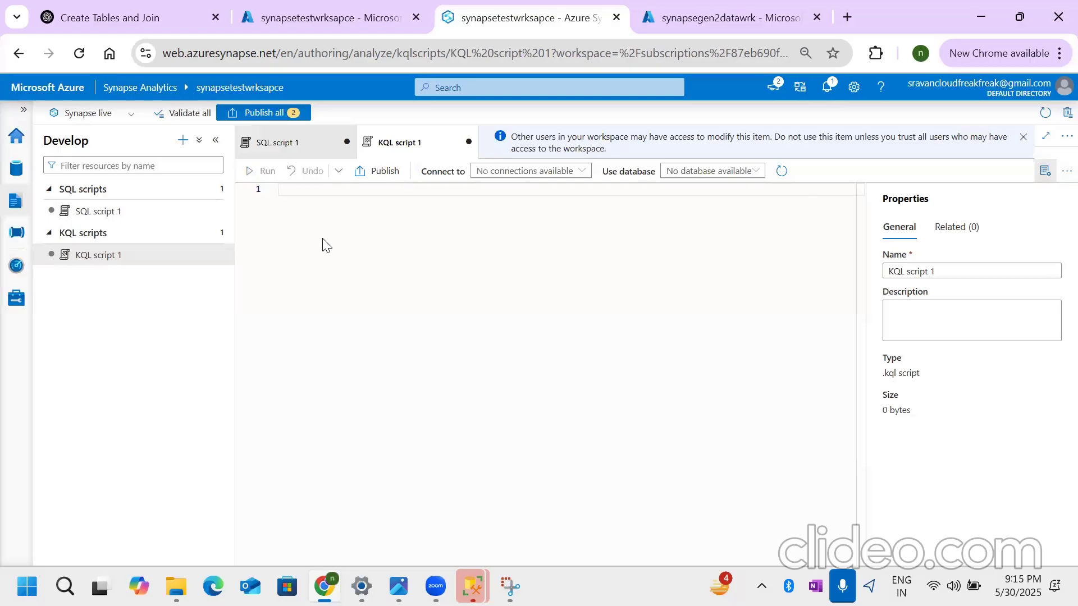
click(152, 219)
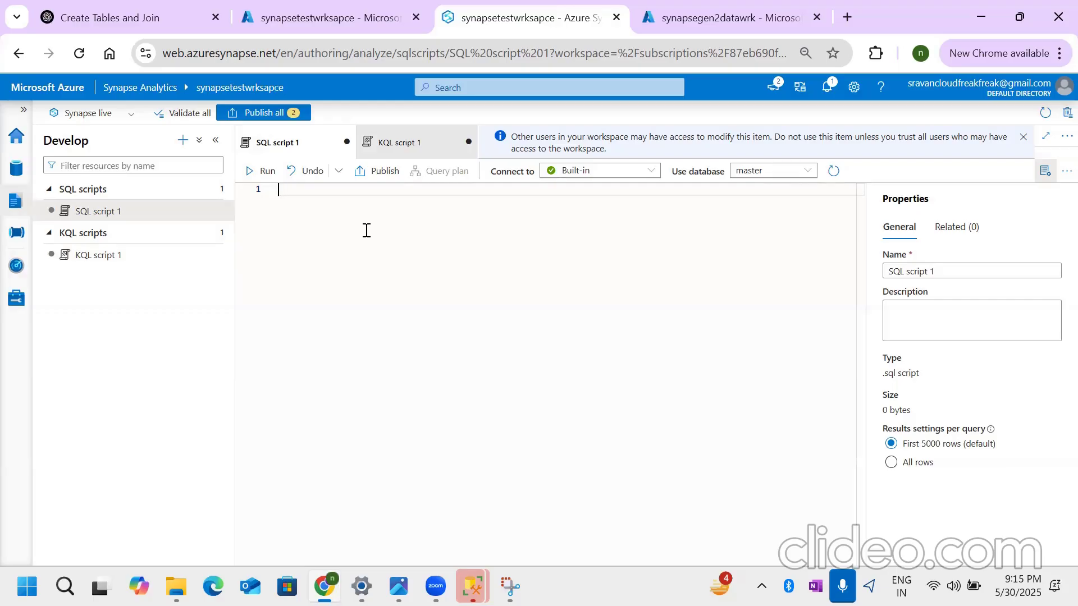
- Create a new notebook, hide its properties and check the Spark pool options for attaching it
click(183, 140)
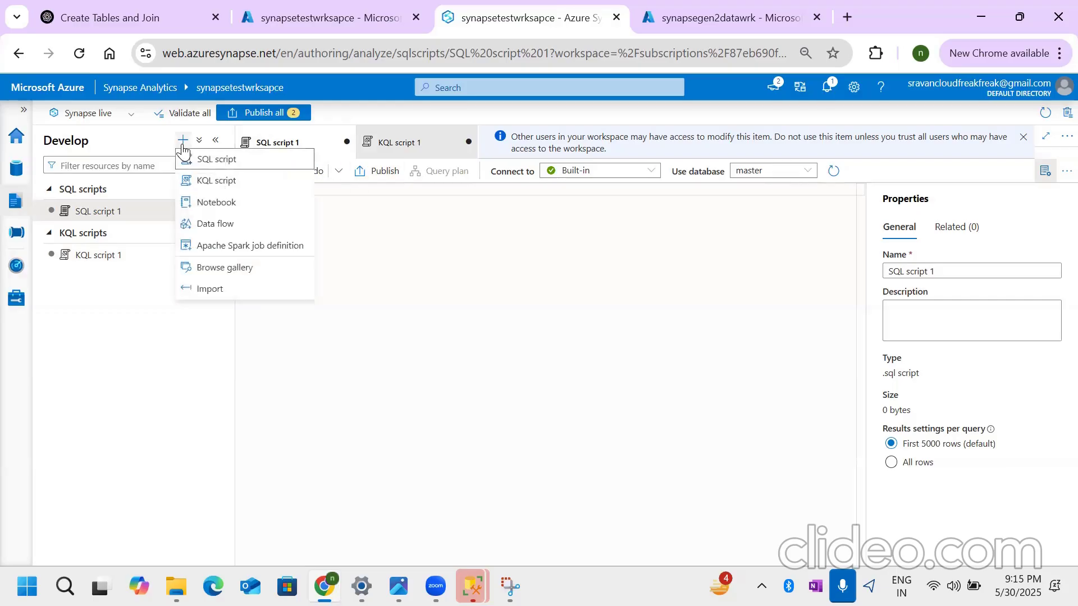
click(226, 206)
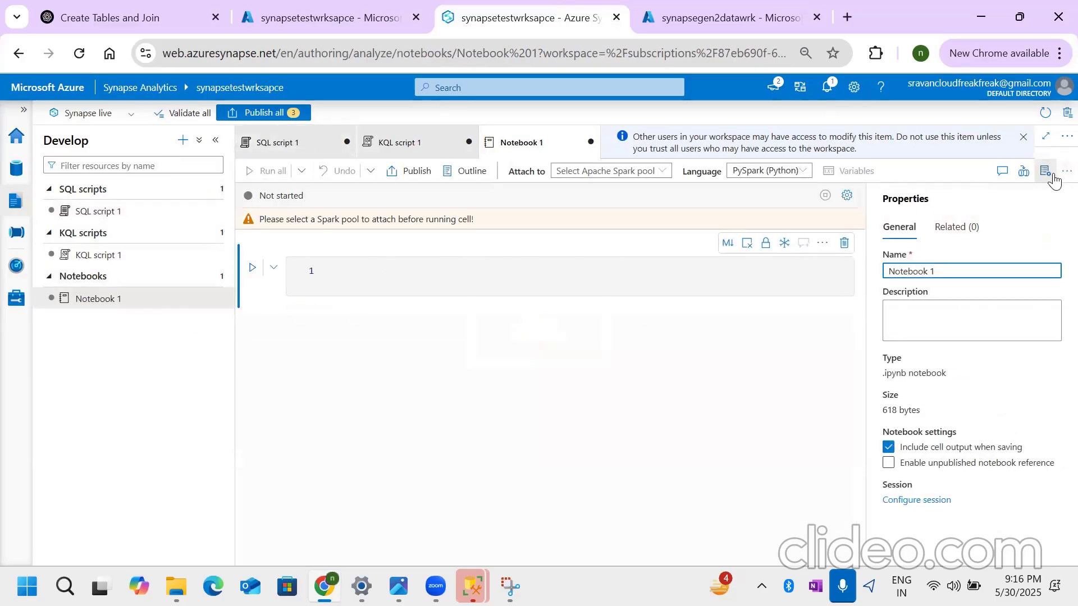
click(1045, 172)
click(660, 172)
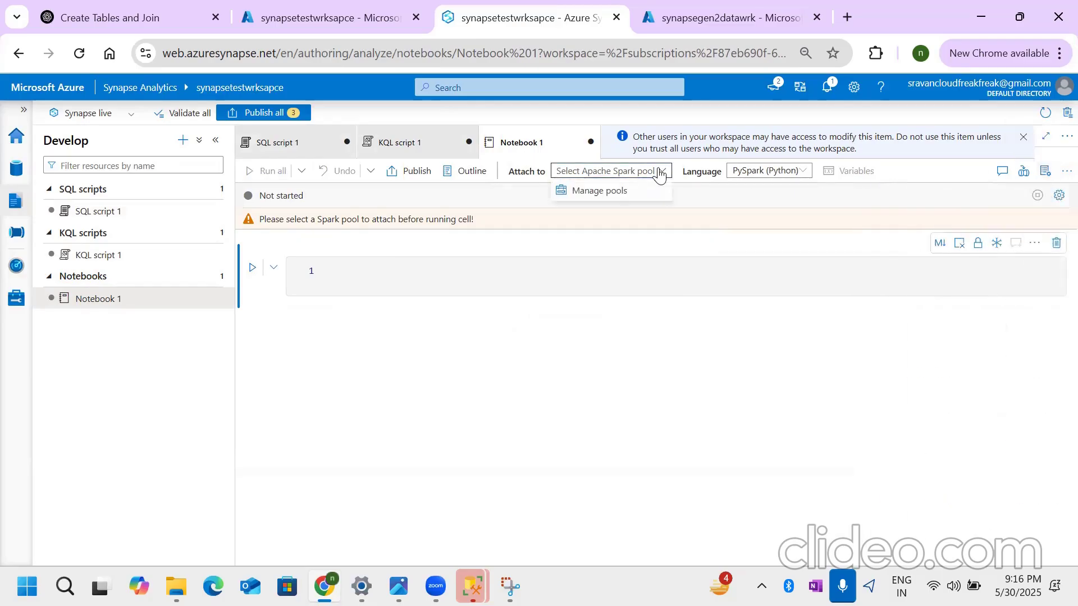
click(368, 287)
click(366, 281)
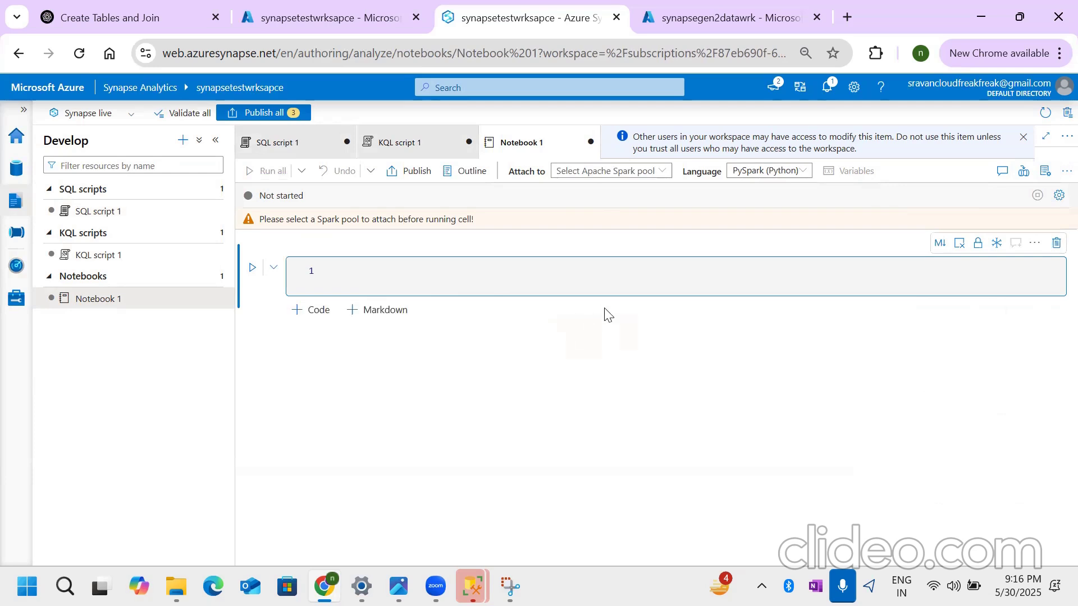
- Add two code cells to the notebook and view its available languages
click(319, 310)
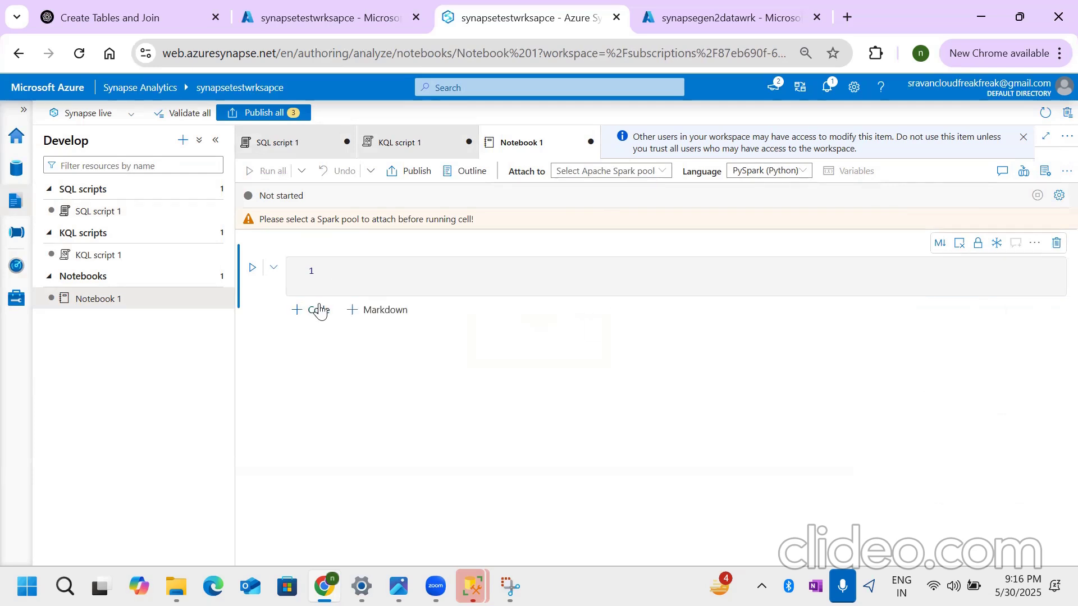
click(316, 377)
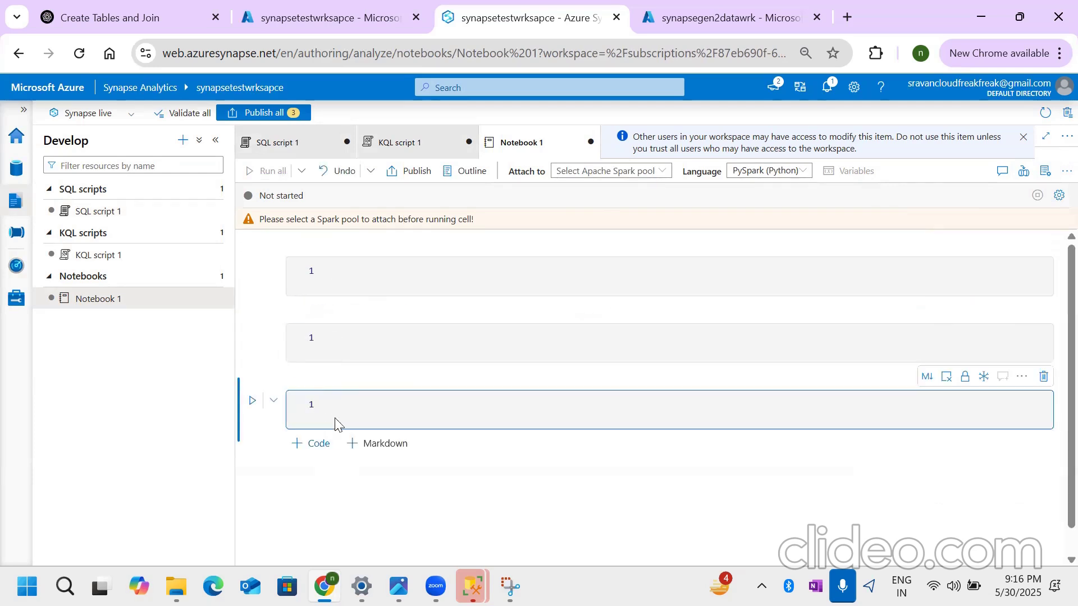
click(347, 277)
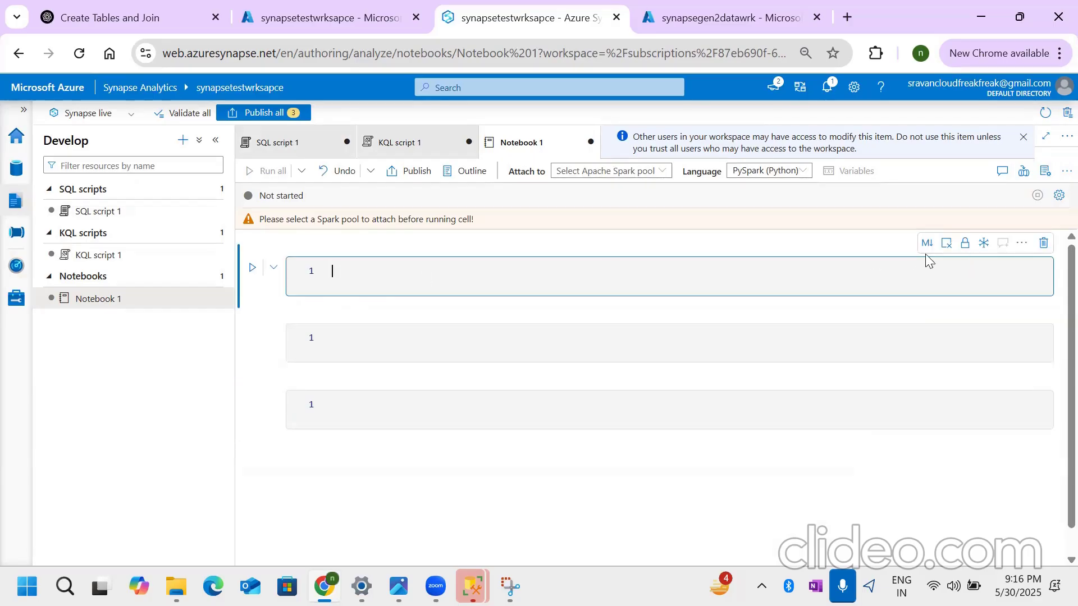
click(777, 174)
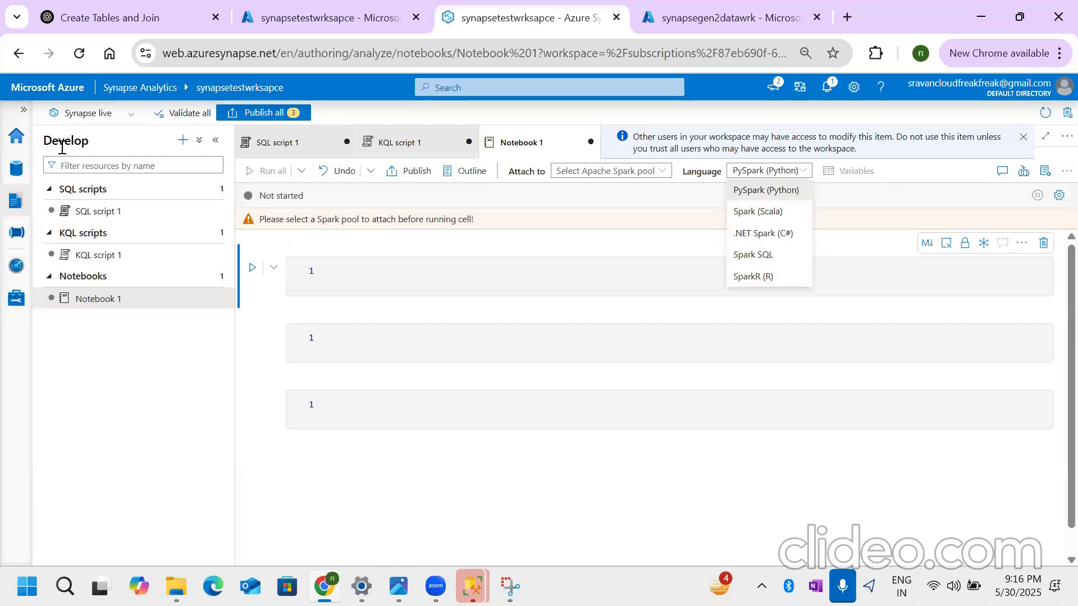
click(452, 277)
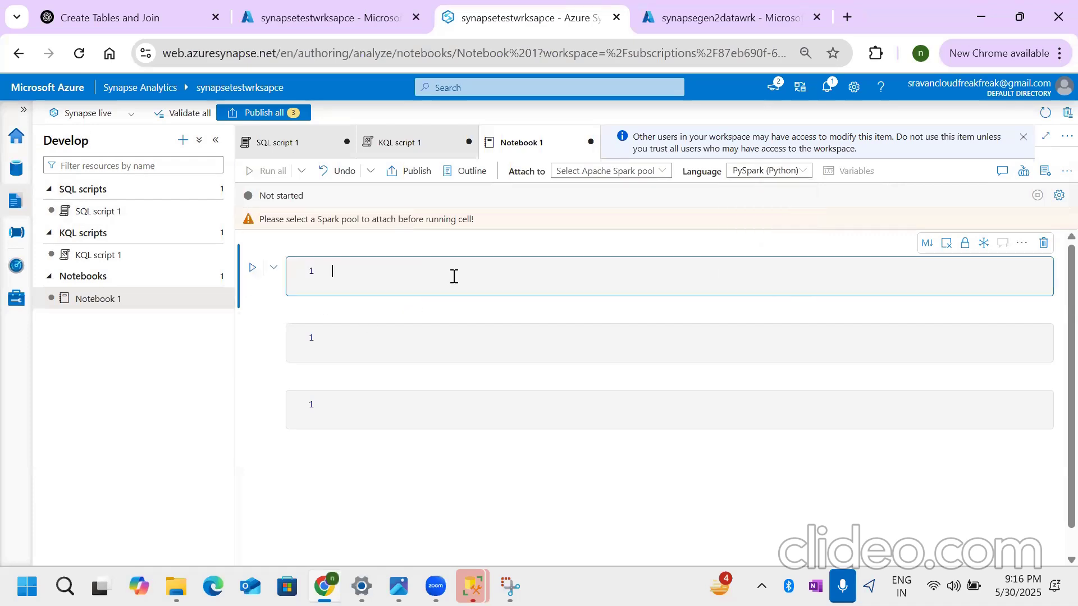
- Create a new data flow in the Develop hub and view its debug settings, leaving debug off
click(183, 140)
click(228, 226)
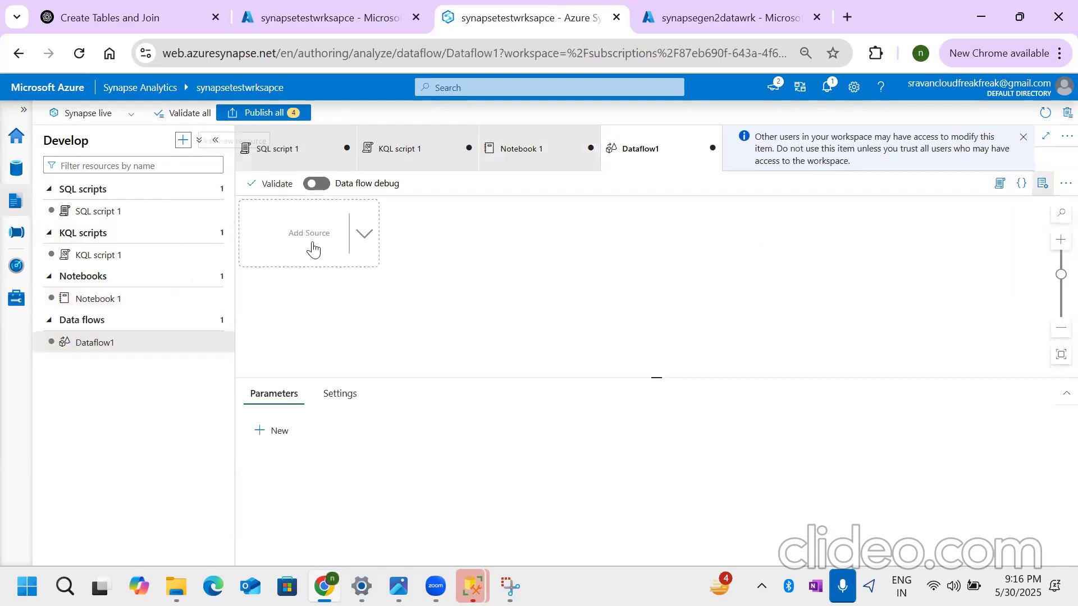
click(1042, 183)
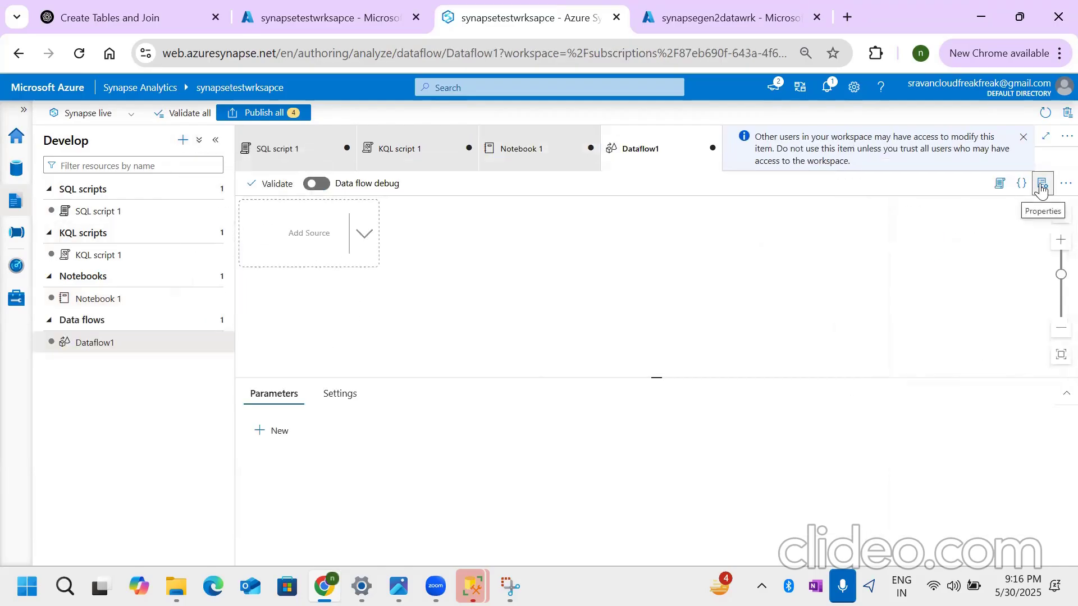
click(323, 187)
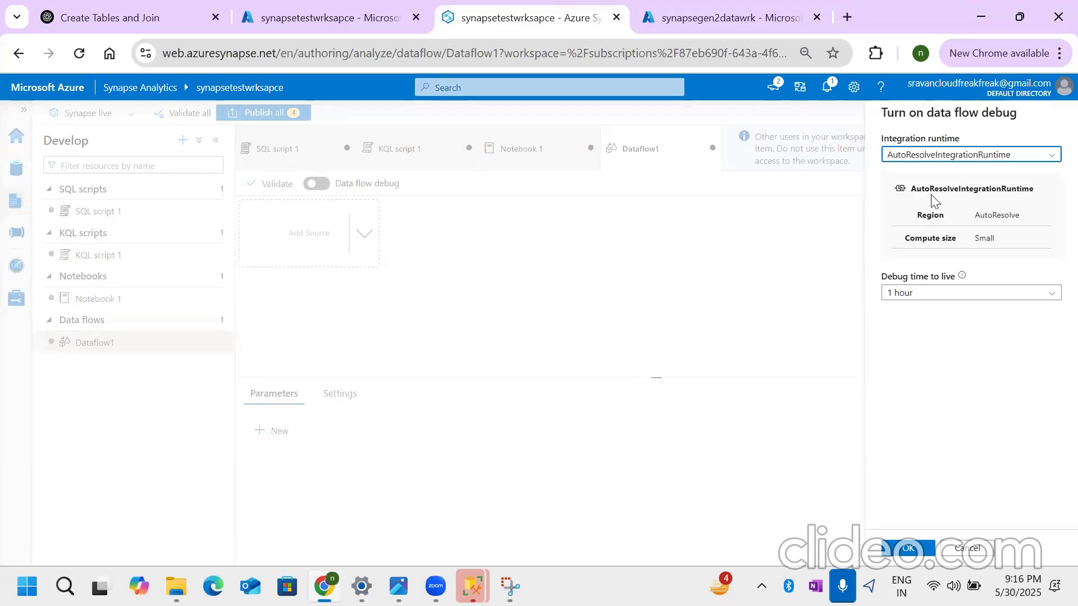
click(966, 548)
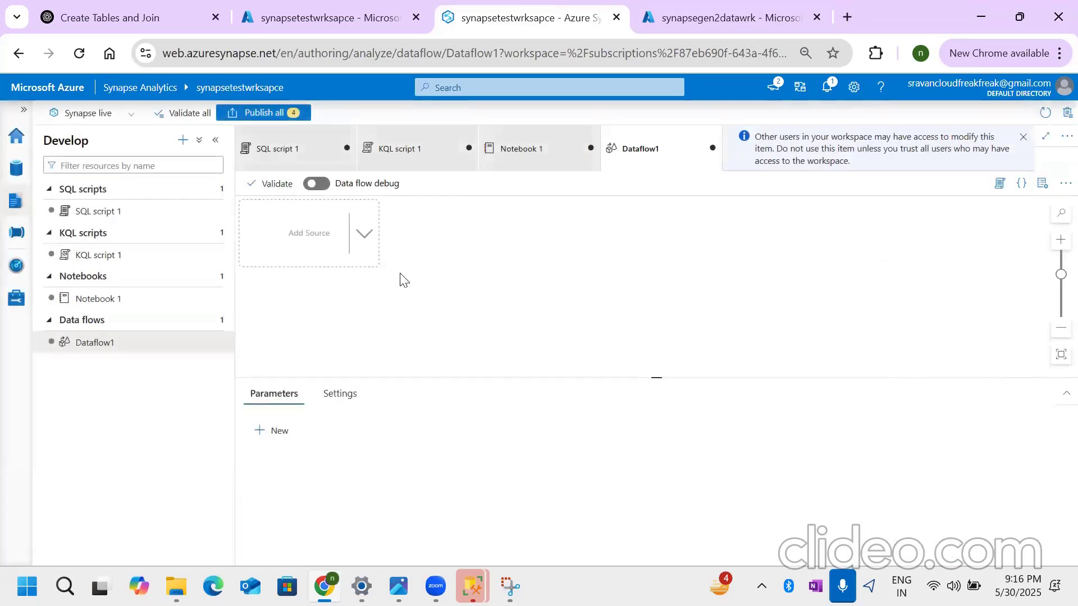
- Add a source to Dataflow1 with a Join transformation after it, and view the transformations that can follow the join
click(328, 250)
click(378, 261)
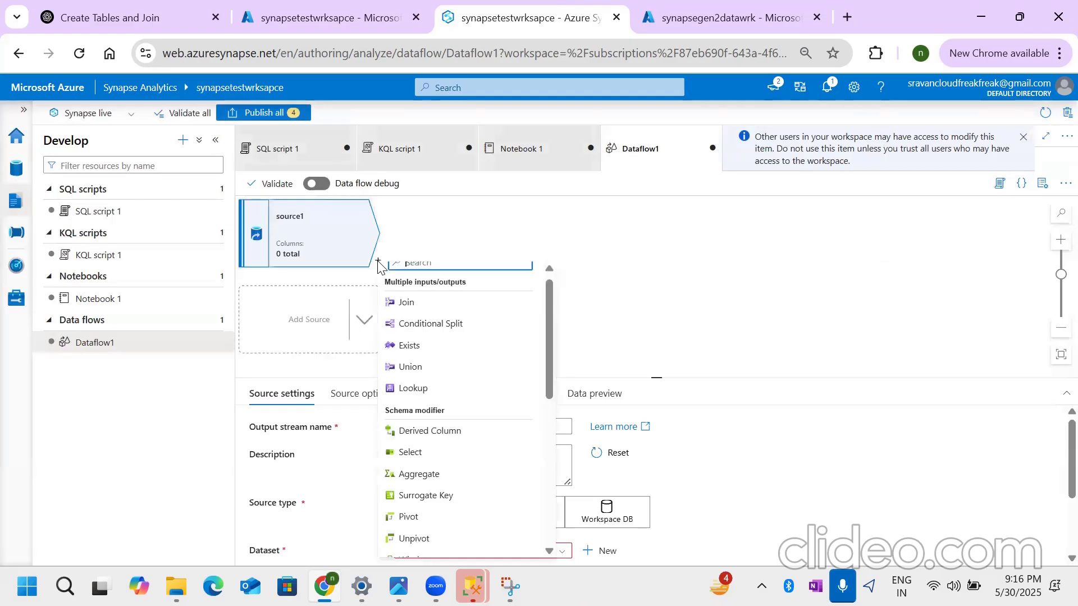
click(430, 306)
click(524, 261)
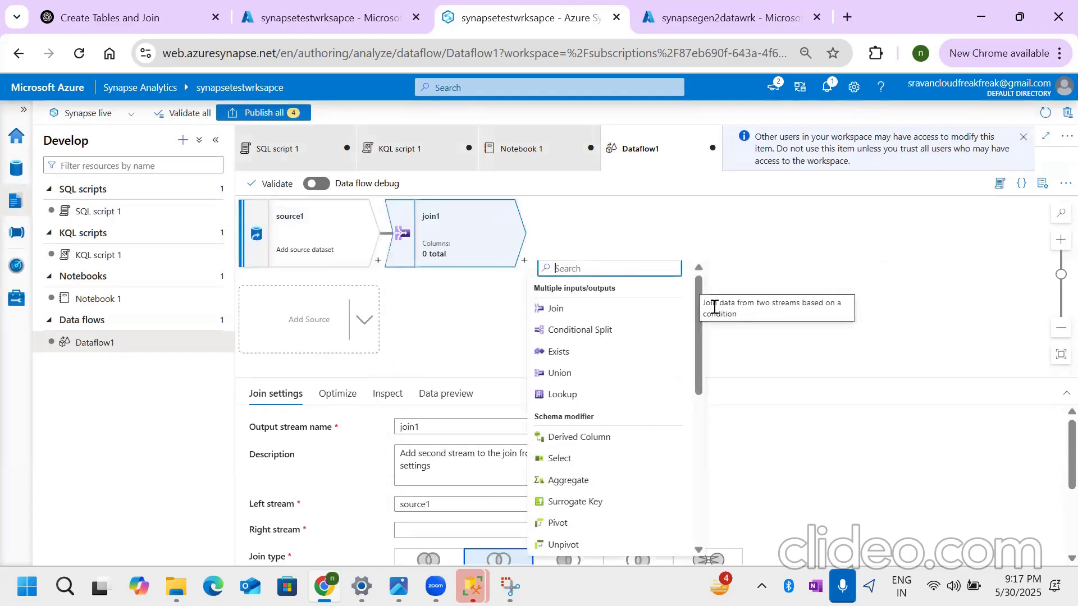
click(752, 274)
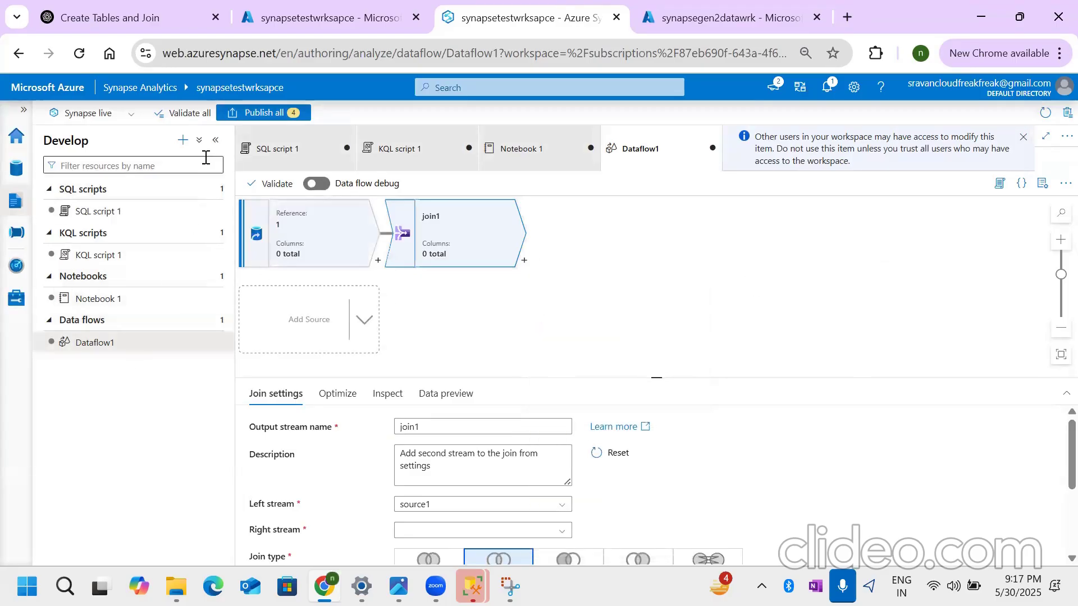
- Create a new Apache Spark job definition and review its basic and submission settings
click(182, 140)
click(292, 250)
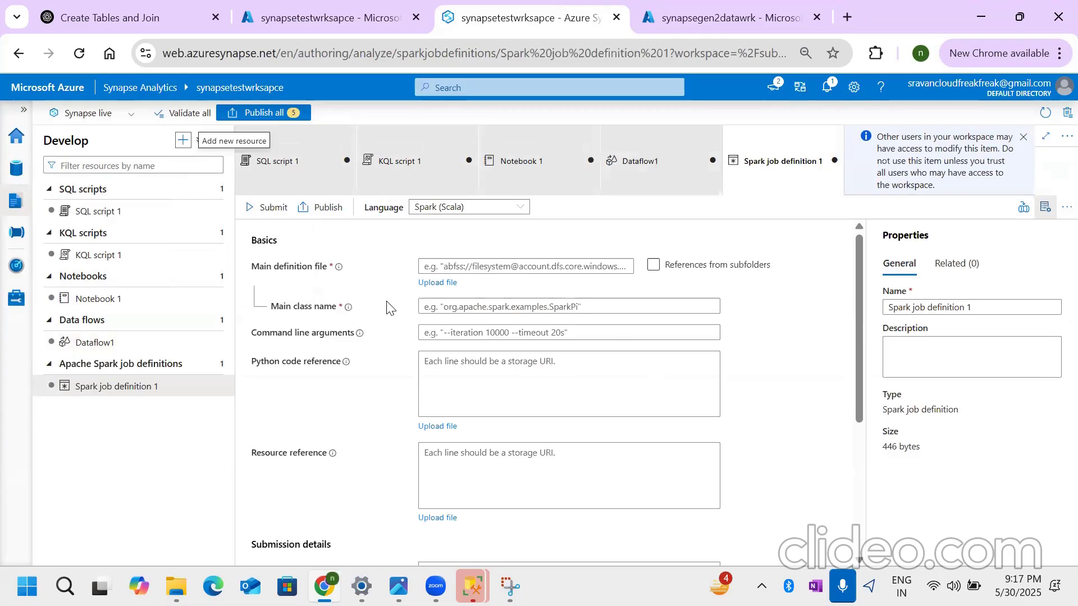
scroll(466, 435, down, 2)
scroll(466, 435, down, 4)
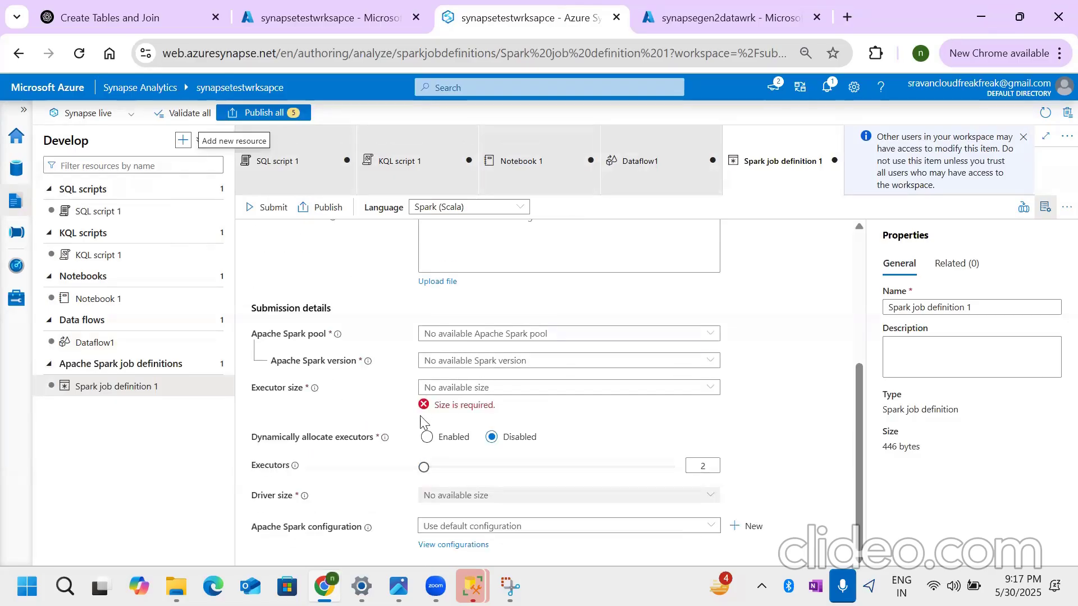
scroll(415, 510, up, 5)
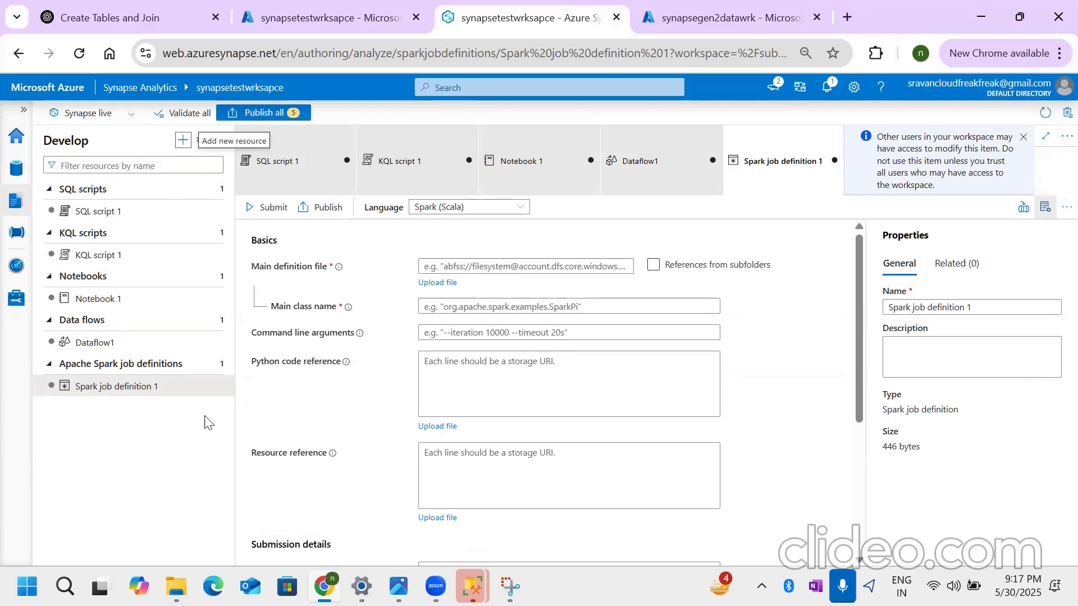
- View the resource types that can be added in the Develop hub and switch to the Data hub's workspace resources
click(183, 141)
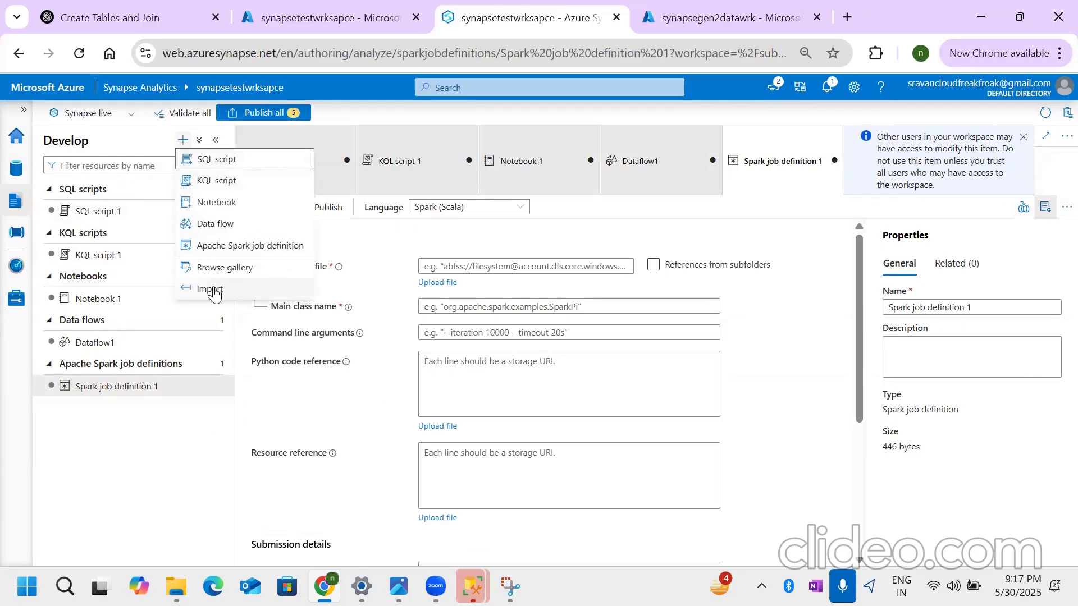
click(358, 247)
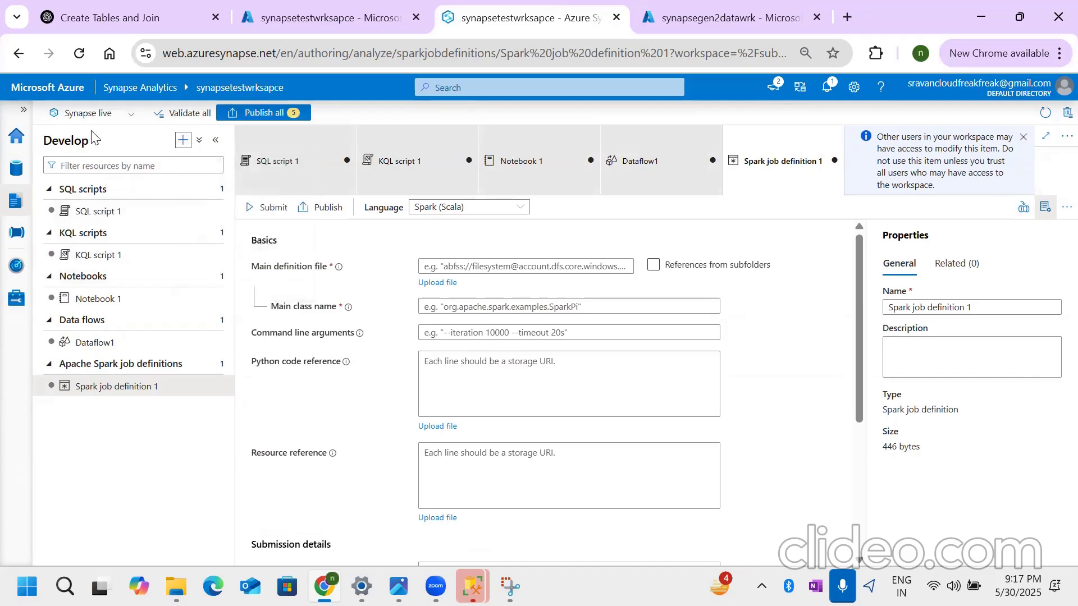
click(16, 174)
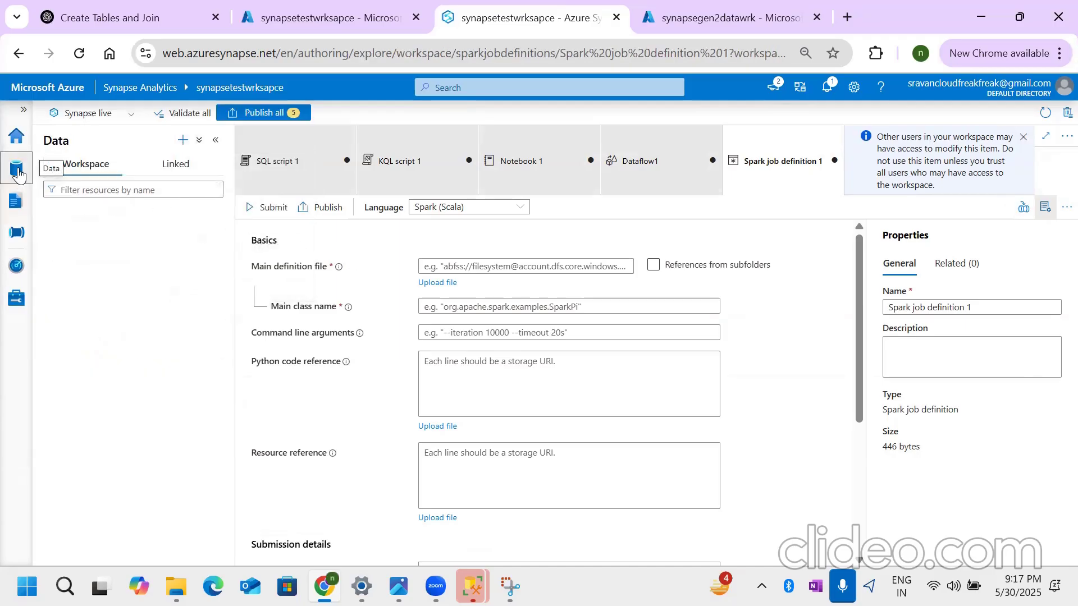
click(110, 184)
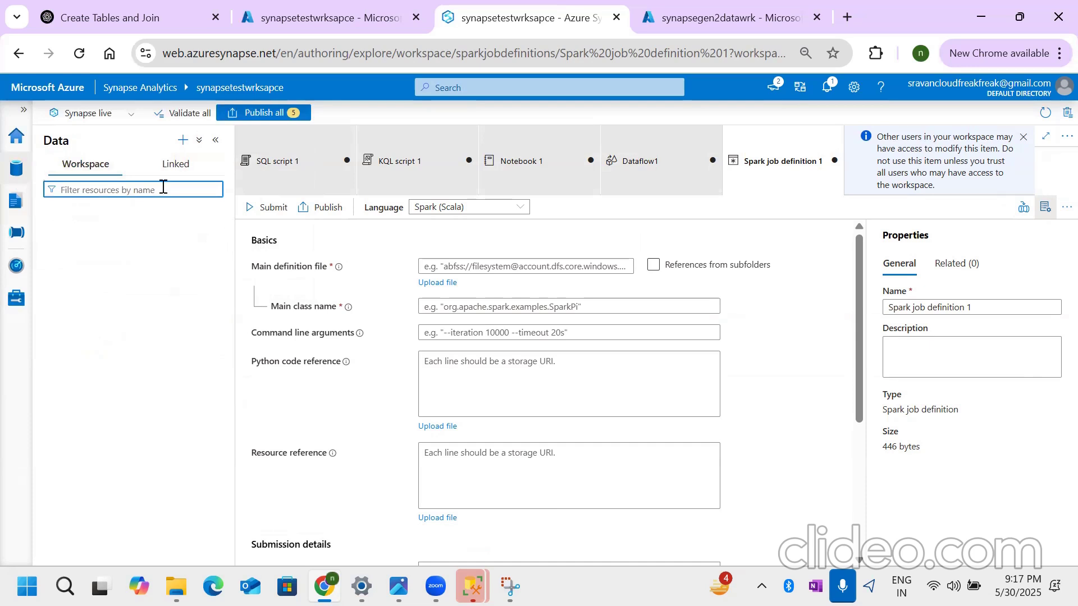
- Close all open items except KQL script 1, discarding their unsaved changes
click(346, 162)
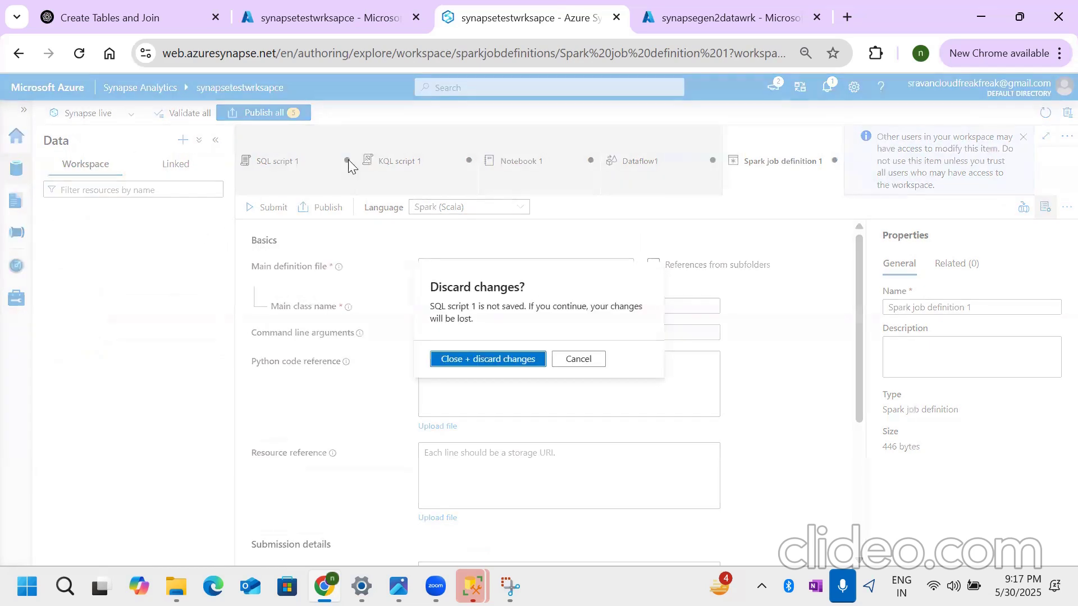
click(488, 357)
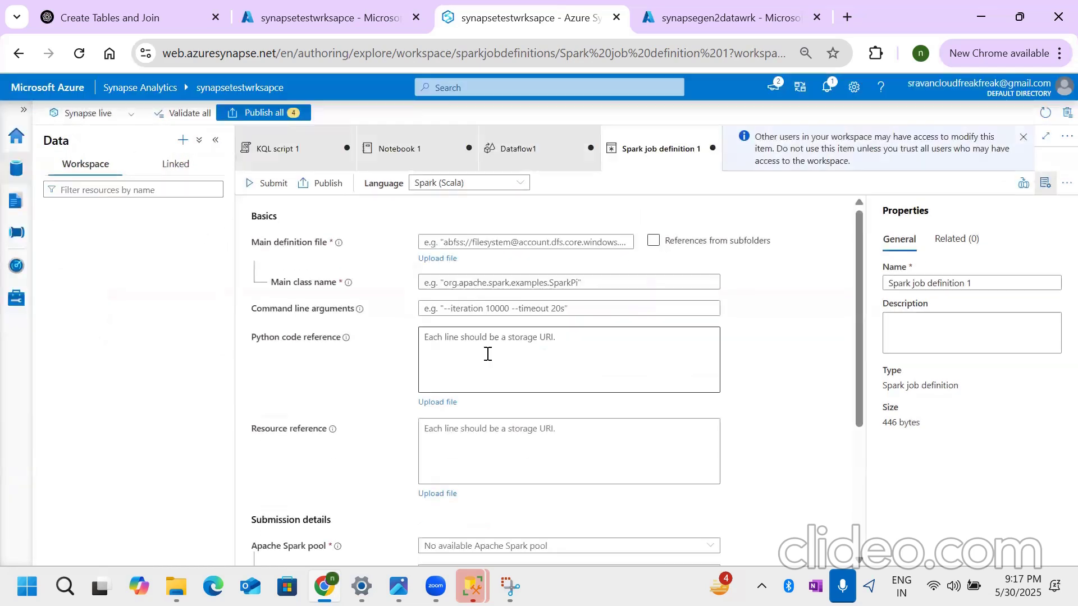
right_click(322, 135)
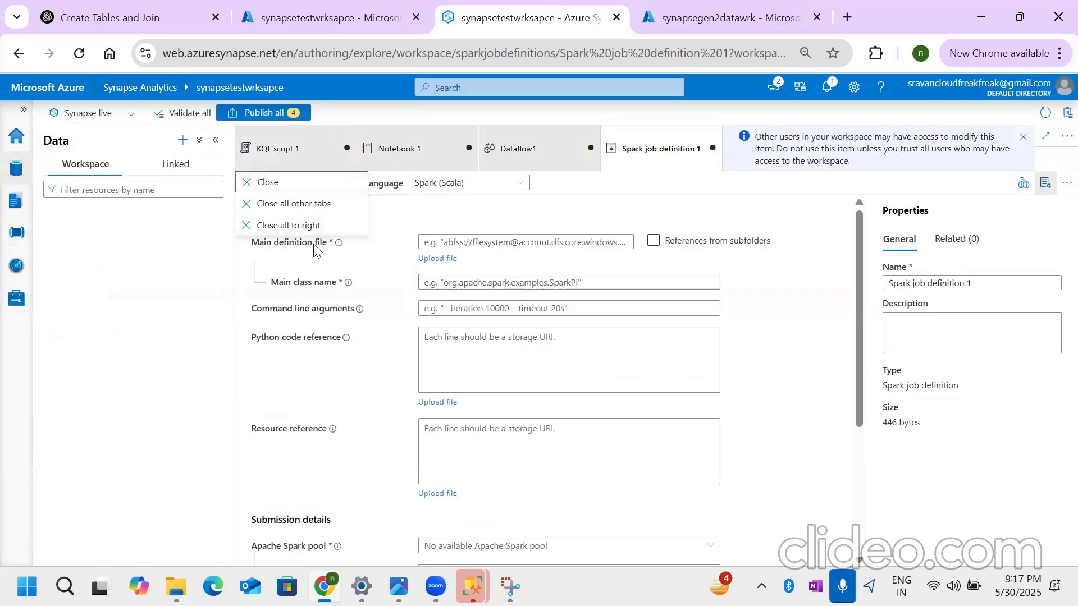
click(294, 204)
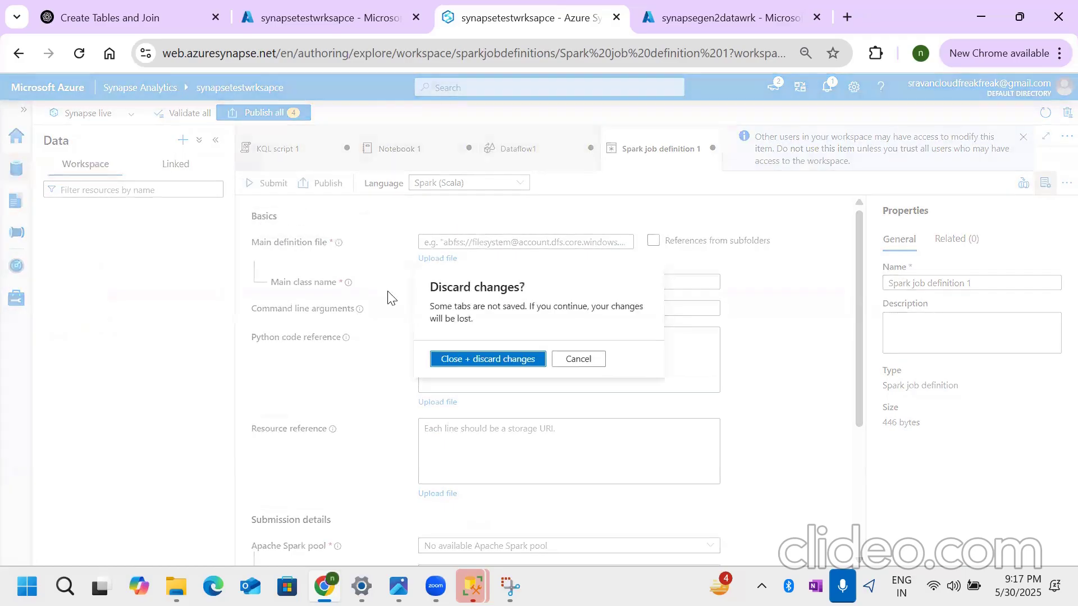
click(481, 360)
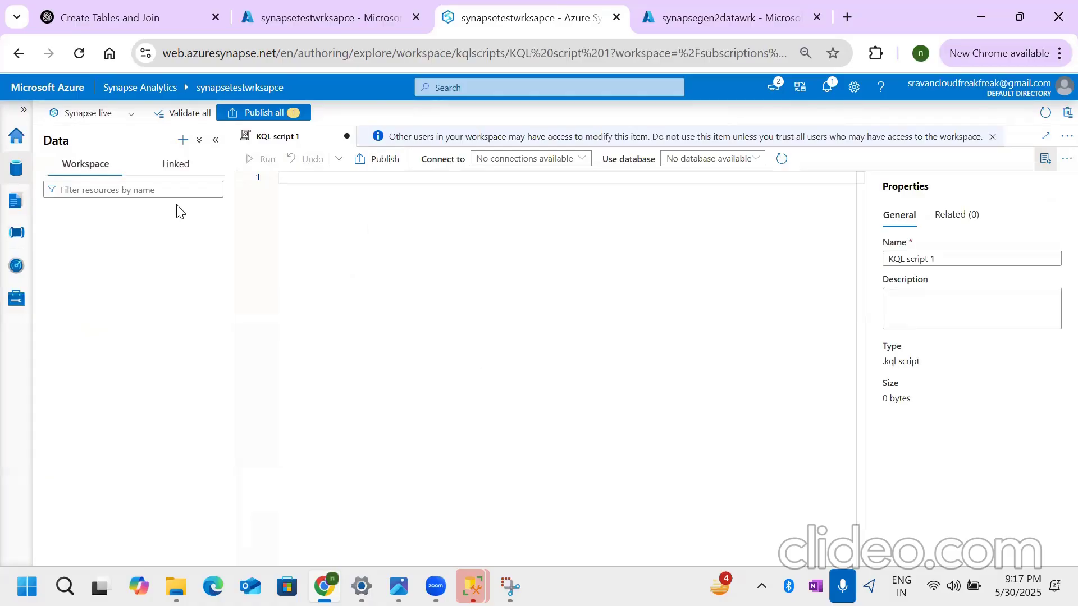
- Open the primary bronze container under the linked Azure Data Lake Storage Gen2 account in the Data hub
click(192, 166)
click(46, 217)
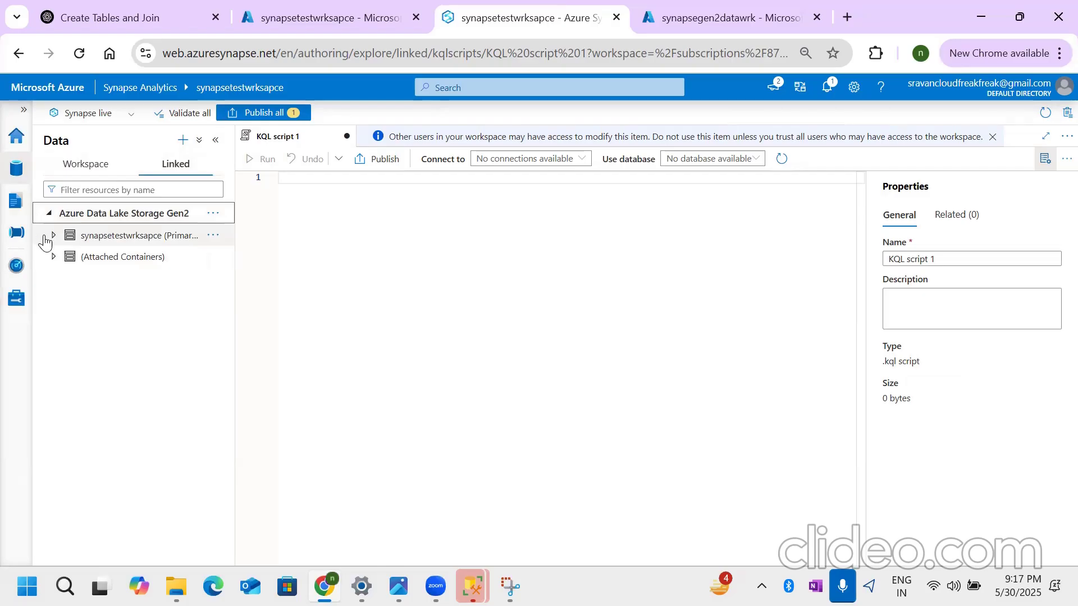
click(53, 237)
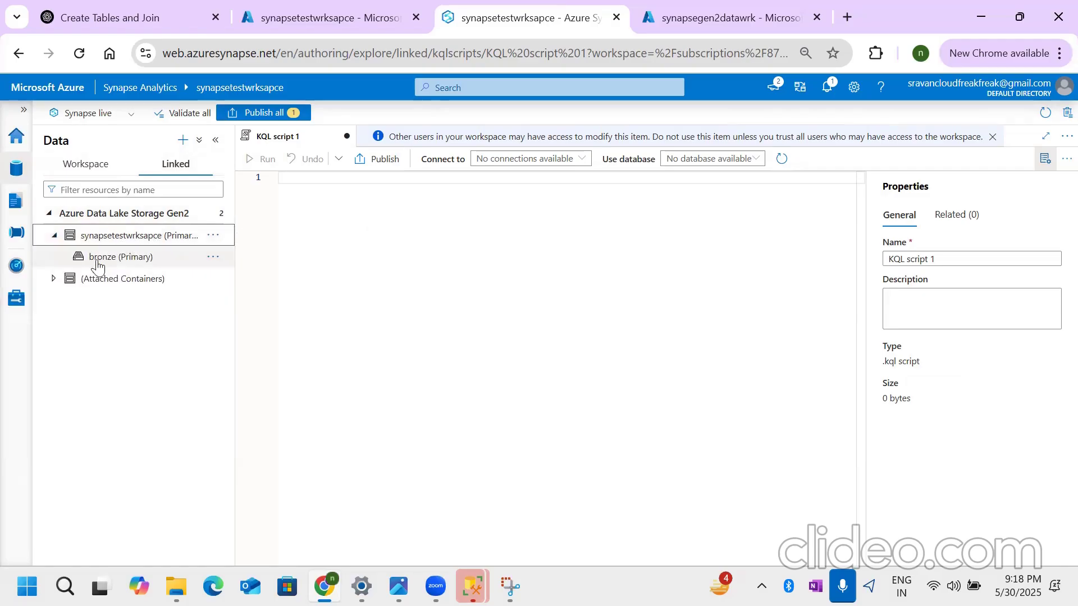
click(98, 261)
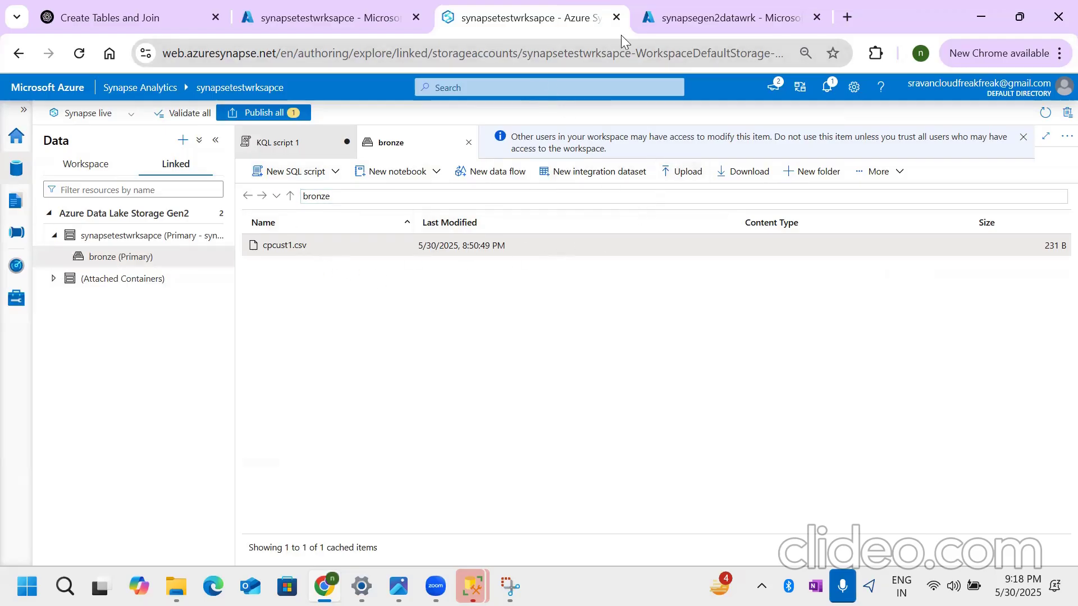
- Compare with the bronze container of synapsegen2datawrk in the Azure portal, and return to Synapse Studio
click(644, 29)
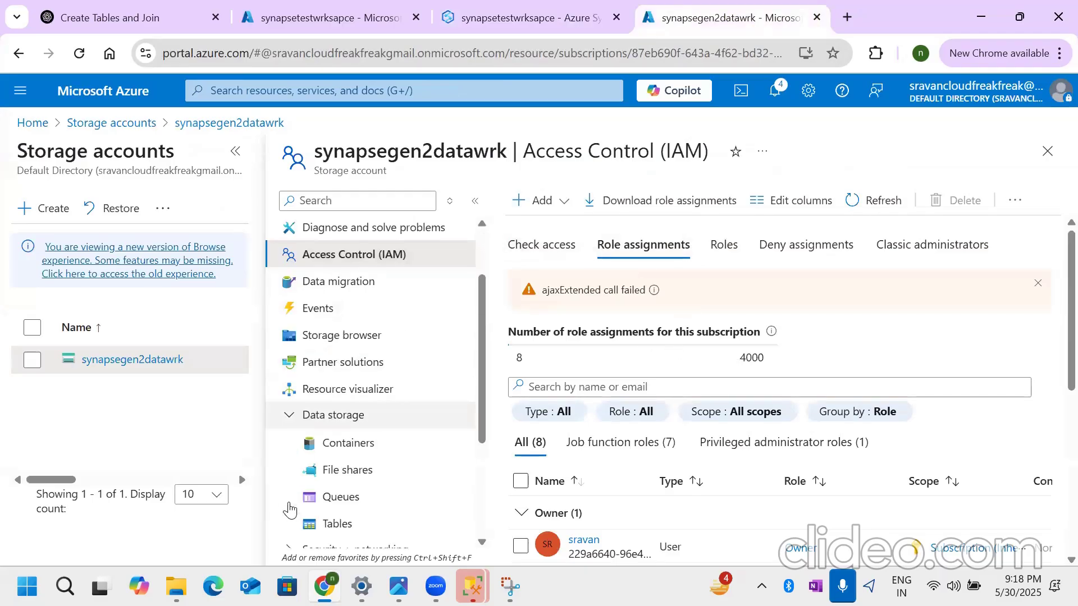
click(349, 443)
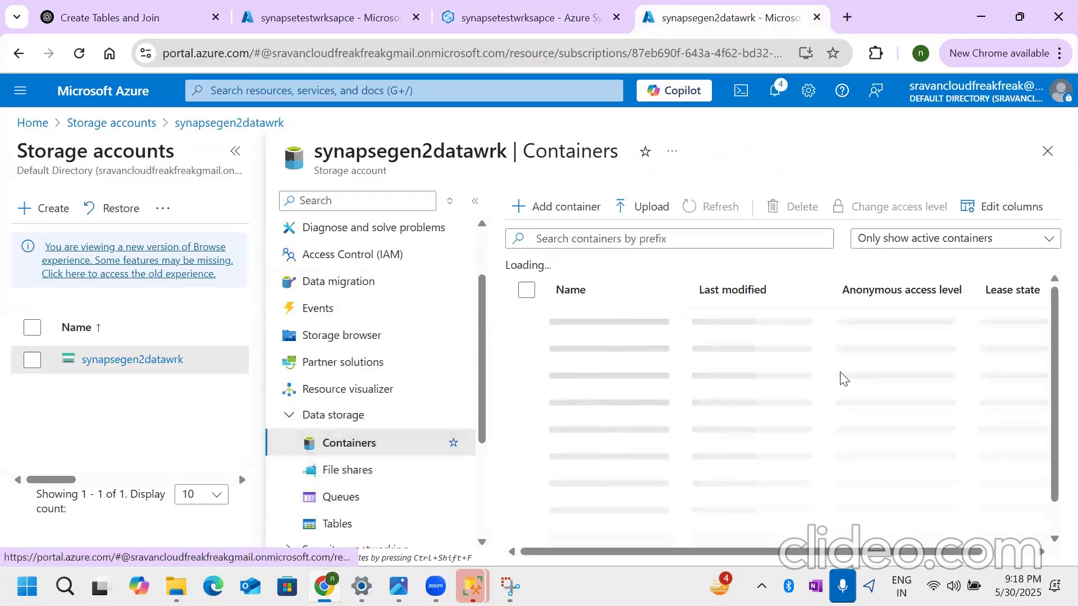
click(598, 322)
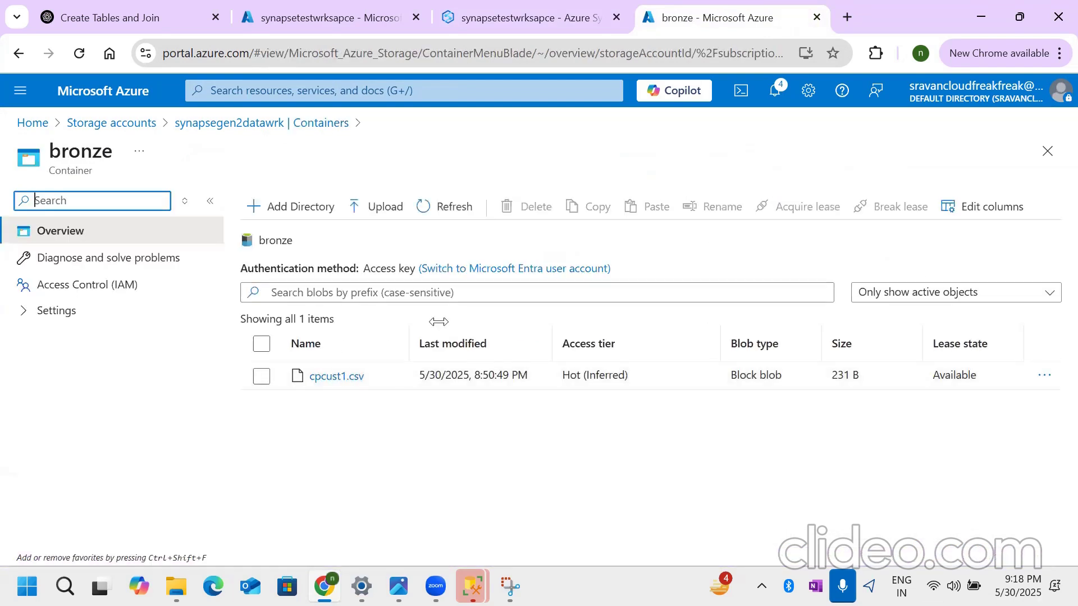
click(484, 24)
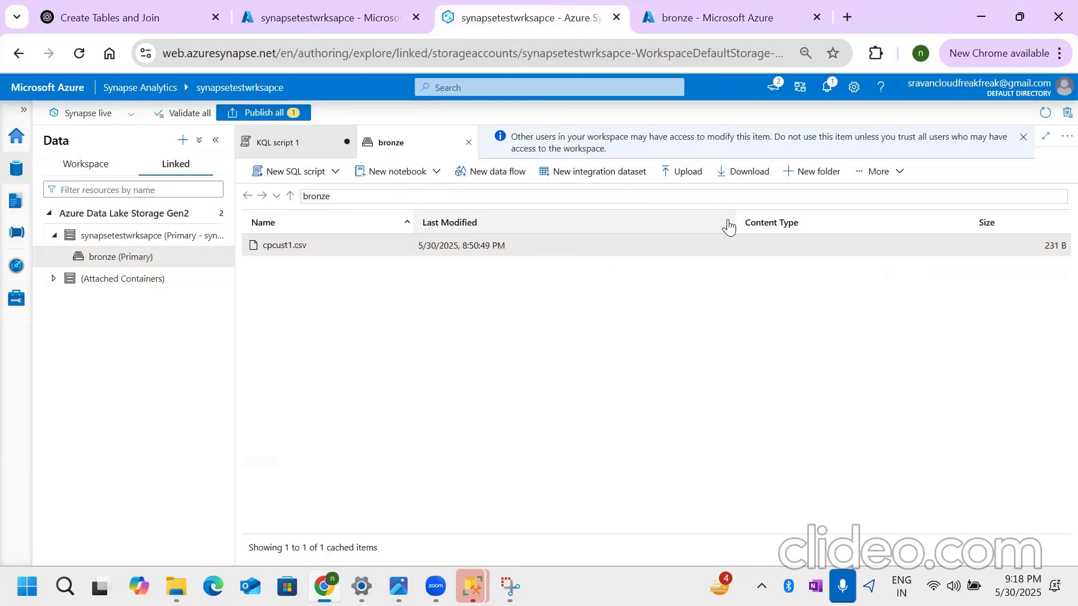
- Upload employeedata.csv to the bronze container from Synapse Studio and check the container's files in the Azure portal
click(685, 172)
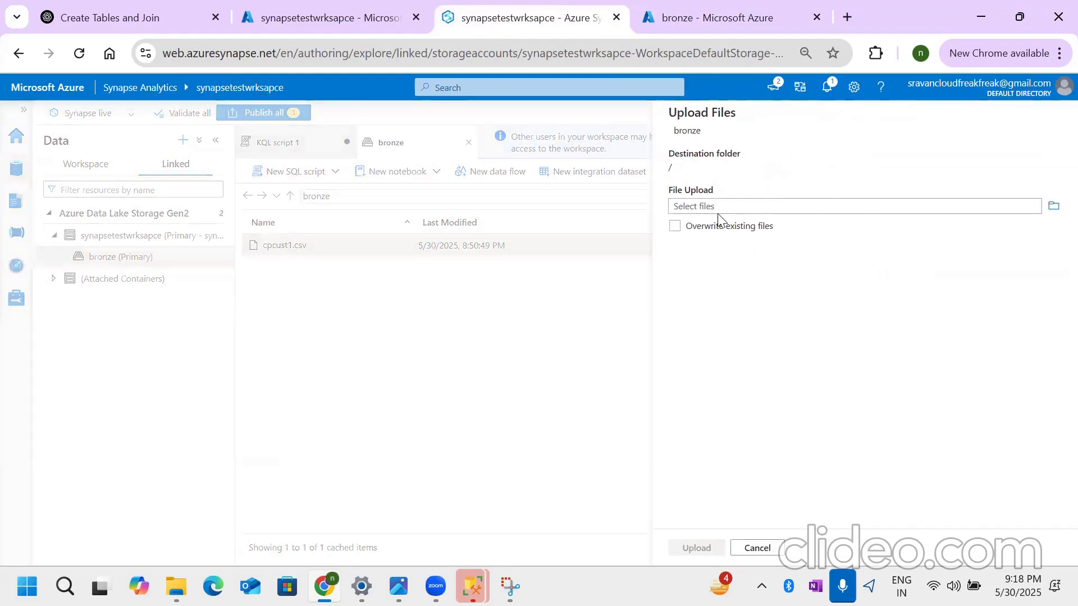
click(1053, 206)
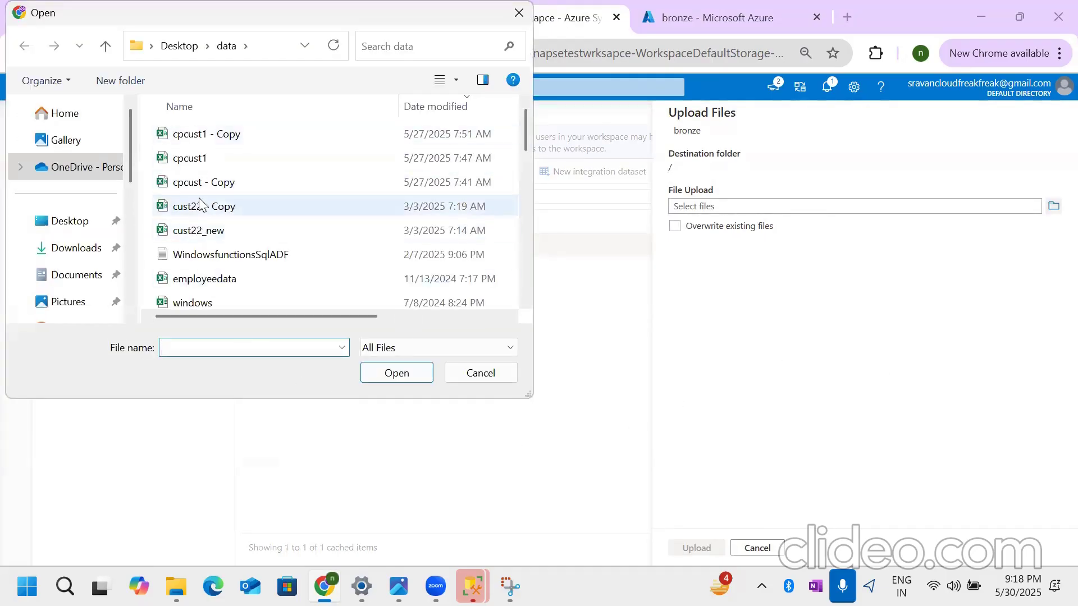
click(204, 278)
click(396, 373)
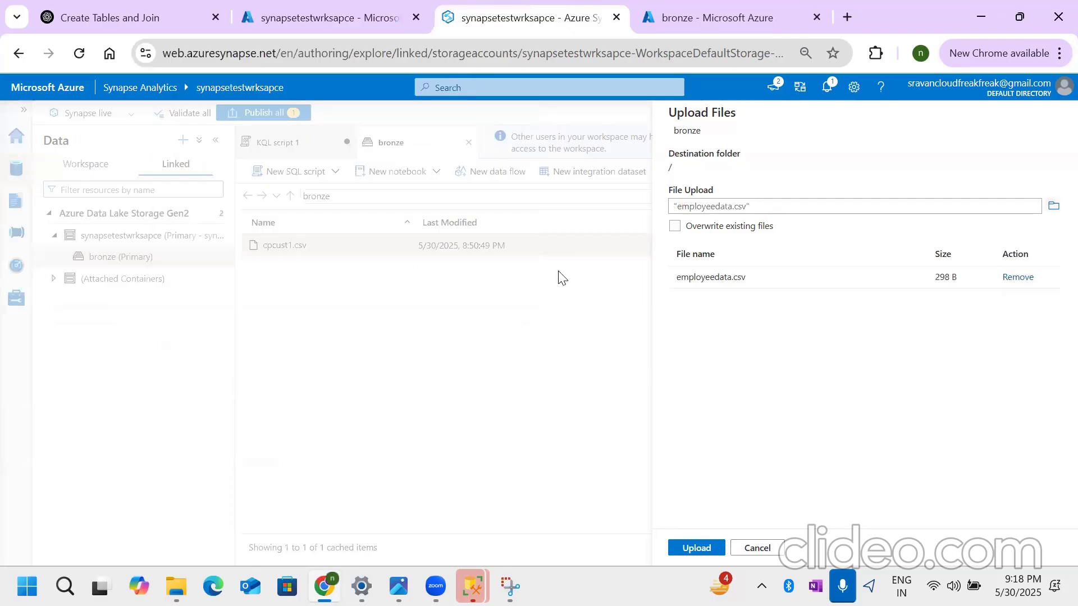
click(696, 548)
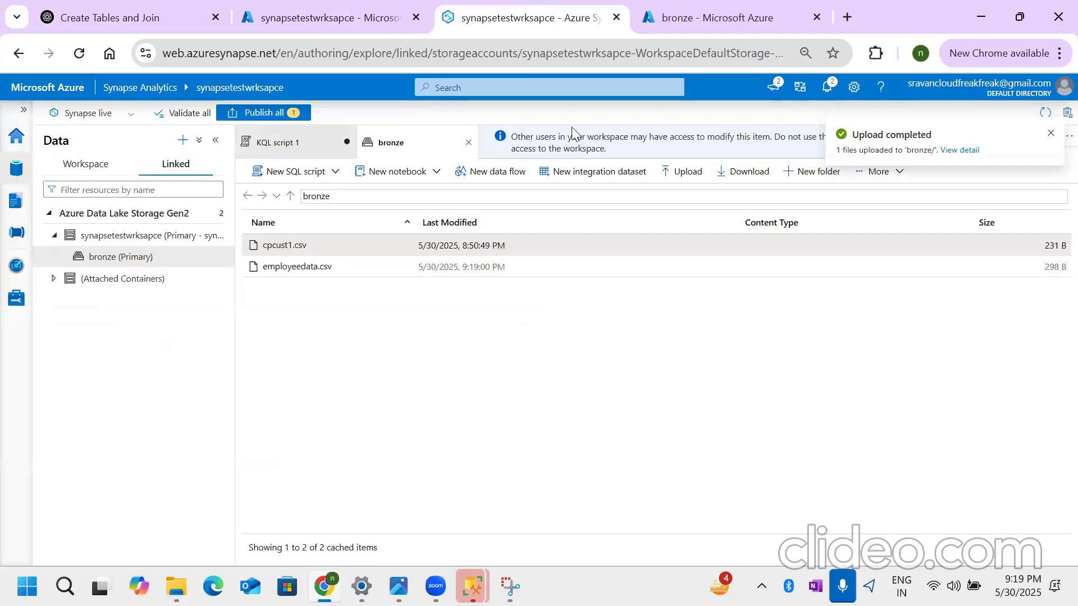
key(ctrl+Tab)
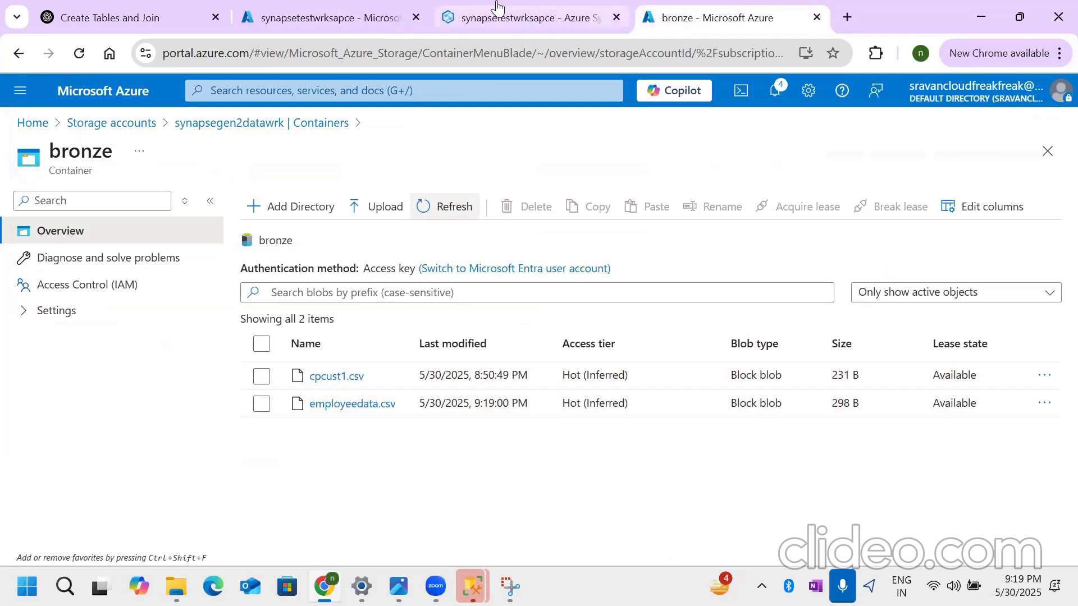
click(496, 7)
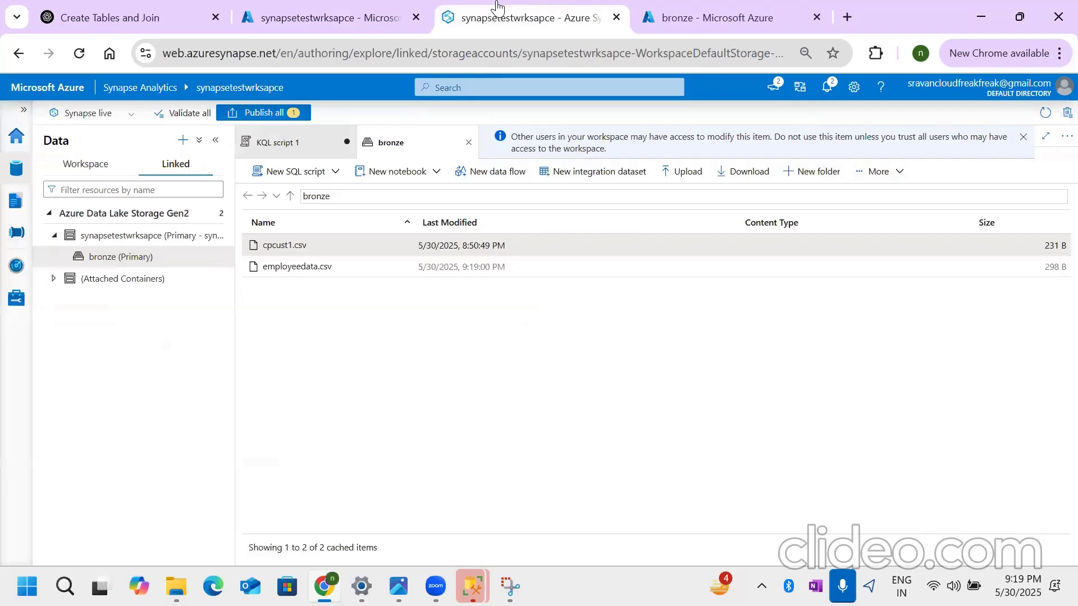
- Create a new notebook that loads cpcust1.csv from the bronze container into a DataFrame
click(298, 270)
click(296, 245)
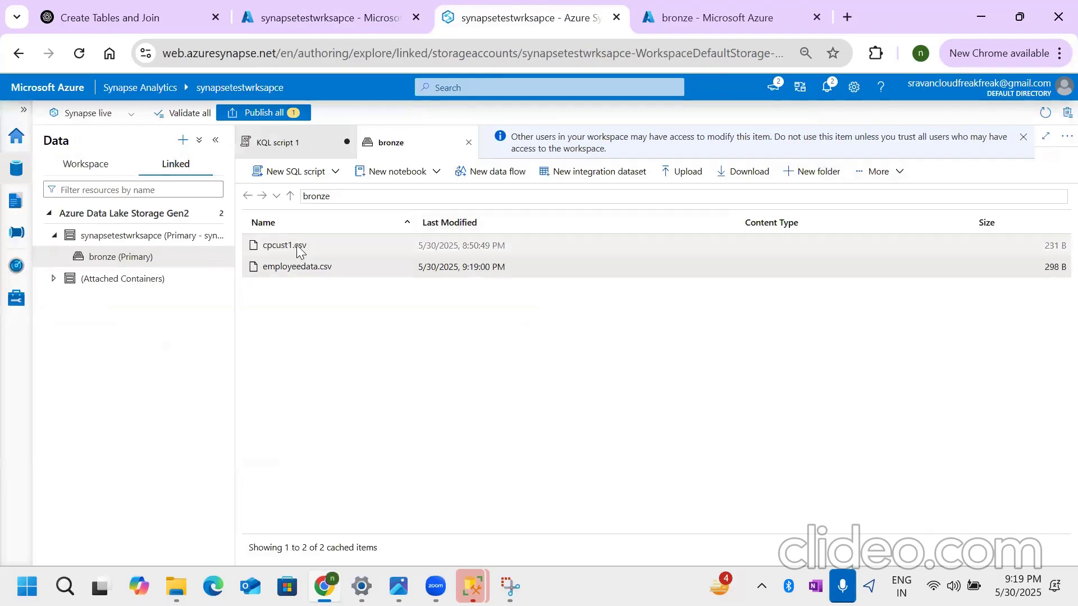
click(407, 172)
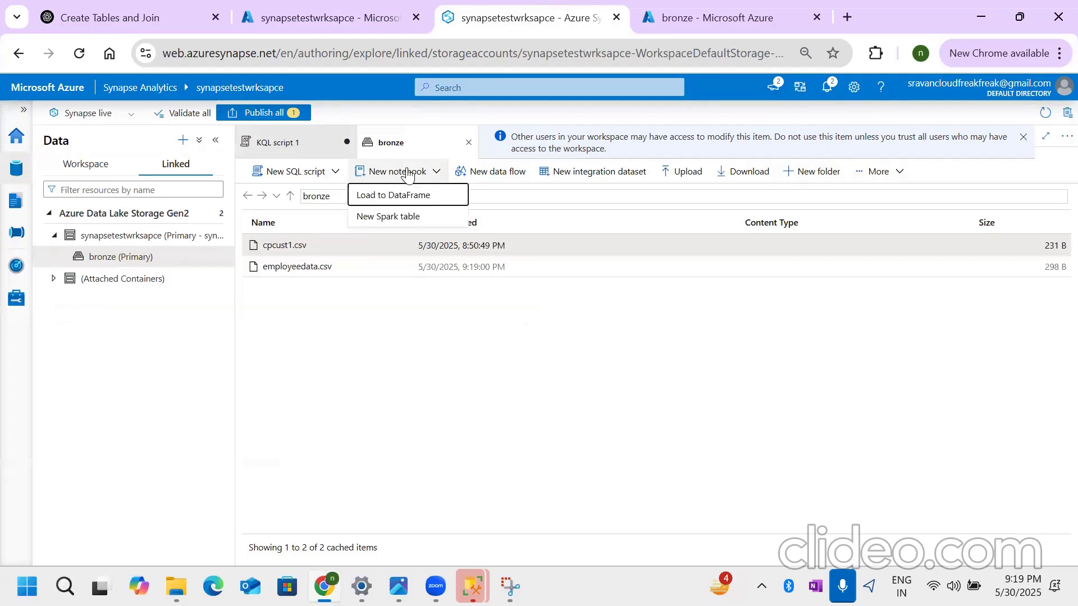
click(417, 201)
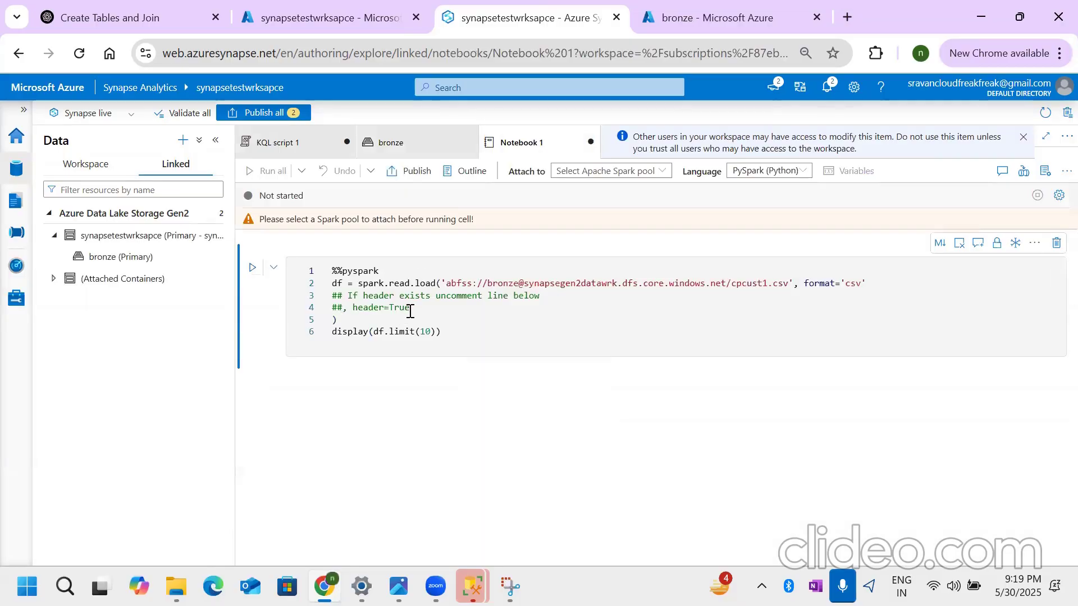
- Review the notebook's csv load statement and remove the 10-row limit from the last line so it reads display(df)
drag(356, 285, 879, 286)
click(457, 306)
click(881, 285)
double_click(853, 286)
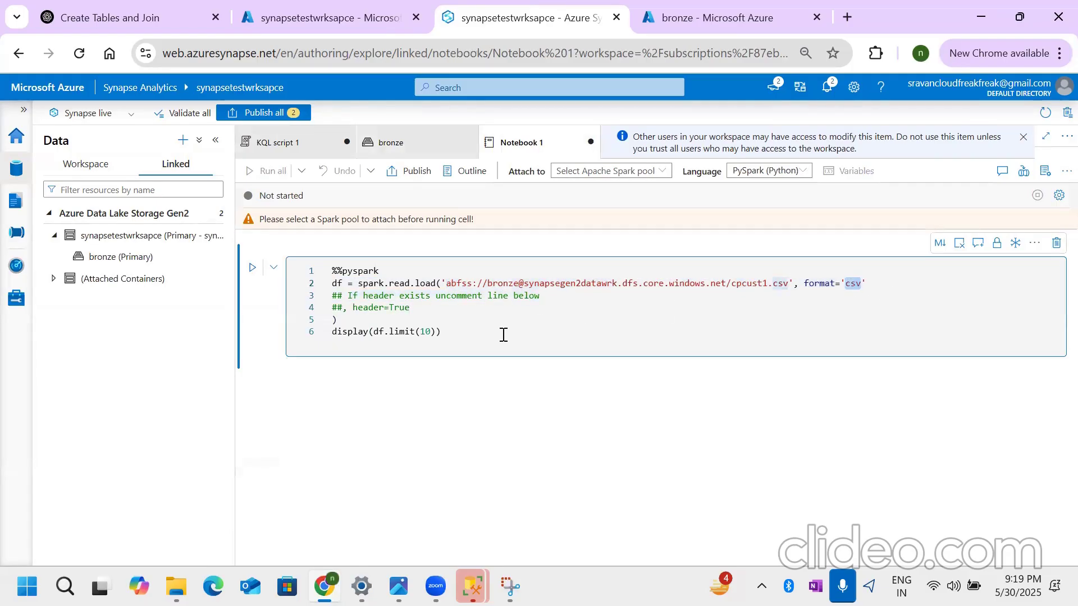
mouse_move(450, 335)
mouse_down()
mouse_move(336, 337)
mouse_move(437, 331)
mouse_up()
click(475, 325)
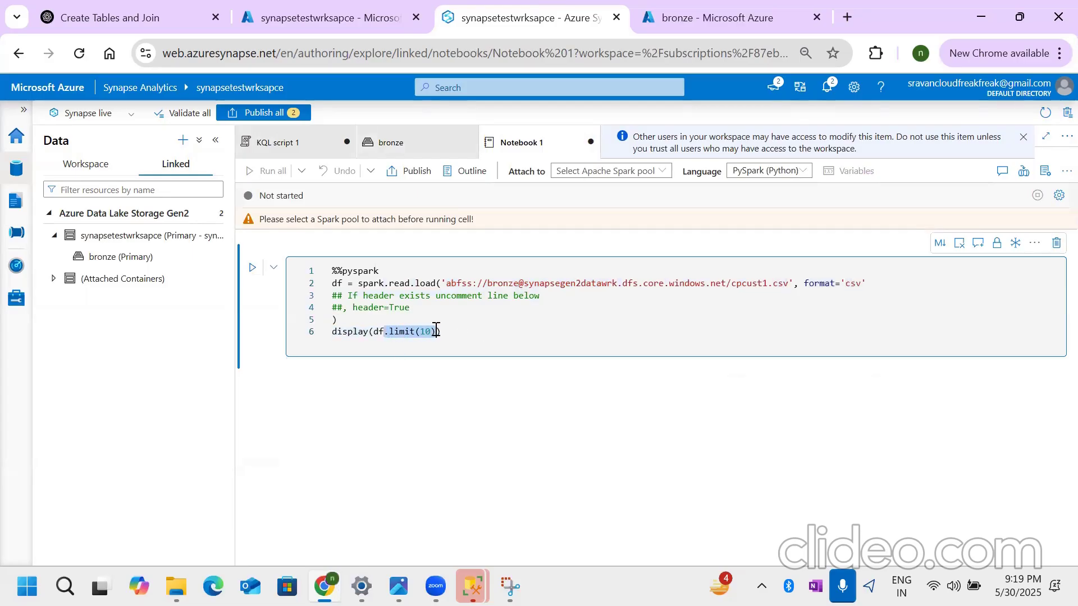
key(BackSpace)
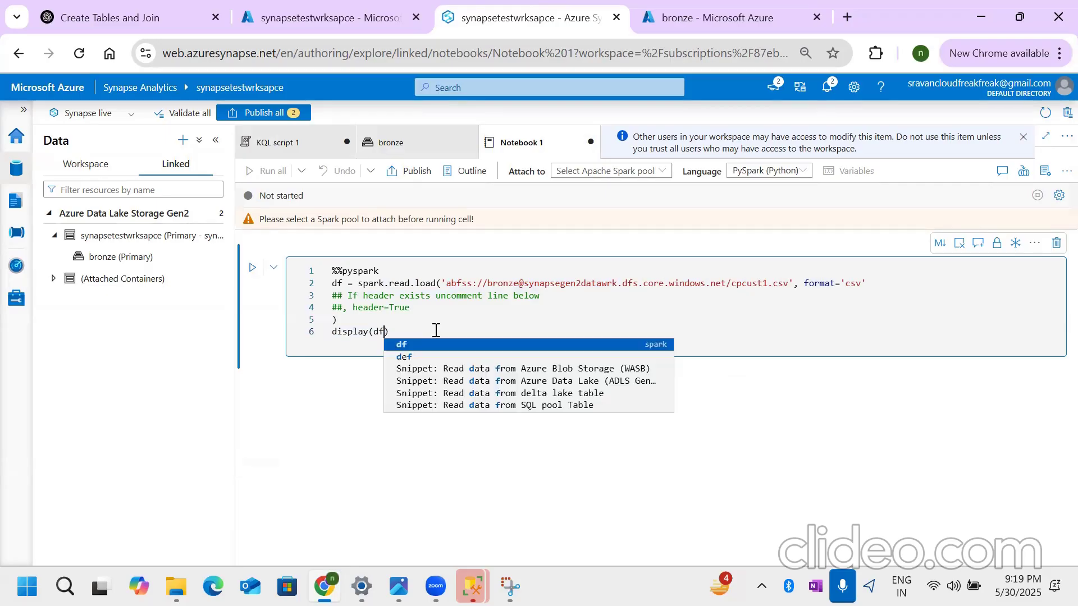
key(Escape)
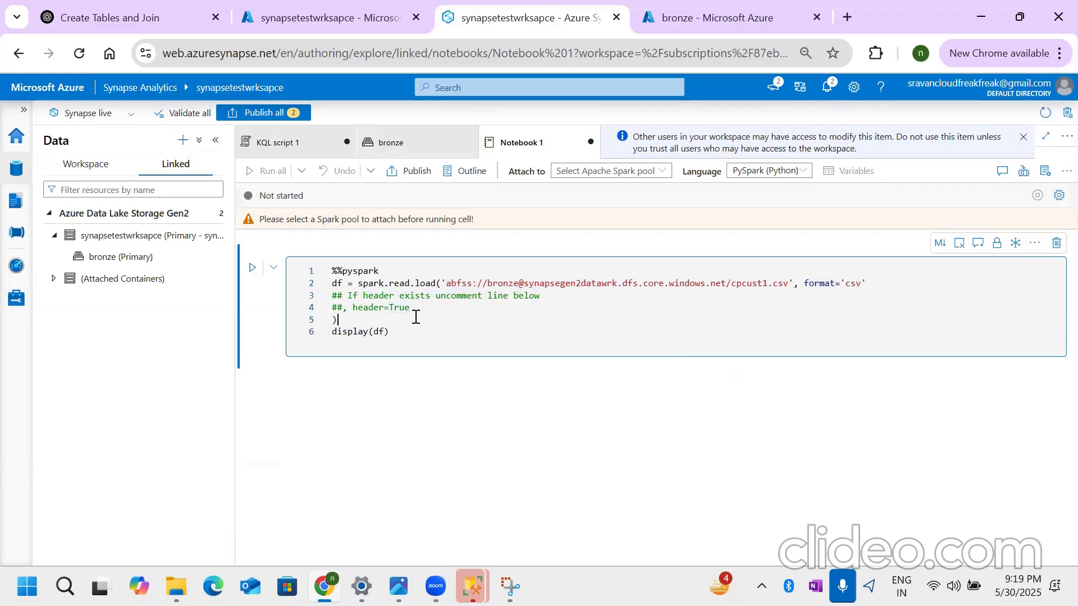
- Try to run the PySpark cell that loads cpcust1.csv and displays the DataFrame
key(shift+Return)
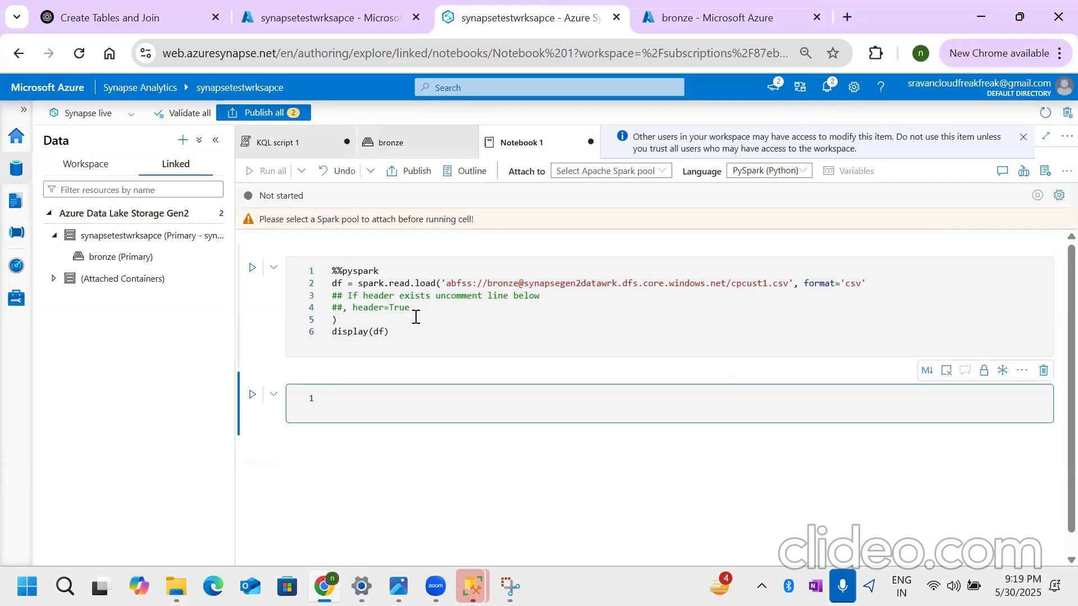
click(374, 315)
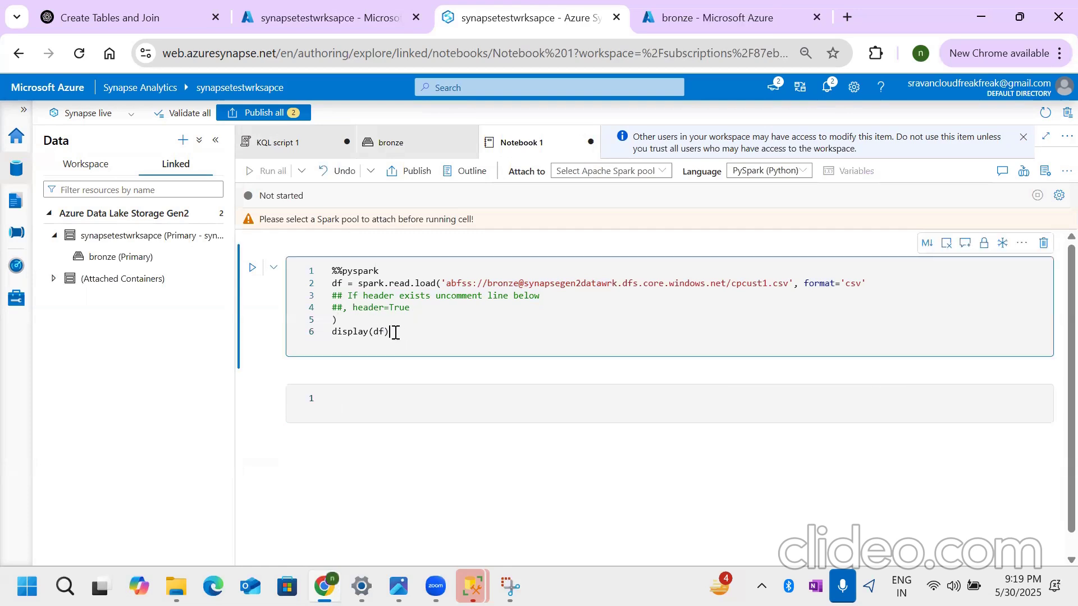
drag(393, 331, 330, 272)
click(422, 318)
key(shift+Return)
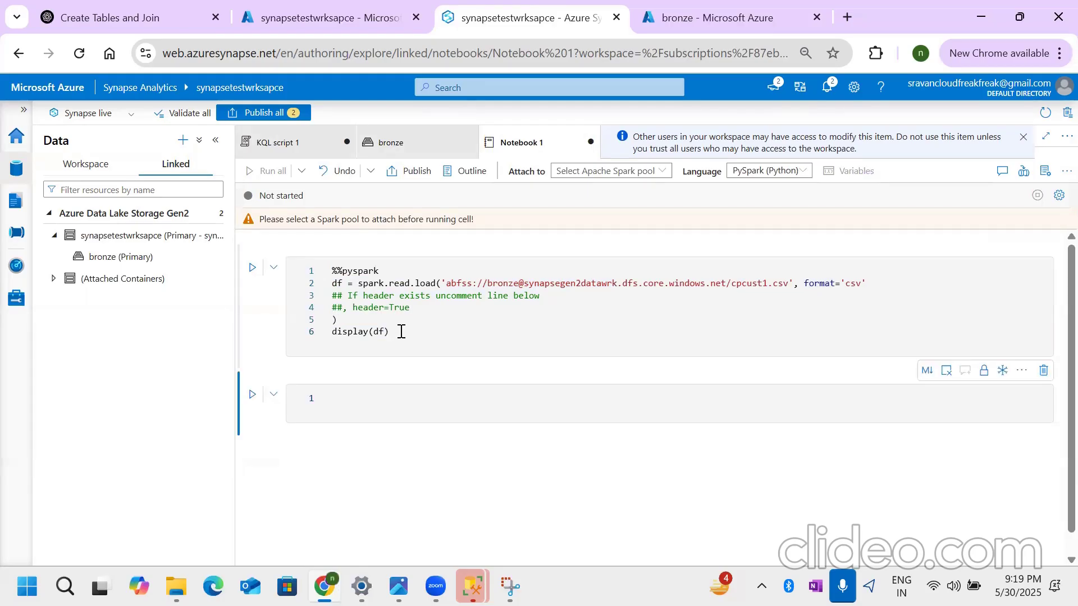
click(442, 323)
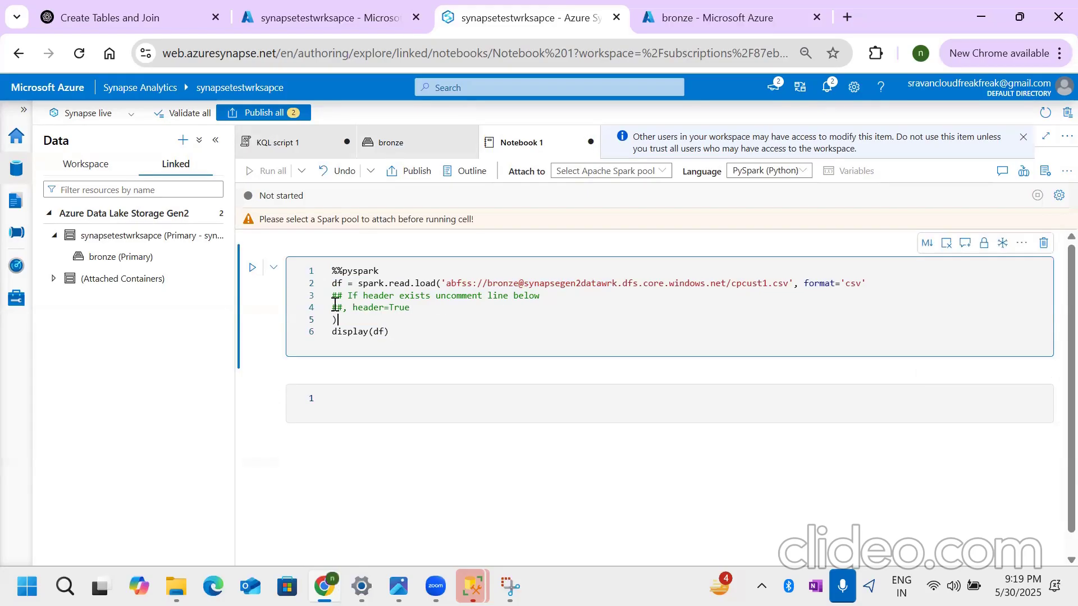
- Check which Apache Spark pools can be attached to the notebook and review the cell's code
click(643, 172)
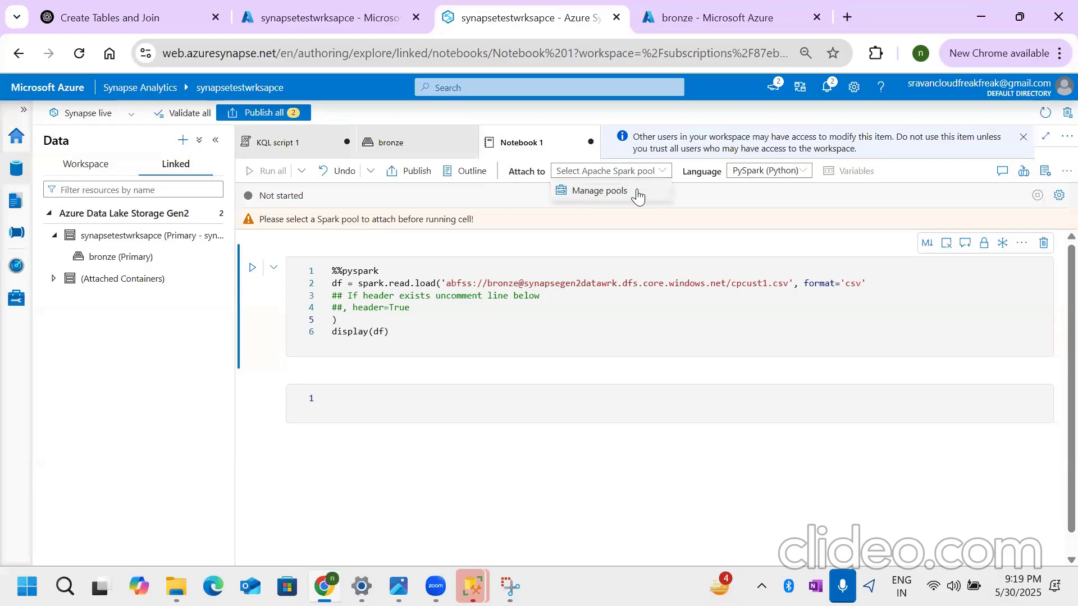
click(417, 328)
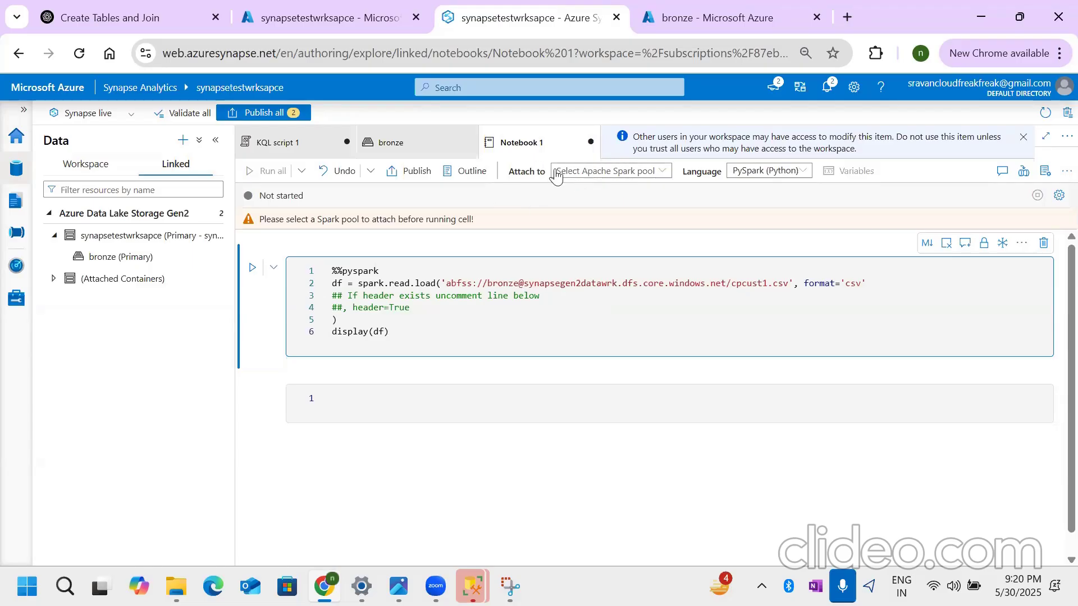
drag(393, 331, 330, 250)
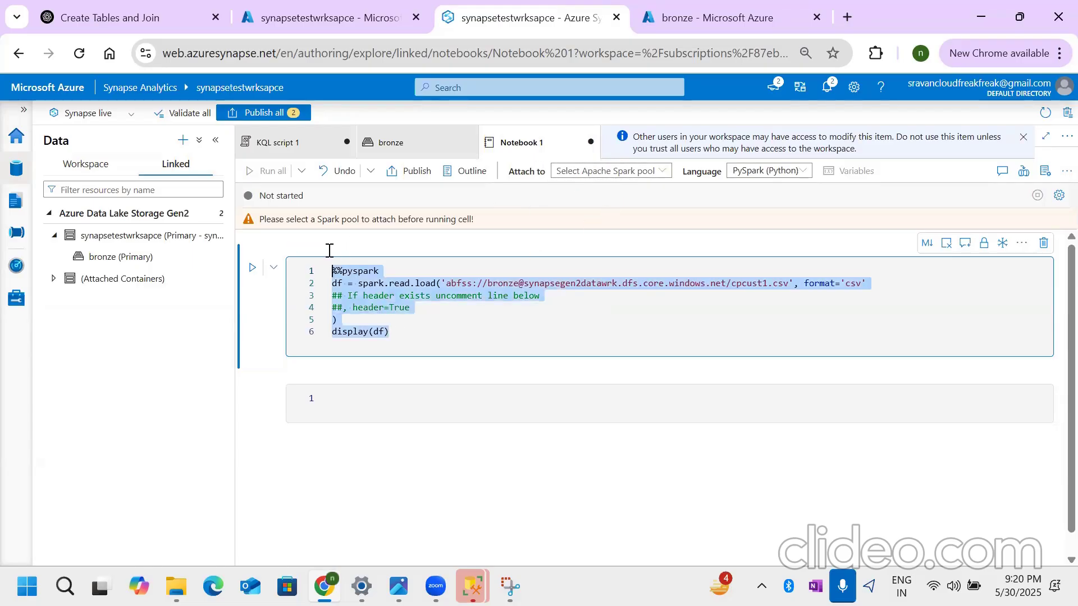
click(443, 320)
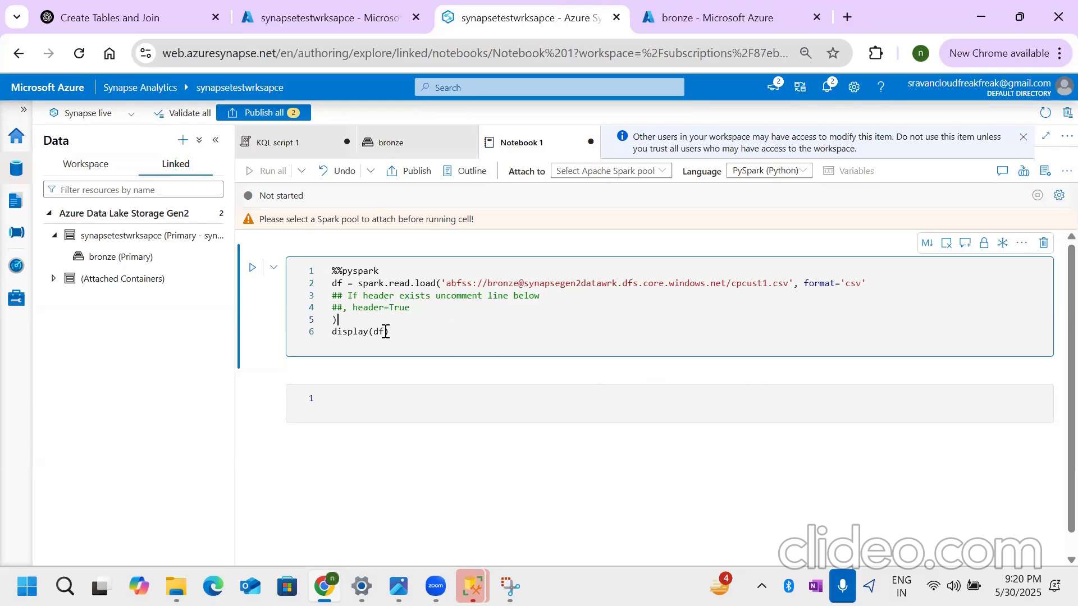
drag(399, 331, 296, 263)
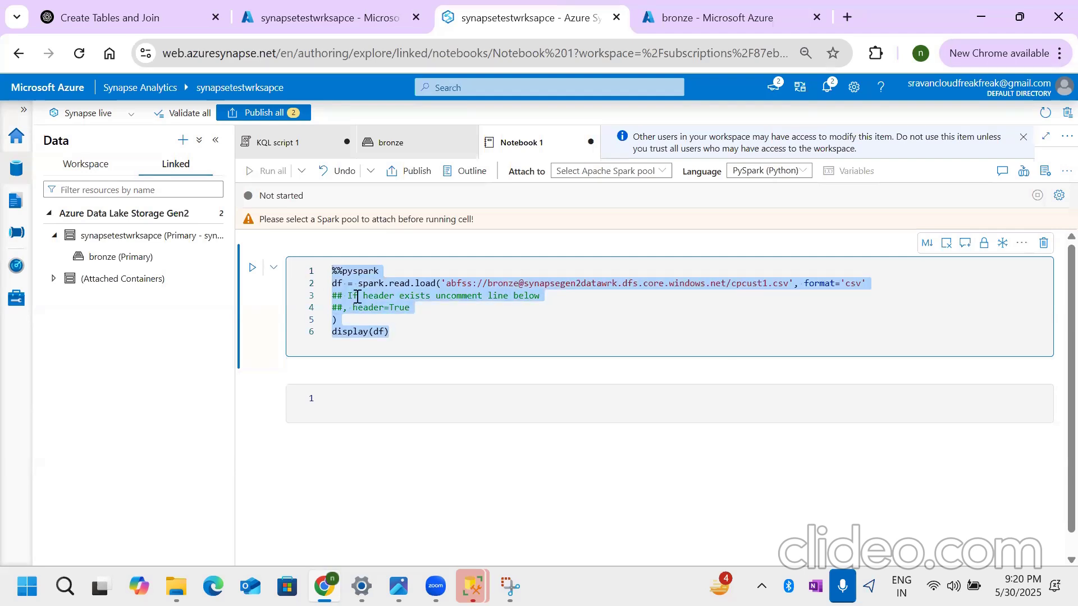
click(435, 318)
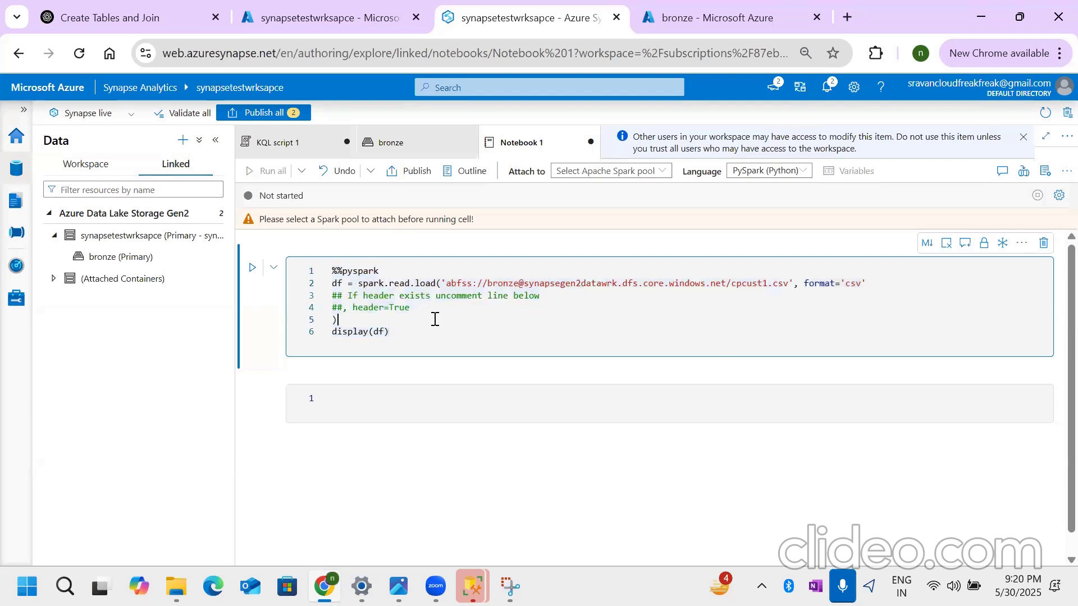
- Look through the Develop, Monitor and Data hubs, and return to the Develop hub with Notebook 1 open
click(15, 200)
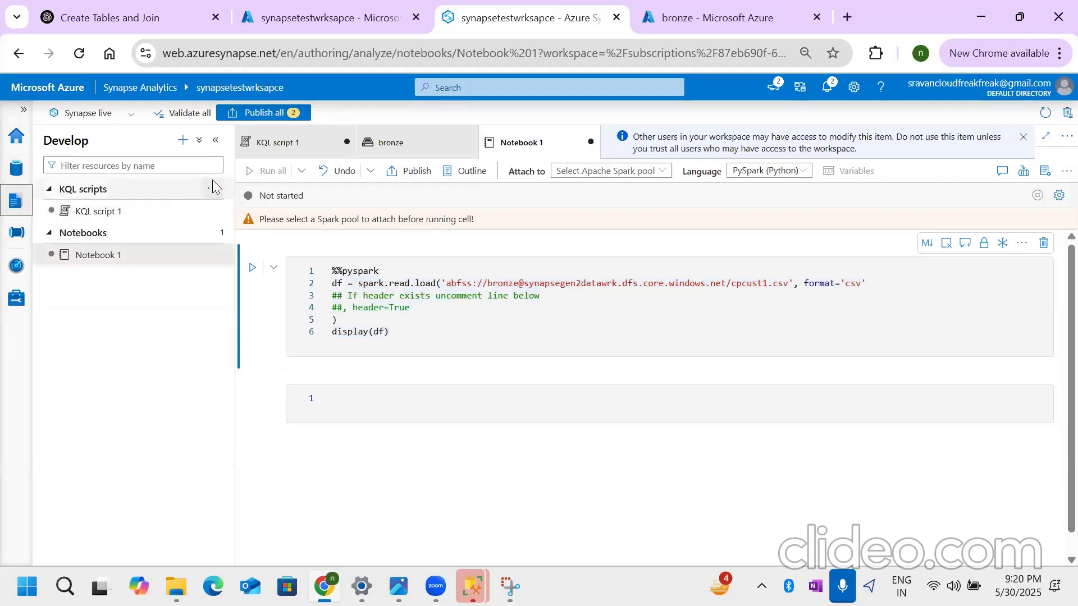
click(23, 266)
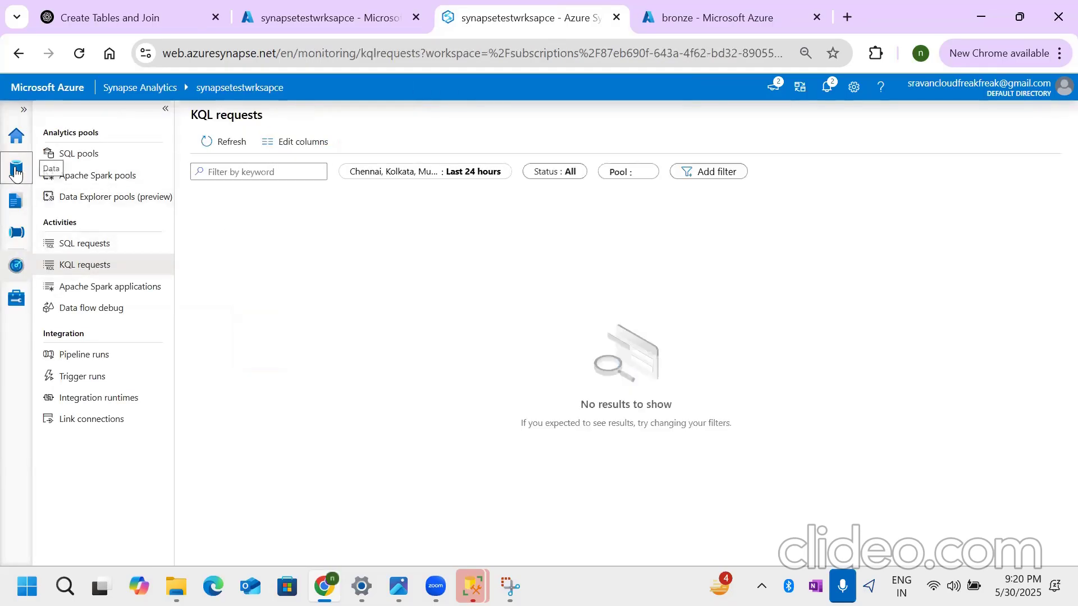
click(17, 168)
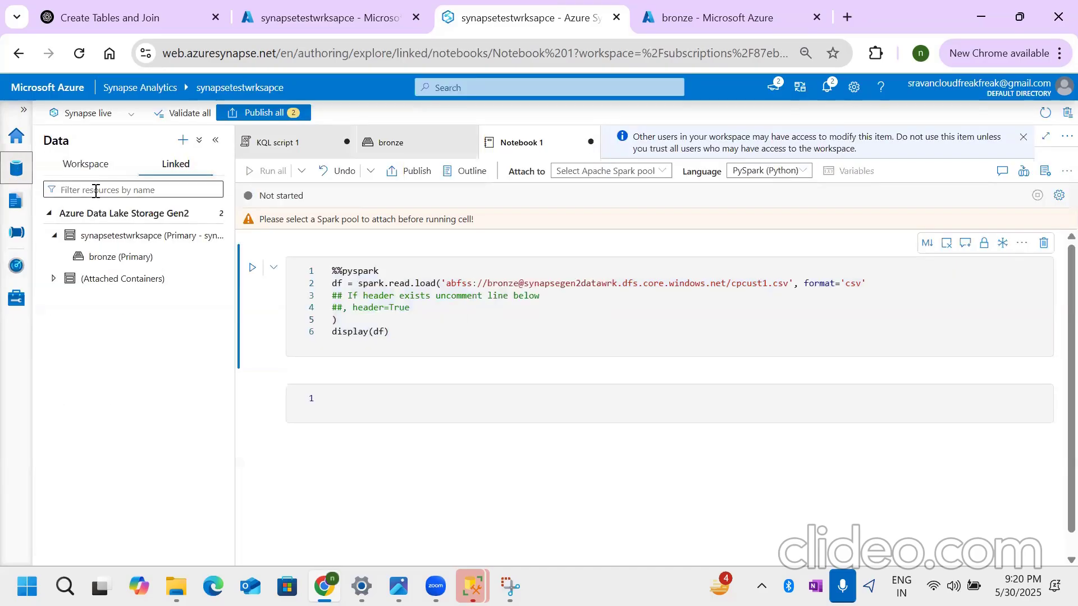
click(17, 200)
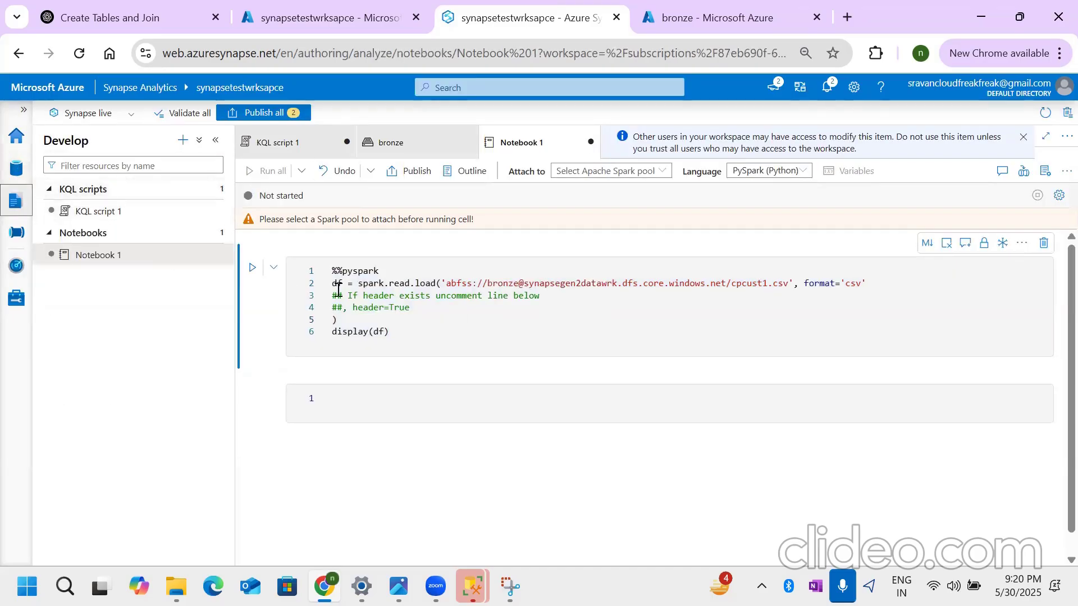